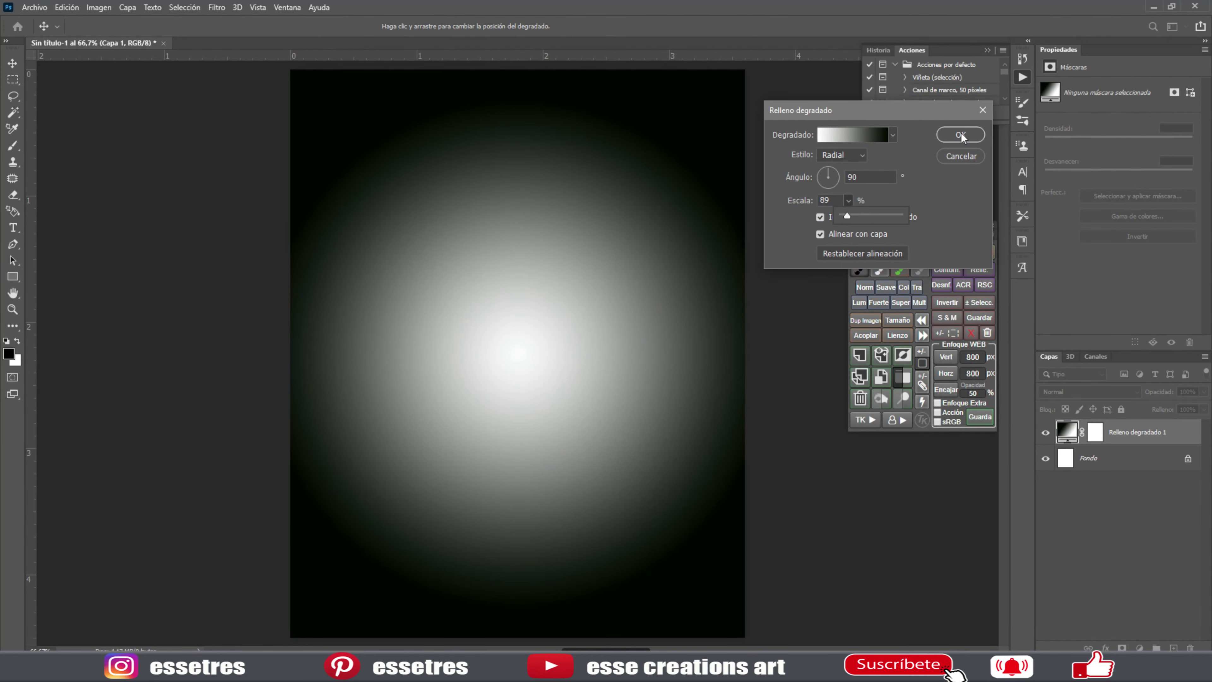
Confirm the radial white-to-black Gradient Fill settings for the backdrop.
click(961, 134)
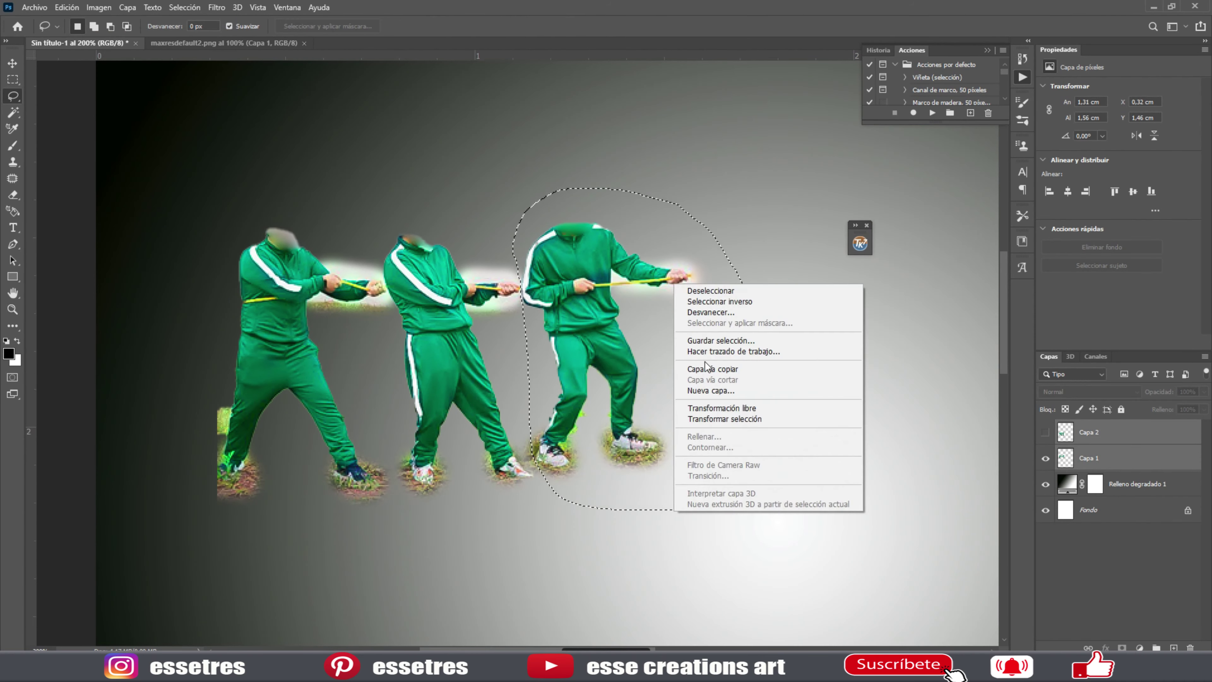
Copy one green-tracksuit puller to its own layer and erase the glow around its hand.
click(712, 369)
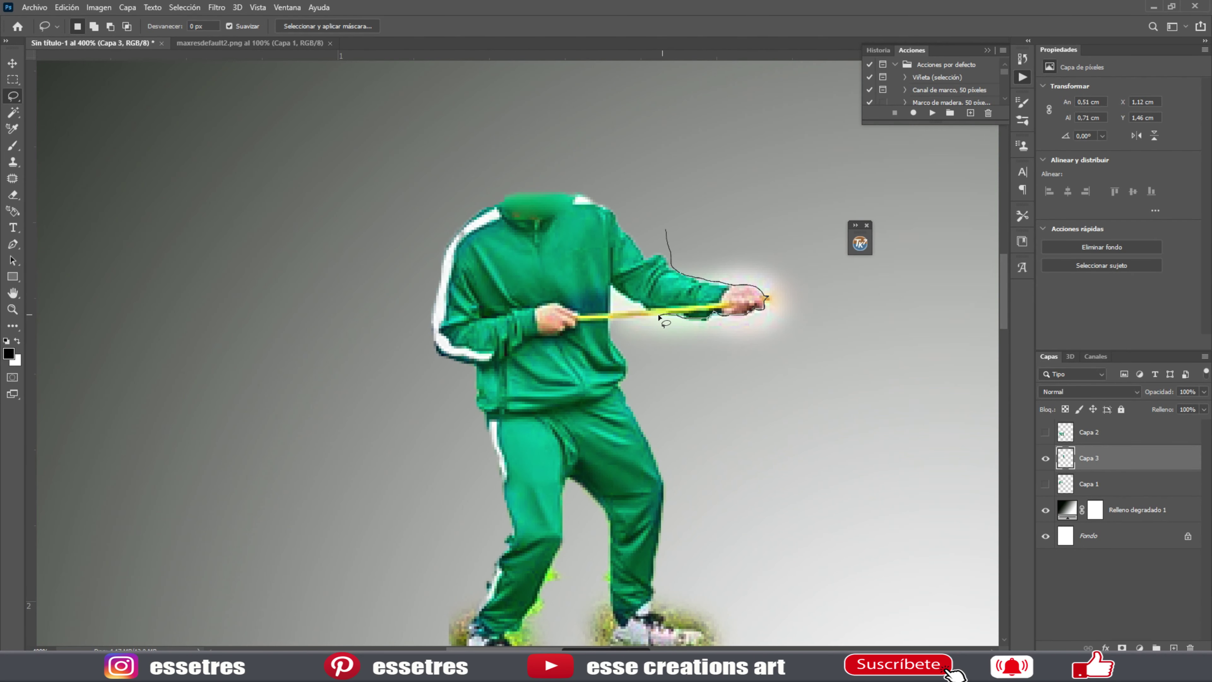
drag(658, 317, 659, 316)
key(Delete)
key(ctrl+d)
Copy the white sneakers from maxresdefault.jpg and paste them into the tug-of-war composite.
scroll(630, 319, down, 3)
drag(487, 373, 510, 380)
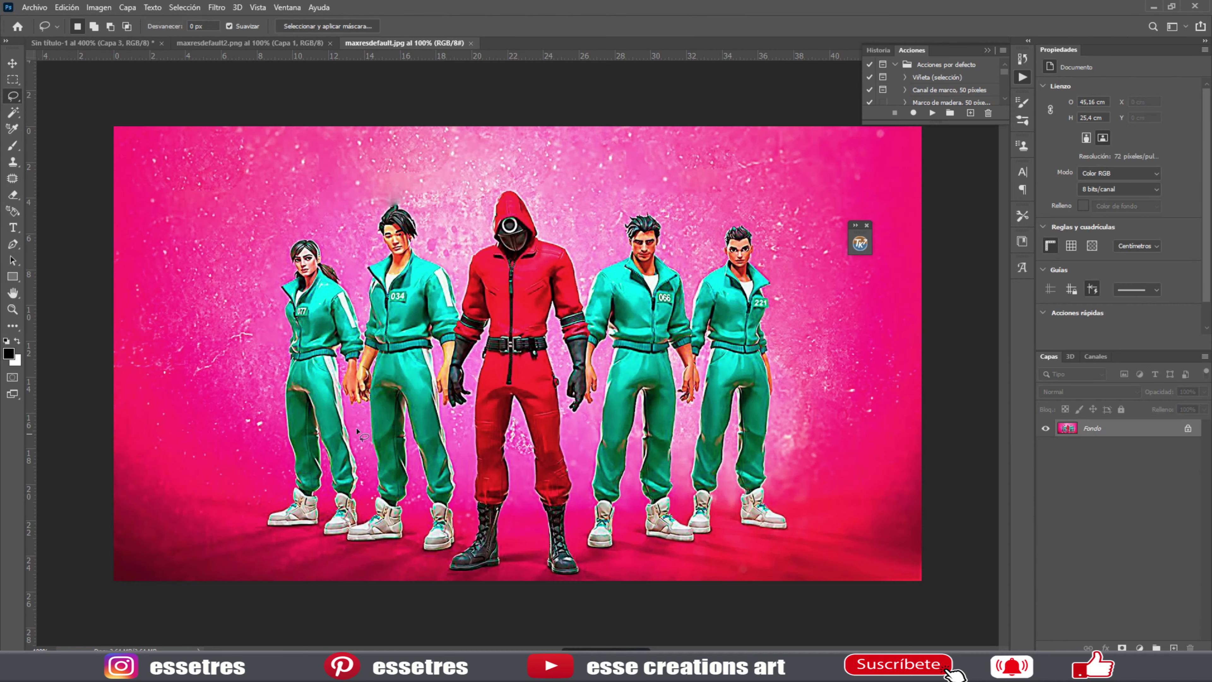
key(ctrl+c)
key(ctrl+Tab)
key(ctrl+v)
key(ctrl+t)
key(Return)
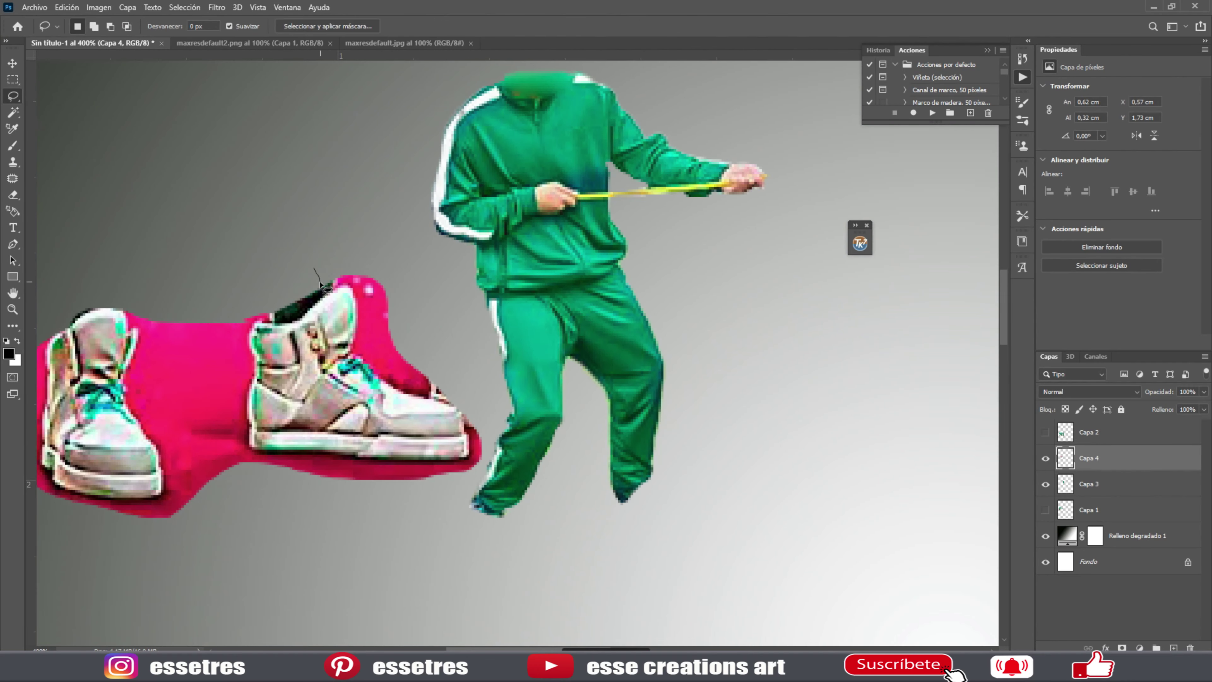
Cut the first sneaker to its own layer and fit it onto the left leg.
key(ctrl+shift+j)
key(ctrl+t)
drag(358, 382, 649, 506)
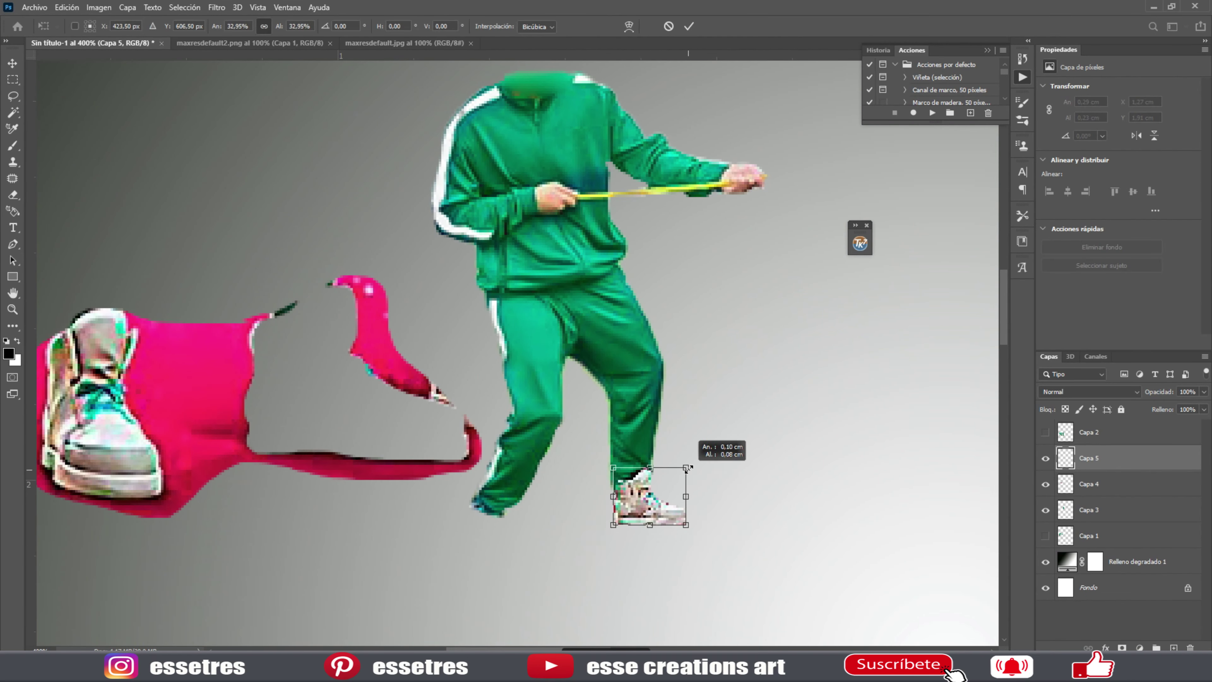
key(Return)
key(m)
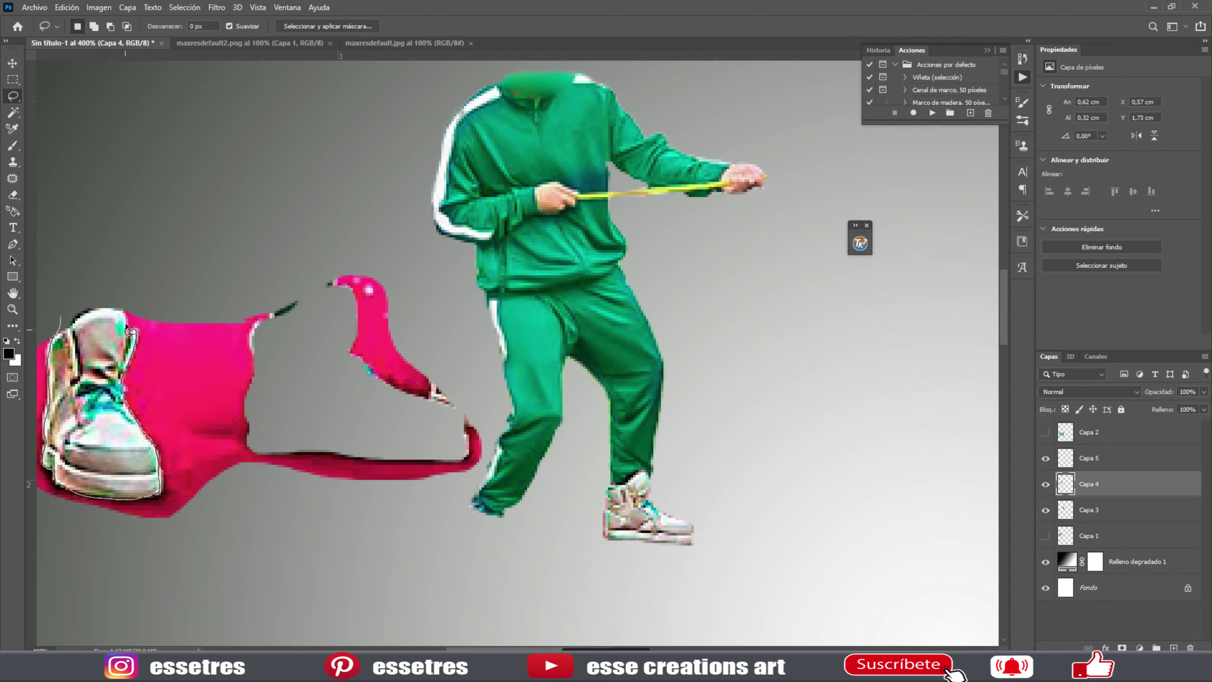
Cut the second sneaker to a new layer and set it onto the right leg.
key(ctrl+shift+j)
key(ctrl+t)
drag(103, 406, 506, 515)
key(Return)
On body layer Capa 3, outline the leftover foot around the left shoe, then select Capa 6.
key(z)
key(ctrl+0)
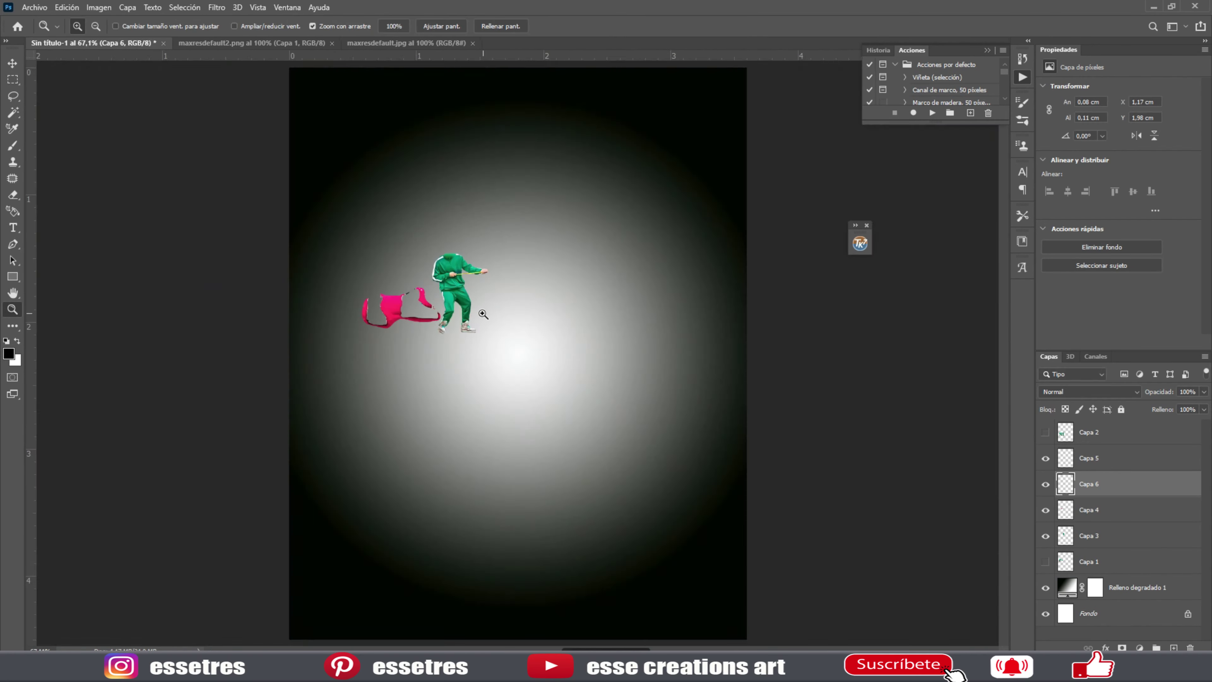
drag(483, 314, 464, 354)
click(1090, 537)
key(l)
drag(249, 476, 281, 541)
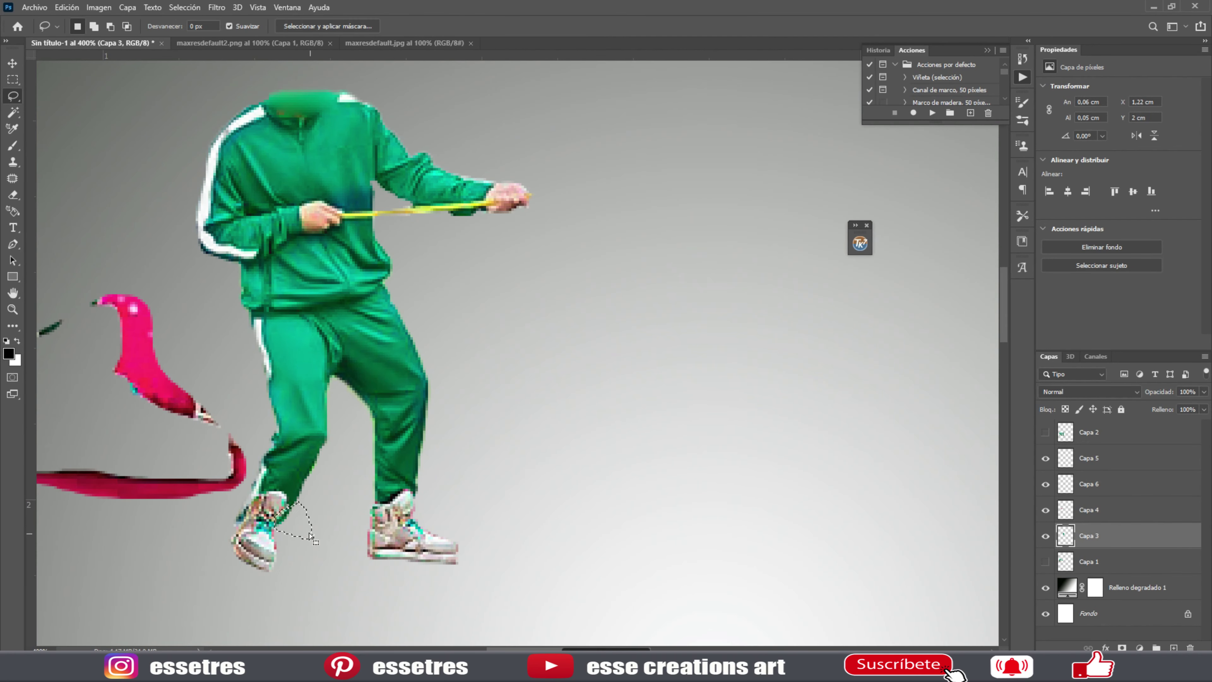
scroll(310, 536, up, 1)
click(1098, 486)
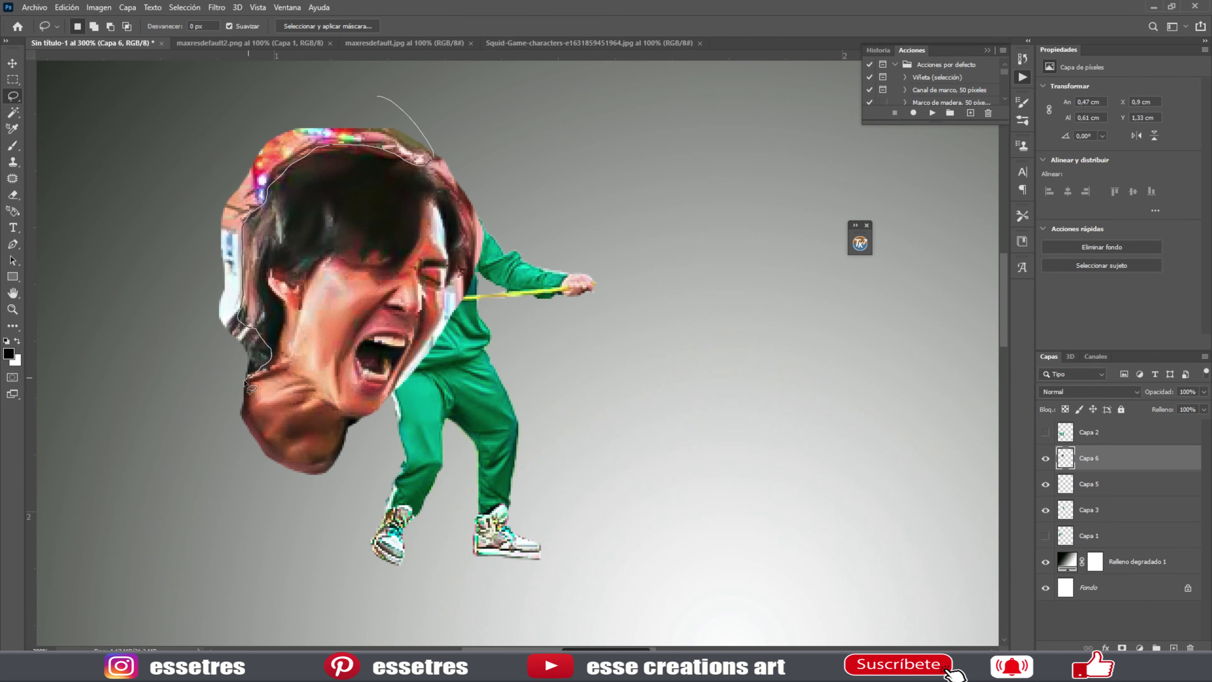
Trim the colourful fringe from the pasted screaming face and shrink it onto the body.
key(Delete)
drag(409, 144, 501, 195)
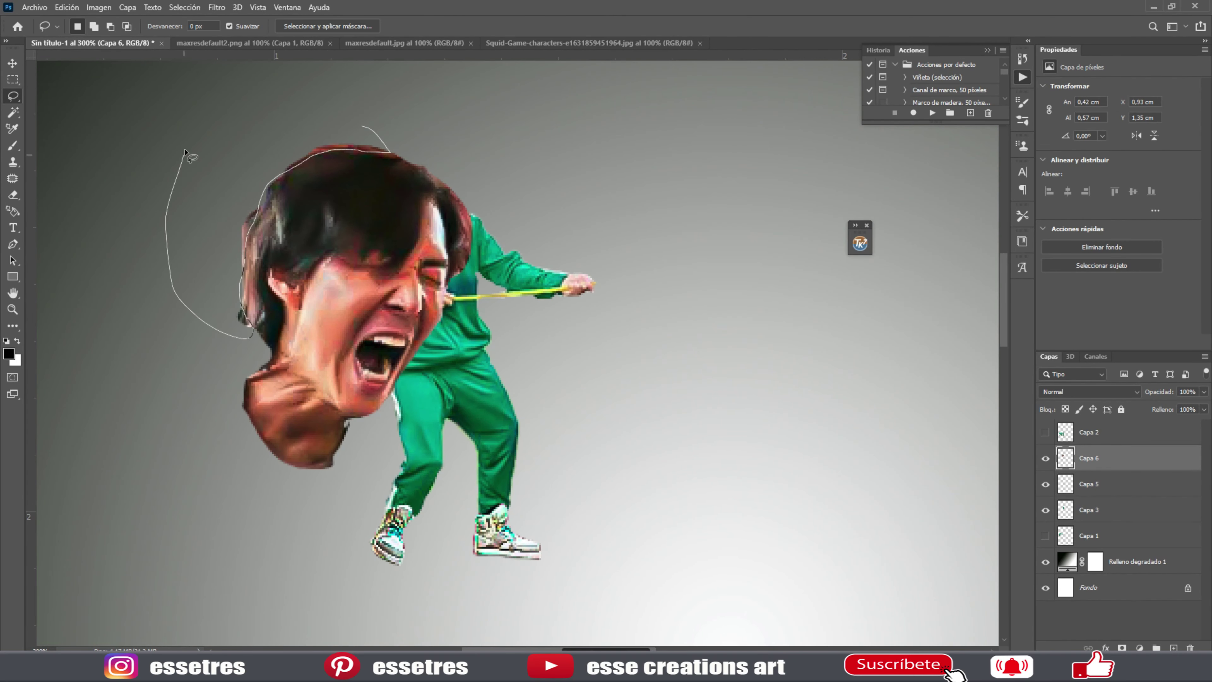
drag(185, 152, 363, 128)
key(ctrl+t)
drag(284, 392, 420, 216)
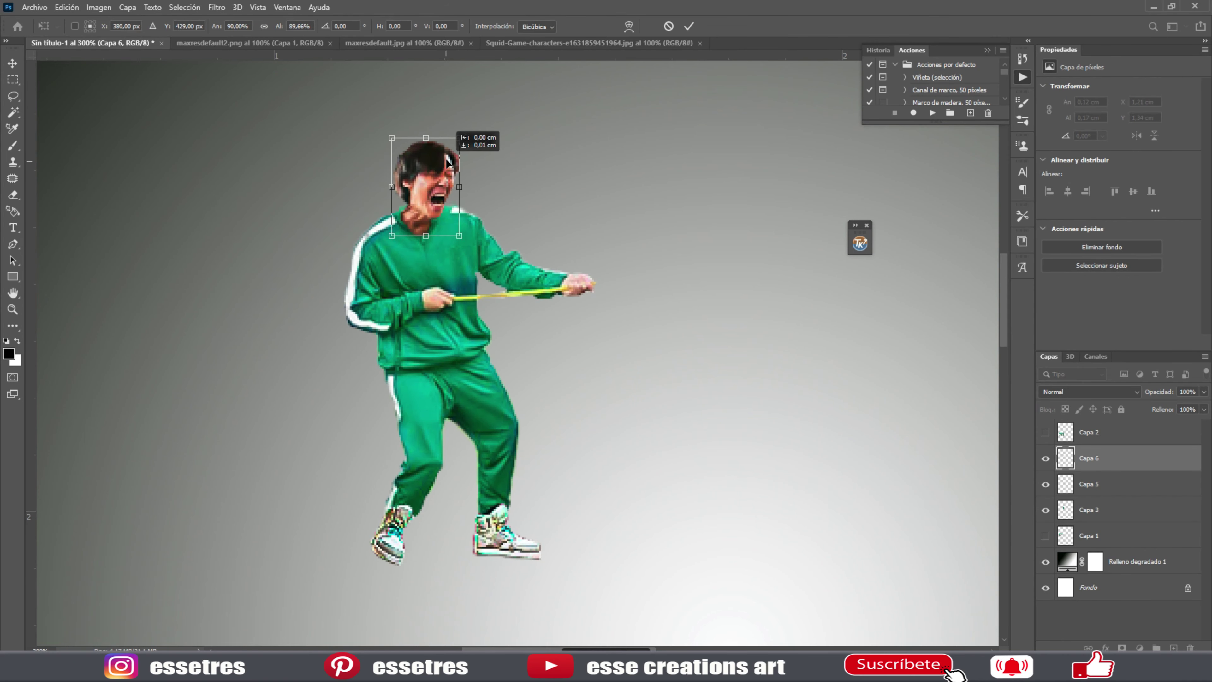
key(Return)
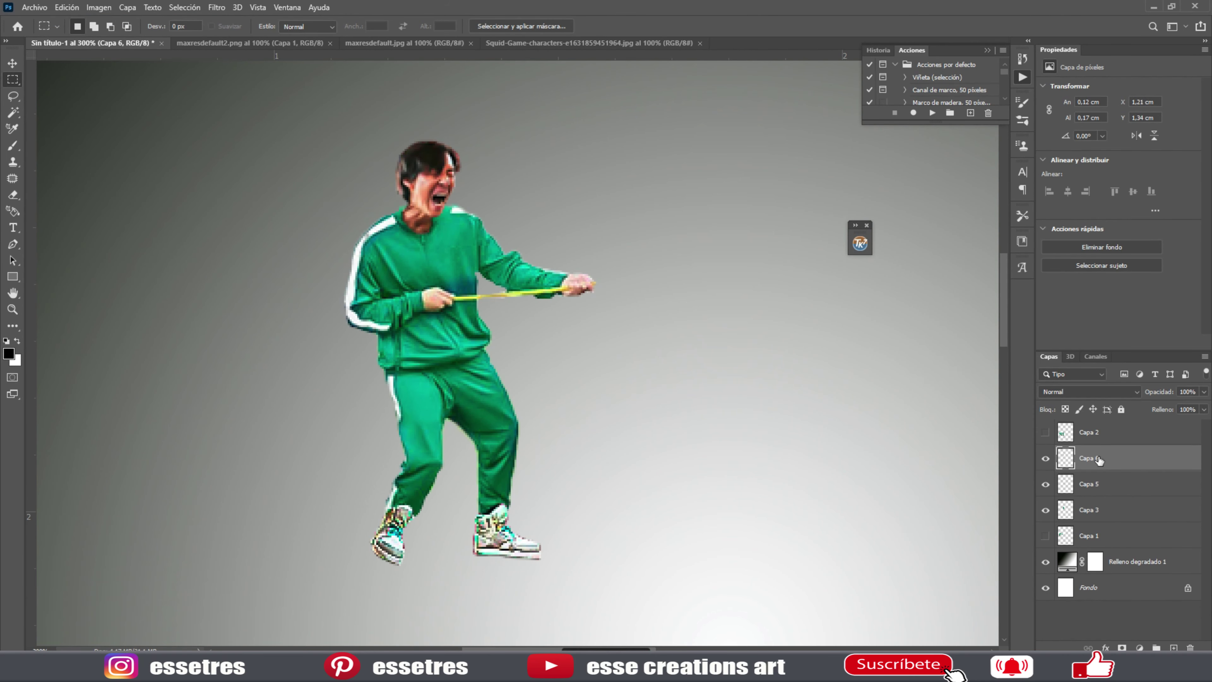
Select the head, shoe and body layers, resize the assembled figure and merge them.
key(ctrl+0)
click(1089, 509)
shift+click(1089, 458)
key(ctrl+t)
drag(489, 286, 485, 286)
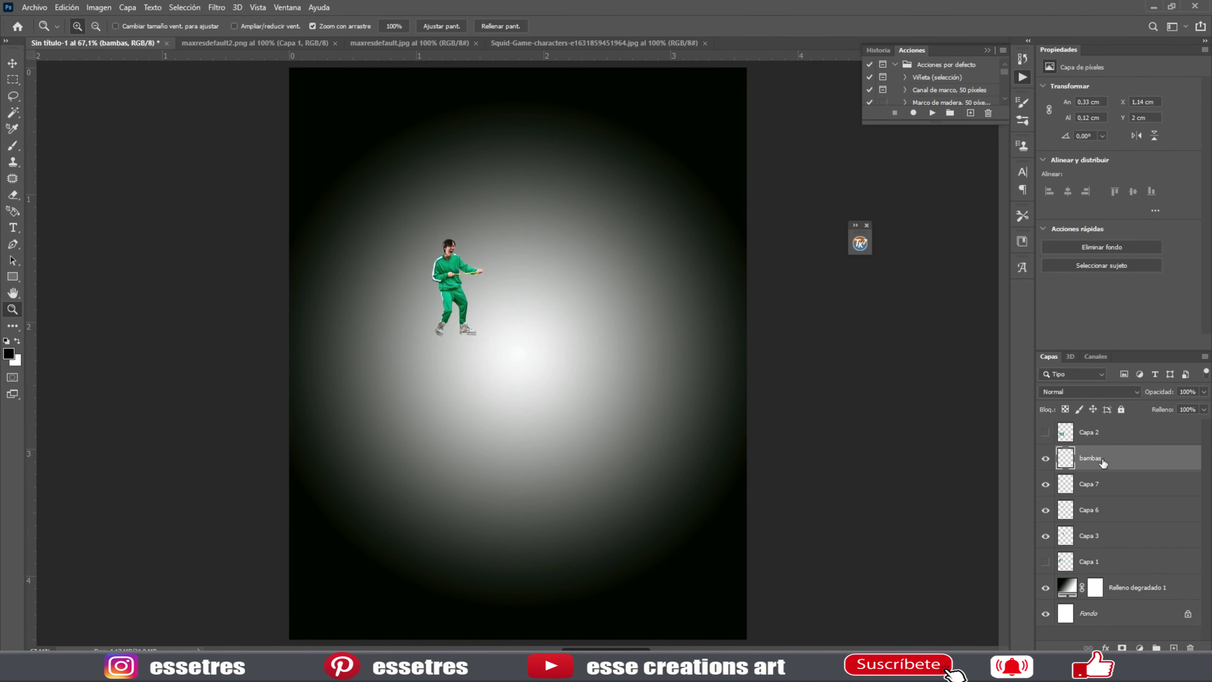
right_click(1100, 460)
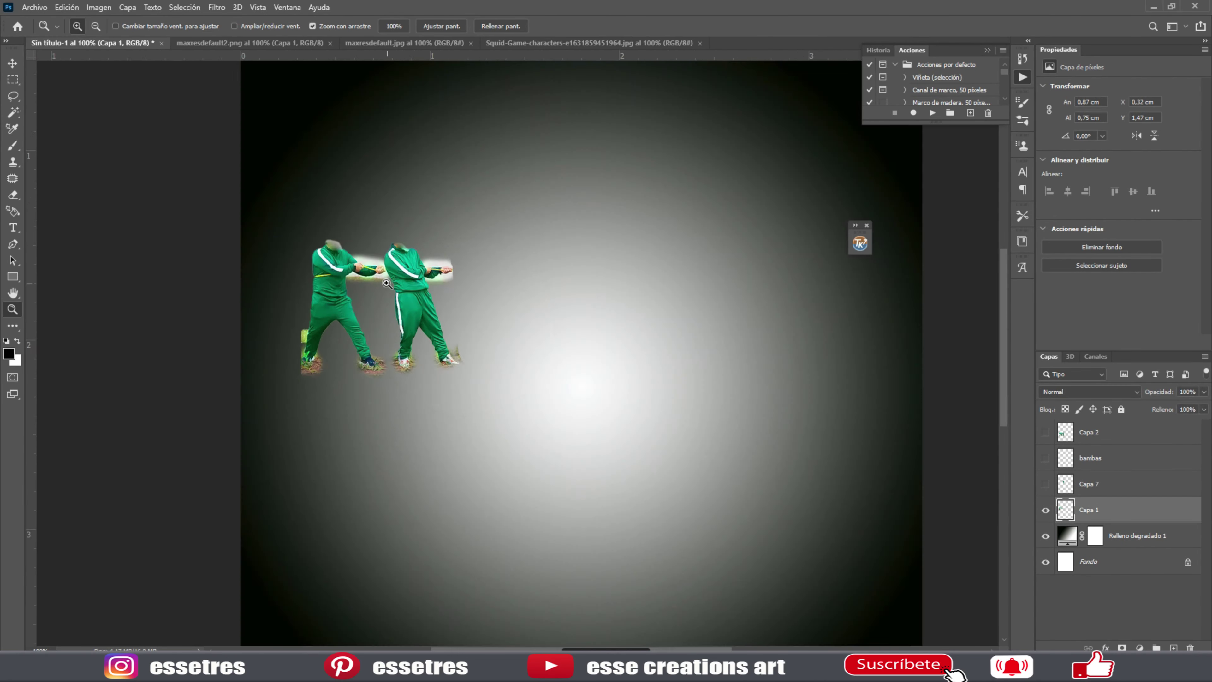
Delete the feet and grass under the right figure.
drag(411, 144, 409, 332)
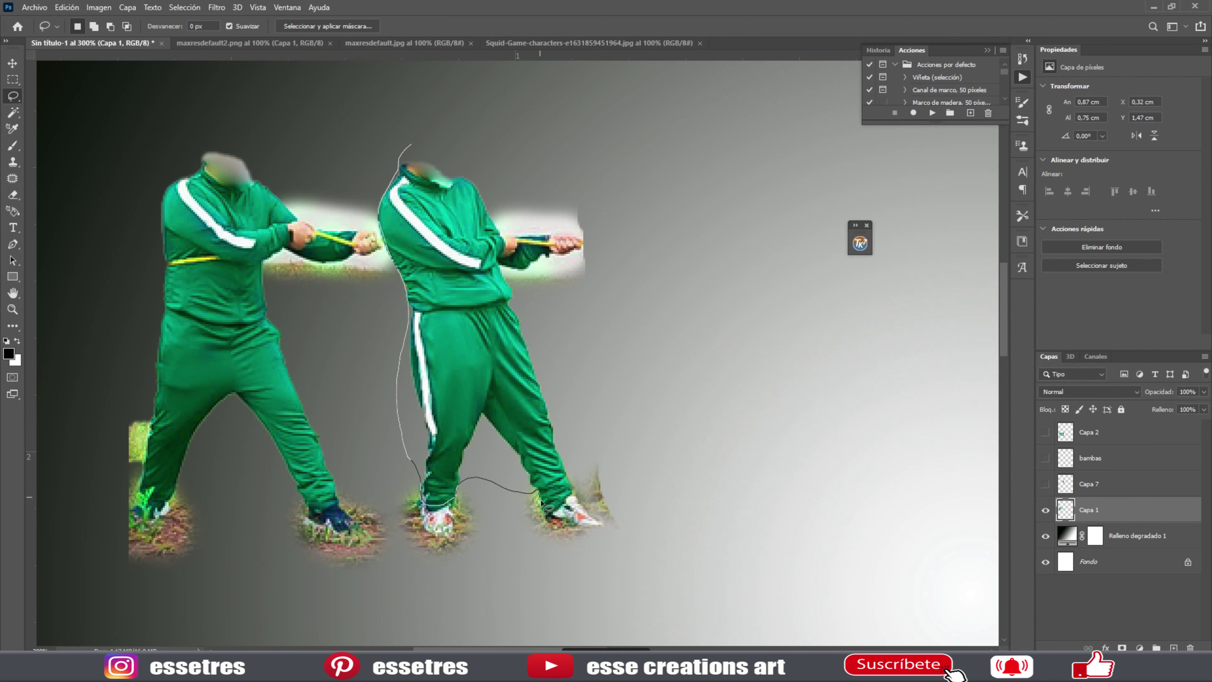
drag(383, 251, 383, 253)
key(Delete)
drag(498, 190, 492, 216)
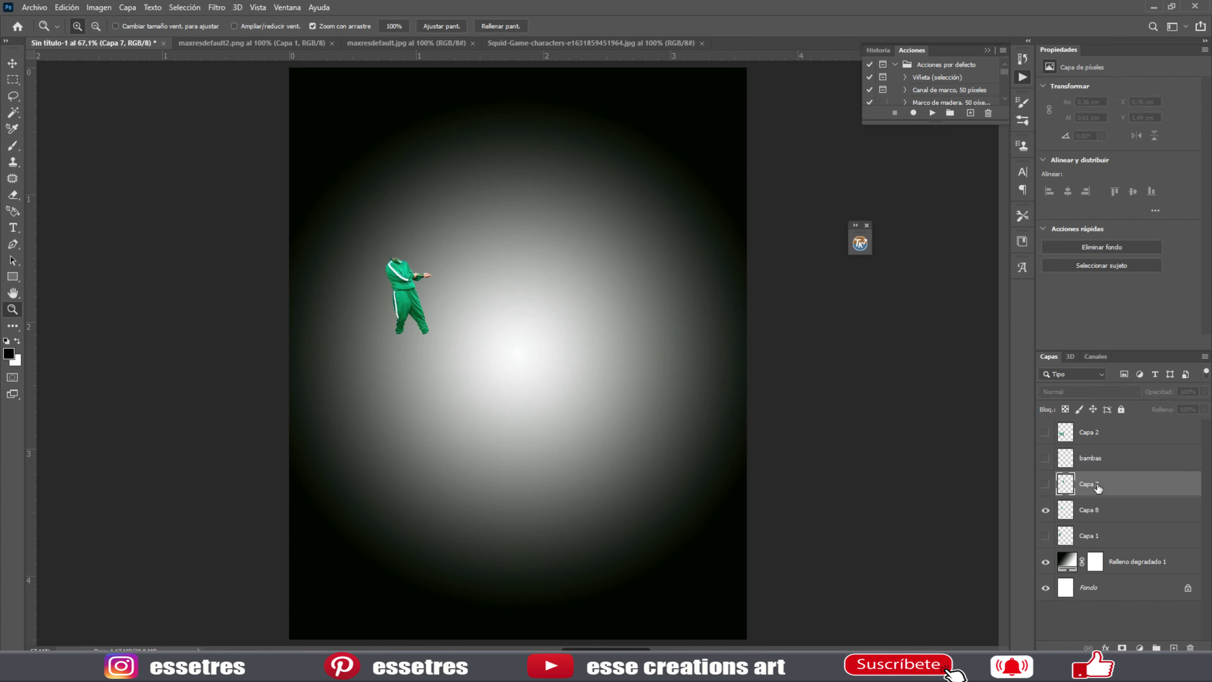
Tilt the headless figure upward and copy its lower pants to a new, rotated layer.
key(ctrl+t)
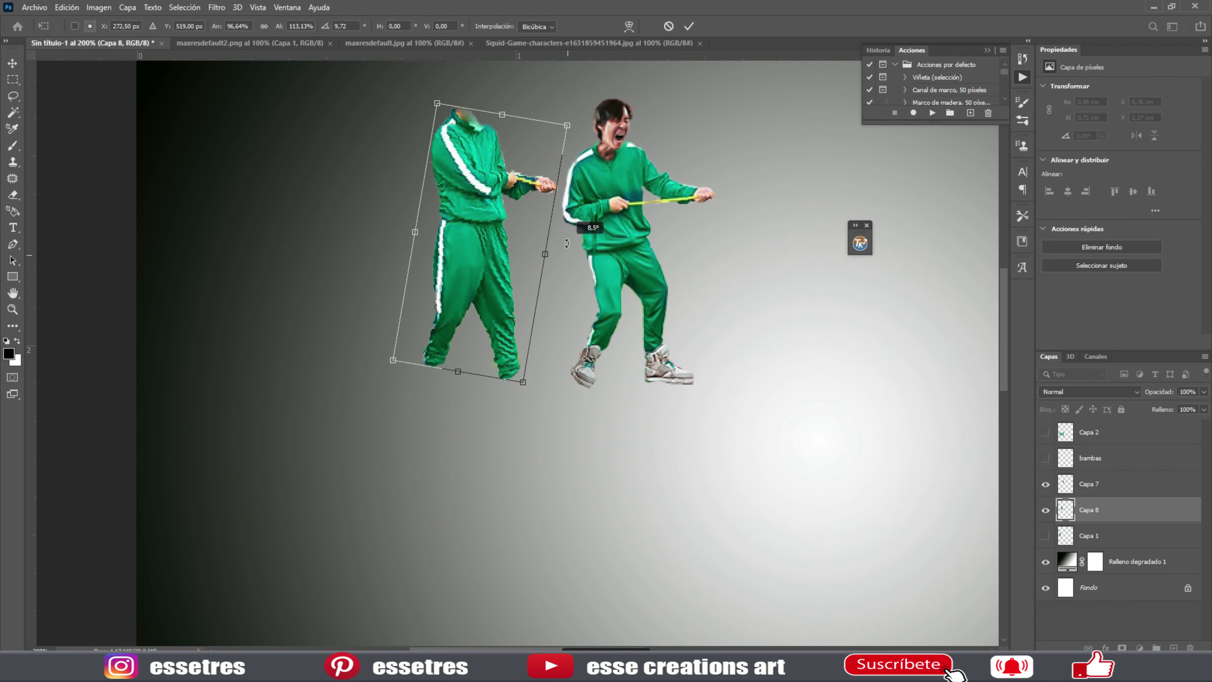
drag(530, 208, 539, 179)
click(12, 79)
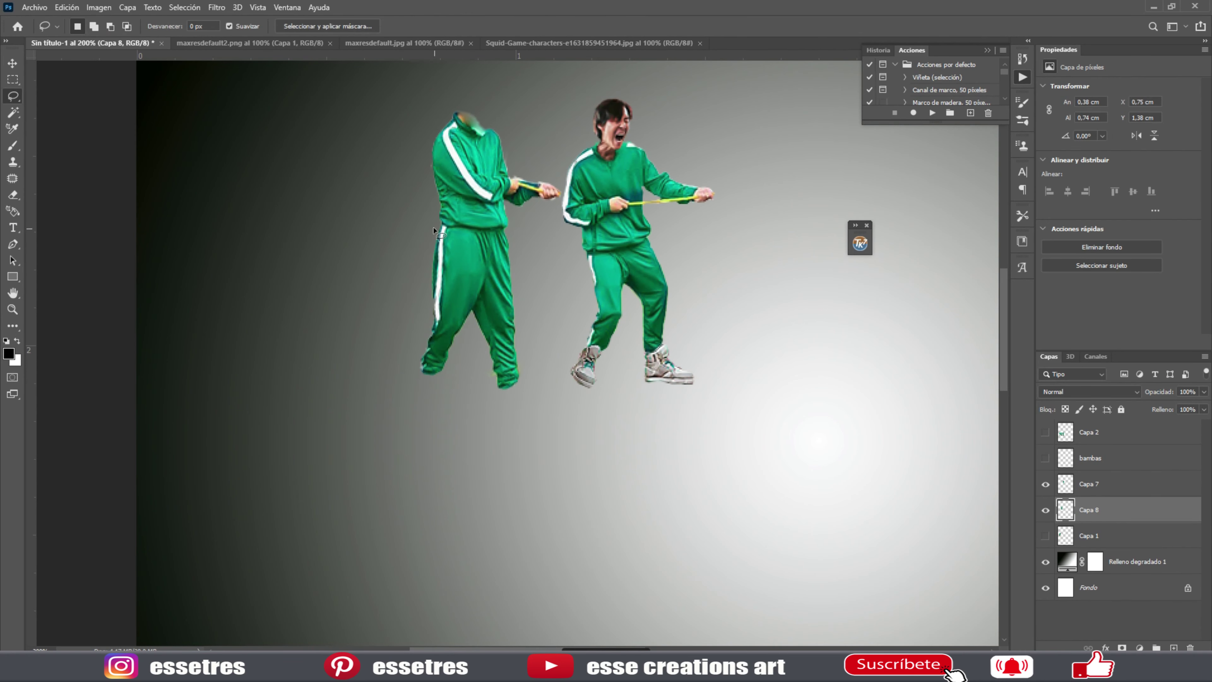
right_click(451, 259)
click(488, 353)
key(ctrl+t)
drag(523, 325, 528, 292)
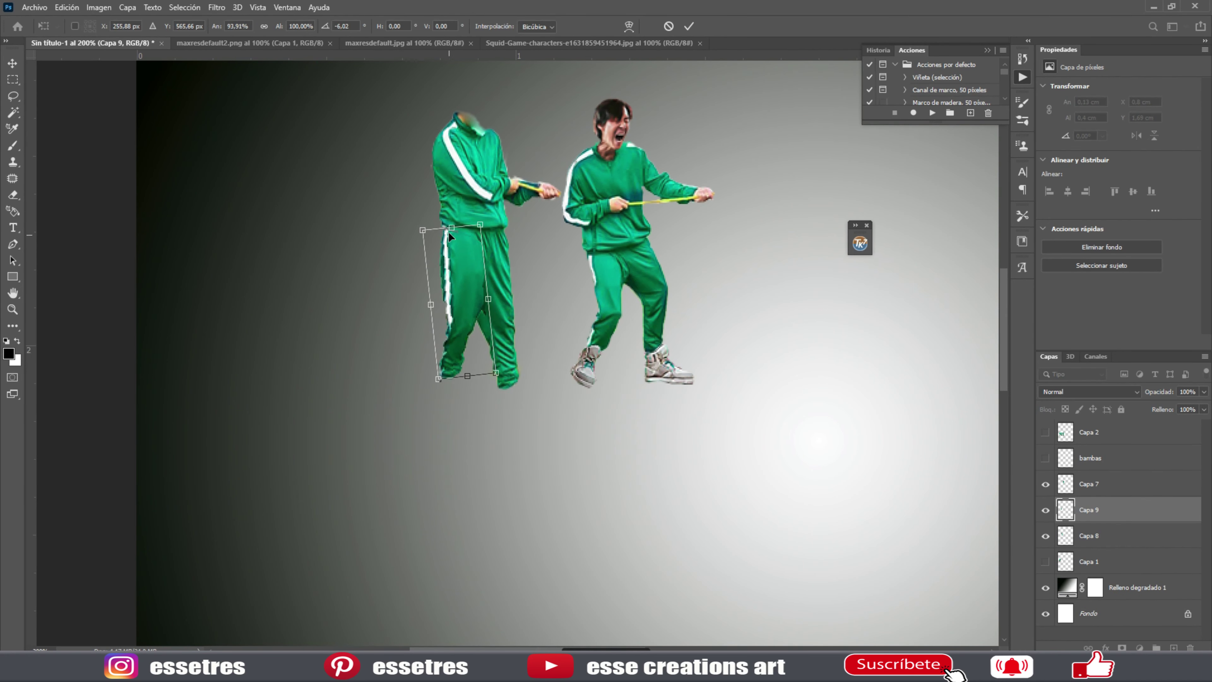
key(Return)
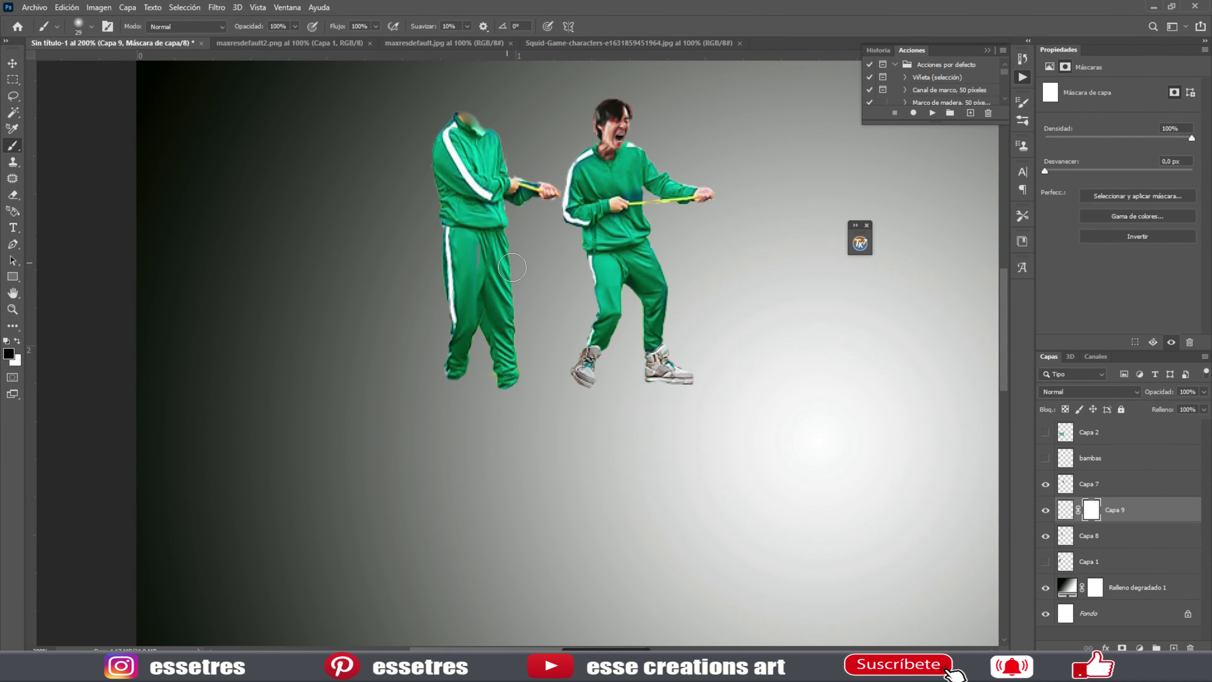
Place the bambas sneakers under the figures' legs and duplicate them to a new layer.
click(1091, 458)
mouse_move(738, 258)
mouse_down()
mouse_move(590, 281)
mouse_move(589, 263)
mouse_up()
right_click(1090, 458)
click(907, 189)
mouse_move(453, 351)
mouse_down()
mouse_move(416, 399)
mouse_move(462, 374)
mouse_up()
right_click(436, 389)
key(Escape)
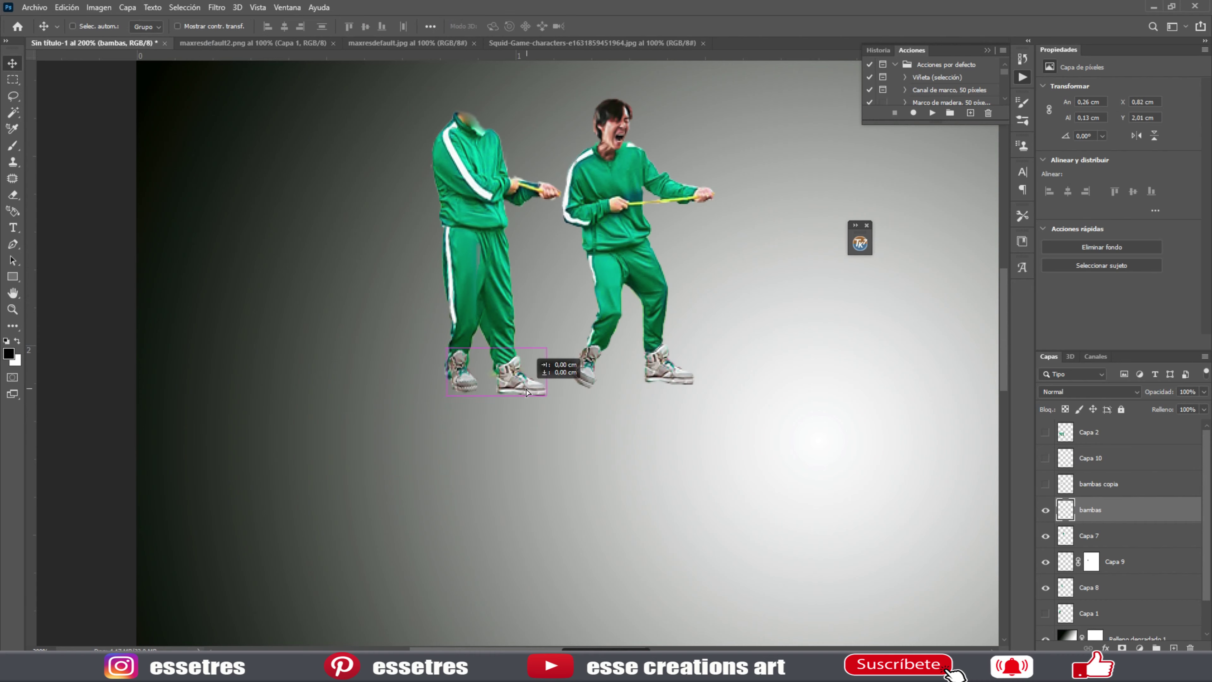
Select pants layer Capa 9, fit the canvas on screen and merge the figure's pieces.
scroll(467, 381, up, 2)
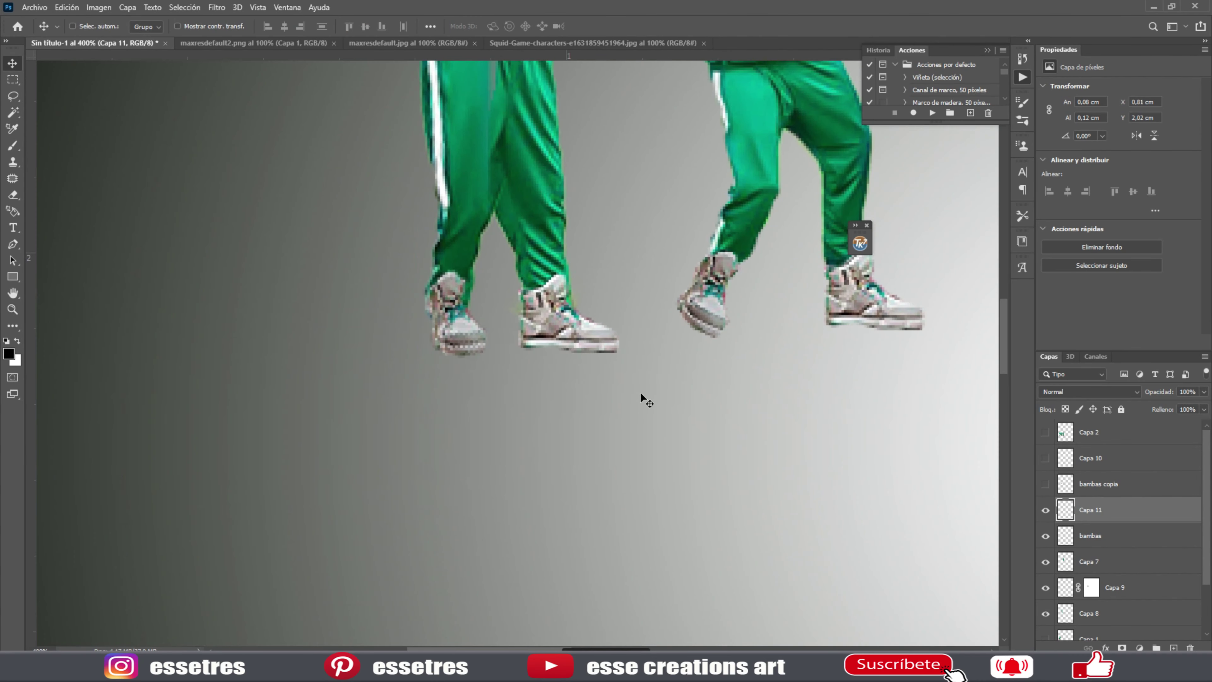
click(1081, 588)
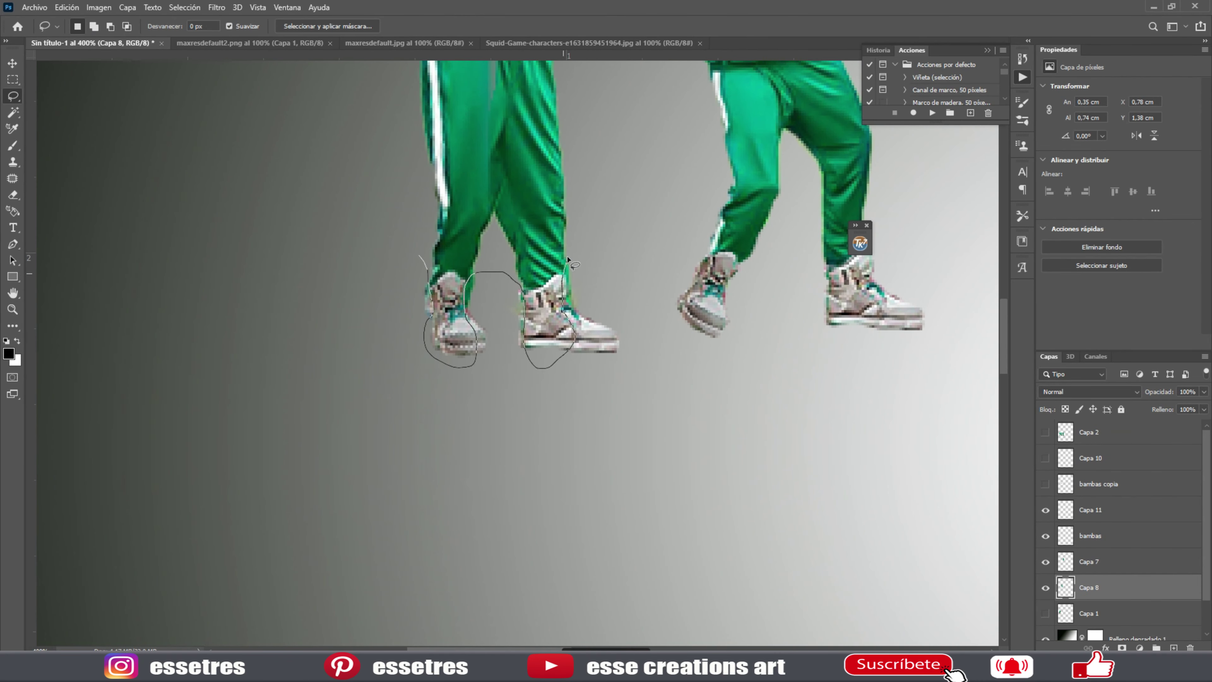
key(z)
right_click(344, 316)
click(365, 319)
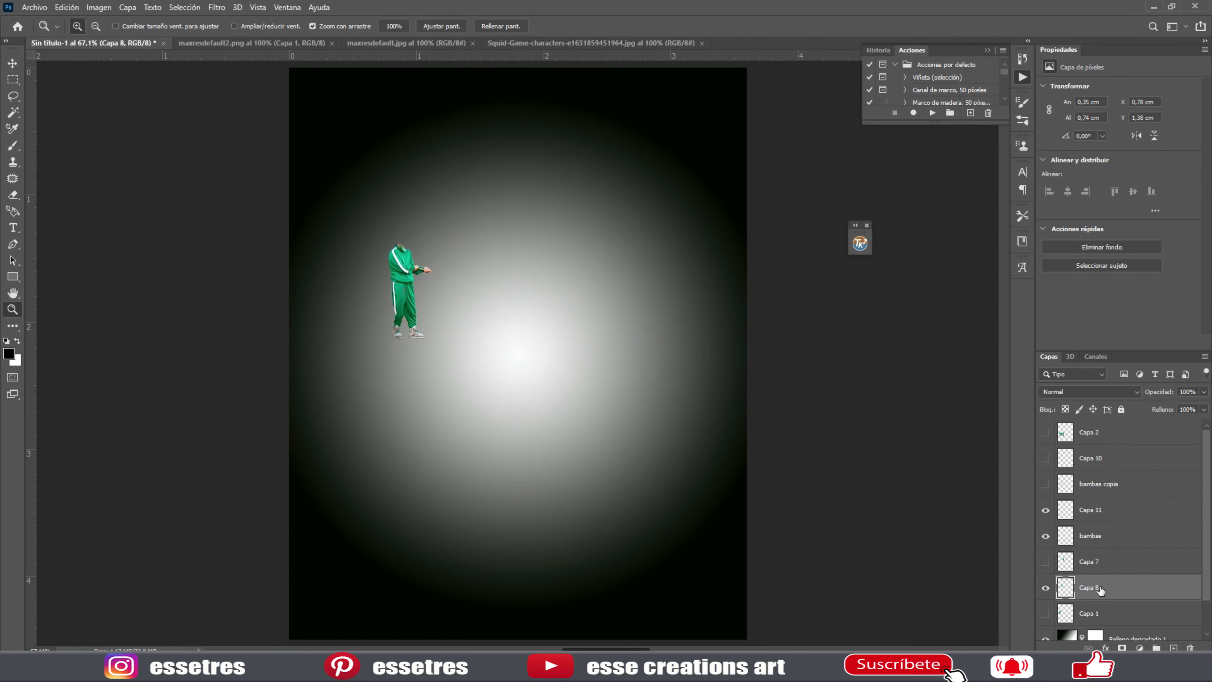
ctrl+click(1097, 526)
key(ctrl+e)
key(l)
Copy the left figure's upper body to a new layer, rotate it about 10°, and merge it into Capa 11.
drag(345, 95, 354, 309)
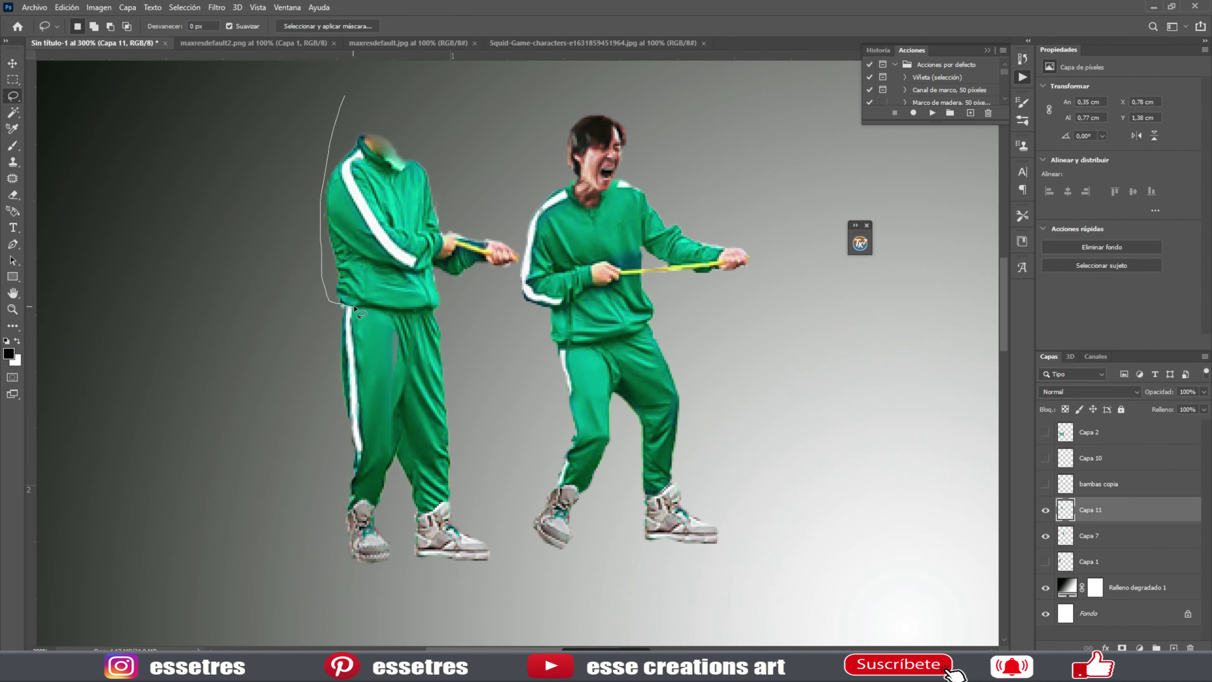
right_click(426, 173)
click(500, 271)
key(ctrl+t)
drag(533, 298, 537, 320)
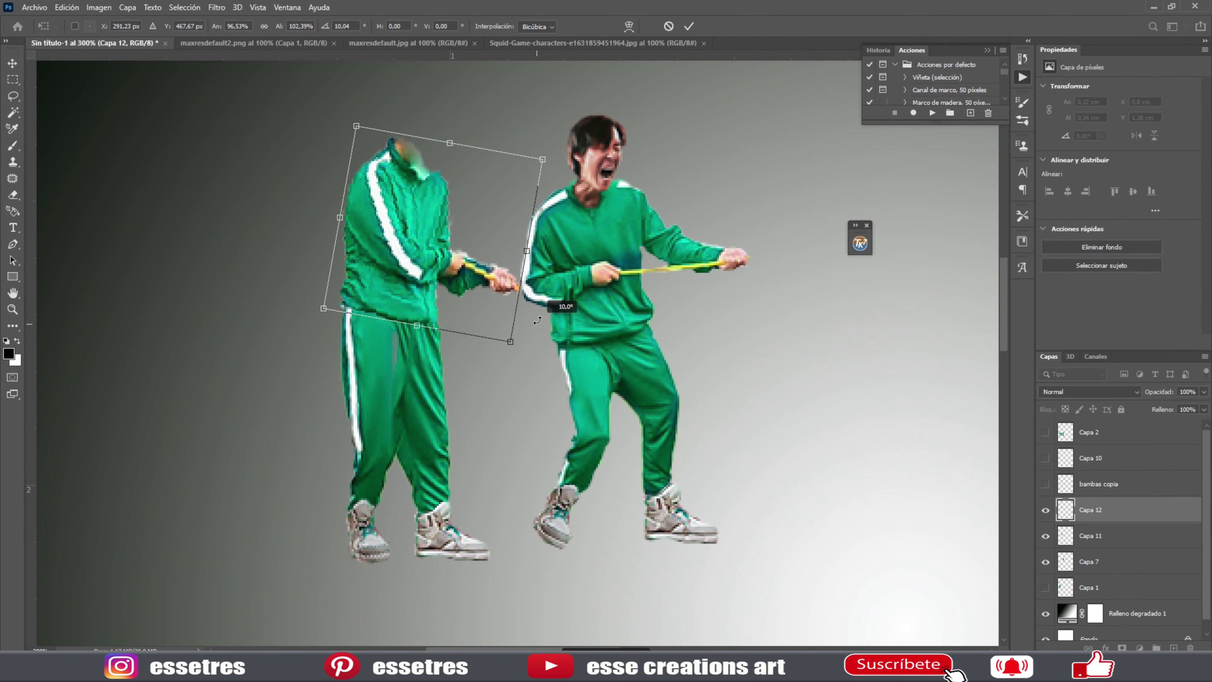
key(Return)
key(ctrl+e)
Paste a second character's face from the portraits image and delete the green hood behind it.
key(ctrl+shift+Tab)
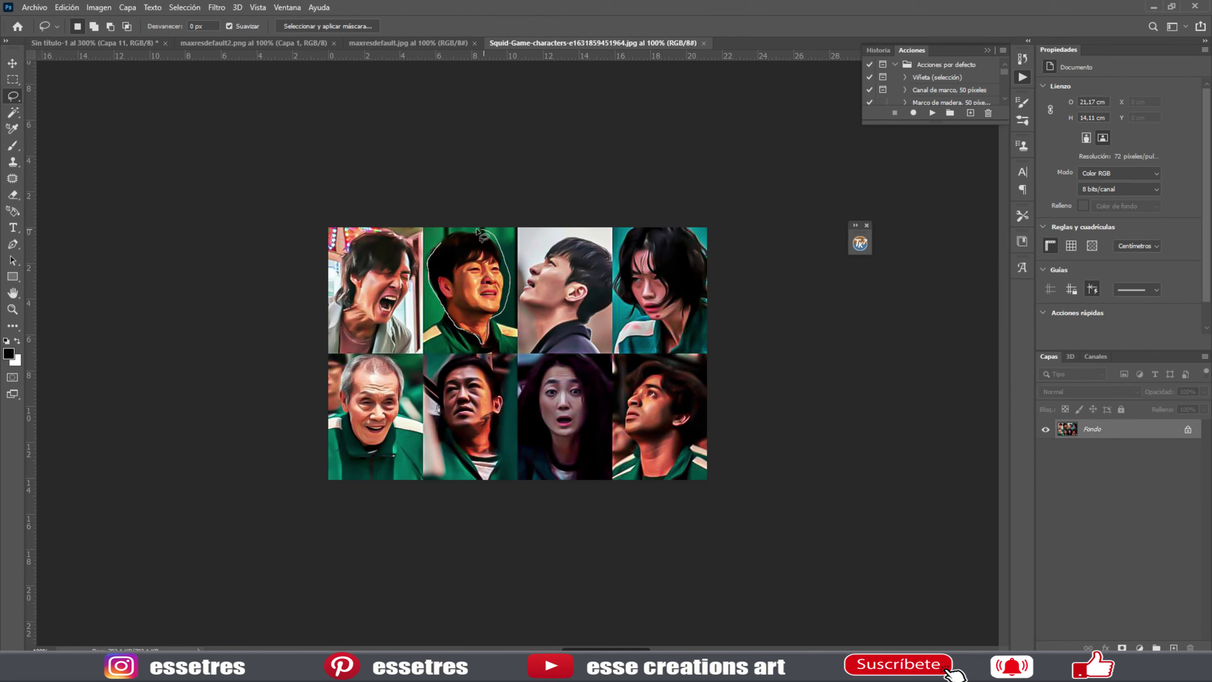
key(ctrl+c)
key(ctrl+Tab)
key(ctrl+v)
drag(134, 182, 203, 365)
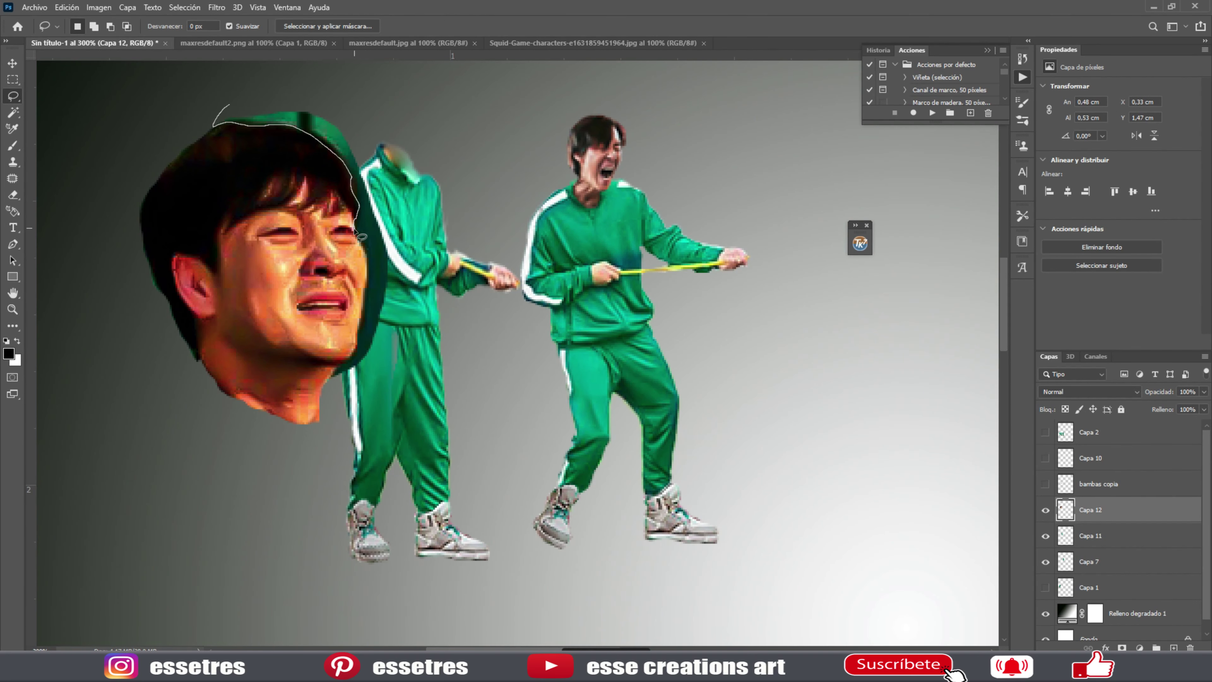
drag(330, 402, 325, 411)
key(Delete)
key(ctrl+d)
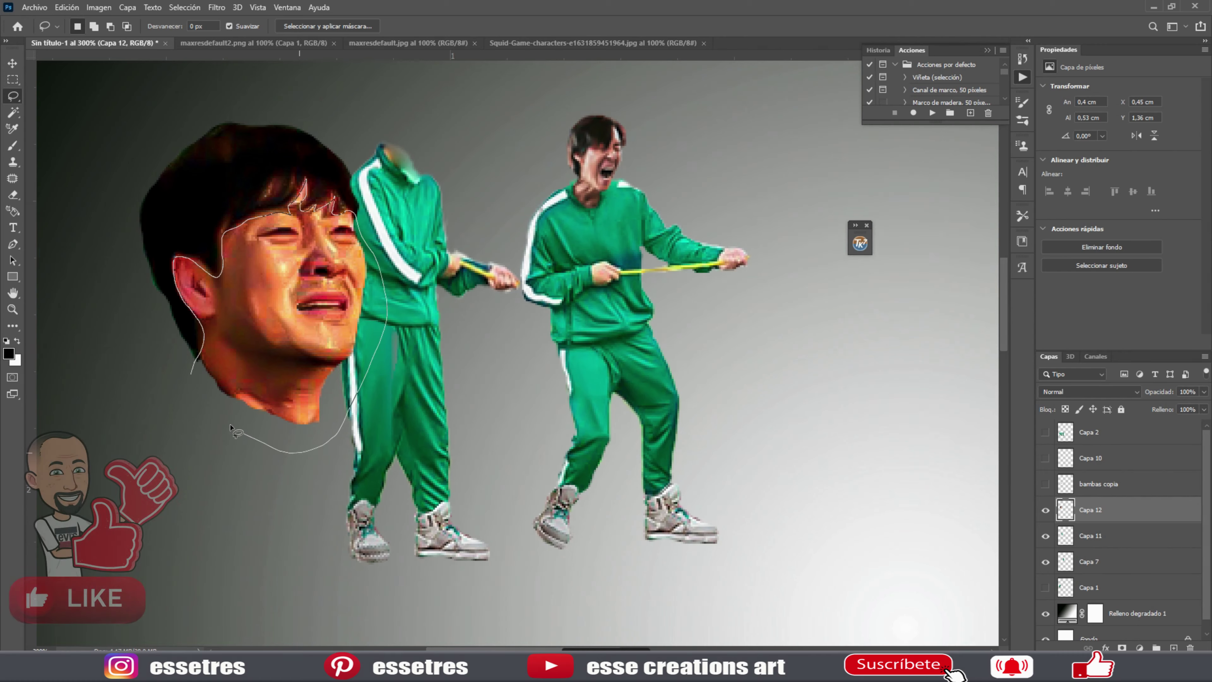
Recolour the pasted face and shrink it onto the headless body.
right_click(1090, 509)
click(955, 501)
key(ctrl+t)
drag(370, 121, 410, 145)
key(Return)
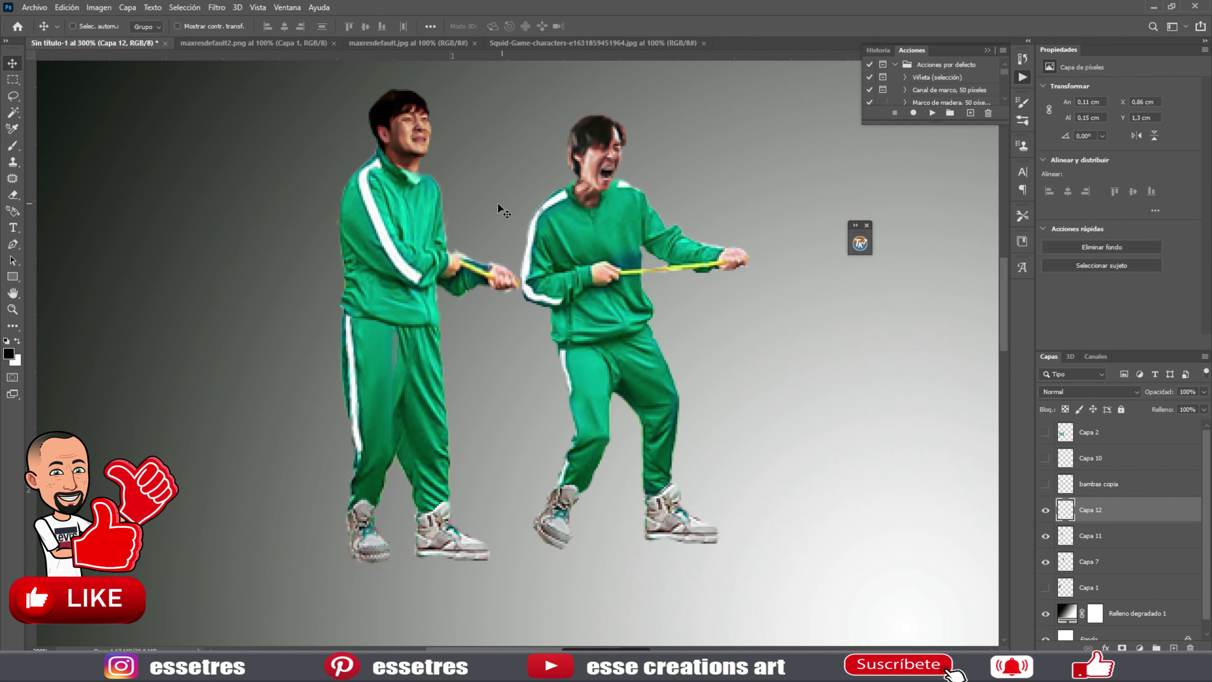
Rotate the legs layer about 15° with Free Transform.
key(ctrl+0)
key(ctrl+plus)
key(ctrl+plus)
key(ctrl+plus)
key(m)
right_click(412, 317)
key(Escape)
right_click(445, 289)
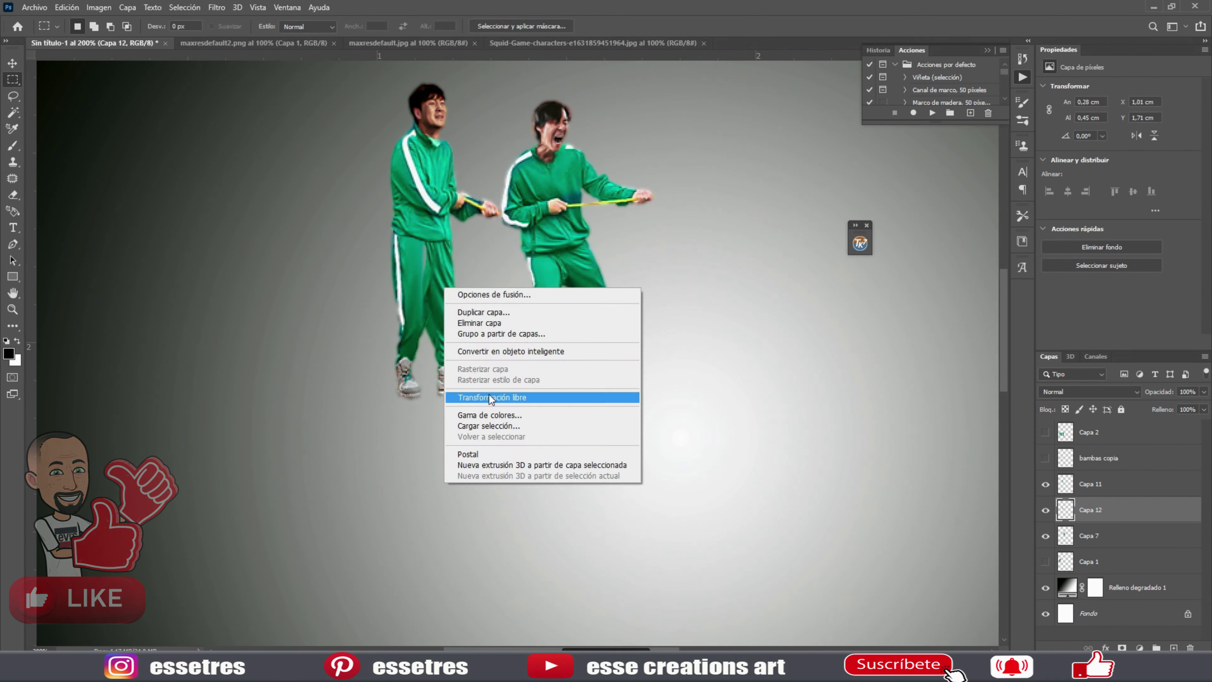
click(490, 397)
drag(592, 386, 609, 348)
key(Return)
Merge the rotated legs down and zoom in on the two characters.
key(ctrl+e)
key(z)
key(ctrl+0)
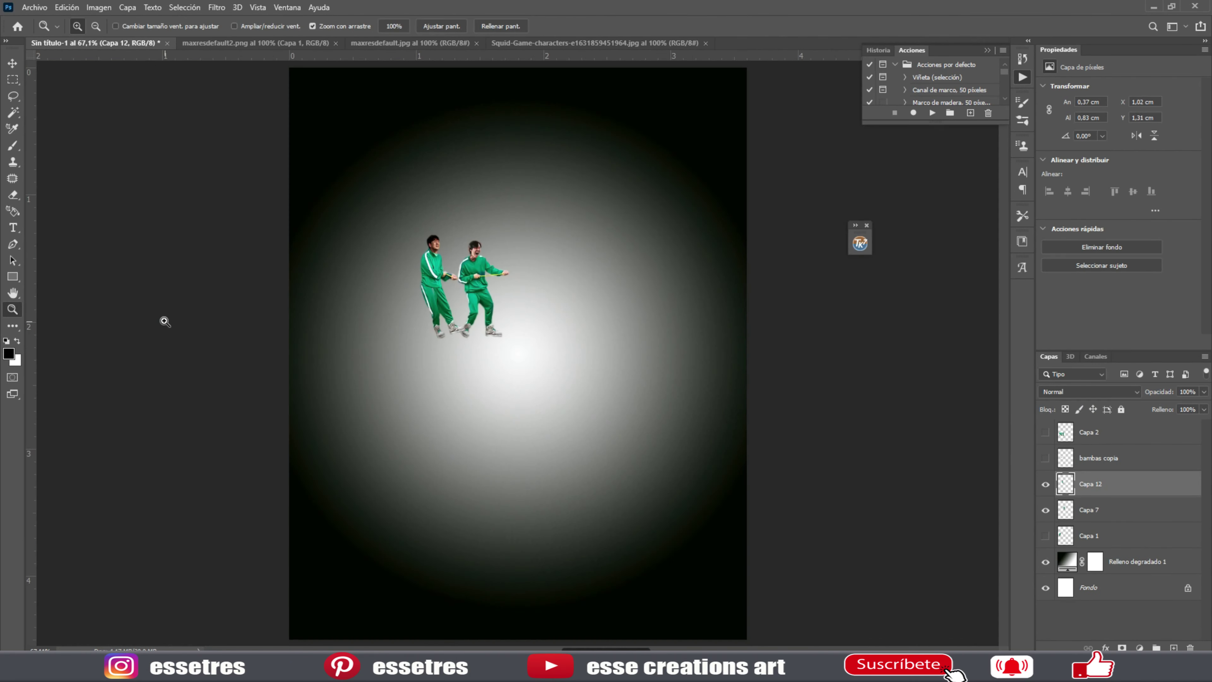
drag(458, 287, 572, 287)
right_click(438, 209)
Rotate the head into position, then copy the outlined figure to a new layer beside the others.
click(477, 311)
key(ctrl+t)
drag(473, 205, 444, 246)
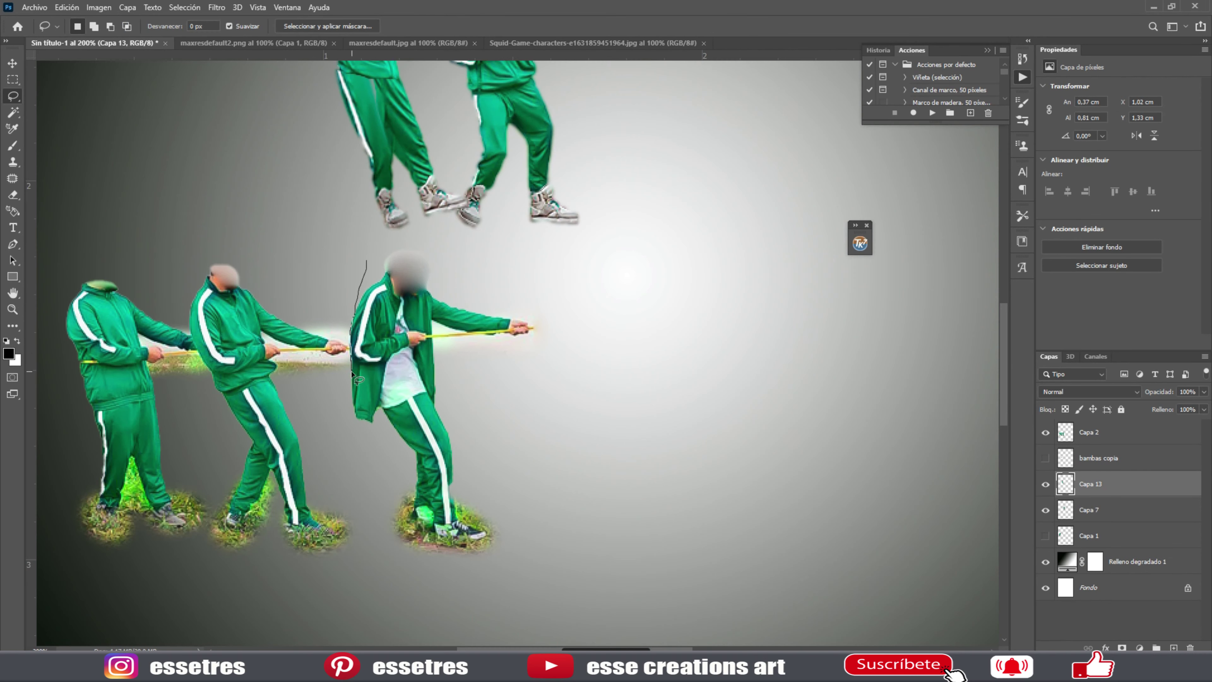
key(ctrl+j)
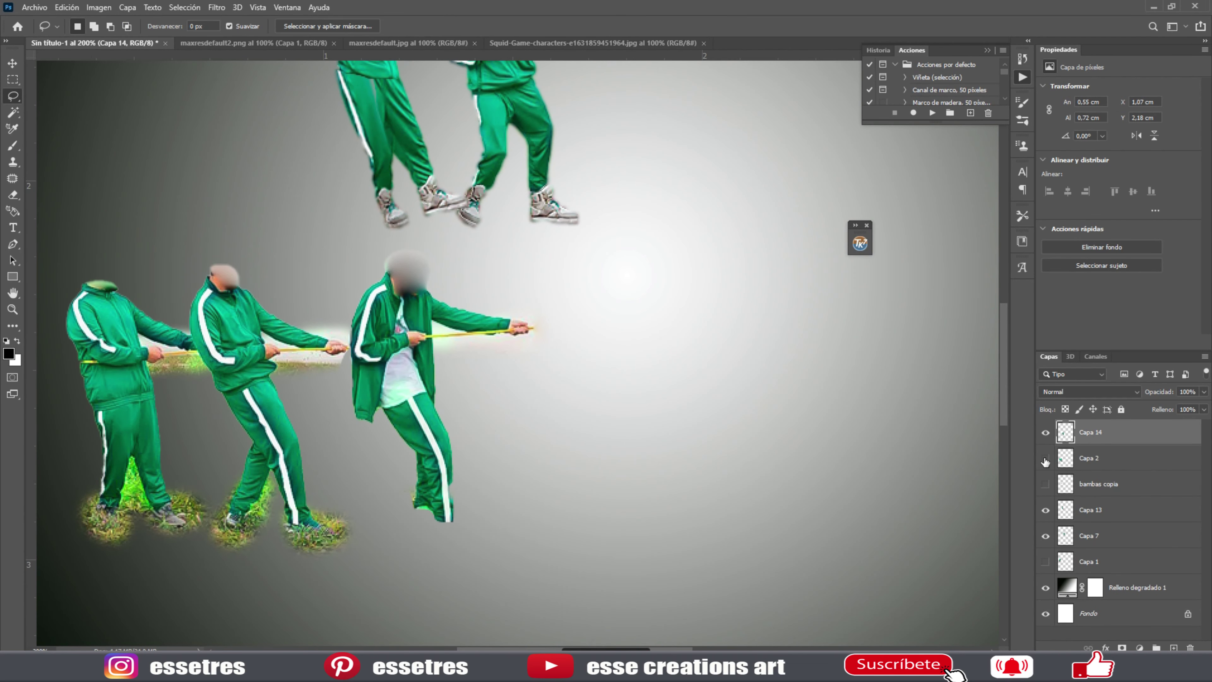
key(v)
mouse_move(143, 353)
mouse_down()
mouse_move(170, 357)
mouse_move(194, 336)
mouse_up()
Lasso the arm and rope, then shrink the new figure to match the other pullers.
key(l)
drag(443, 258, 479, 358)
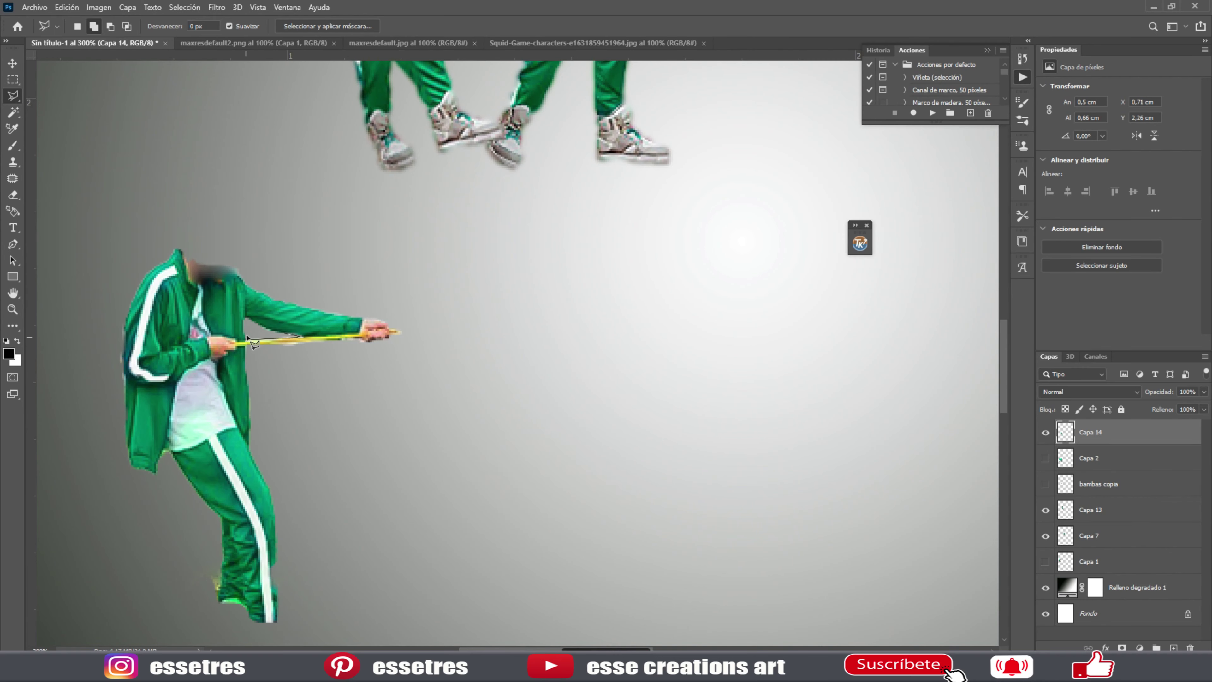
key(ctrl+d)
scroll(364, 344, down, 3)
key(ctrl+t)
scroll(406, 382, down, 5)
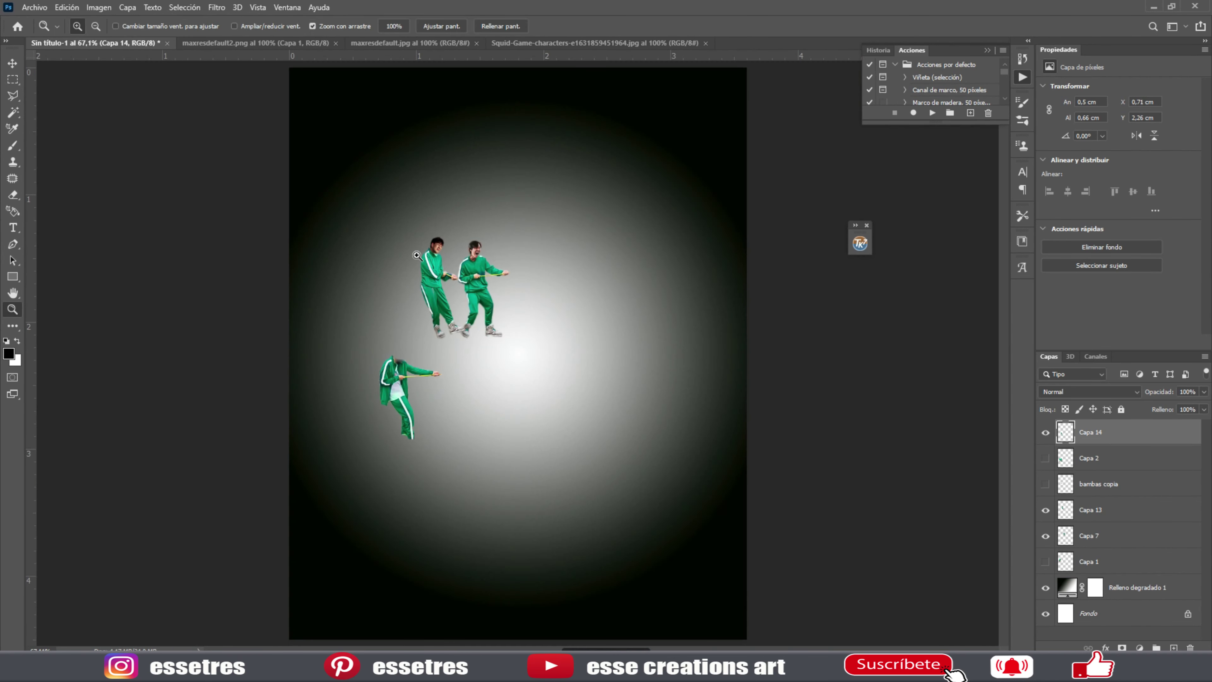
mouse_move(445, 350)
mouse_down()
mouse_move(435, 359)
mouse_move(404, 296)
mouse_up()
key(Return)
Move the sneakers under the new figure and skew the left figure.
key(m)
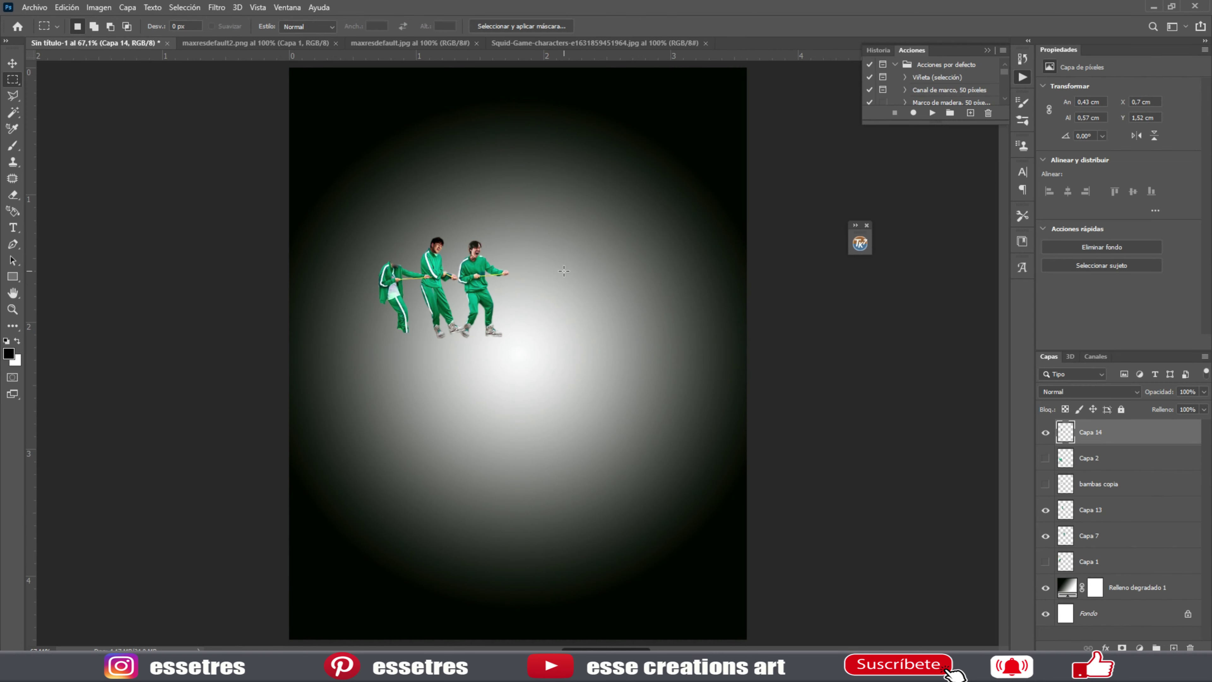
key(v)
drag(390, 336, 404, 338)
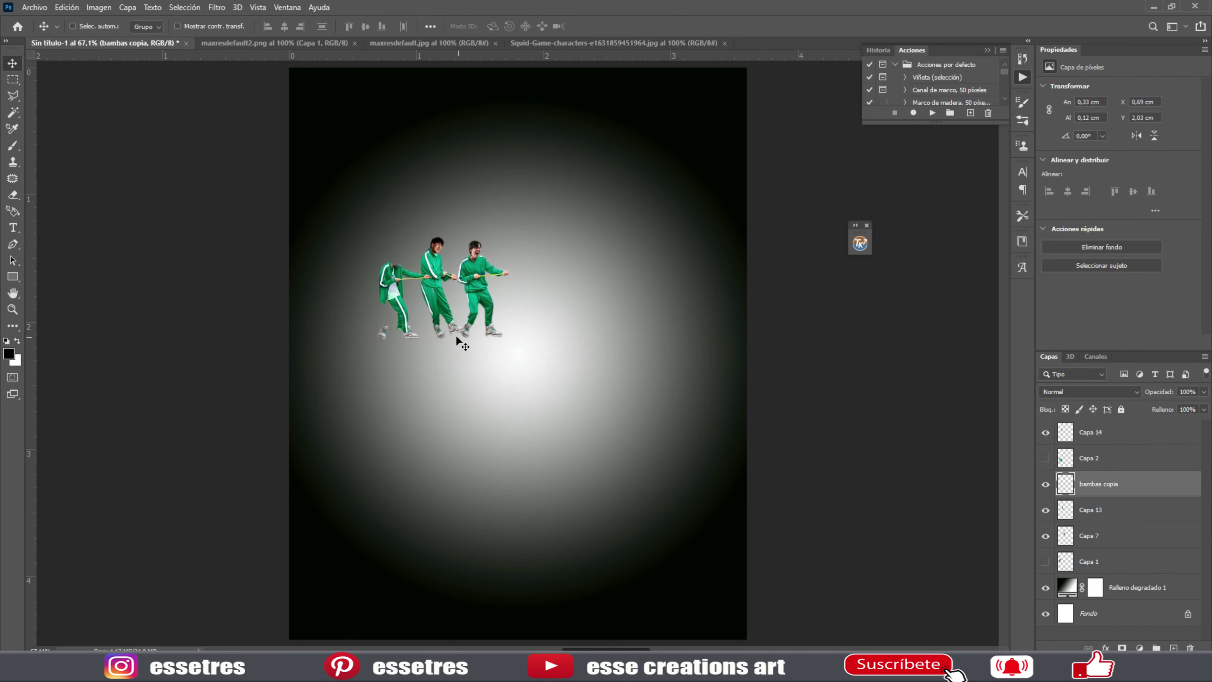
right_click(371, 271)
click(382, 398)
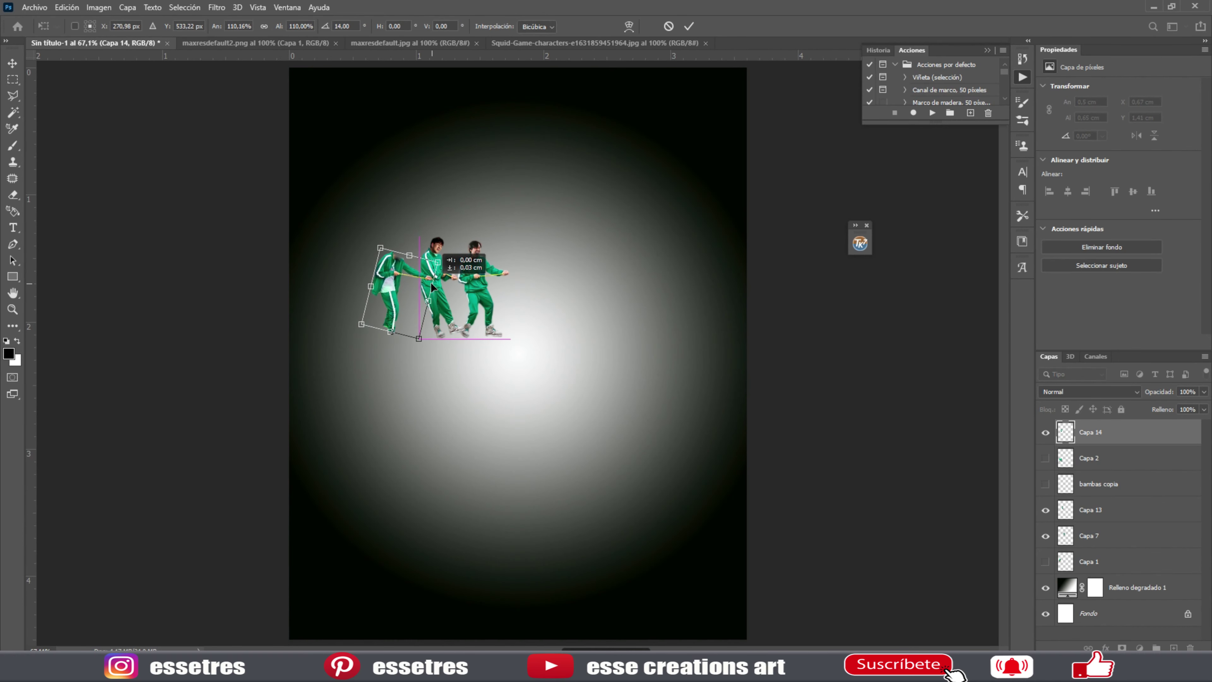
key(Return)
Copy the short-haired girl's head from the Squid Game image into the composite.
click(594, 43)
key(l)
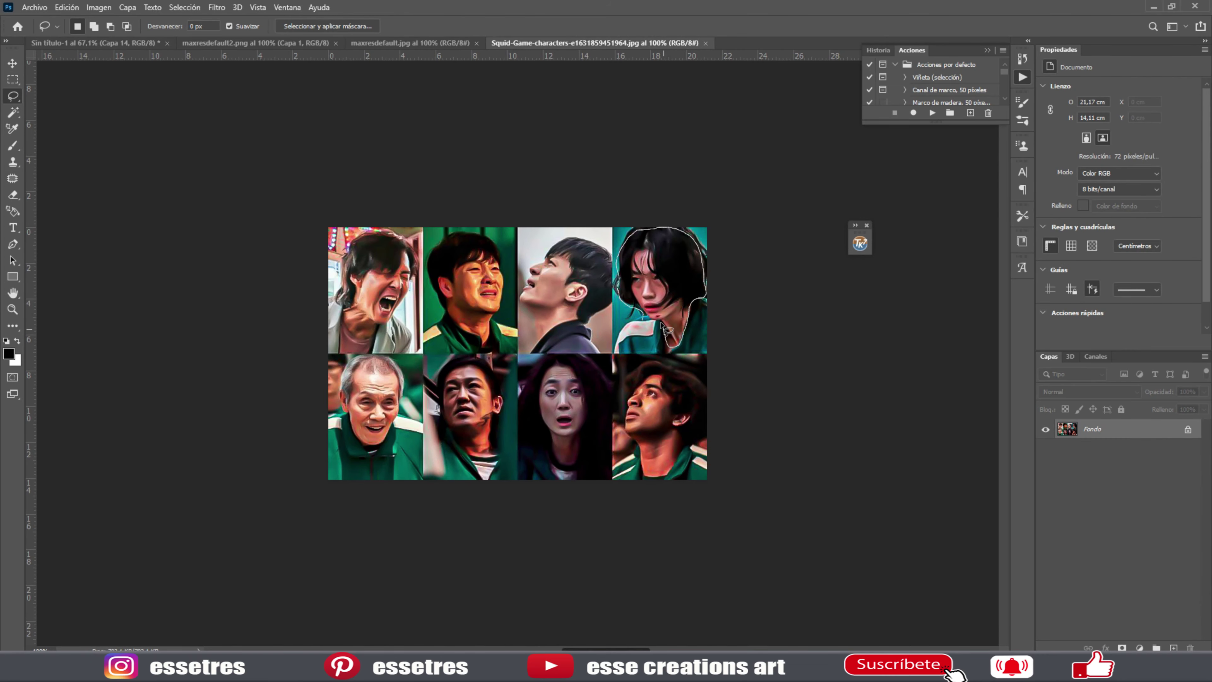
key(ctrl+c)
key(ctrl+Tab)
key(ctrl+v)
key(ctrl+plus)
key(ctrl+plus)
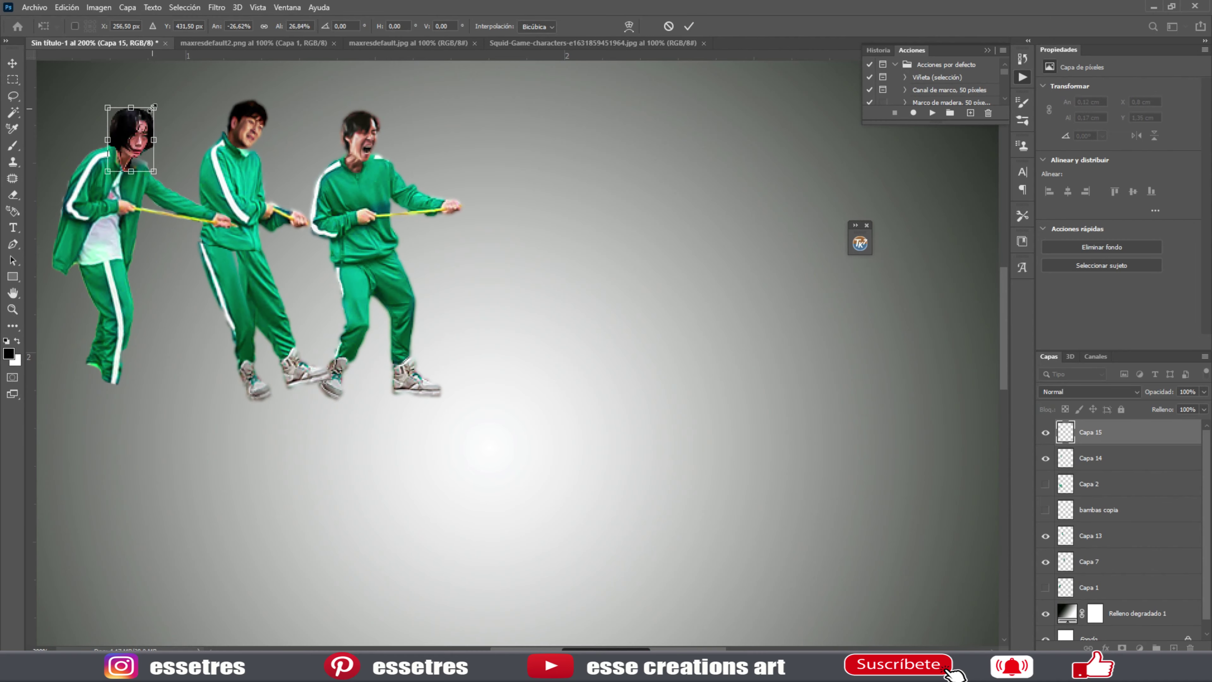
click(1140, 648)
click(1142, 466)
key(Delete)
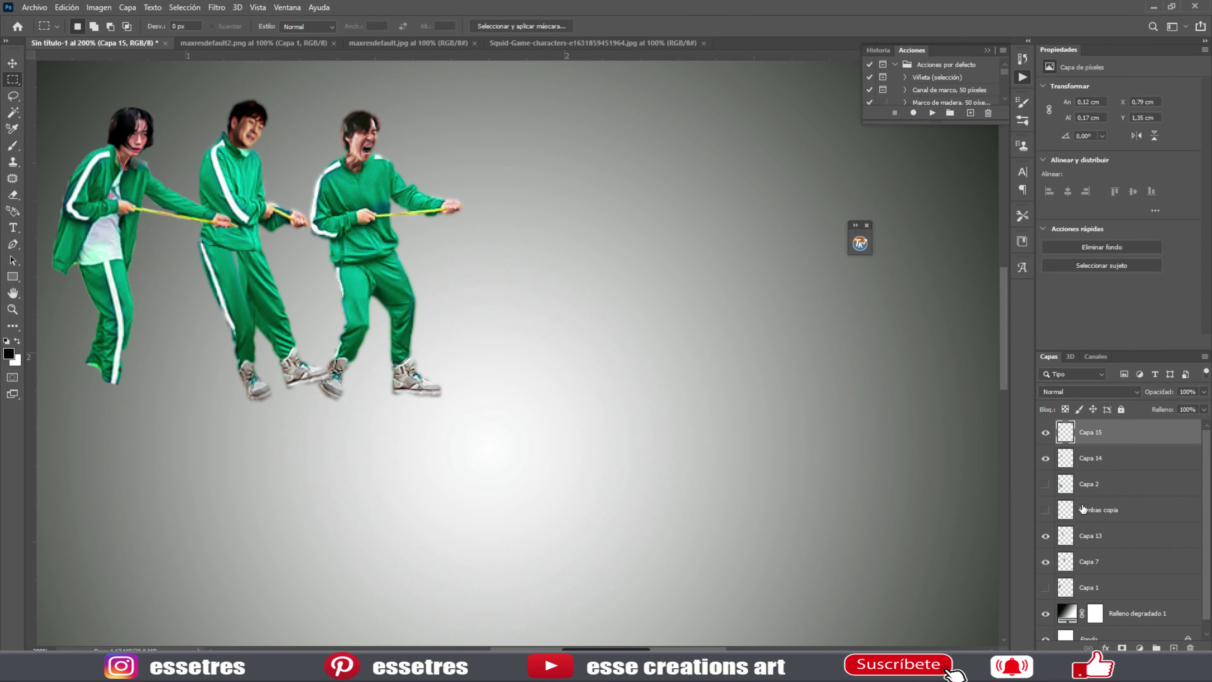
Put a sneaker on the left figure's foot plus a rotated copy on the other.
click(1098, 509)
mouse_move(167, 382)
mouse_down()
mouse_move(244, 487)
mouse_move(112, 391)
mouse_up()
key(ctrl+j)
key(ctrl+j)
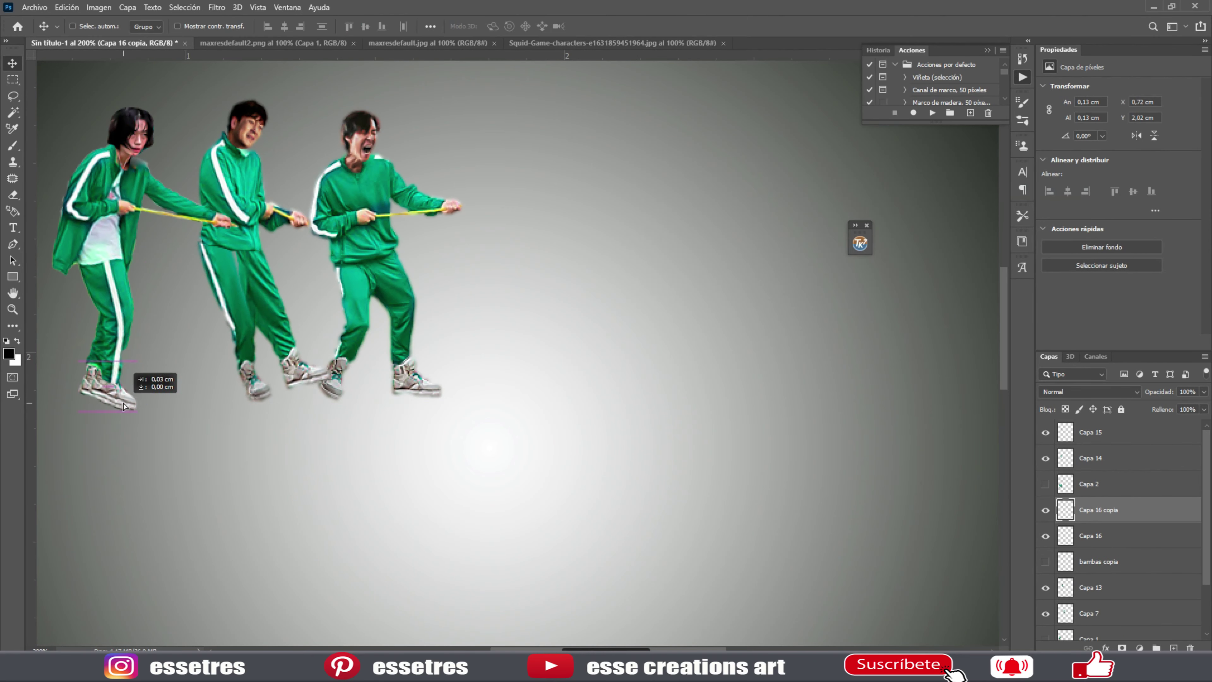
key(ctrl+t)
drag(158, 425, 177, 406)
key(Return)
Merge the third player's head, body and sneaker layers into one layer.
key(m)
key(z)
key(ctrl+0)
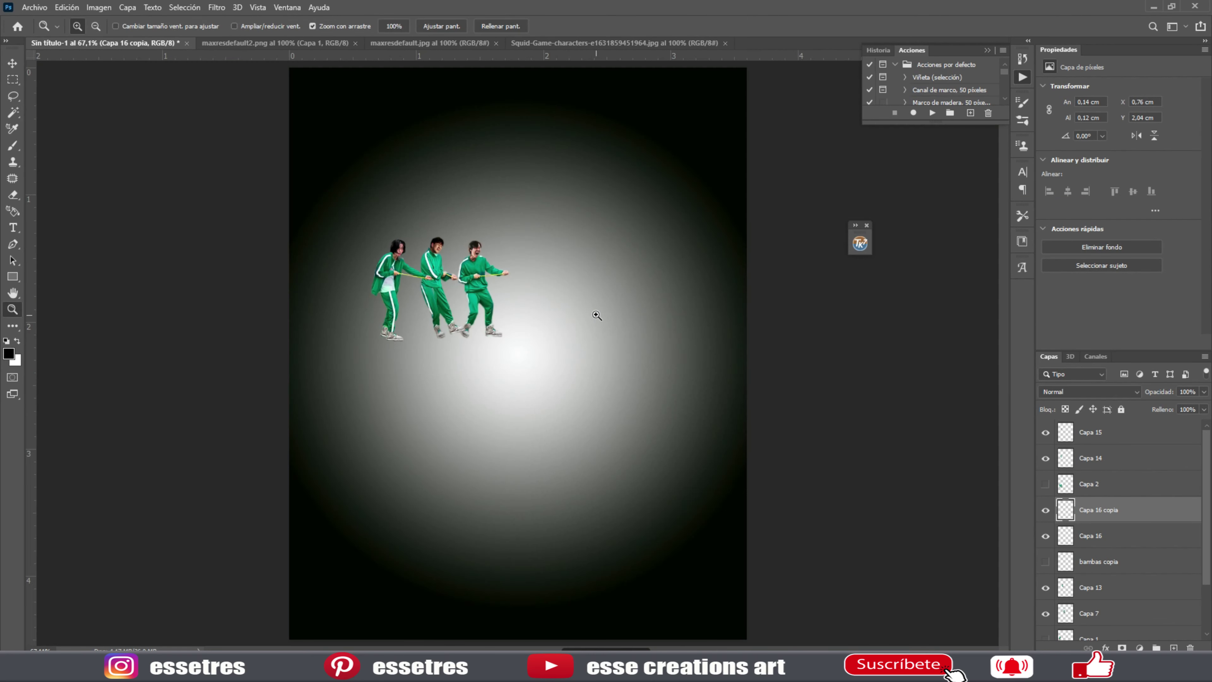
click(1093, 432)
shift+click(1093, 536)
key(ctrl+e)
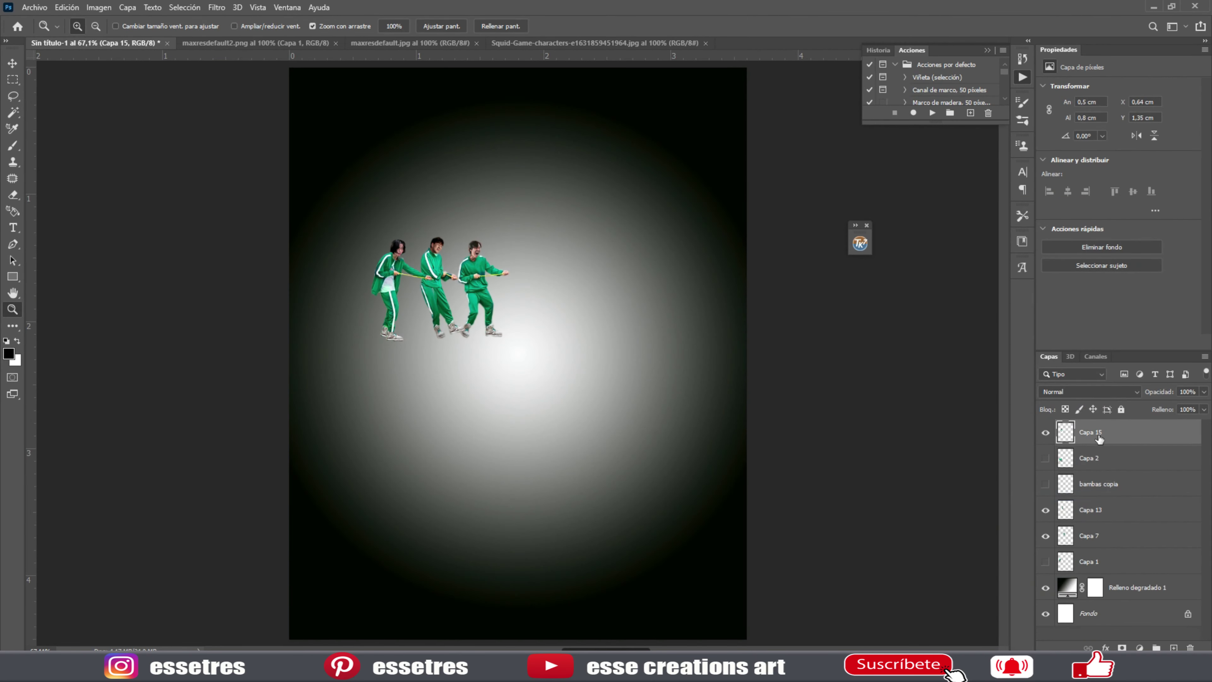
Zoom in on the headless figures and lasso the next figure to lift.
drag(383, 407, 430, 407)
key(l)
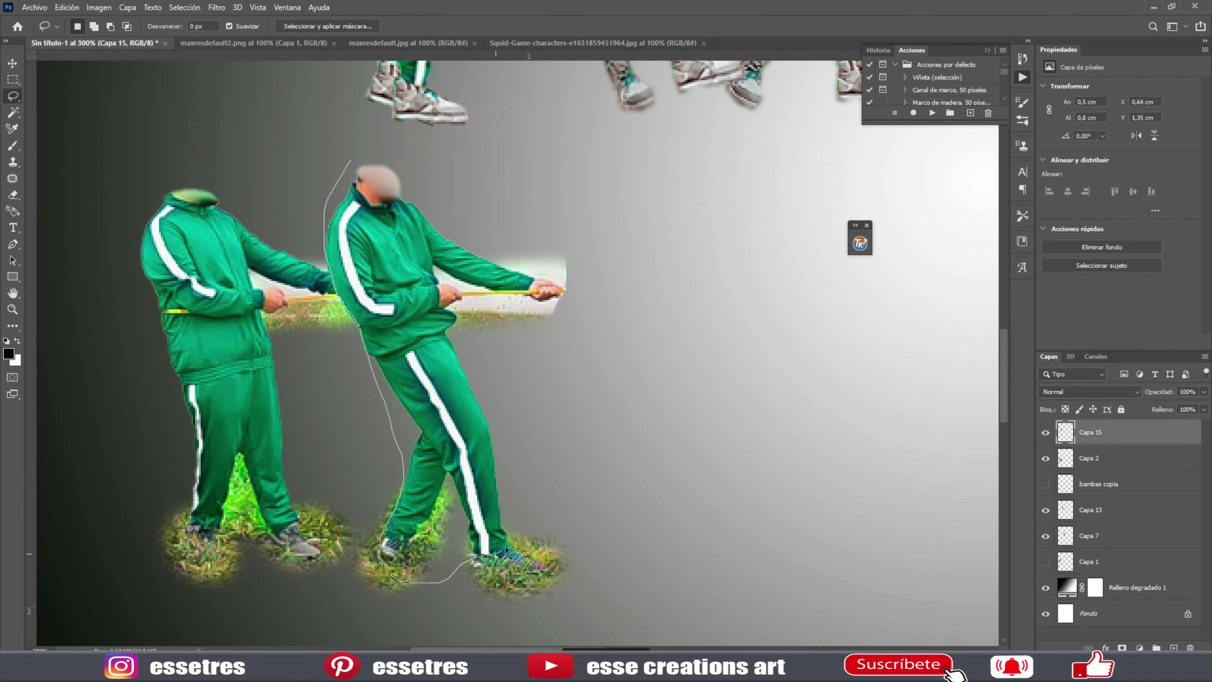
right_click(564, 296)
Lift the outlined figure and its rope hand to a new layer, shrinking it up-left.
click(460, 298)
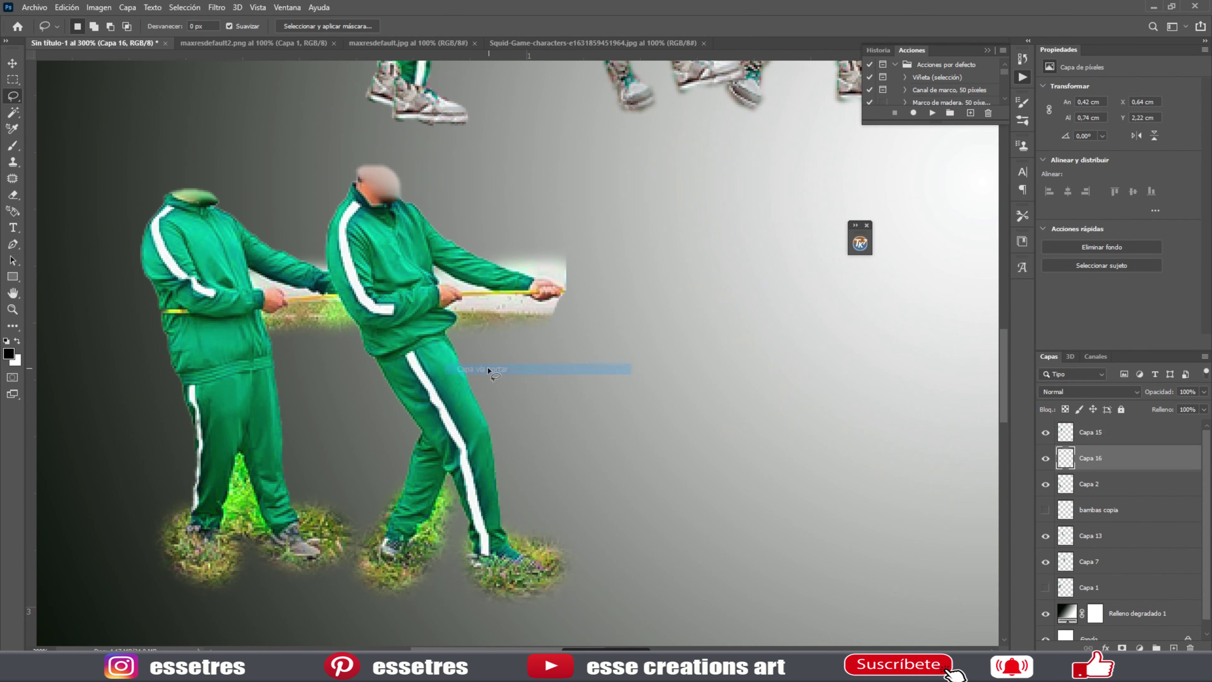
scroll(563, 573, up, 3)
drag(542, 390, 532, 357)
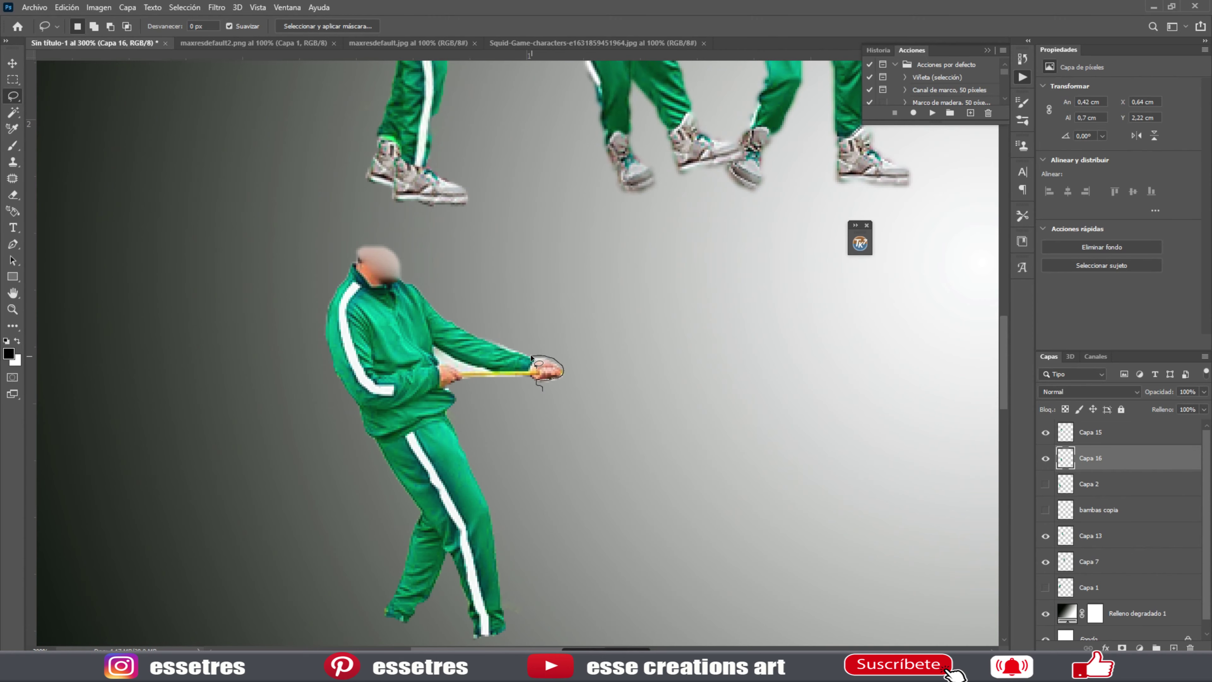
key(ctrl+0)
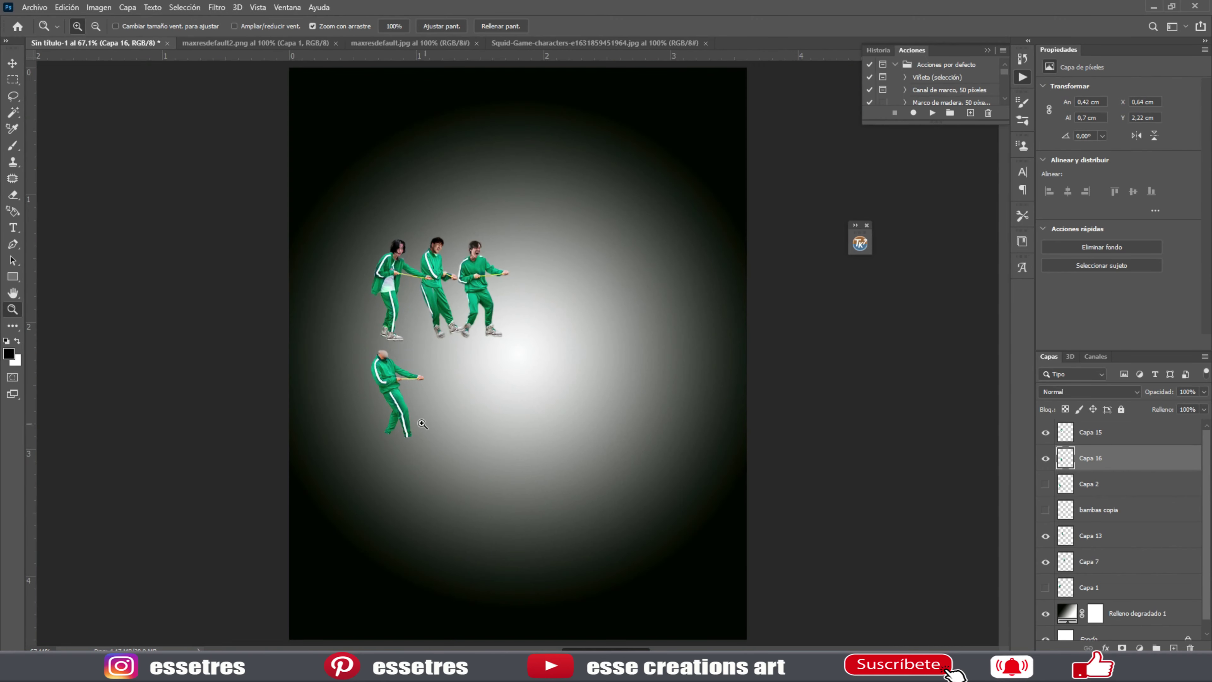
key(ctrl+t)
drag(396, 402, 363, 285)
key(Return)
Move the new figure's layer above the third player and refine its transform.
key(ctrl+bracketright)
key(ctrl+t)
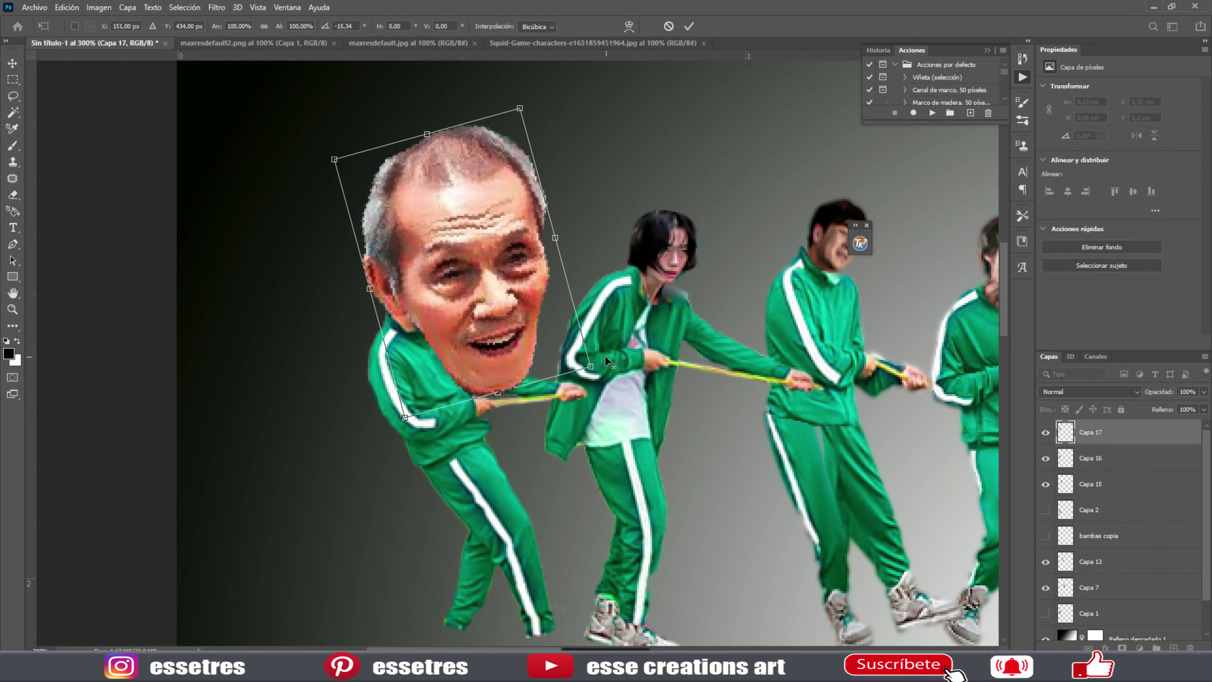
key(Return)
key(z)
key(ctrl+0)
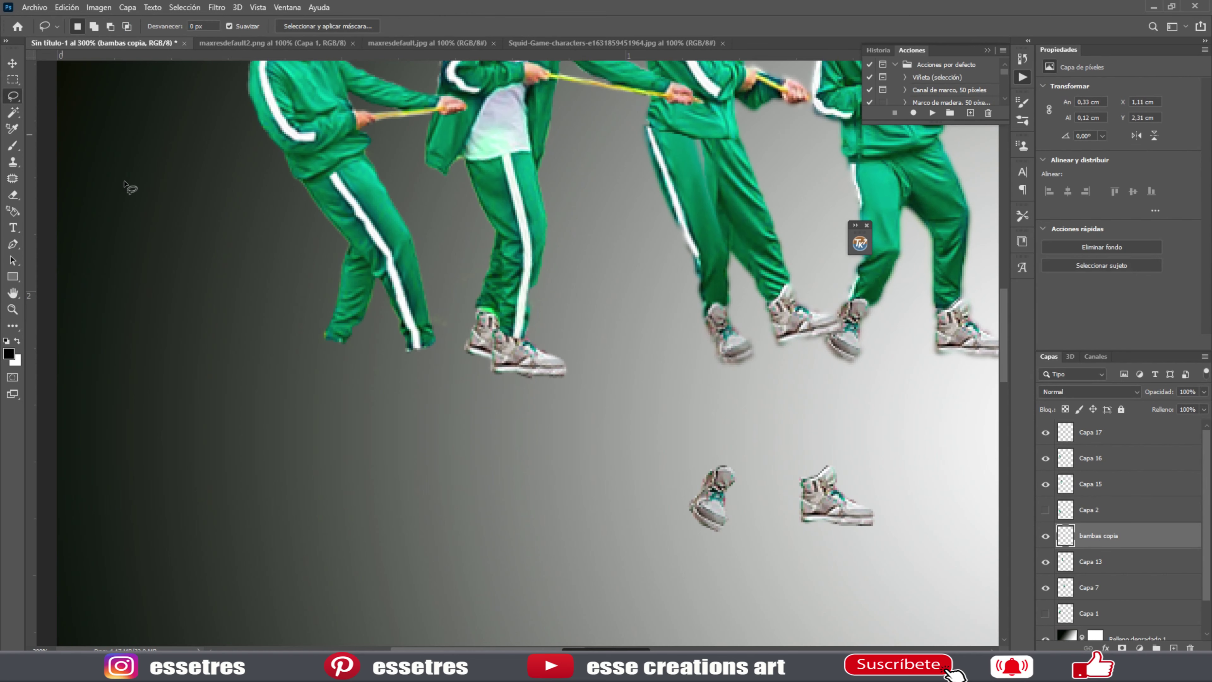
Place a shoe on each foot of the figure, rotating the left shoe about 20 degrees.
key(v)
drag(909, 380, 429, 241)
drag(353, 366, 432, 366)
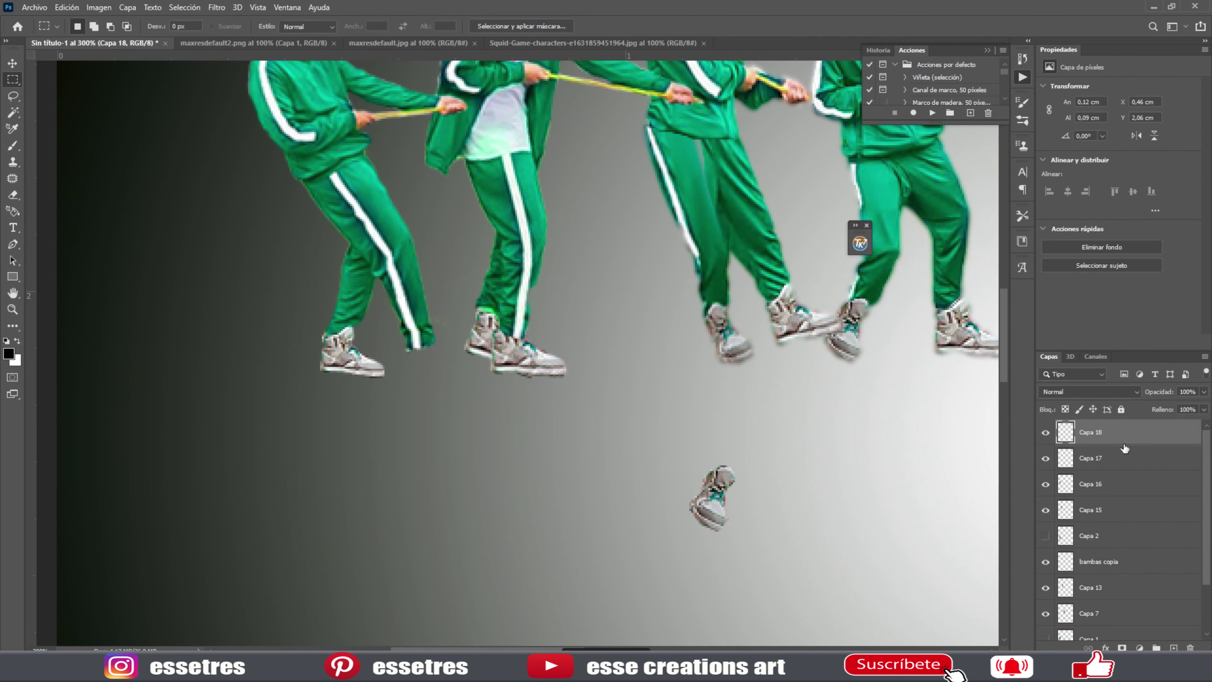
ctrl+click(354, 353)
key(ctrl+t)
drag(320, 382, 337, 363)
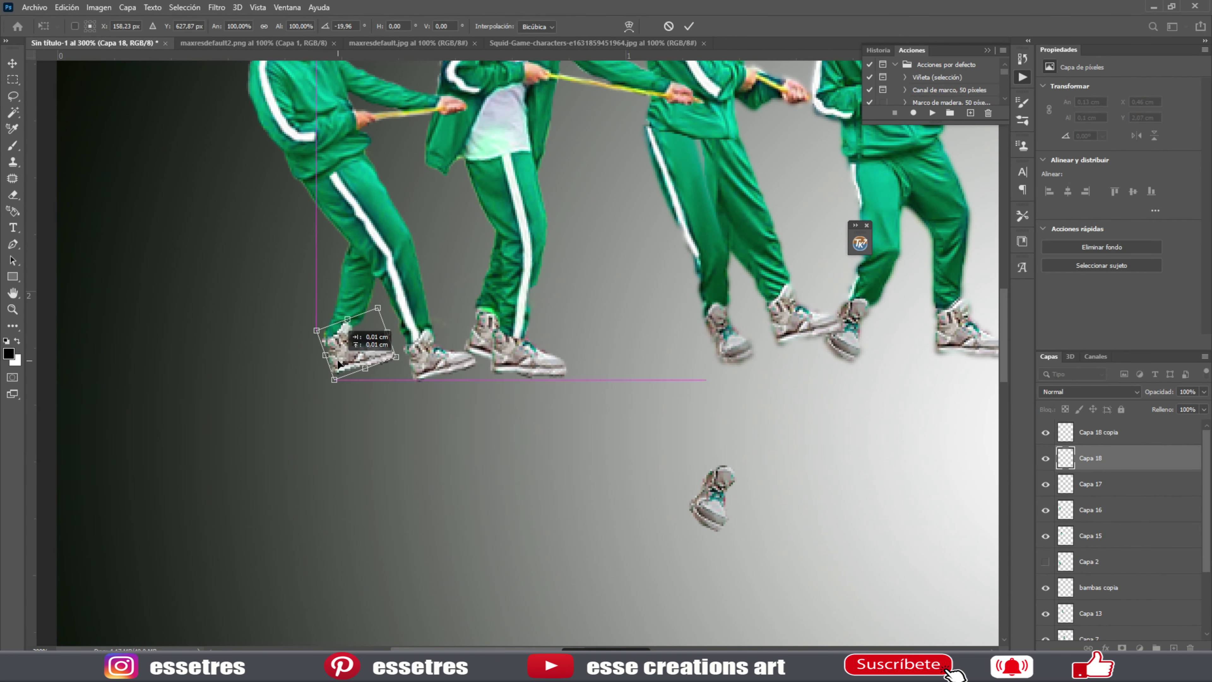
key(Return)
Add a Hue/Saturation layer clipped to the old man's head, saturation -36.
key(z)
key(ctrl+0)
click(382, 284)
click(382, 285)
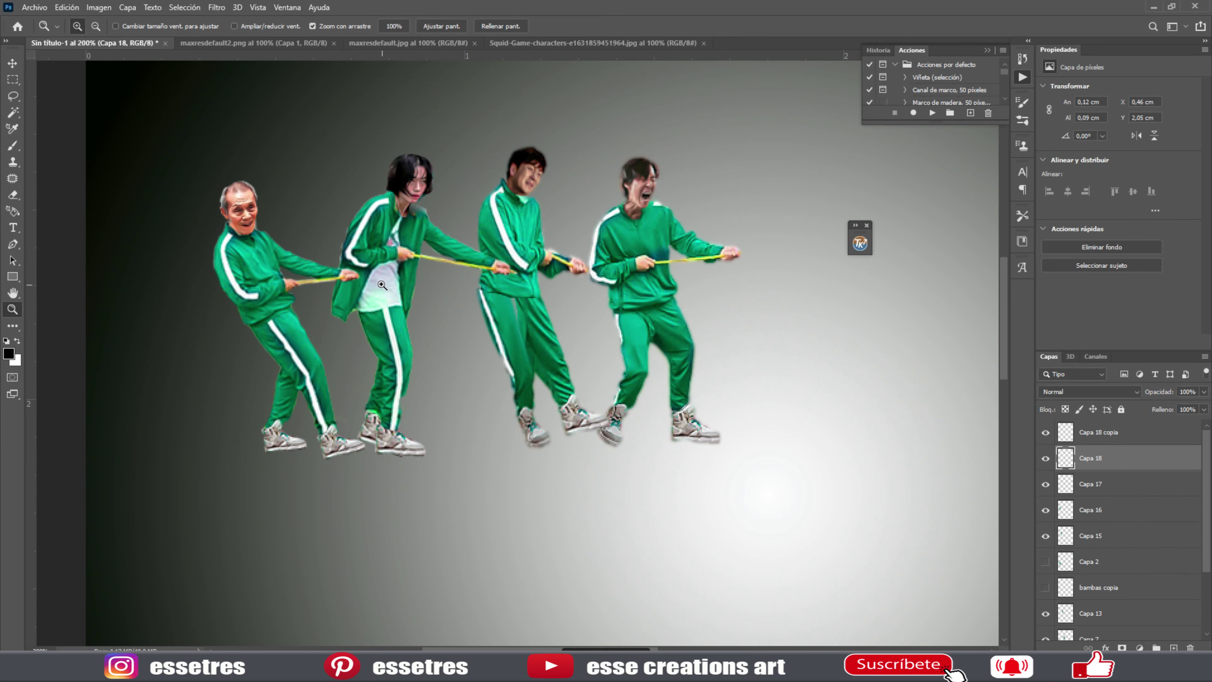
click(1045, 432)
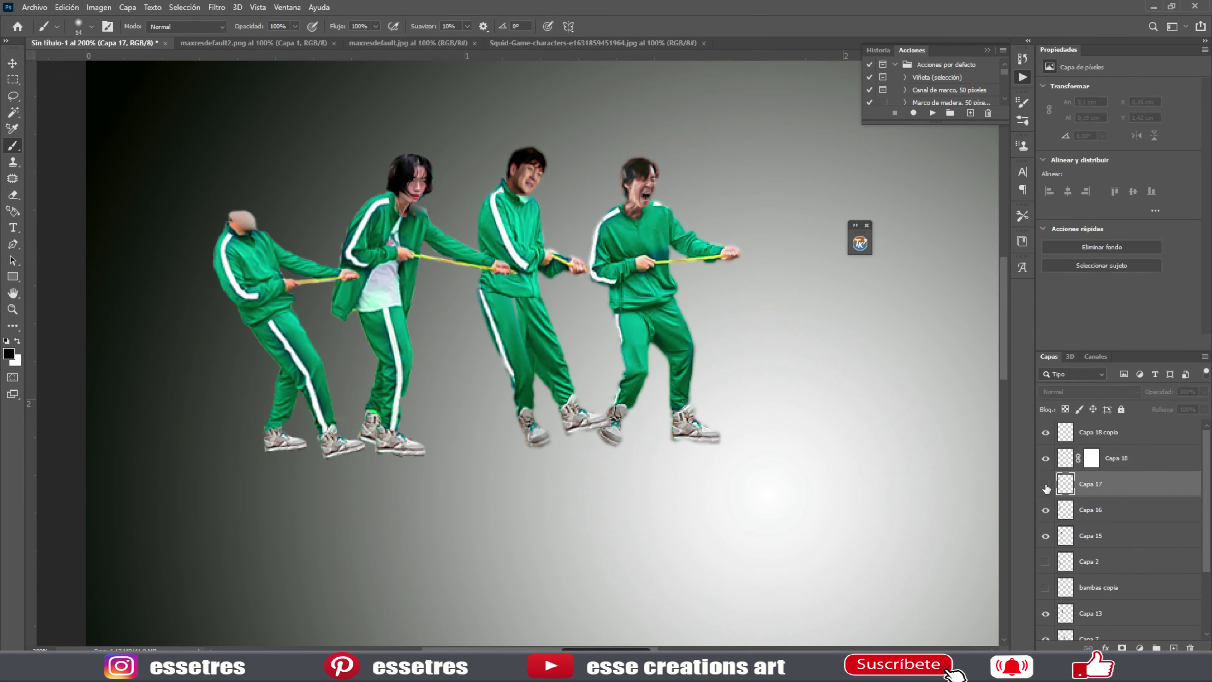
Merge the fourth player's layers and delete leftover fragments, grass and shoes below the trousers.
click(811, 201)
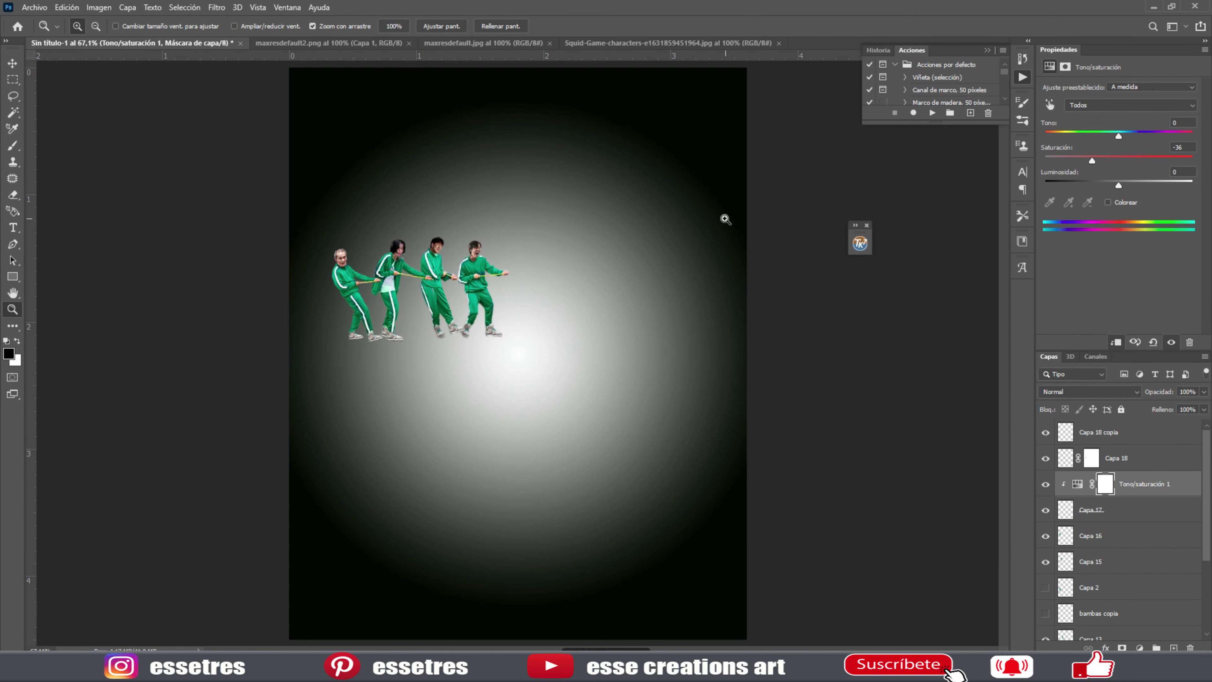
right_click(1046, 435)
click(1093, 435)
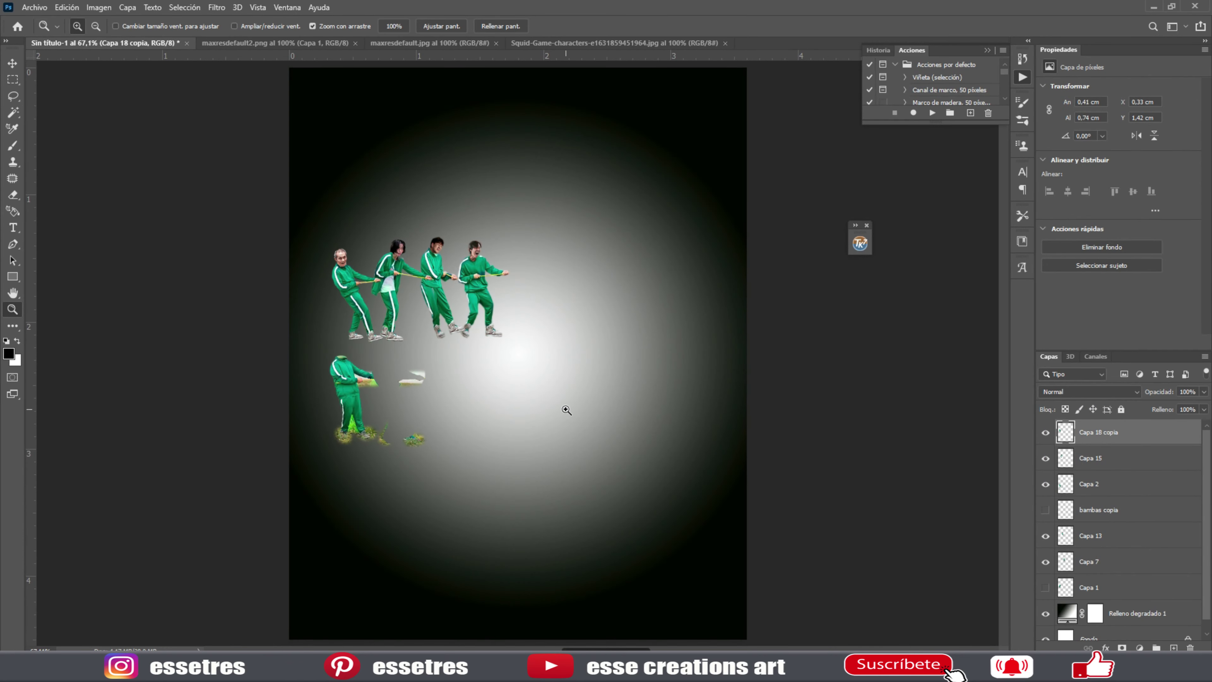
drag(359, 403, 492, 428)
key(l)
drag(435, 200, 480, 258)
drag(557, 404, 563, 406)
key(Delete)
mouse_move(314, 406)
mouse_down()
mouse_move(327, 430)
mouse_move(478, 324)
mouse_up()
key(Delete)
Copy the hand onto its own layer and rotate it into place.
scroll(429, 273, up, 5)
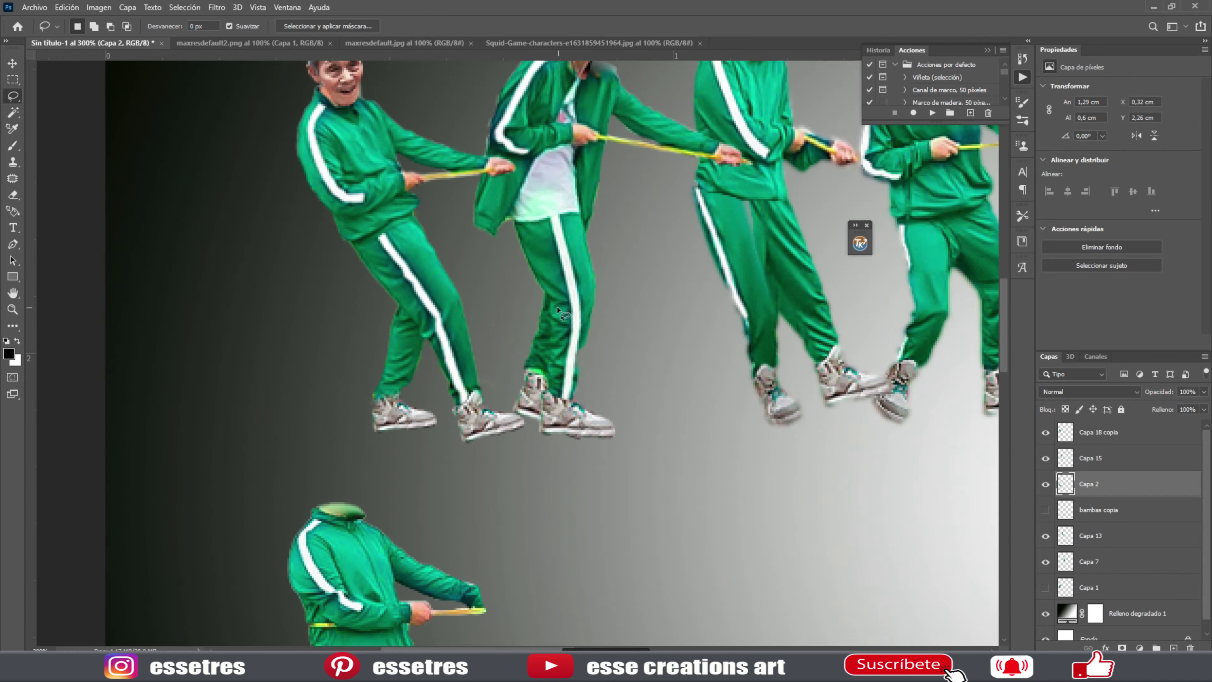
key(ctrl+j)
drag(1107, 444, 1108, 496)
key(ctrl+t)
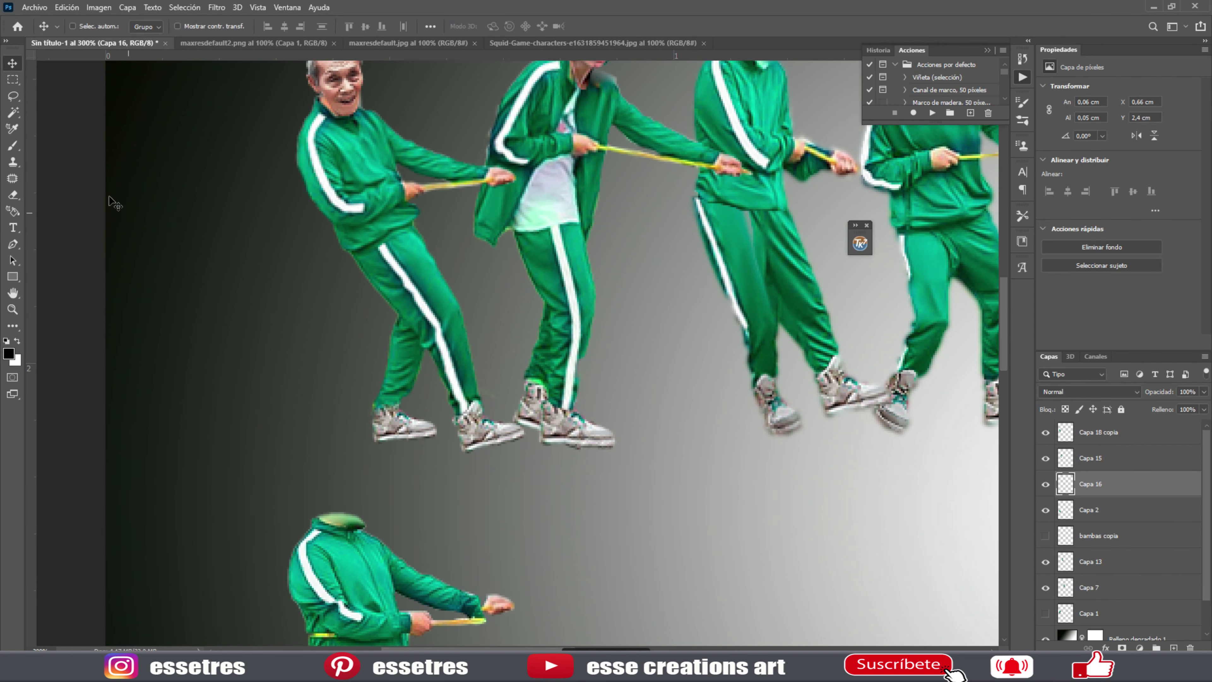
key(Return)
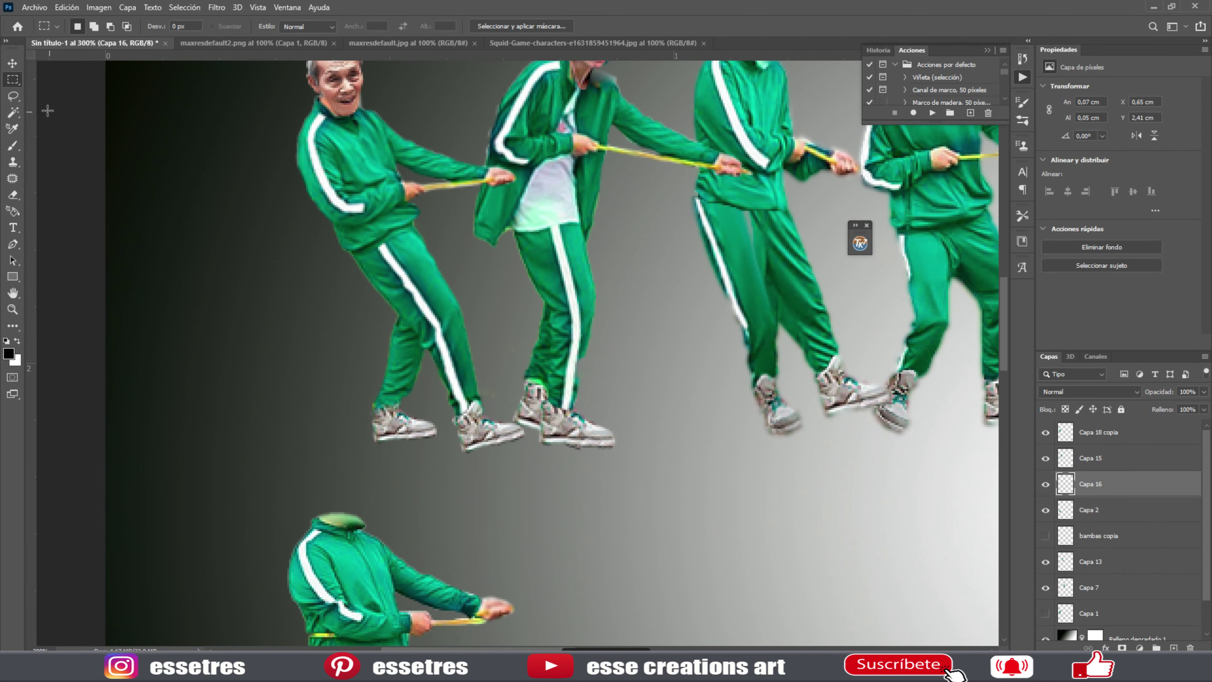
key(m)
scroll(659, 498, down, 3)
scroll(658, 498, down, 5)
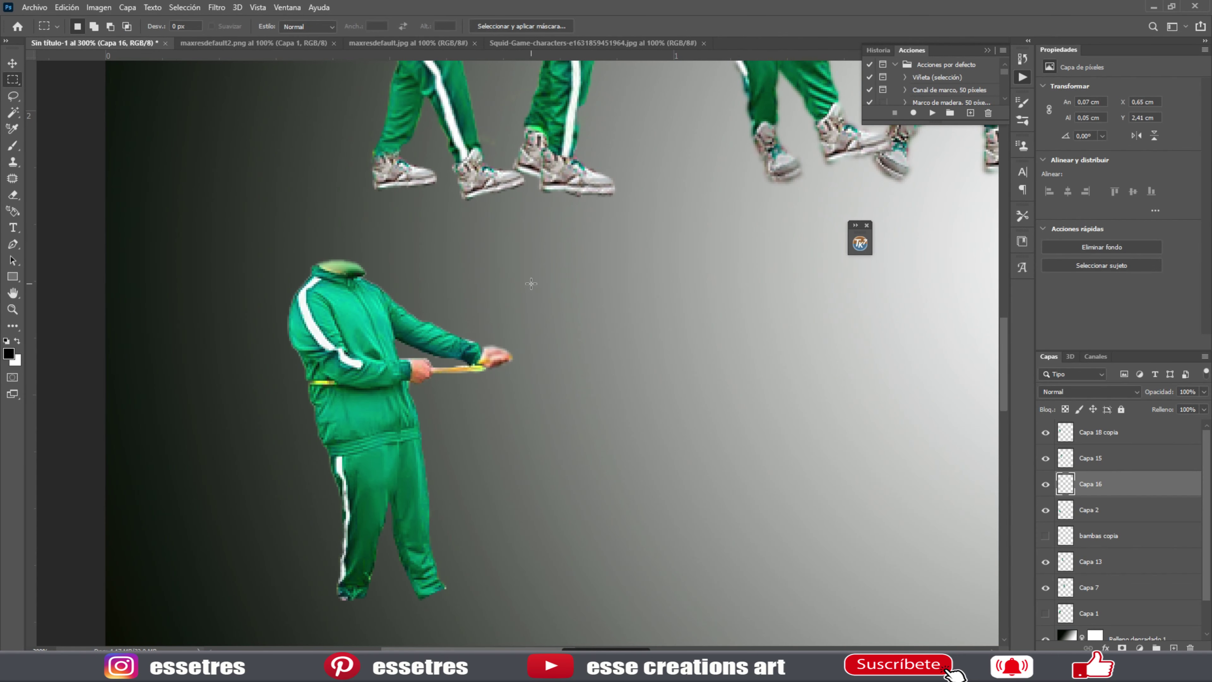
Merge the dark-haired man's head and body into Capa 2 and hide the spare shoes.
key(ctrl+Tab)
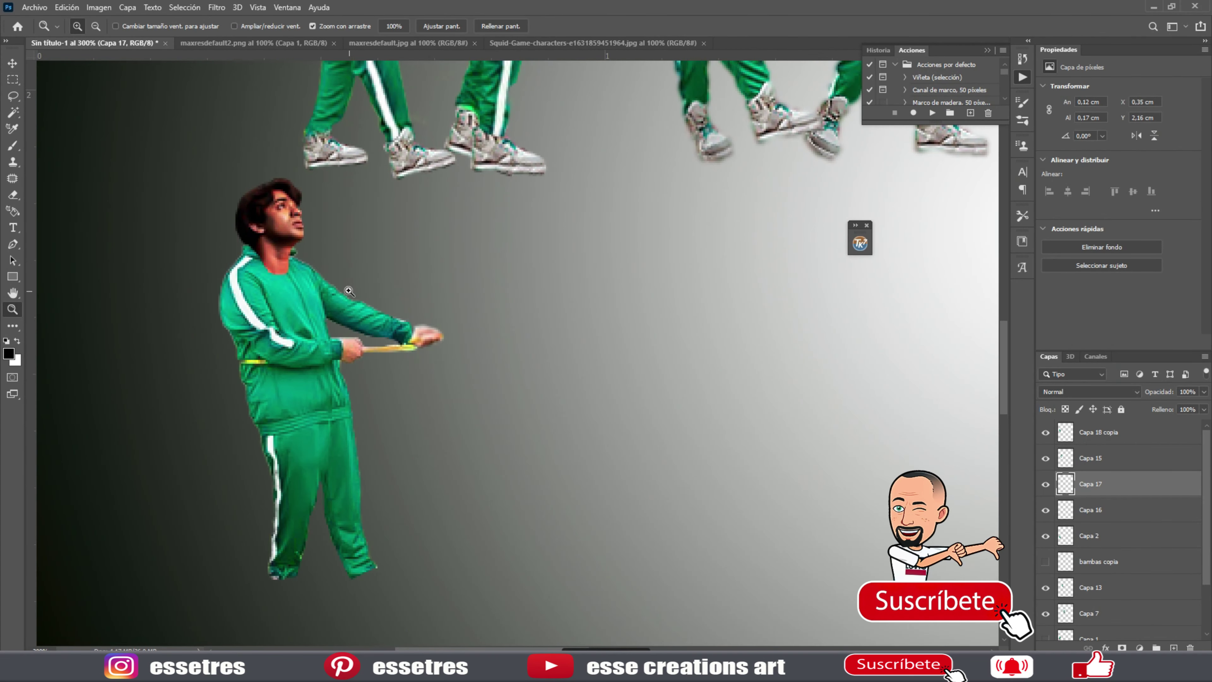
key(ctrl+0)
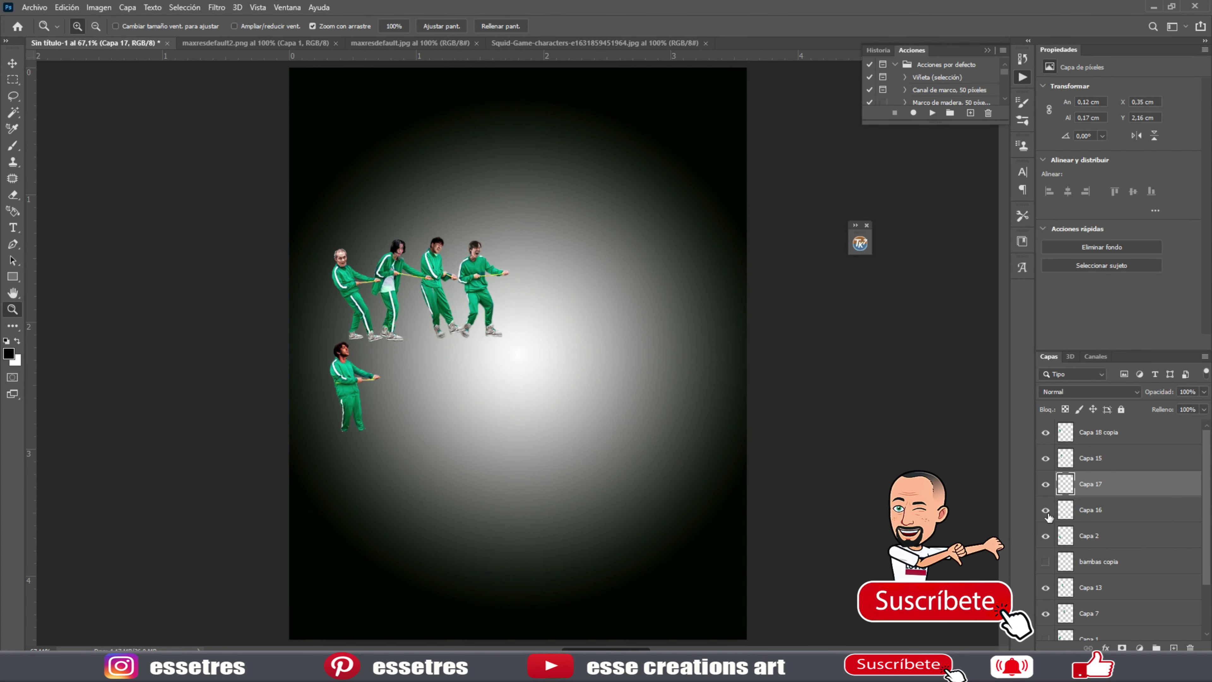
key(ctrl+e)
key(ctrl+e)
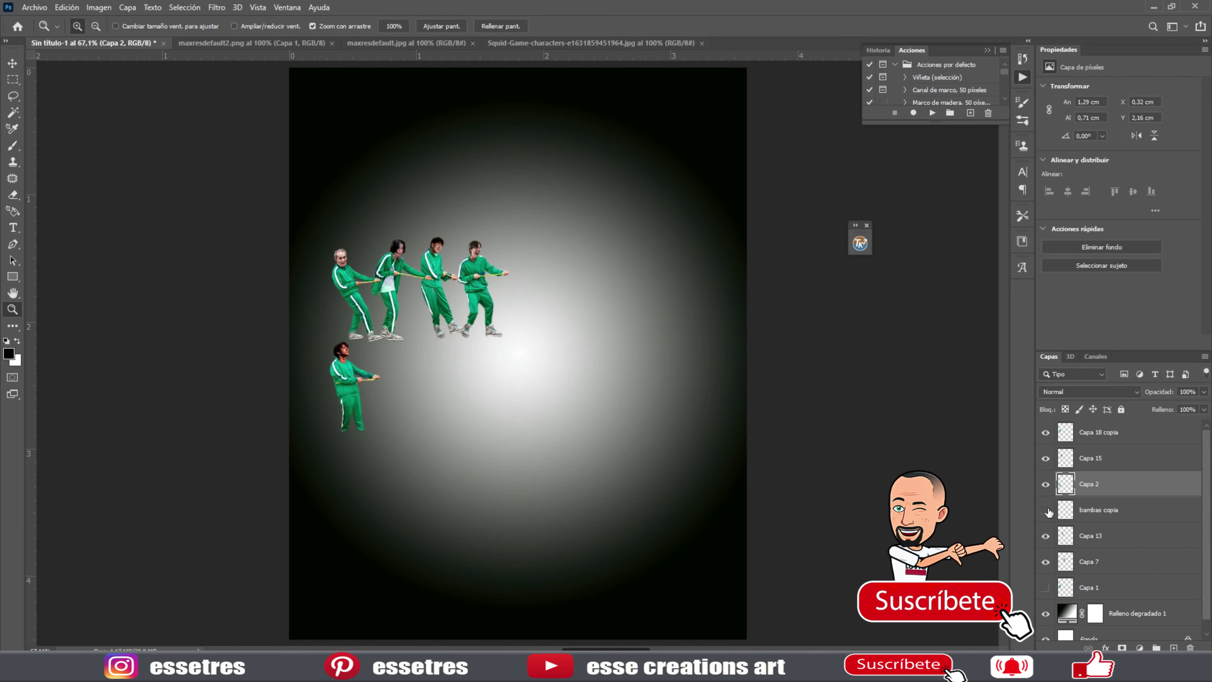
click(1045, 510)
Move the lone figure to the front of the line and bring its layer to the top.
right_click(317, 297)
click(363, 329)
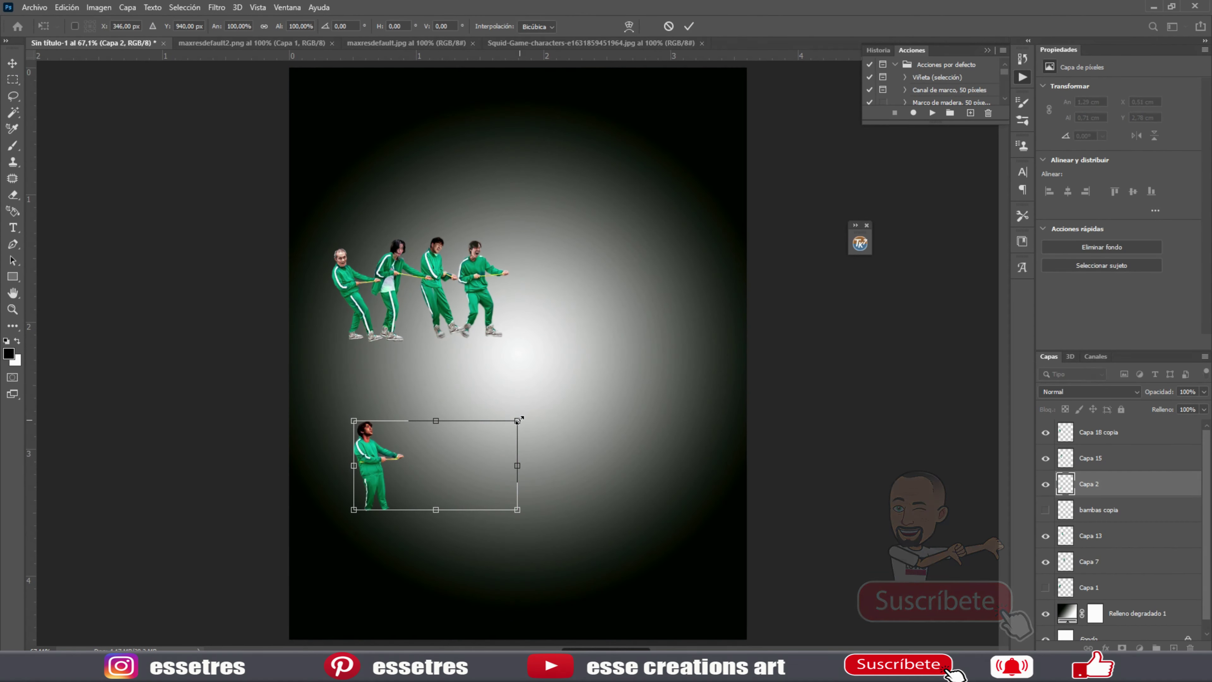
mouse_move(477, 466)
mouse_down()
mouse_move(417, 298)
mouse_move(397, 350)
mouse_up()
key(Return)
key(ctrl+plus)
key(ctrl+plus)
key(ctrl+shift+bracketright)
key(ctrl+t)
Confirm the front player's tilt and lift his lower leg onto its own layer.
key(Return)
key(m)
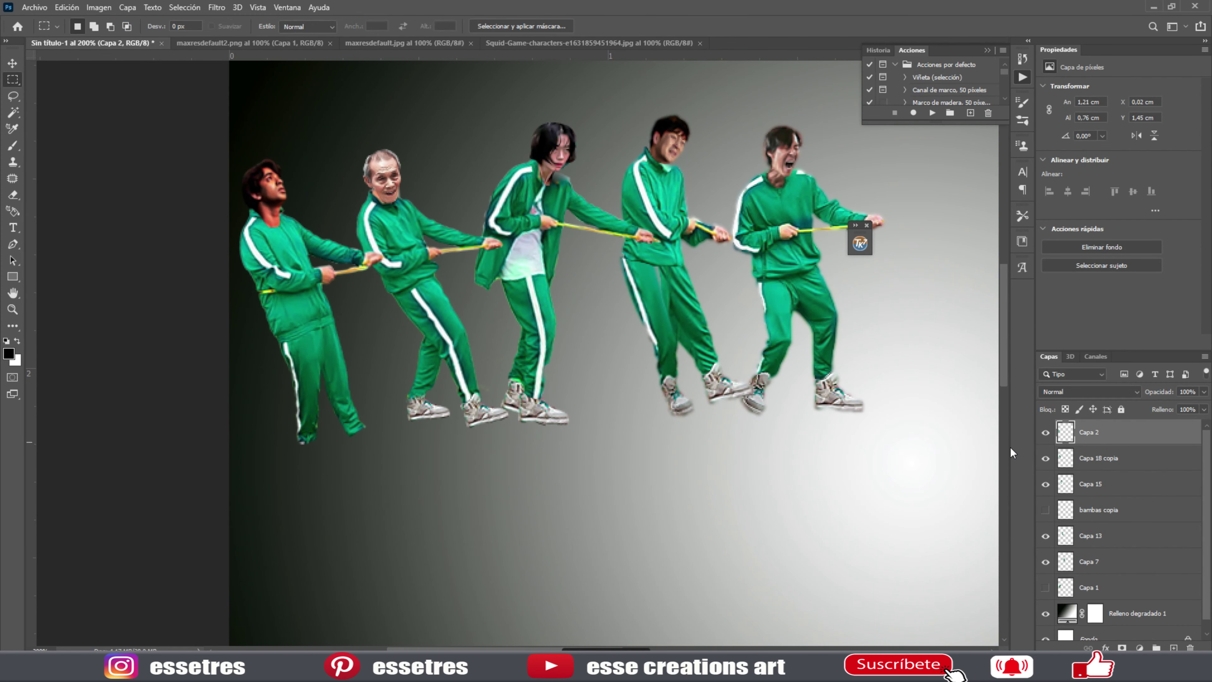
key(l)
drag(320, 382, 568, 540)
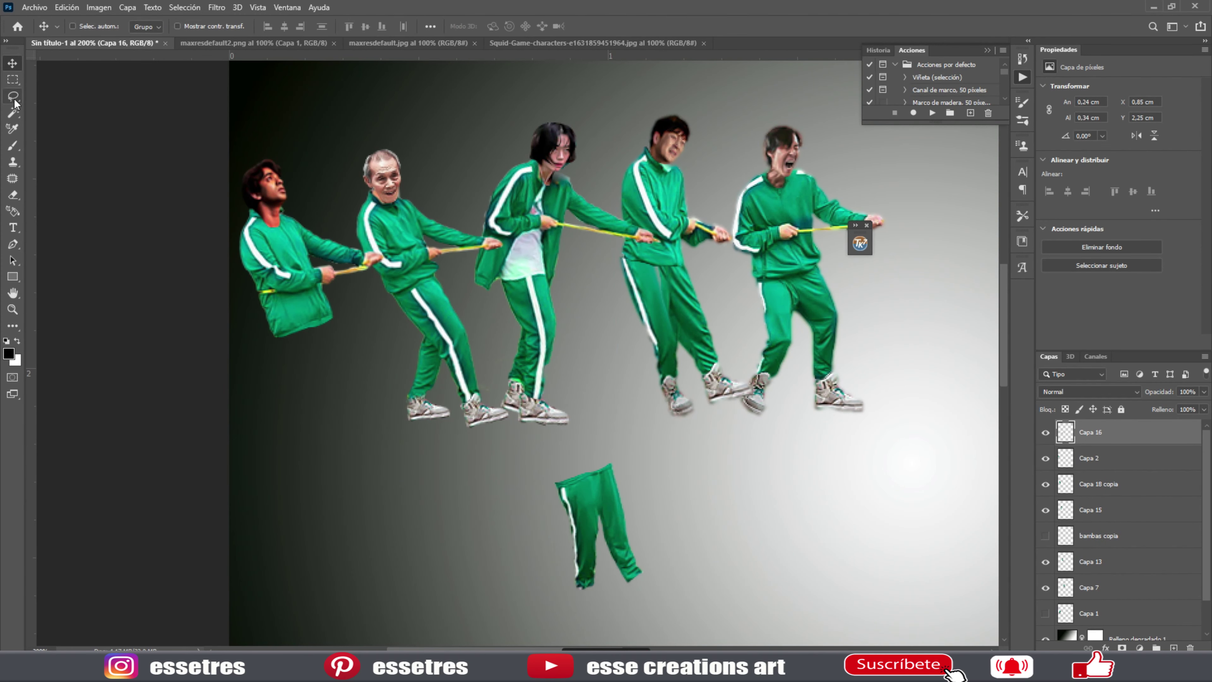
right_click(617, 309)
click(657, 511)
Lift another leg piece, place it below the player's layer and rotate it to bend the knee.
drag(363, 468, 368, 471)
right_click(382, 506)
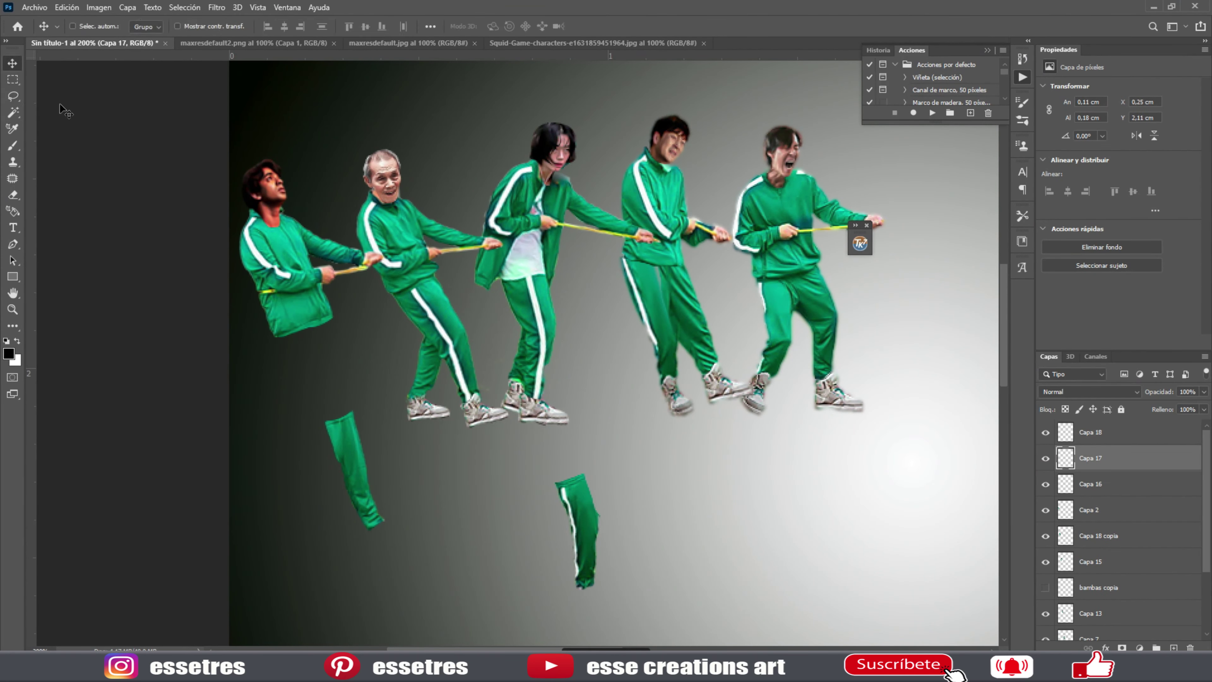
drag(1050, 472, 1088, 521)
key(ctrl+t)
drag(356, 375, 367, 358)
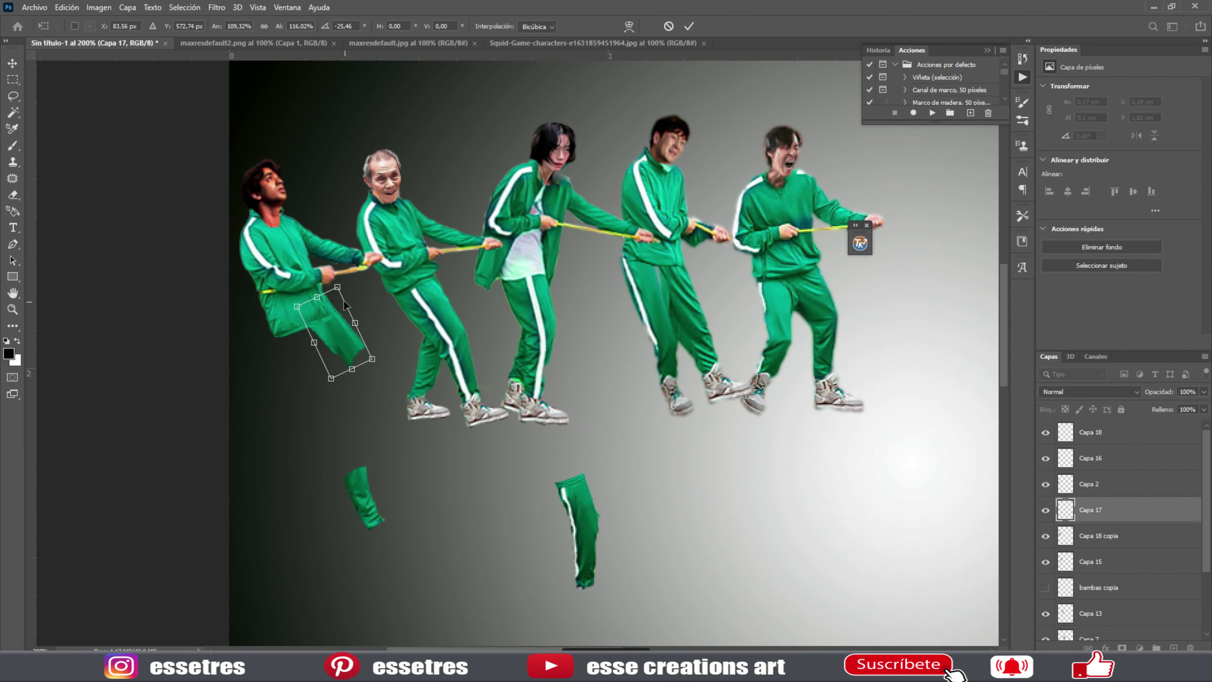
key(Return)
key(m)
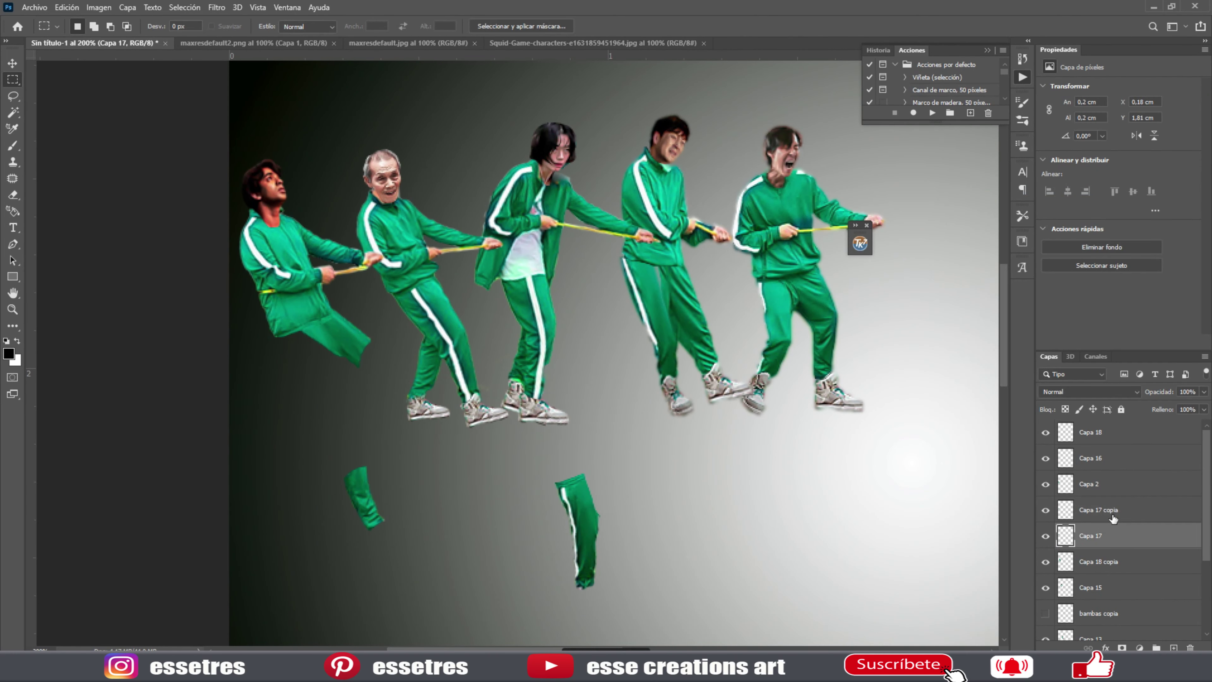
Scale and rotate the other leg piece and move Capa 16 below Capa 2.
click(1090, 433)
right_click(363, 298)
click(458, 433)
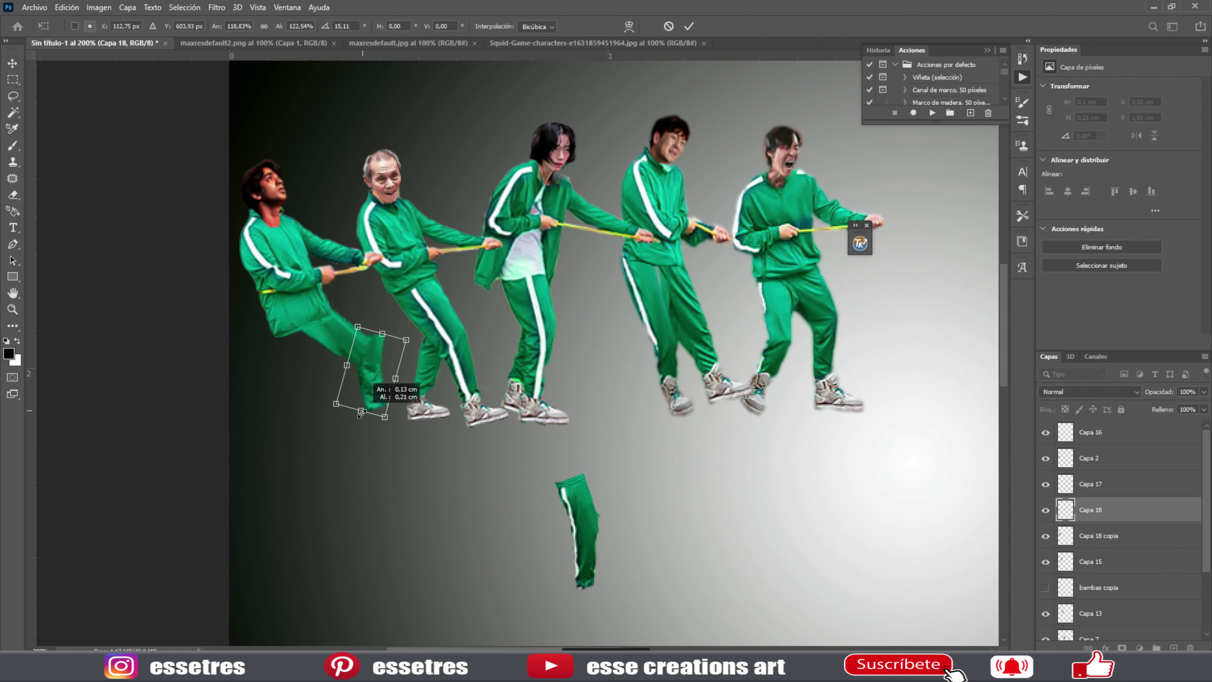
key(Return)
key(ctrl+0)
drag(1091, 432, 1091, 466)
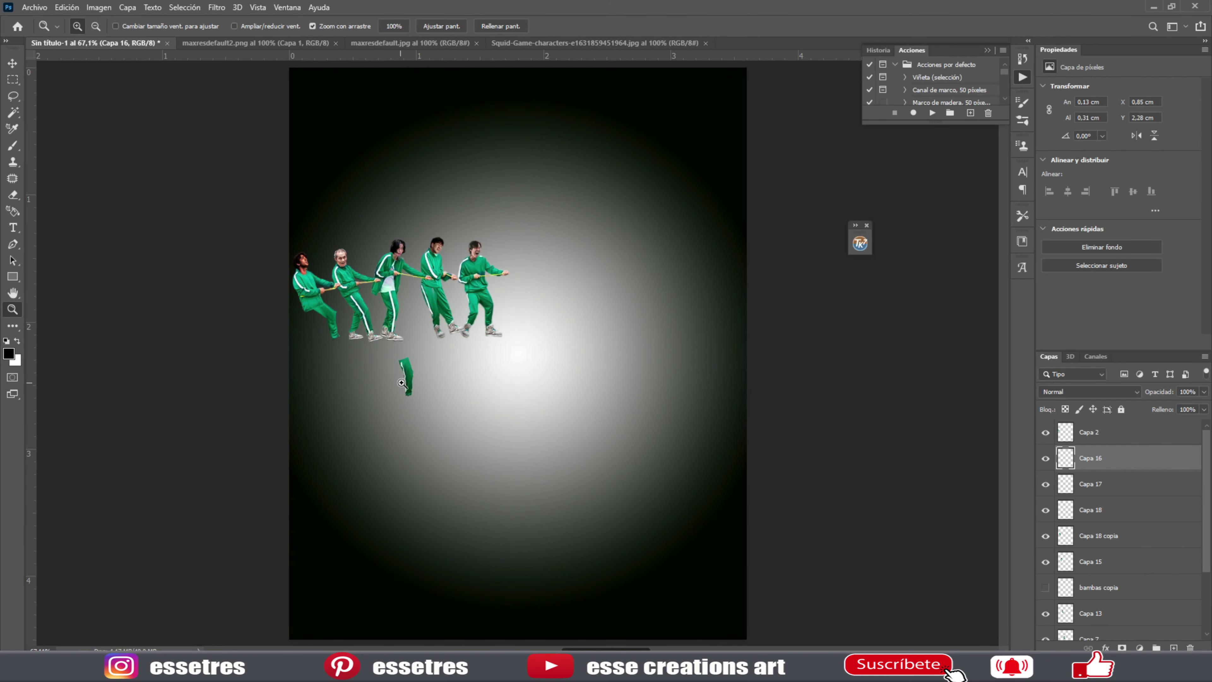
key(ctrl+plus)
Place and rotate the remaining leg piece onto the front player's leg to match the stance.
right_click(592, 453)
click(636, 566)
drag(589, 449, 311, 313)
drag(366, 370, 377, 342)
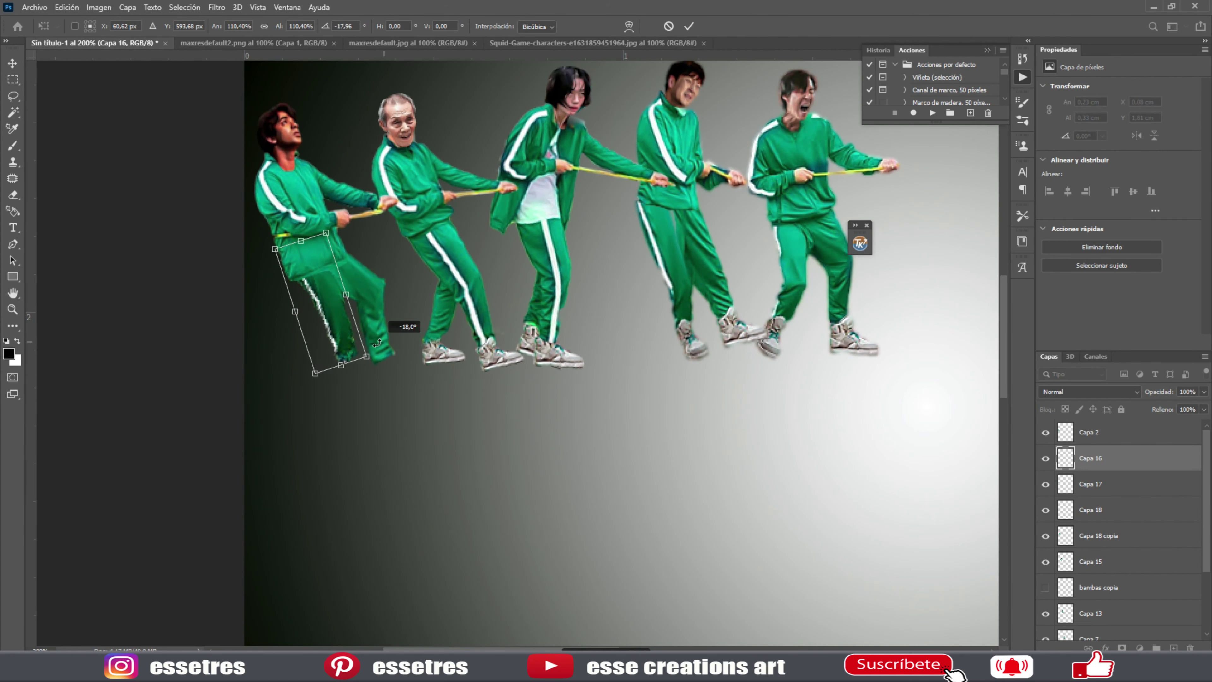
key(Return)
Bring the spare shoes layer to the top and put a sneaker on each foot.
click(1098, 588)
click(1046, 588)
drag(430, 458, 348, 368)
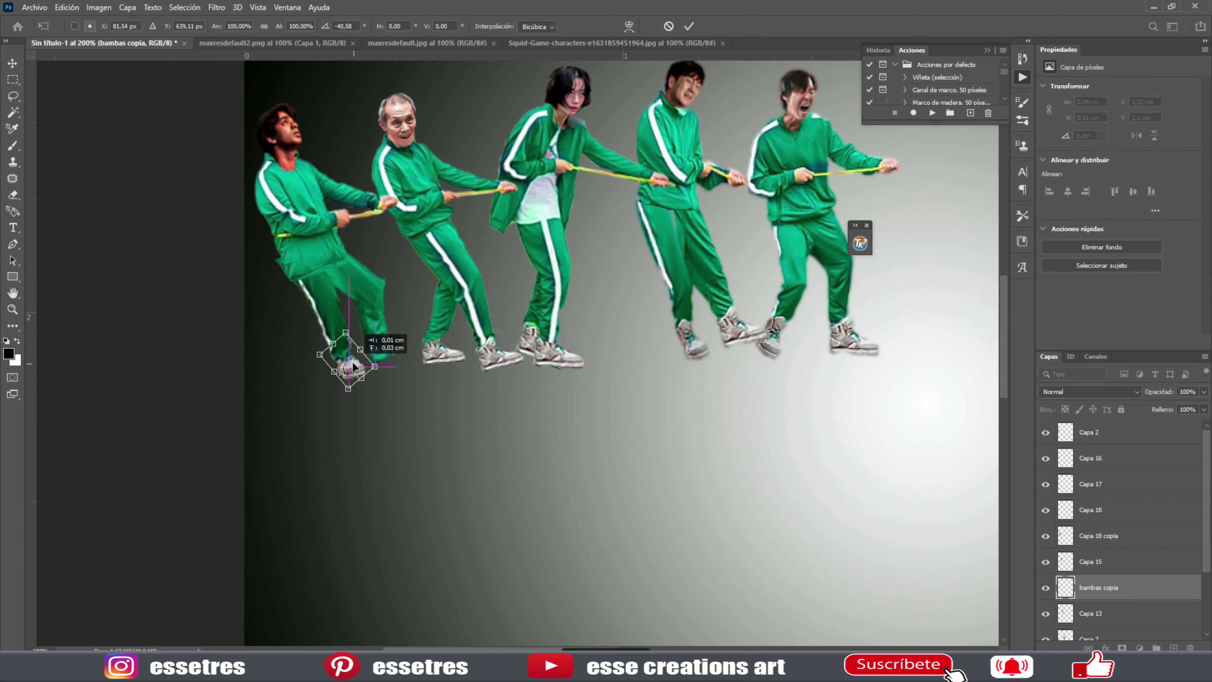
key(ctrl+shift+bracketright)
key(ctrl+j)
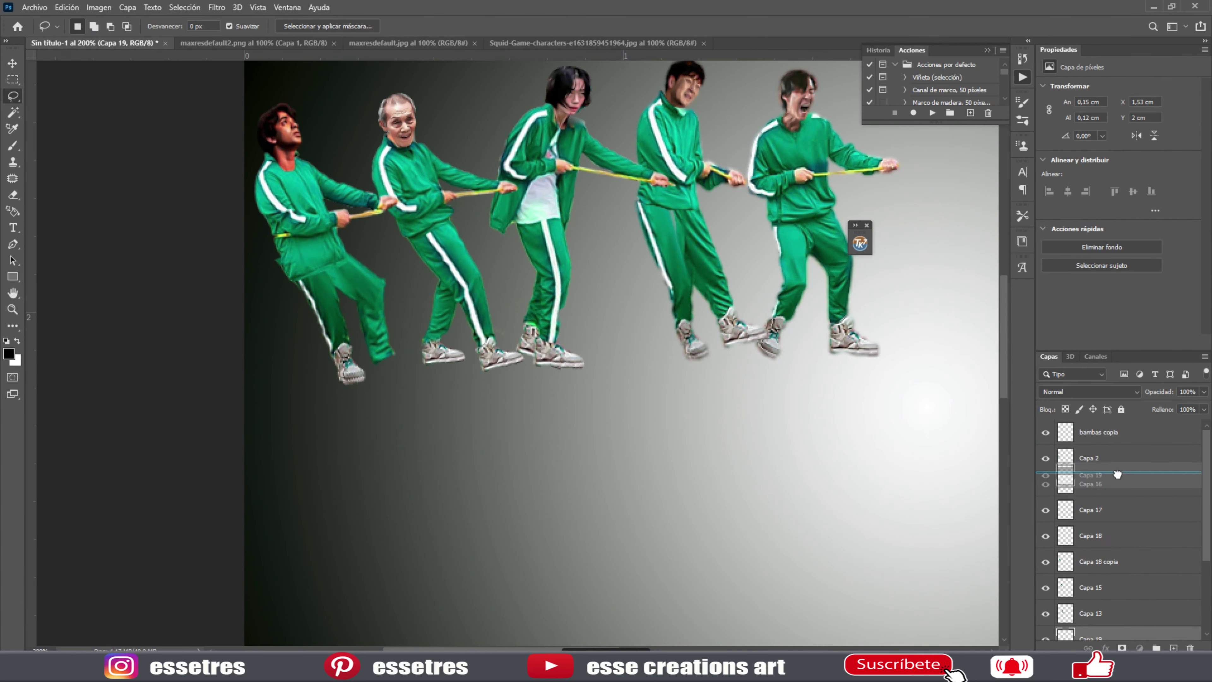
drag(576, 359, 394, 367)
Merge the front player's leg and shoe layers and fine-tune the angle of a leg part.
shift+click(1048, 562)
key(ctrl+e)
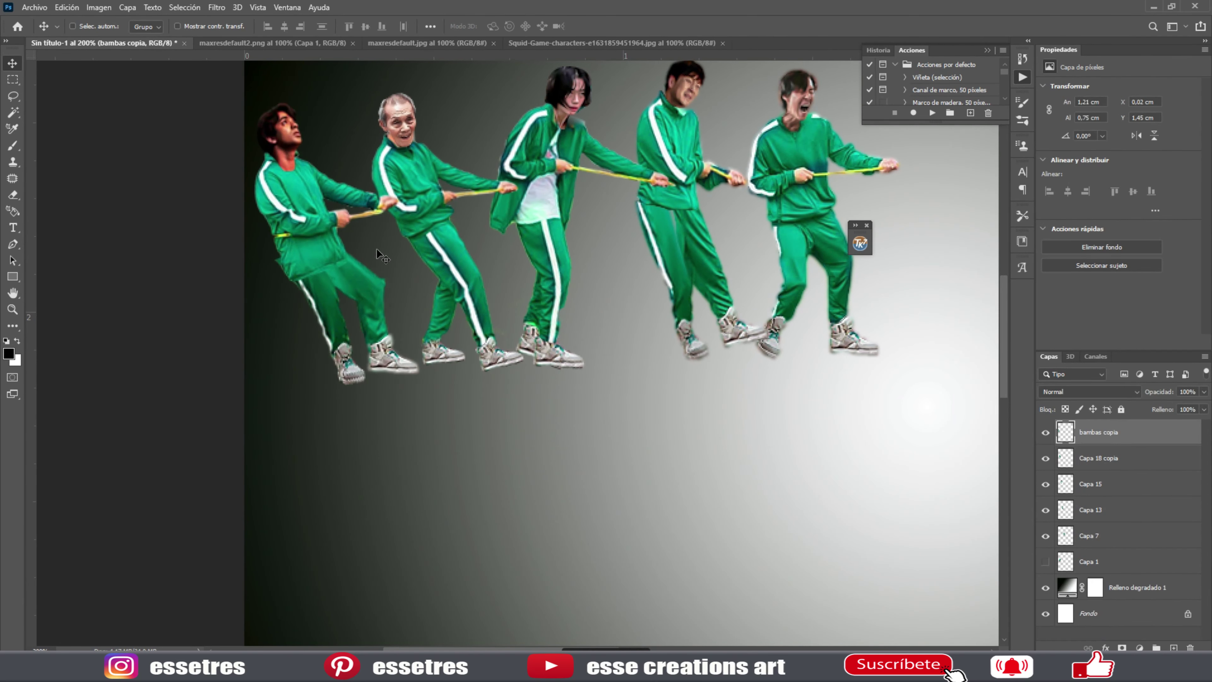
key(ctrl+t)
drag(730, 377, 720, 334)
key(Return)
drag(341, 248, 392, 267)
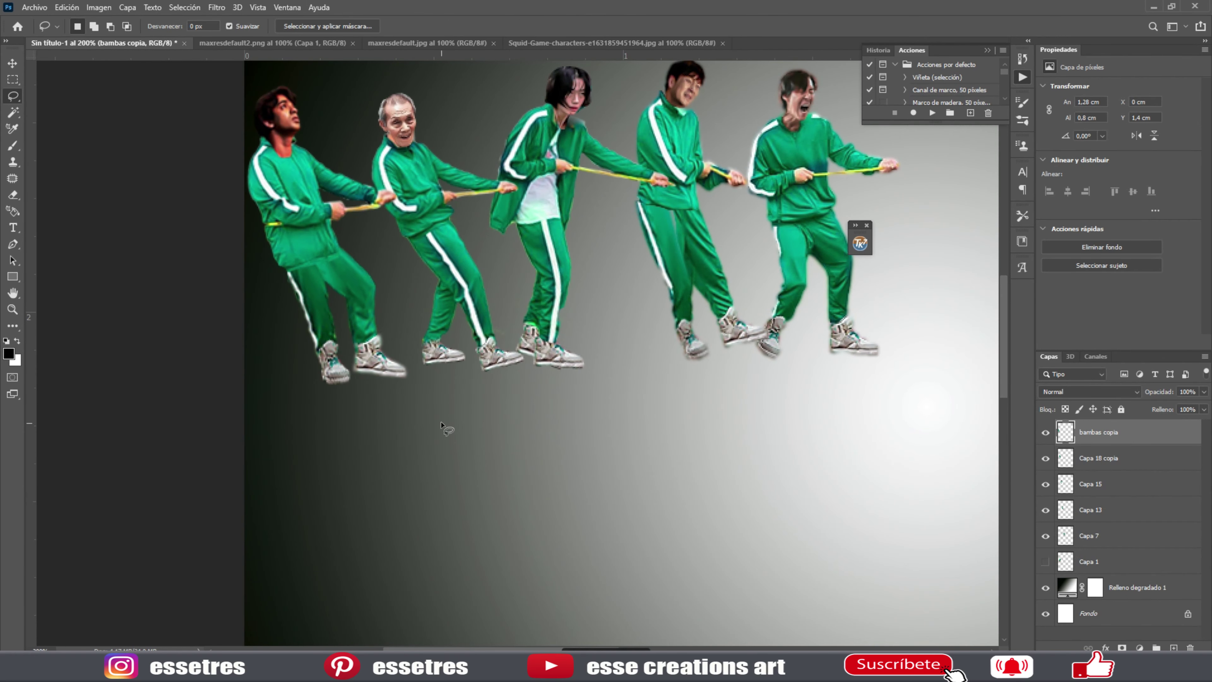
Select the old man's head with a rectangular marquee on his layer.
scroll(441, 424, up, 1)
key(s)
key(s)
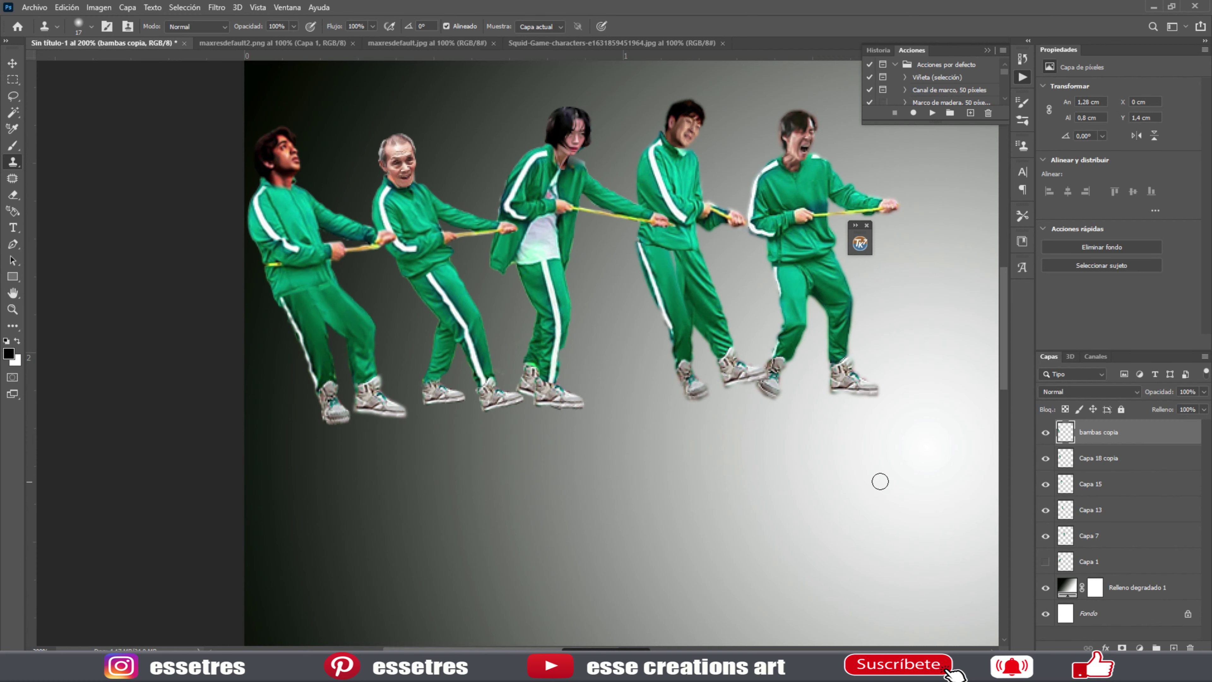
click(1098, 458)
key(m)
mouse_move(372, 122)
mouse_down()
mouse_move(426, 194)
mouse_move(369, 211)
mouse_move(363, 229)
mouse_up()
right_click(461, 158)
key(Escape)
Rotate the front player, then tilt the second player (Capa 16) back slightly.
key(ctrl+0)
key(alt+])
key(ctrl+t)
key(Return)
right_click(375, 309)
key(ctrl+t)
drag(410, 337, 417, 333)
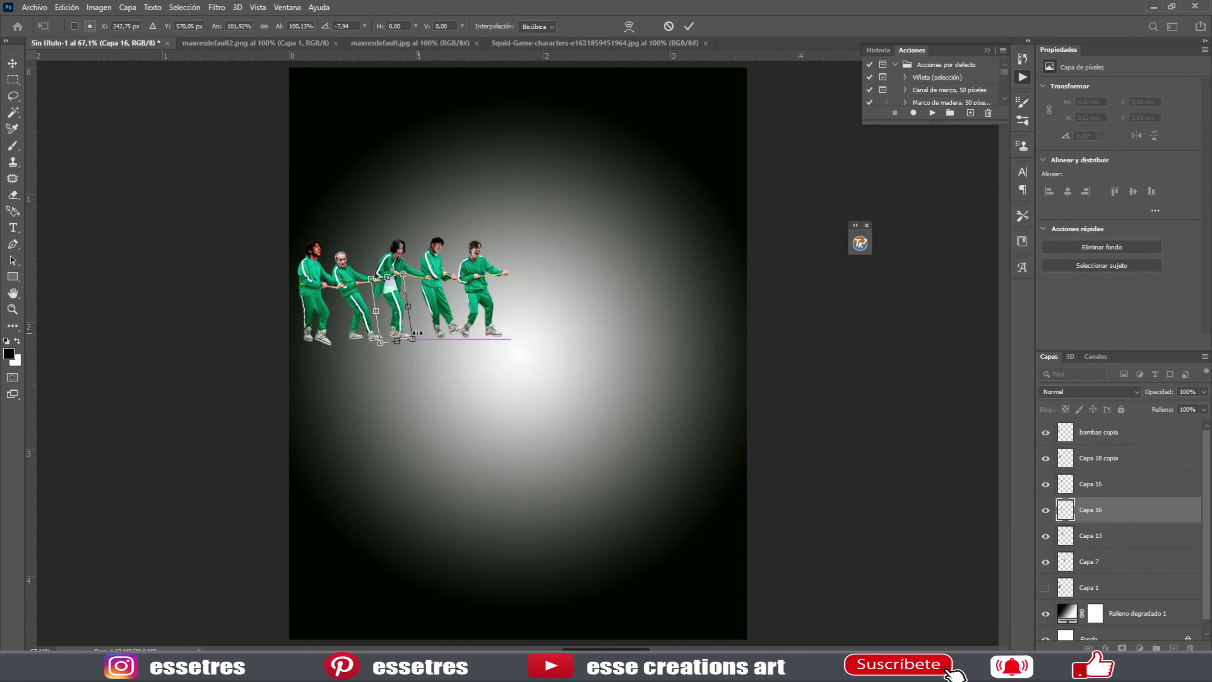
key(Return)
Add a Brightness/Contrast adjustment above the front player's layer.
click(1098, 431)
key(l)
scroll(319, 239, up, 5)
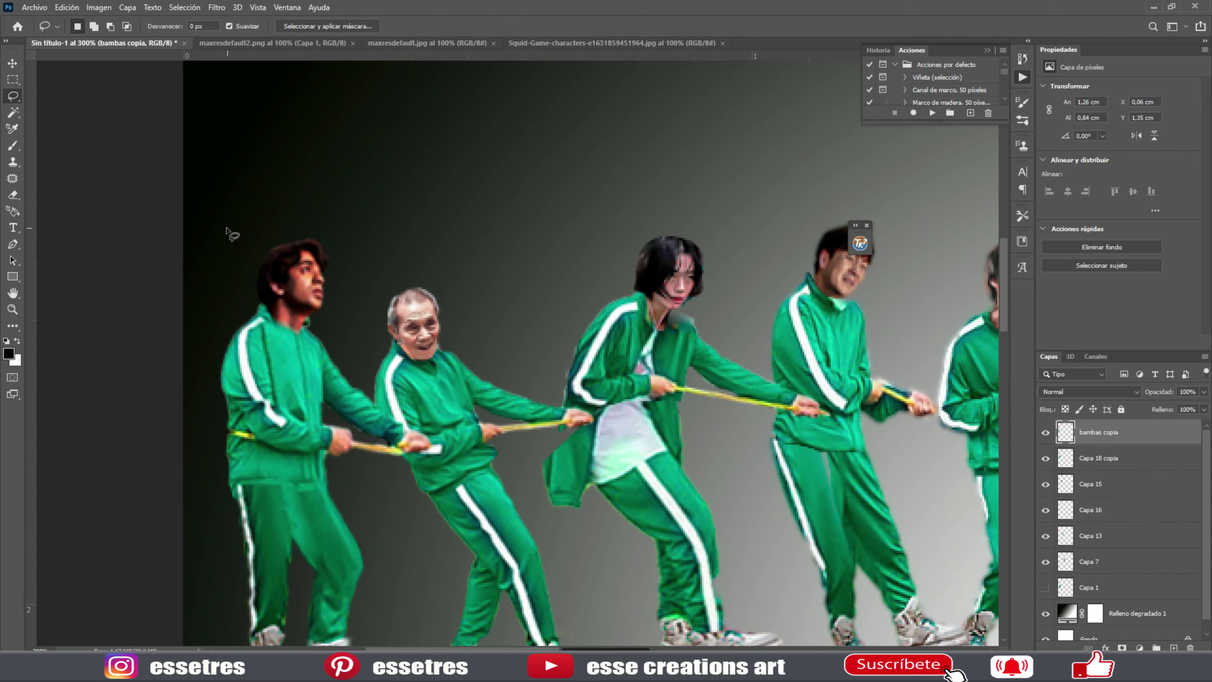
click(1141, 648)
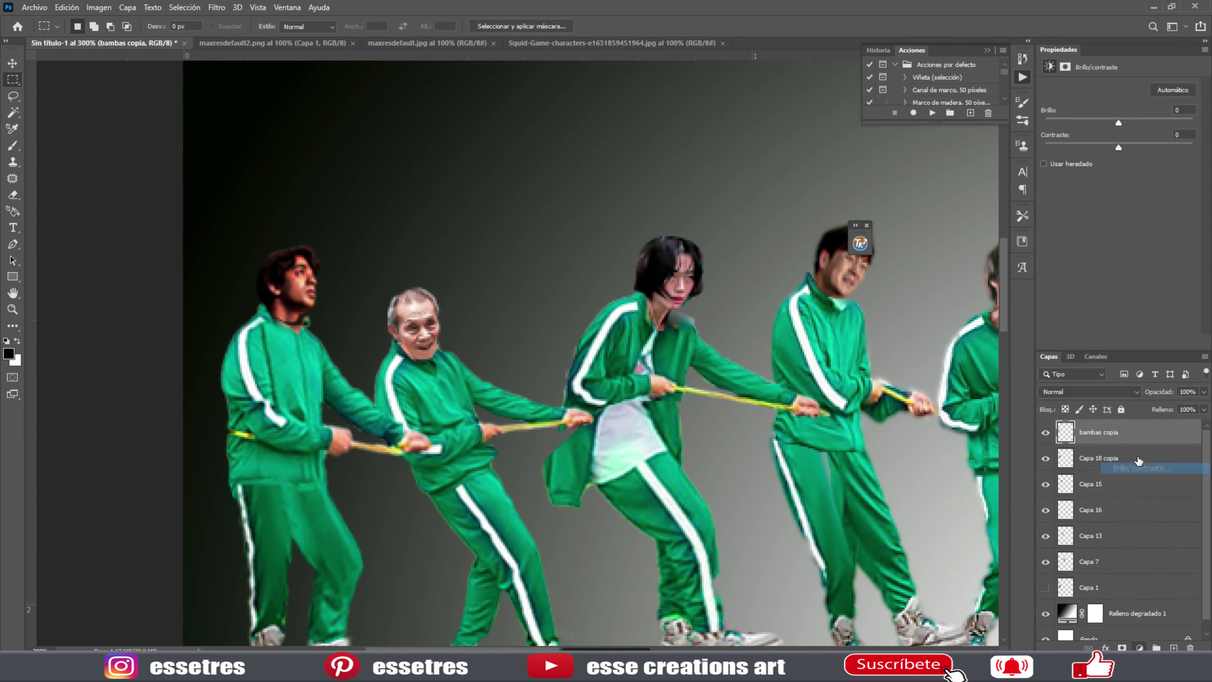
drag(1118, 123, 1130, 123)
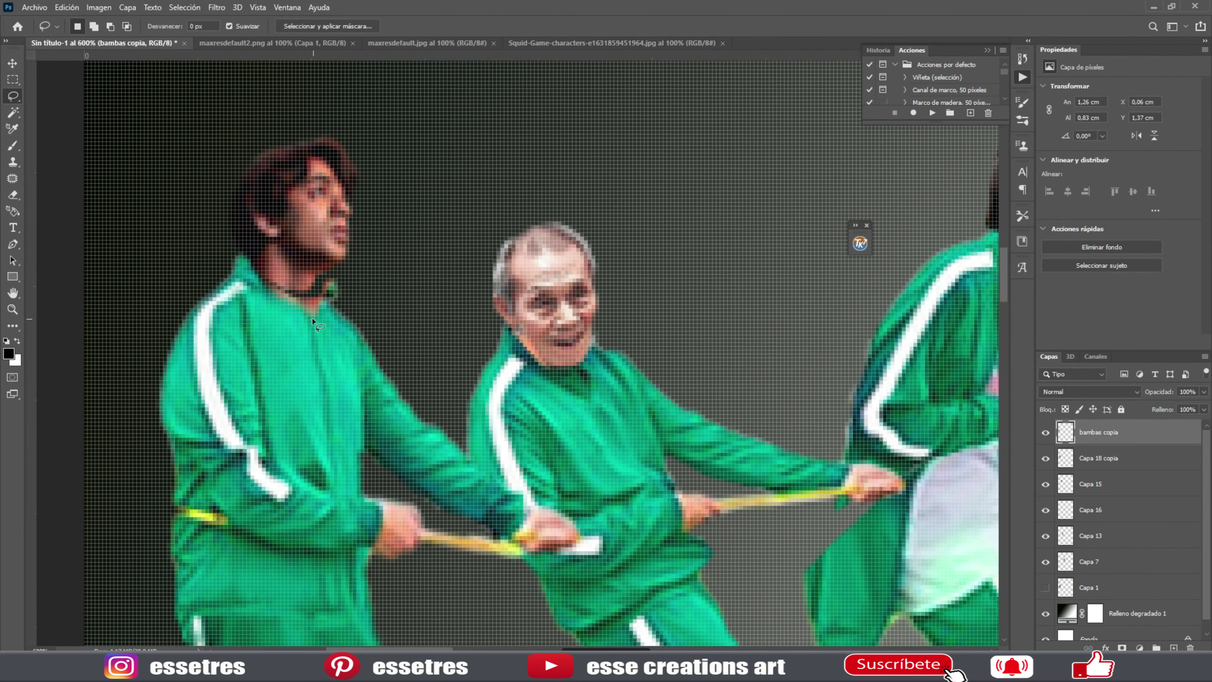
Warp the front player's neck into shape and copy the selection onto a new layer.
key(v)
drag(320, 296, 317, 325)
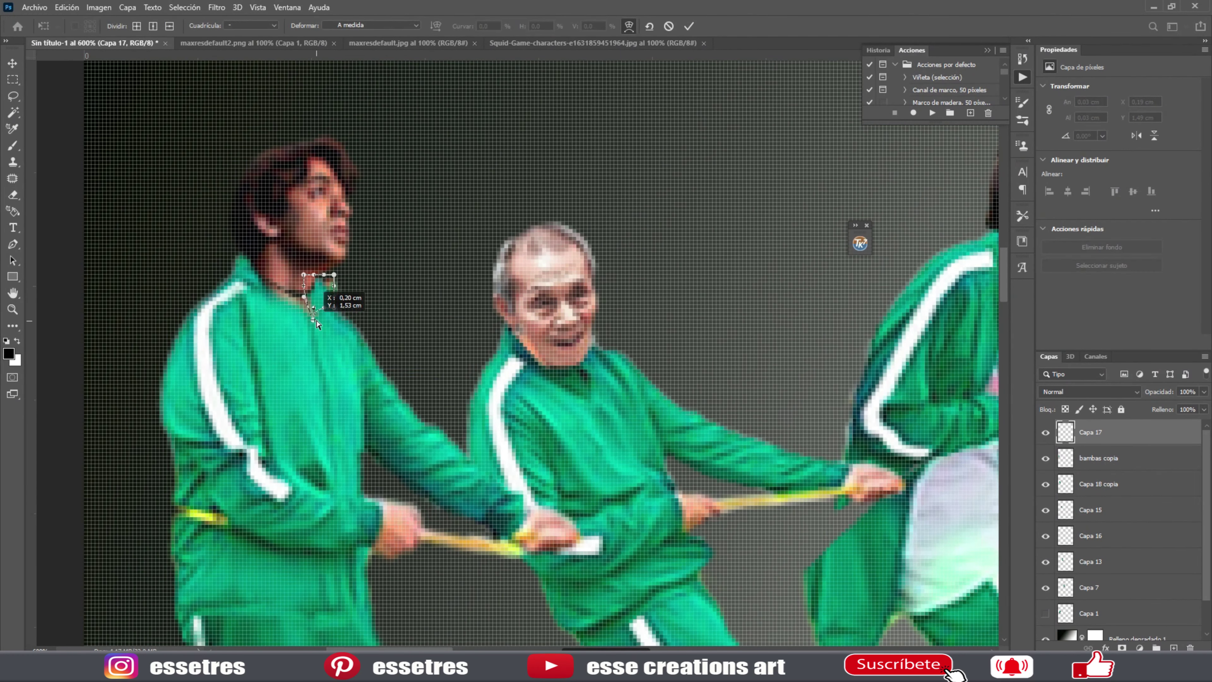
key(Return)
right_click(287, 286)
click(305, 347)
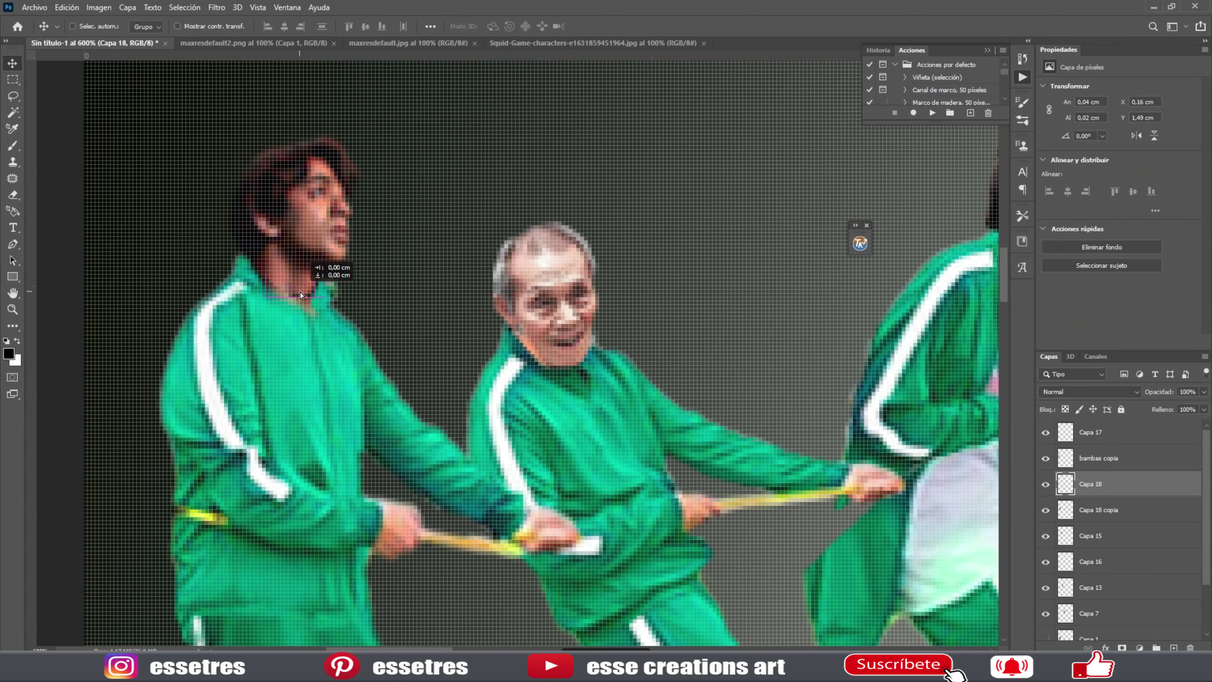
key(ctrl+plus)
Lasso one of the front player's shoes, copy it to its own layer (Capa 19) and rotate it.
click(13, 96)
mouse_move(351, 277)
mouse_down()
mouse_move(334, 281)
mouse_move(401, 306)
mouse_up()
right_click(328, 323)
click(367, 407)
key(ctrl+t)
key(Return)
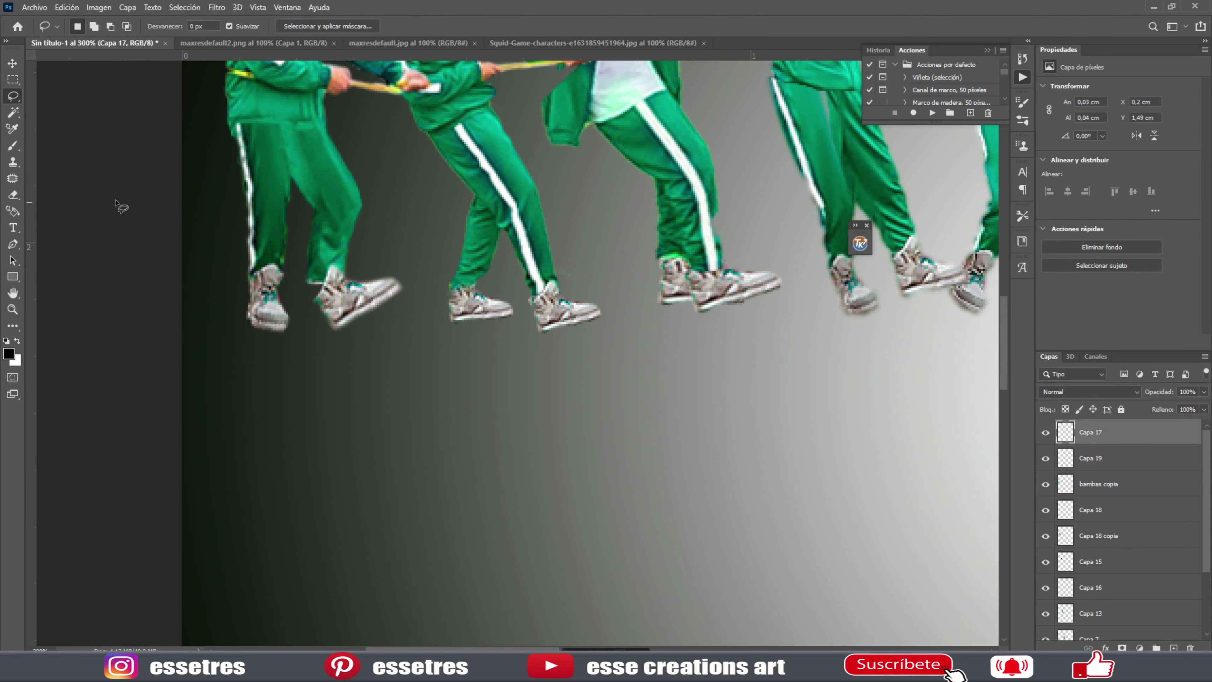
key(ctrl+j)
click(592, 258)
Zoom back in on the shoes to keep tilting the copied shoe 17.61°.
key(b)
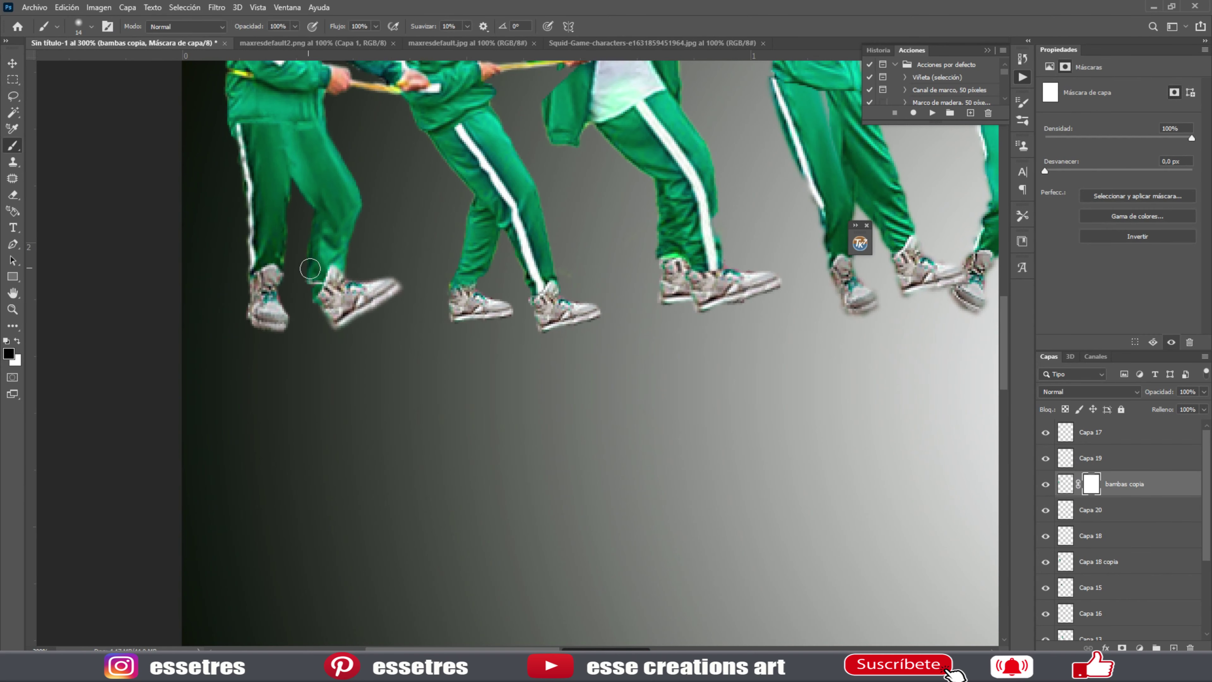
key(ctrl+0)
key(alt+bracketright)
key(z)
click(400, 253)
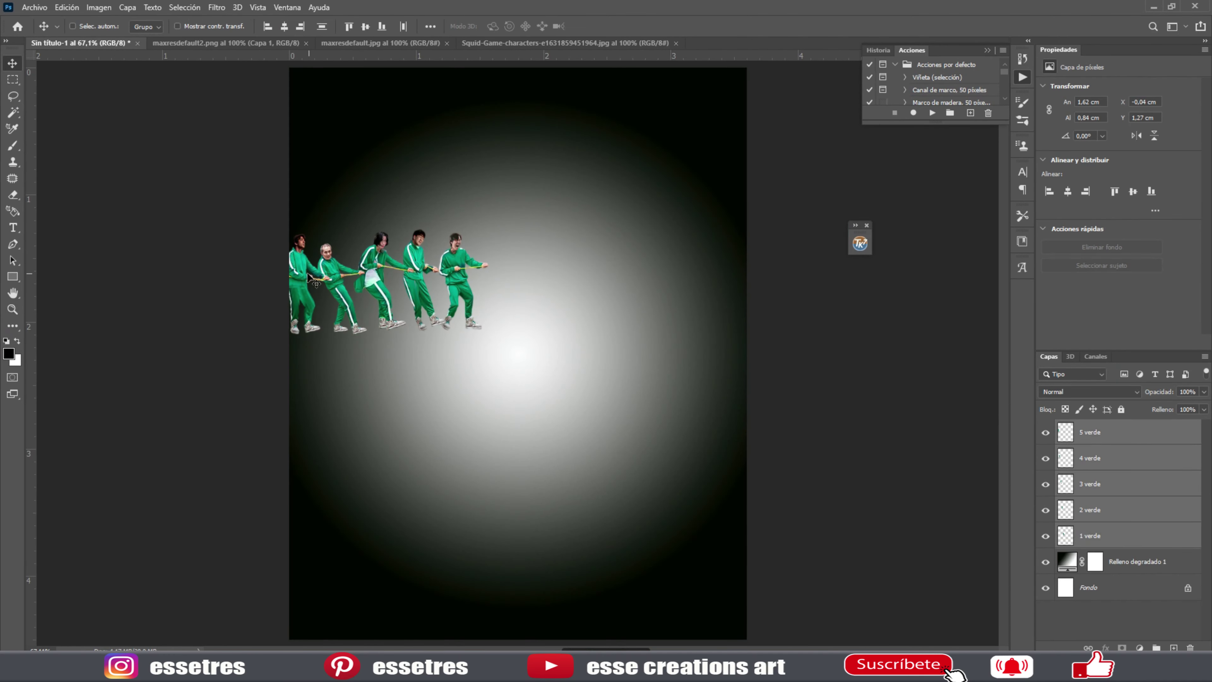
Nudge the players down and stamp a dark grey girder arch beneath them on a new layer.
drag(372, 231, 373, 254)
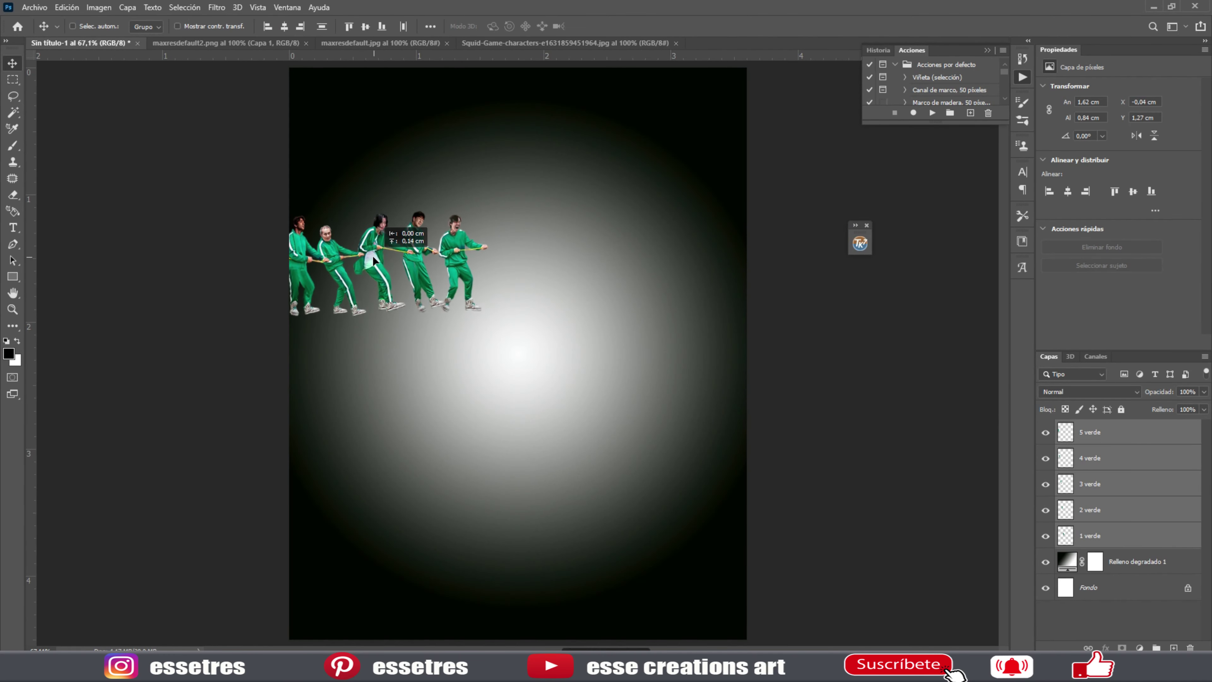
key(ctrl+shift+alt+n)
key(b)
click(9, 353)
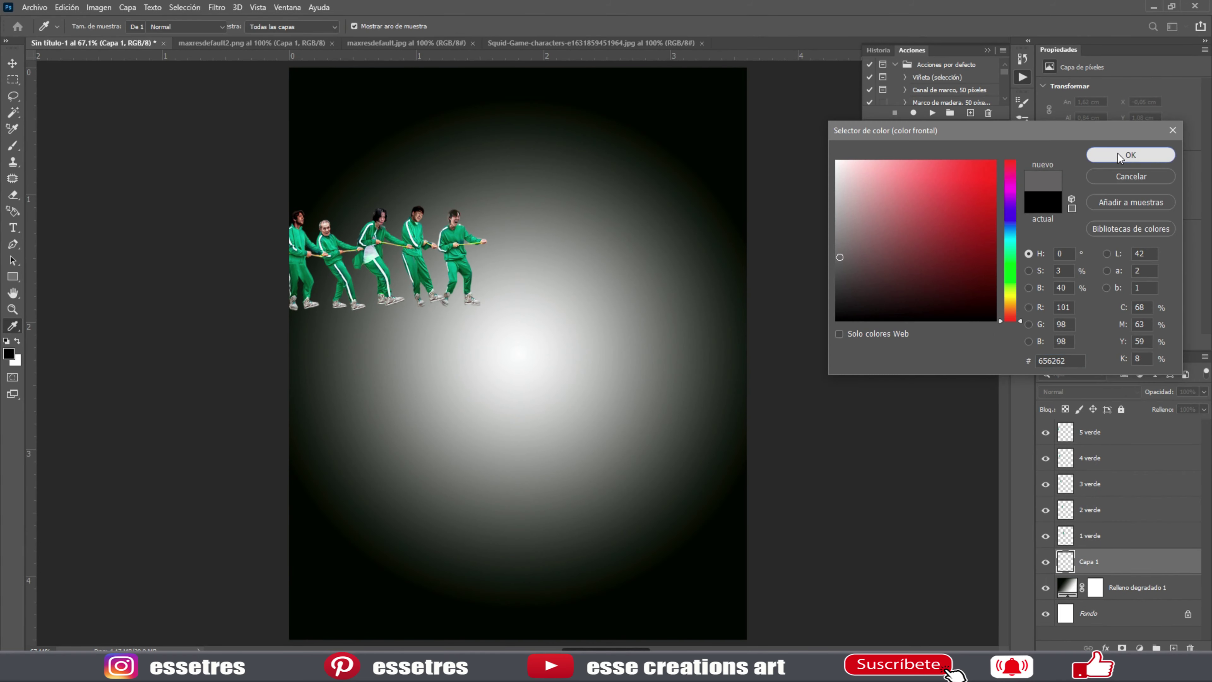
key(Return)
click(91, 26)
click(40, 352)
drag(149, 67, 143, 66)
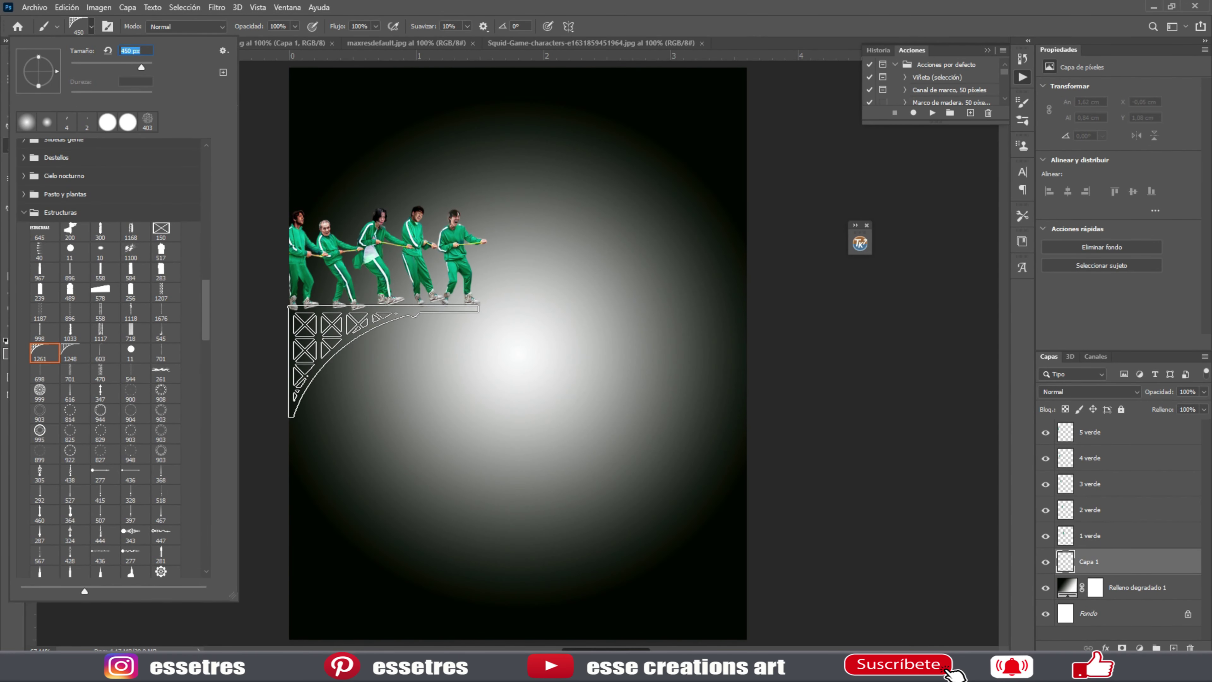
key(Return)
click(384, 361)
Stamp a tall tower brush at the canvas's left on a new, semi-transparent layer.
key(ctrl+shift+alt+n)
key(ctrl+bracketleft)
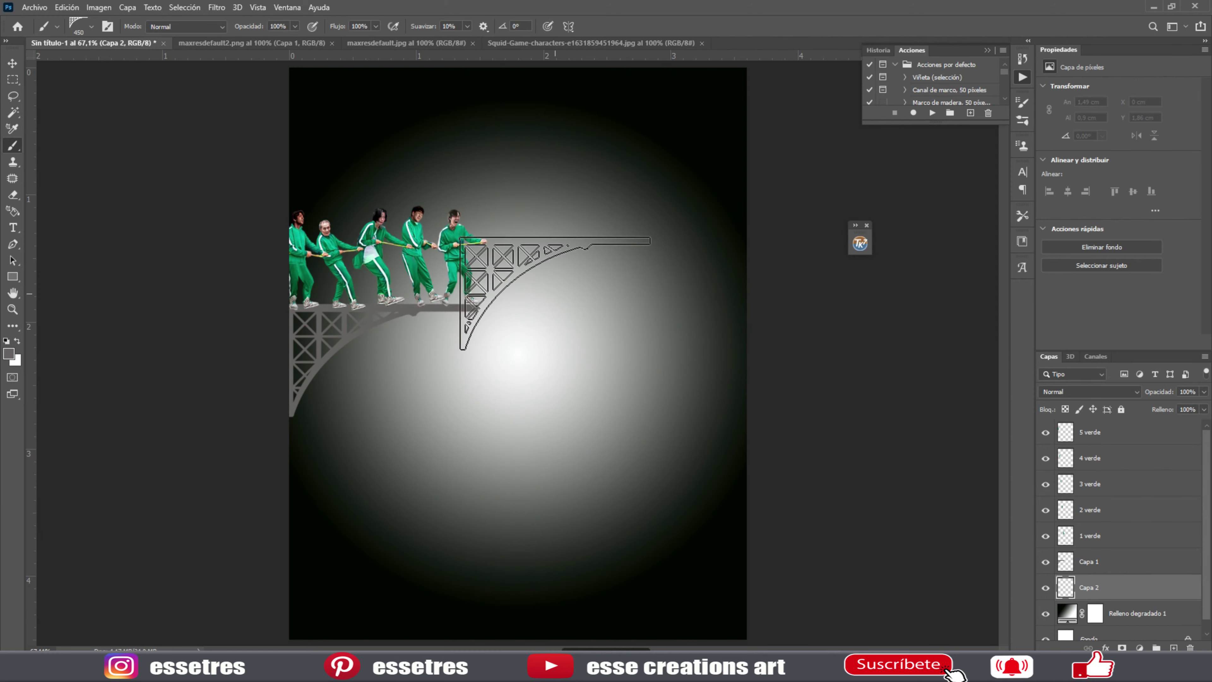
click(91, 26)
scroll(97, 284, up, 1)
click(39, 350)
key(Return)
click(316, 442)
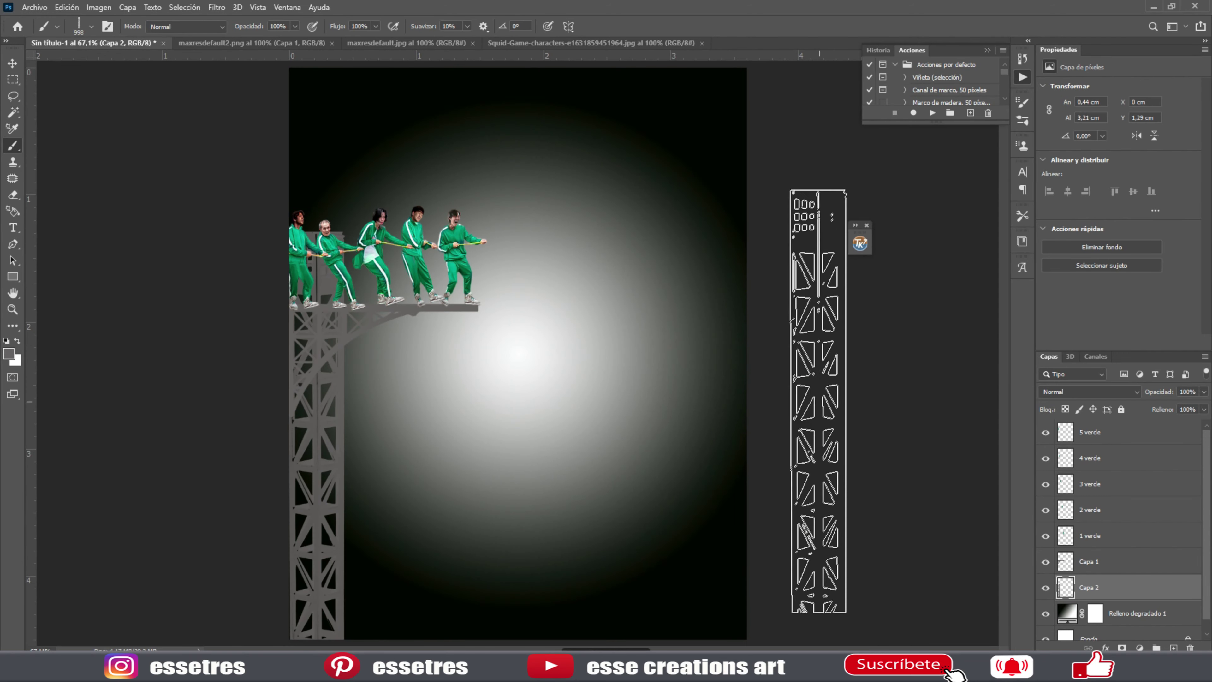
key(alt+bracketright)
drag(1204, 393, 1174, 410)
Lasso and delete the tower's upper part, then restore the layer to full opacity.
key(ctrl+plus)
key(ctrl+plus)
key(ctrl+plus)
scroll(72, 174, down, 1)
key(l)
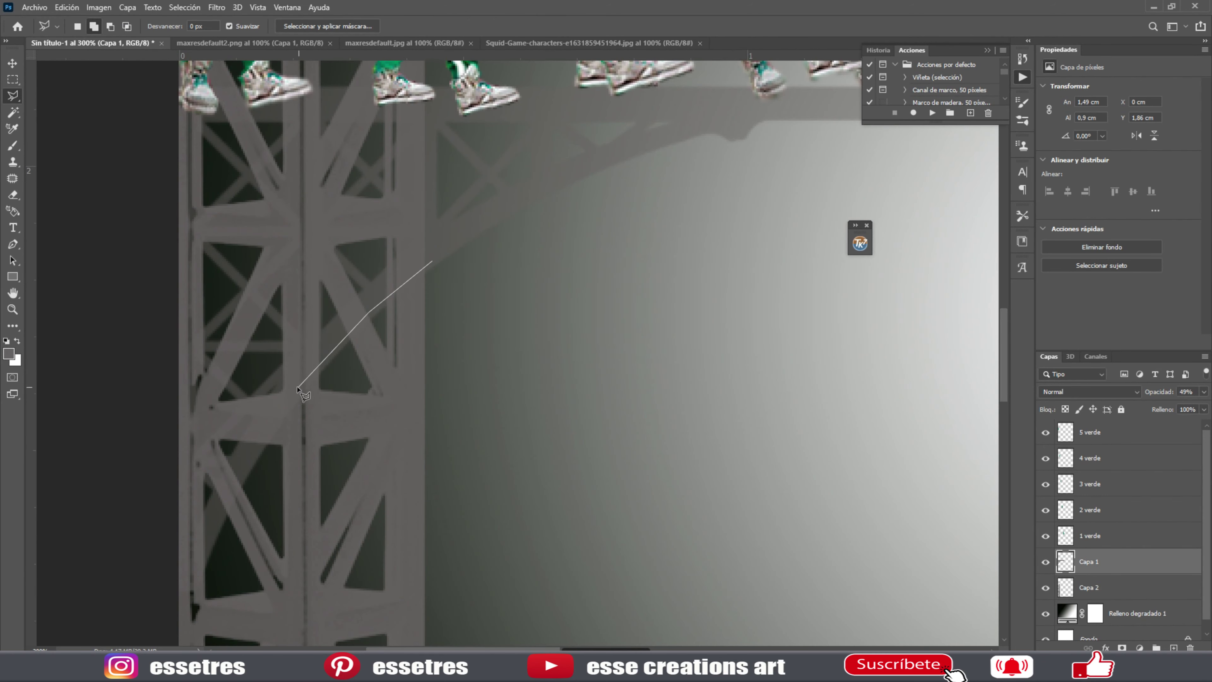
scroll(296, 388, up, 3)
scroll(296, 389, down, 3)
key(Delete)
key(z)
key(ctrl+0)
key(0)
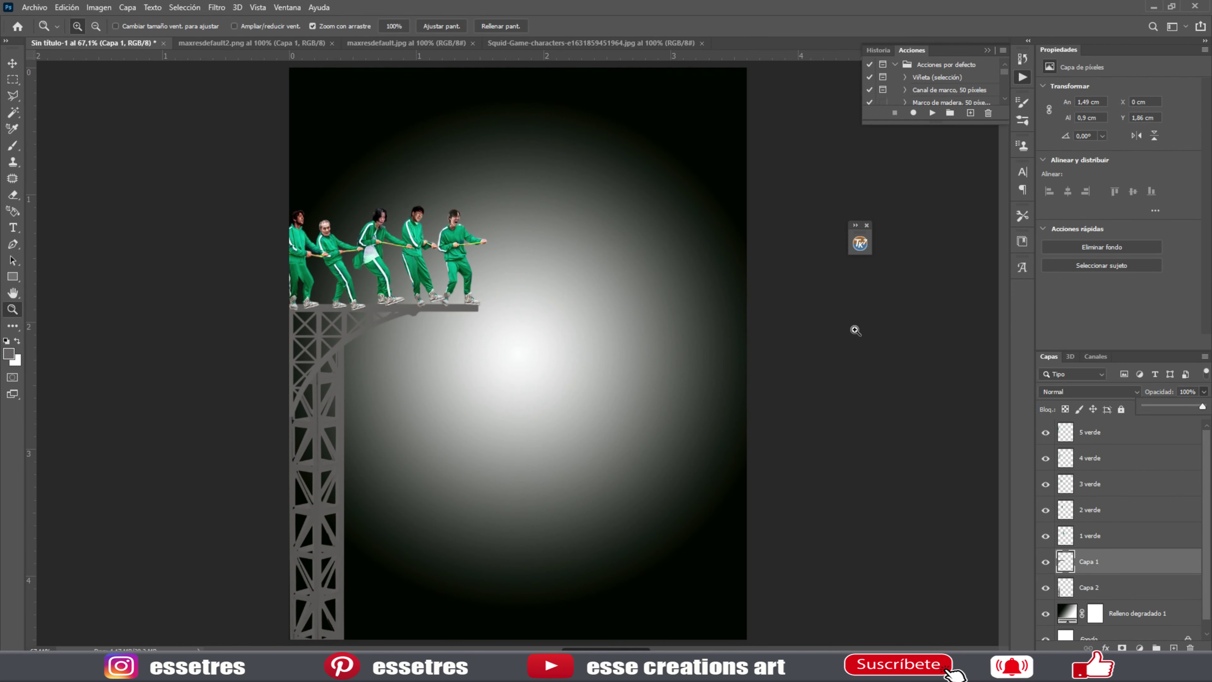
Stamp two thin lattice towers behind the players with a tower-shaped brush.
key(b)
click(80, 27)
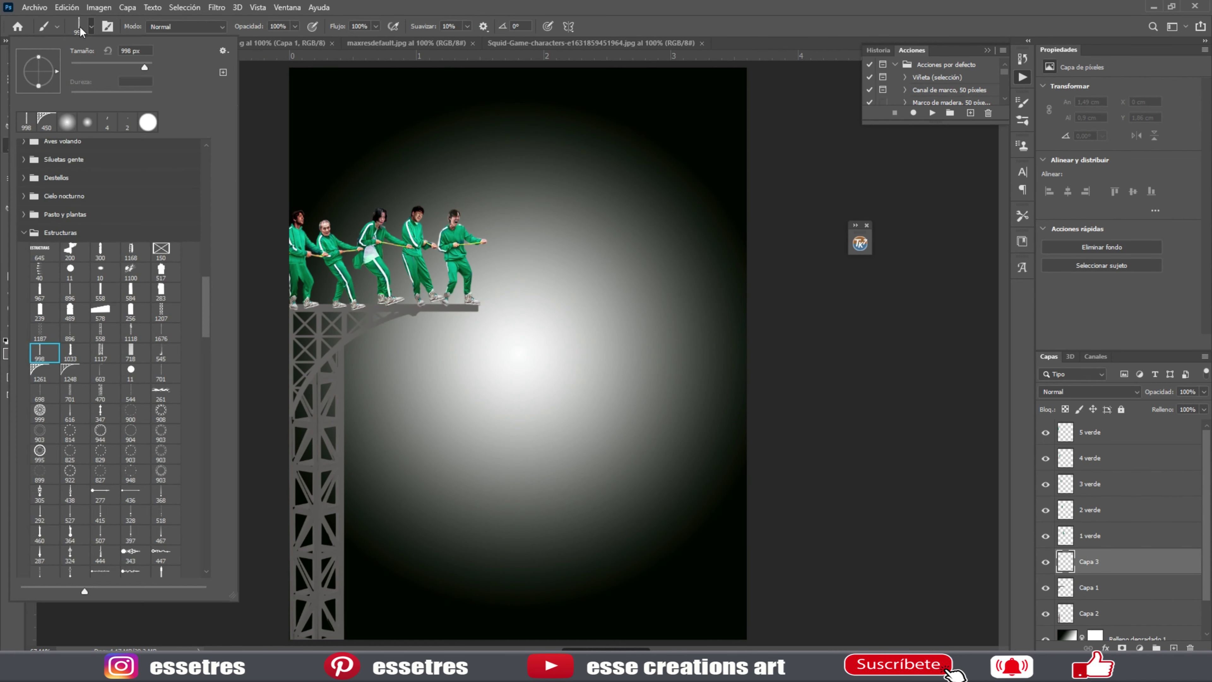
scroll(64, 290, up, 1)
click(166, 313)
key(Return)
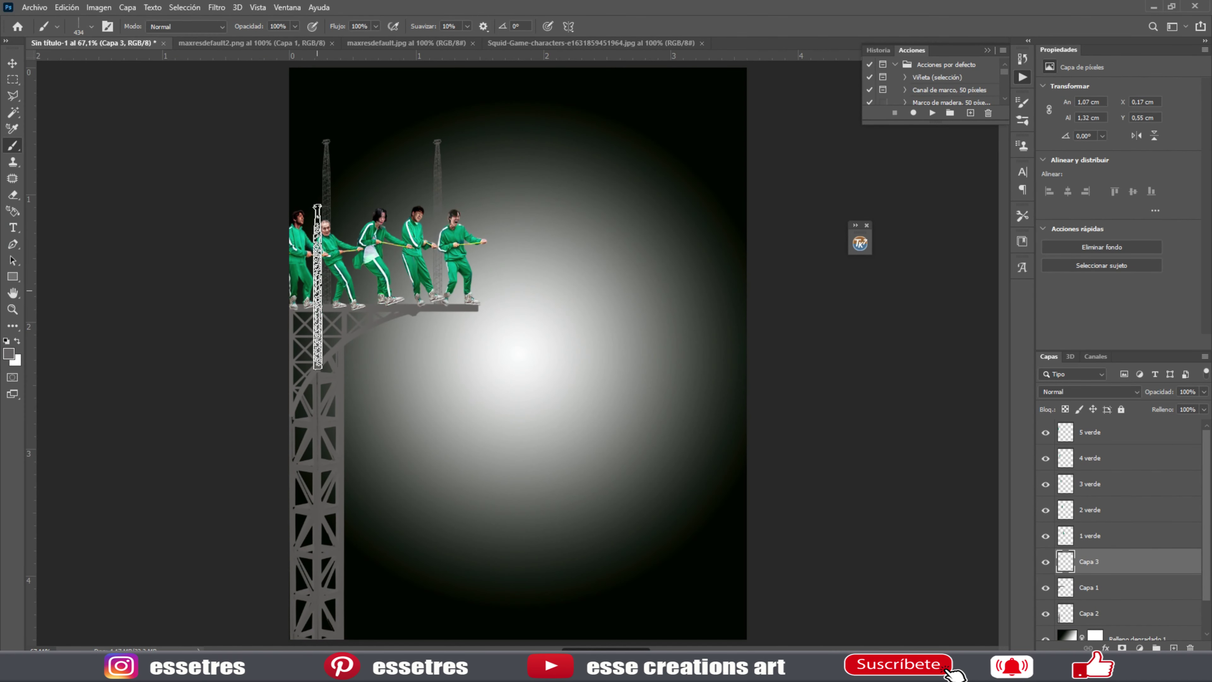
click(66, 7)
click(438, 220)
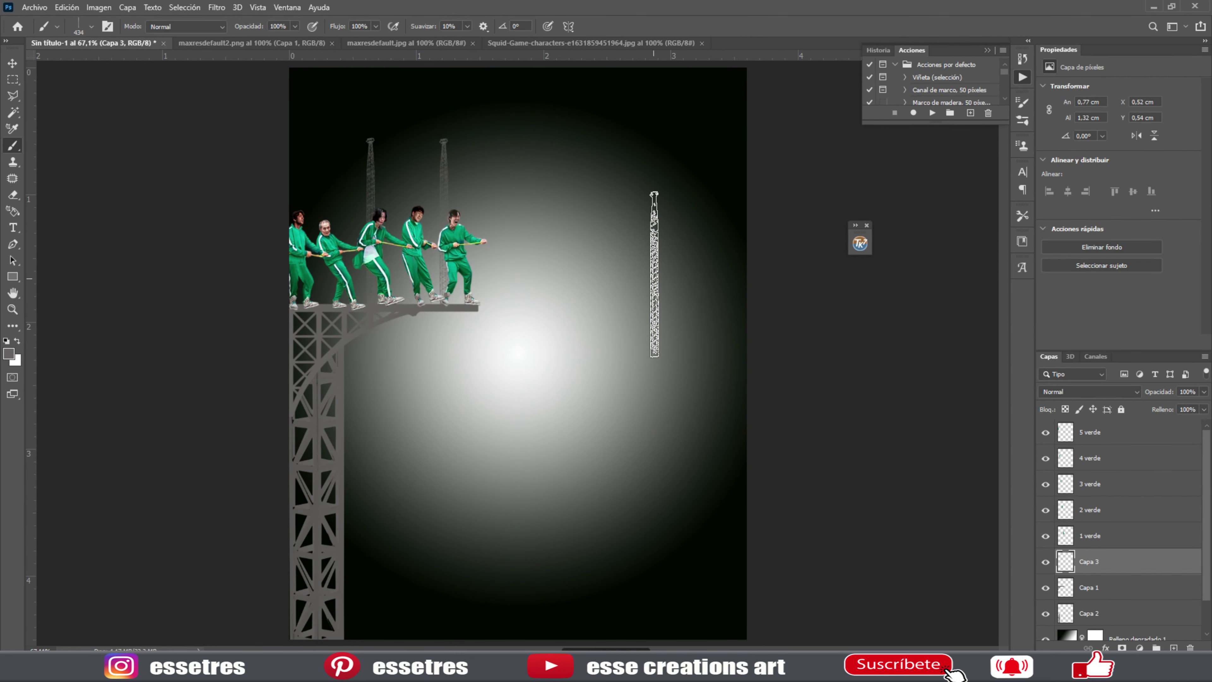
Stamp another tower-shaped brush at the canvas's left edge on a new layer.
click(1174, 649)
click(91, 27)
scroll(119, 331, down, 2)
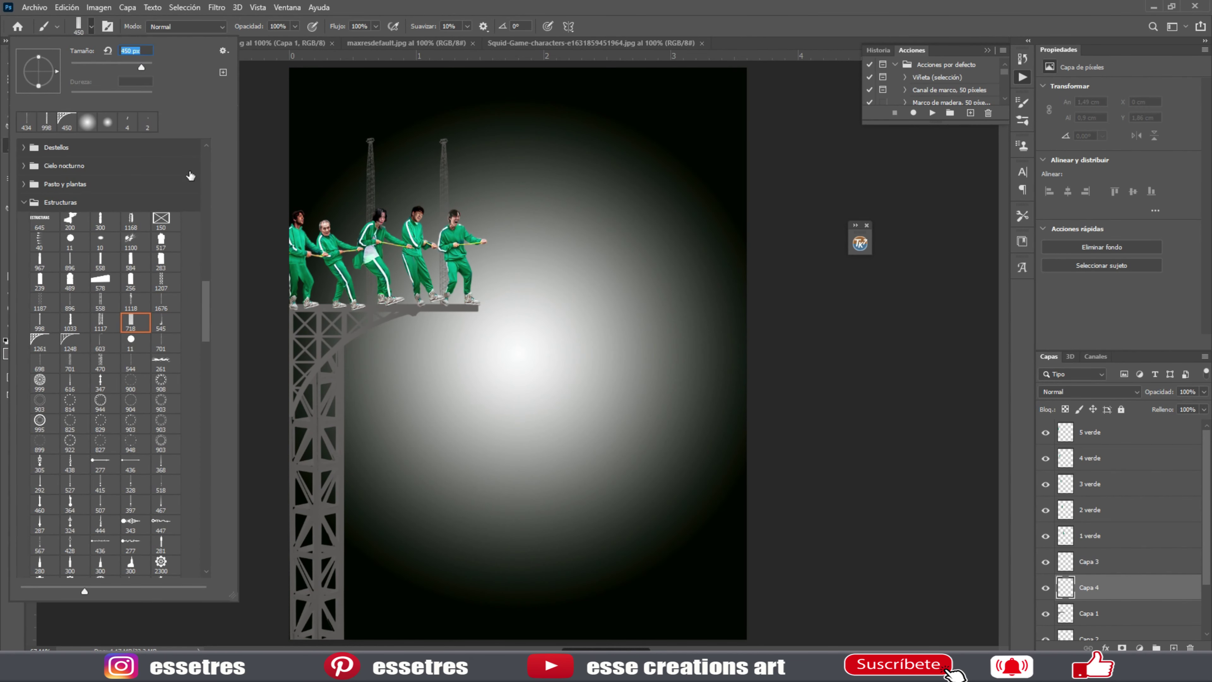
click(286, 241)
click(1174, 648)
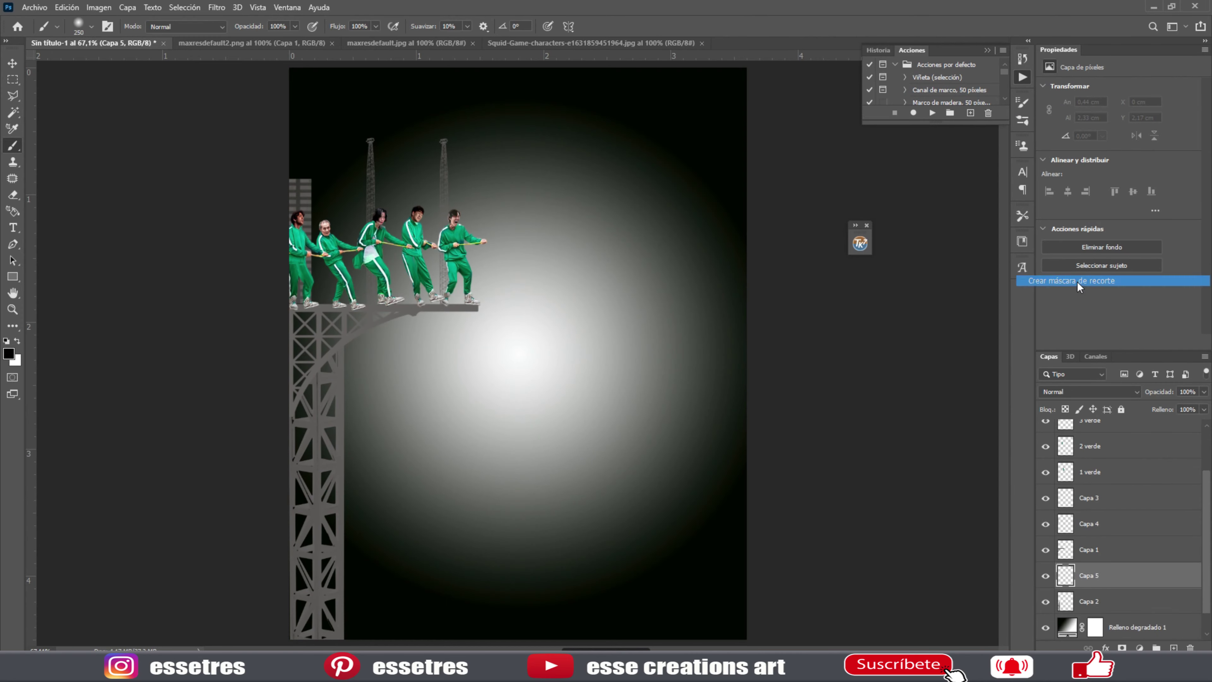
Paint grunge texture on clipped layers over the lower tower and the platform.
click(91, 27)
scroll(146, 287, down, 2)
double_click(128, 322)
drag(320, 396, 423, 573)
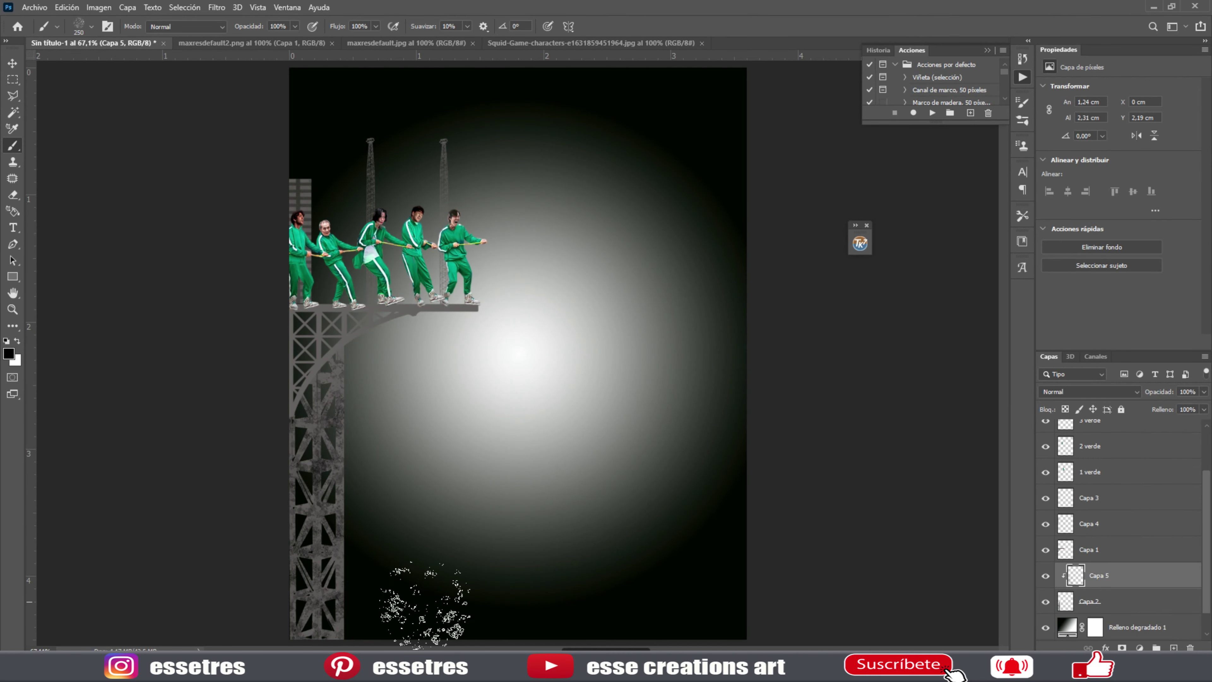
click(1098, 549)
click(1174, 648)
right_click(1097, 549)
click(1035, 398)
drag(406, 325, 288, 394)
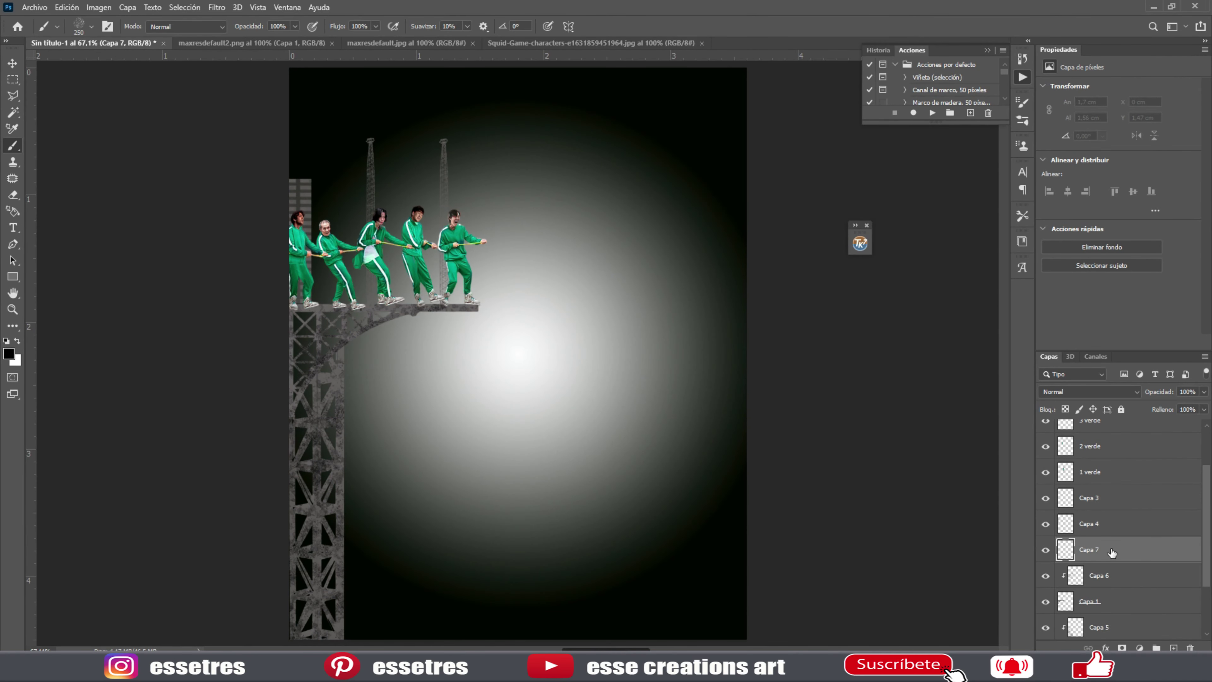
key(ctrl+alt+g)
key(ctrl+plus)
key(ctrl+plus)
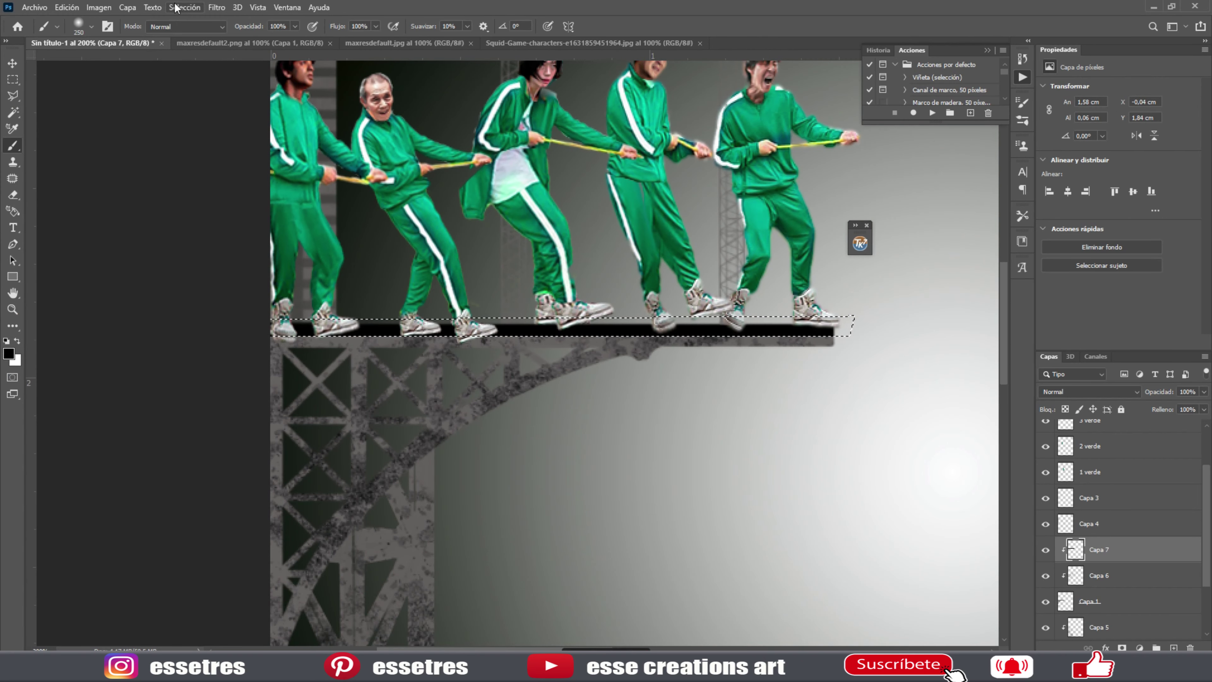
scroll(573, 334, up, 3)
Free Transform the players lower so they stand on the platform.
key(ctrl+t)
drag(577, 407, 577, 414)
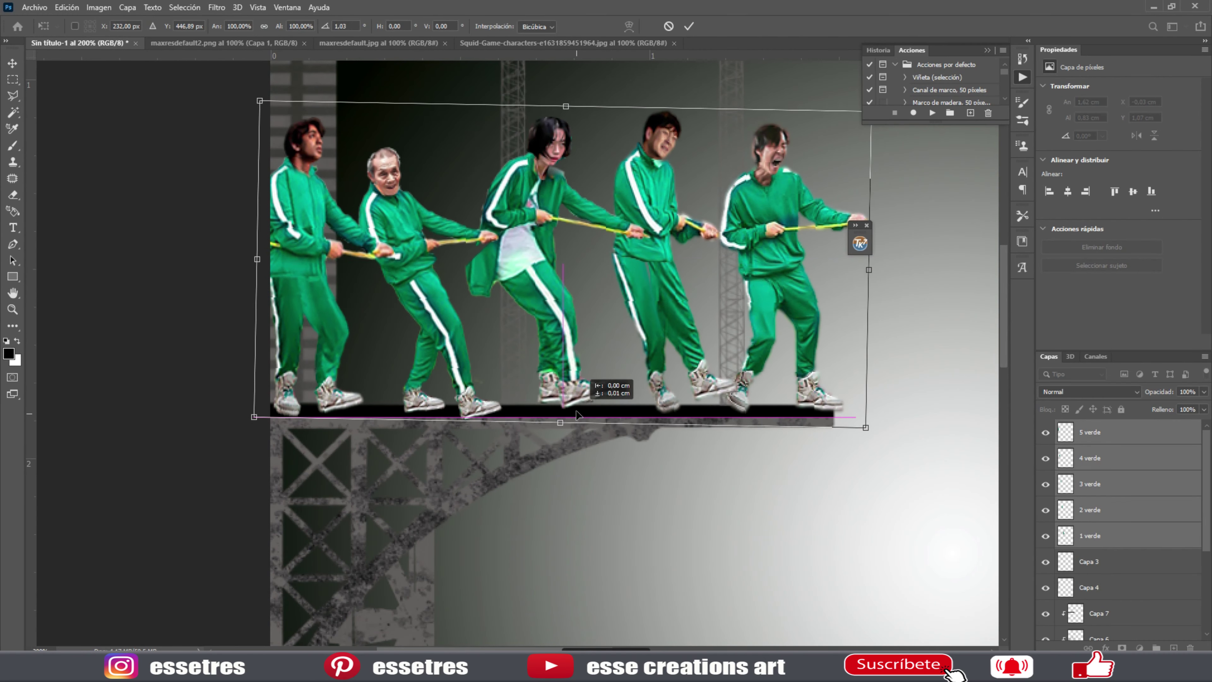
key(Return)
key(ctrl+0)
click(1088, 575)
Add a darkening Exposure adjustment, invert its mask and paint shadows onto the tower lattice.
click(1140, 648)
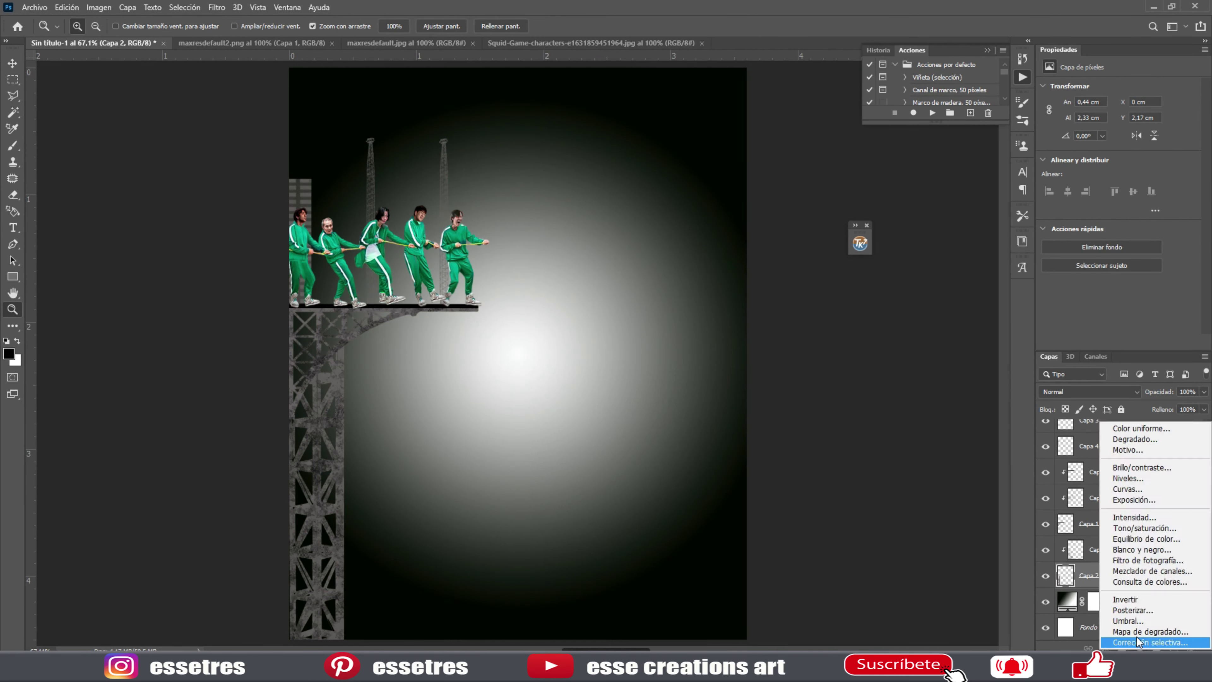
click(1134, 500)
drag(1120, 119, 1053, 119)
key(ctrl+i)
key(b)
key(x)
drag(310, 372, 315, 635)
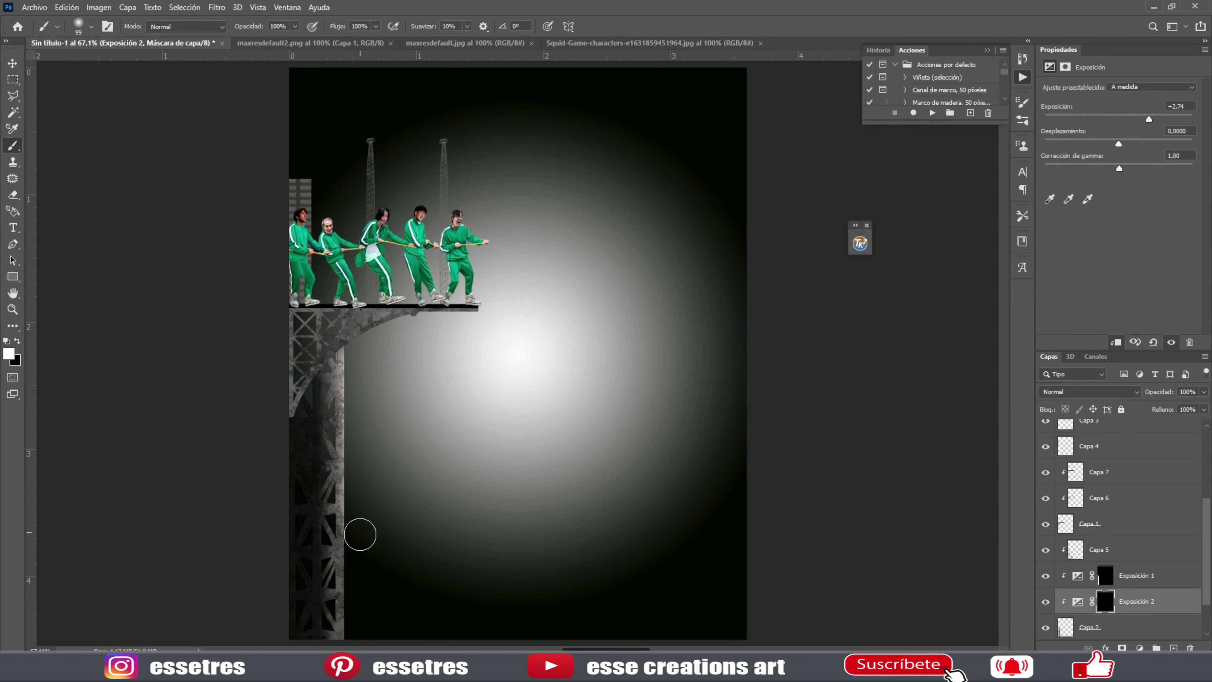
drag(360, 534, 360, 635)
click(1136, 576)
drag(1204, 392, 1200, 405)
Add a second Exposure adjustment to darken the top of the tower.
click(1139, 648)
click(1097, 506)
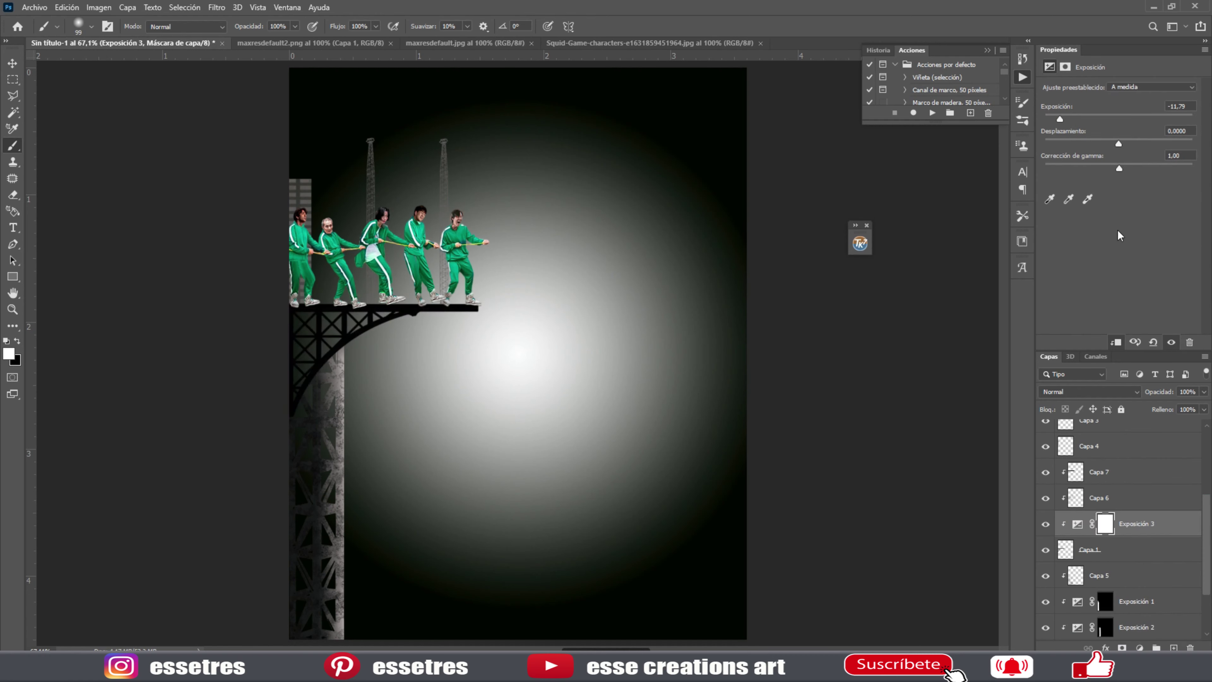
drag(307, 313, 313, 406)
click(1136, 627)
Add a clipped, raised-exposure adjustment to brighten the tower top.
click(1098, 549)
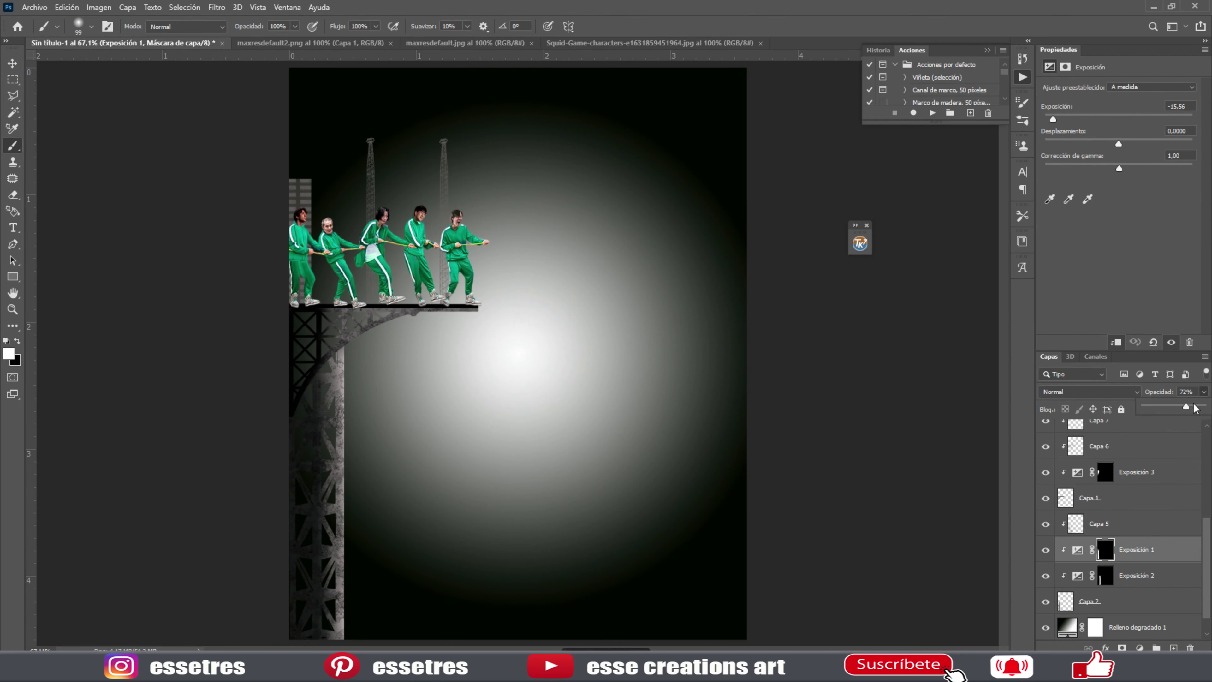
click(1139, 648)
click(1097, 506)
drag(1150, 119, 1161, 120)
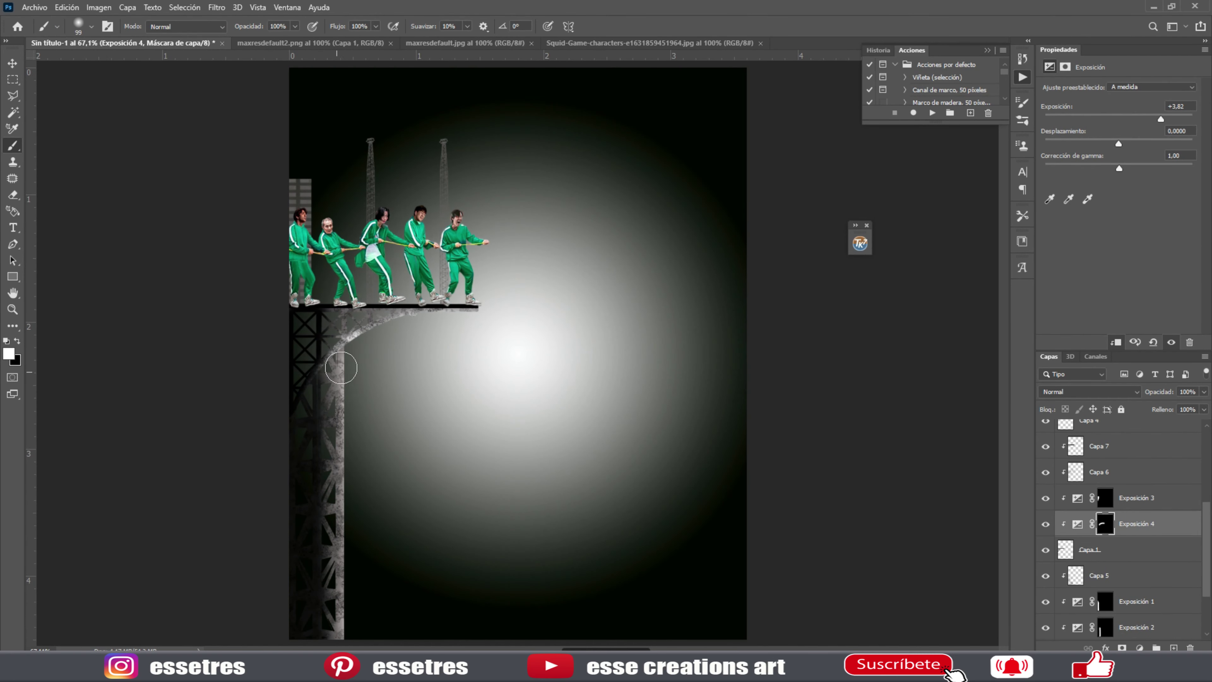
key(alt+bracketright)
Add a lowered Exposure adjustment to darken the thin towers.
scroll(1098, 525, up, 3)
click(1098, 498)
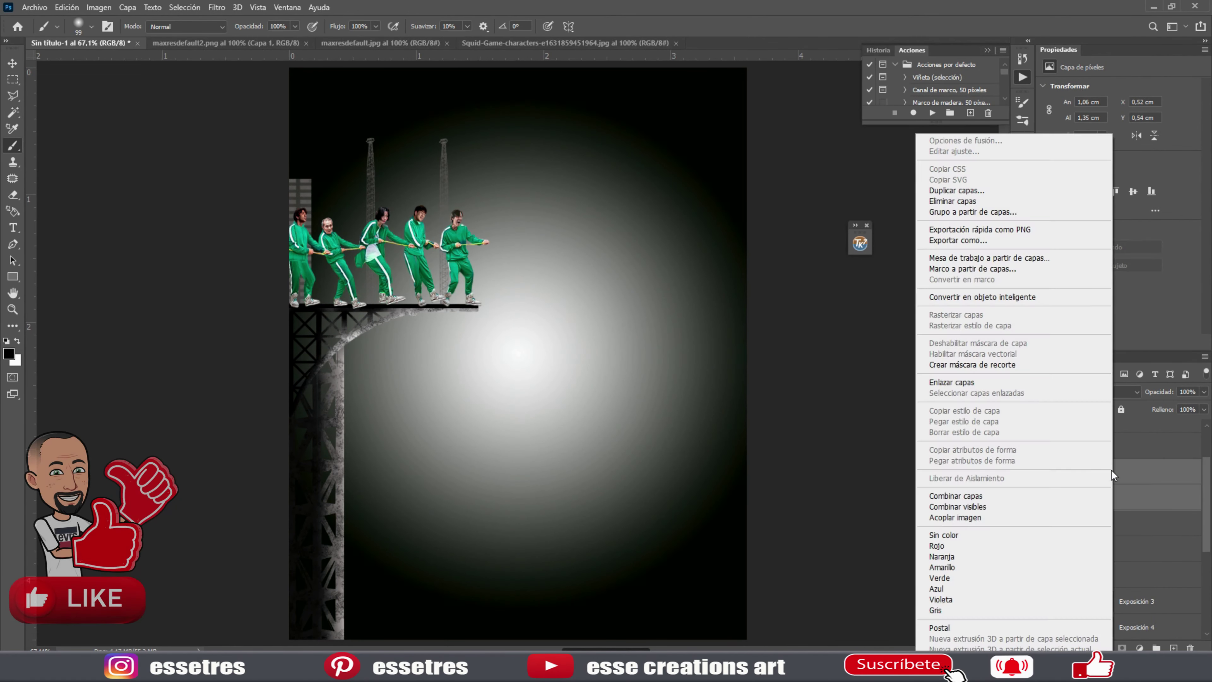
click(1140, 648)
click(1093, 447)
drag(1119, 119, 1080, 119)
On a new layer, paint yellow star sparkles on the left tower's windows and down the tower.
key(ctrl+shift+alt+n)
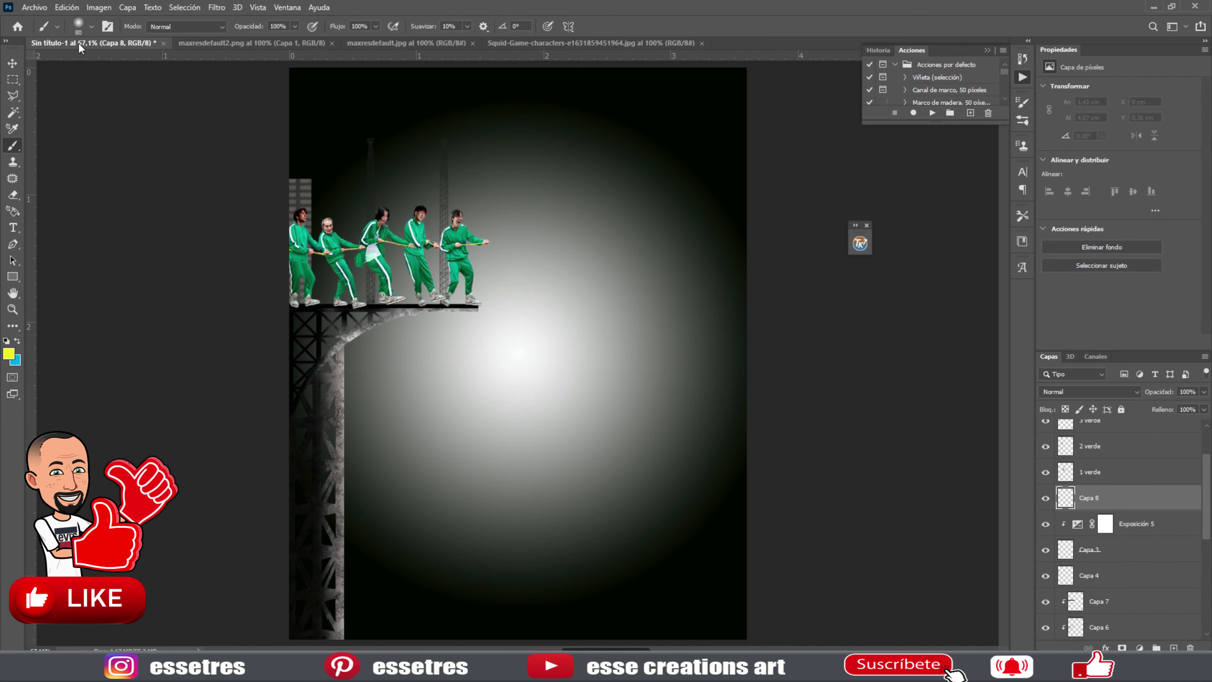
key(z)
key(ctrl+plus)
key(ctrl+plus)
key(b)
click(282, 109)
click(321, 108)
click(321, 128)
click(321, 152)
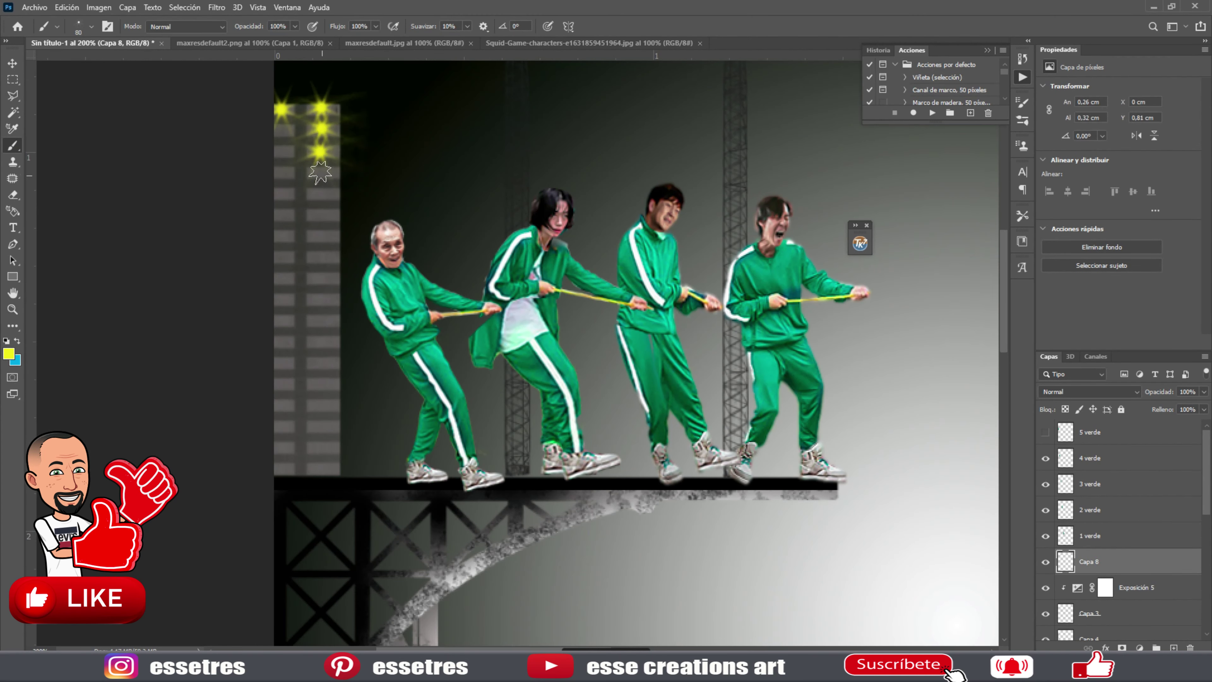
click(285, 215)
click(319, 429)
Add yellow sparkles along the arch, then fit the whole canvas in view.
scroll(430, 334, down, 3)
click(641, 338)
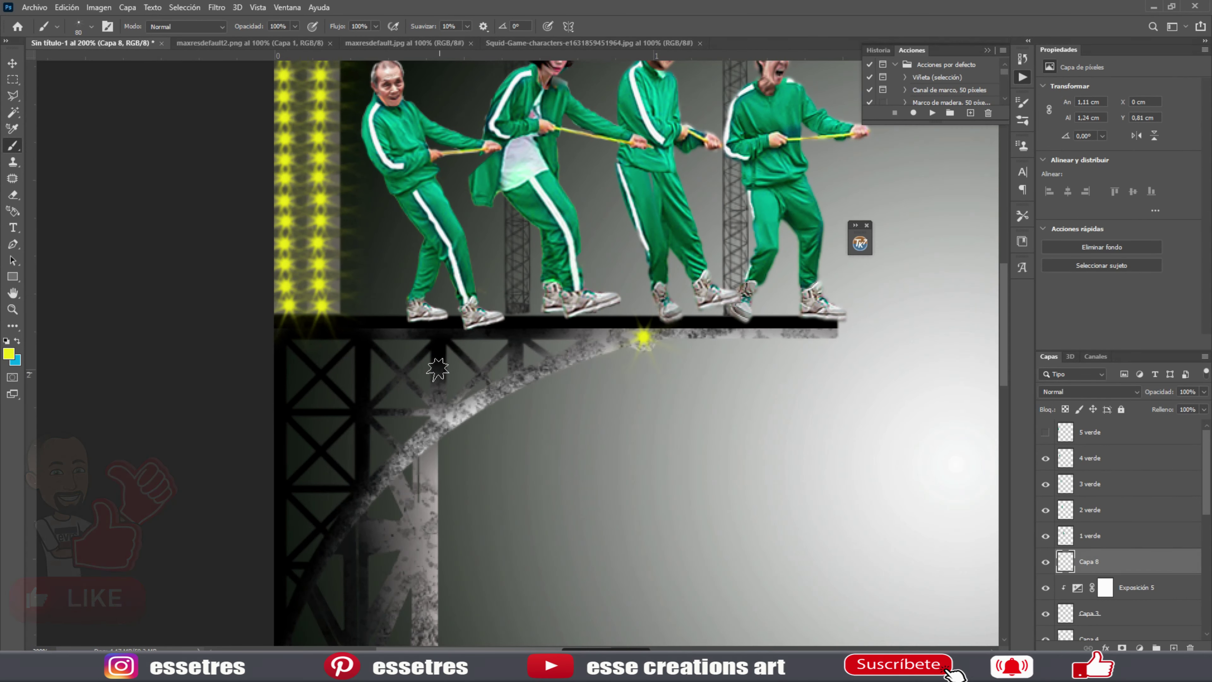
click(517, 377)
scroll(468, 524, down, 3)
scroll(468, 524, down, 3)
scroll(468, 524, down, 3)
key(z)
right_click(523, 310)
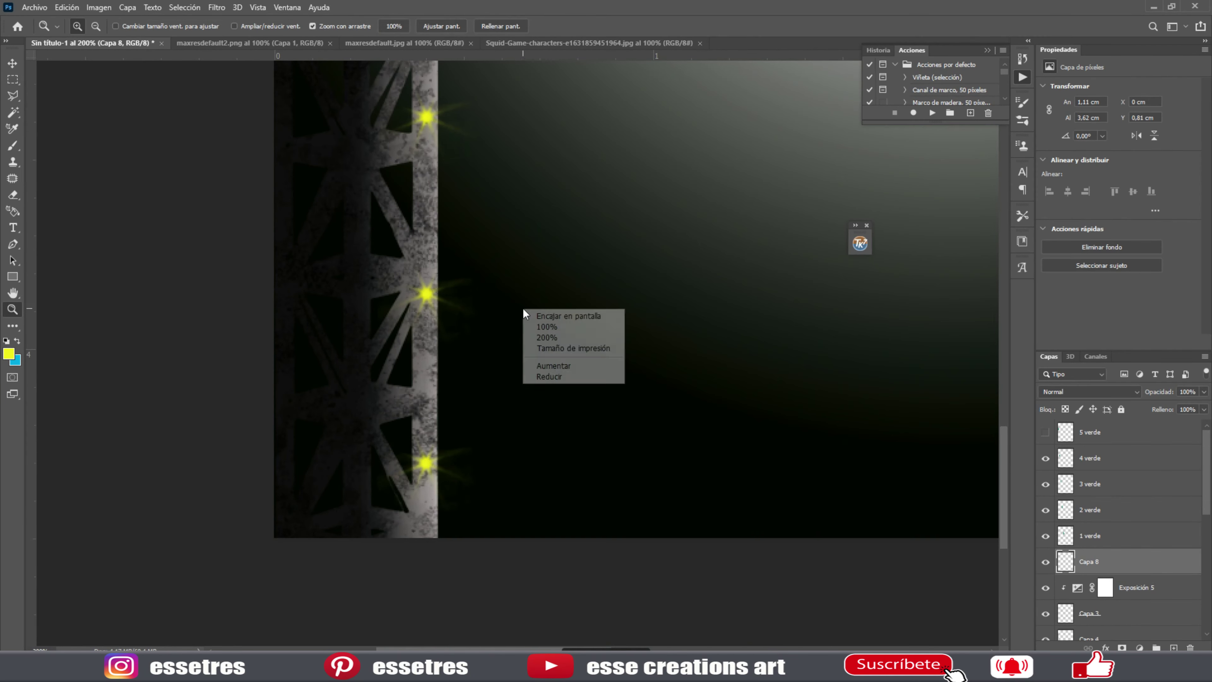
click(544, 317)
On a new layer, paint cyan glows over the pole lamps with a star brush.
click(91, 26)
click(74, 286)
key(Return)
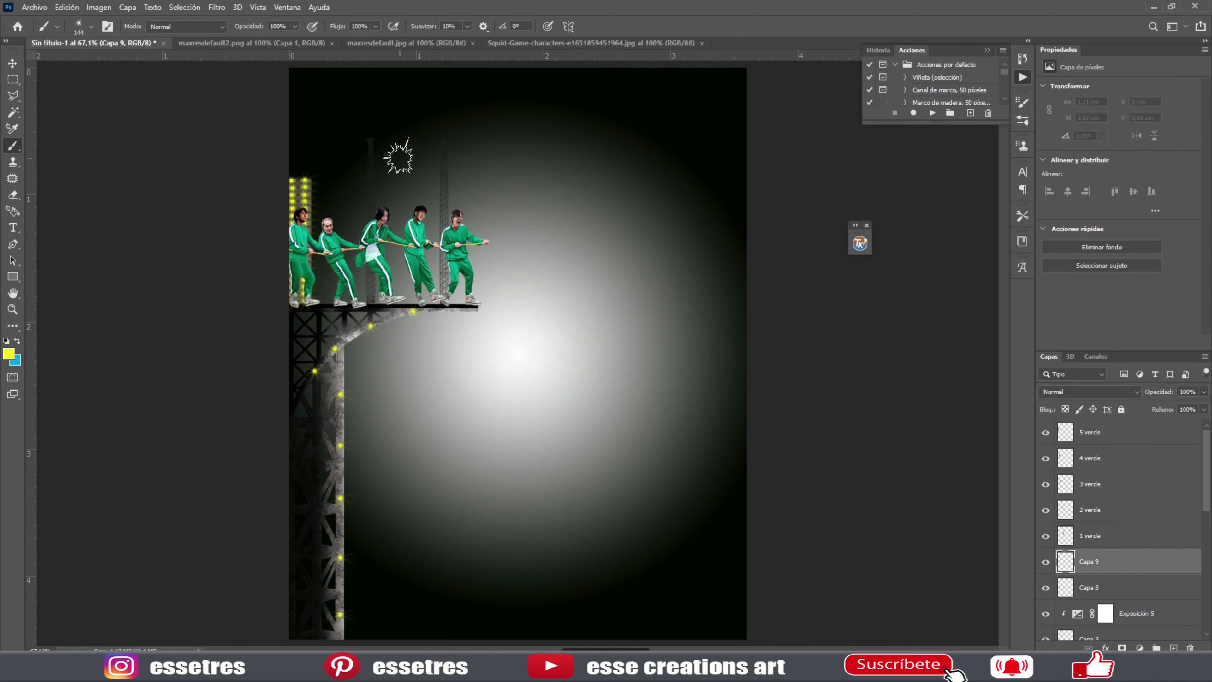
click(443, 140)
click(216, 7)
click(9, 353)
click(1063, 176)
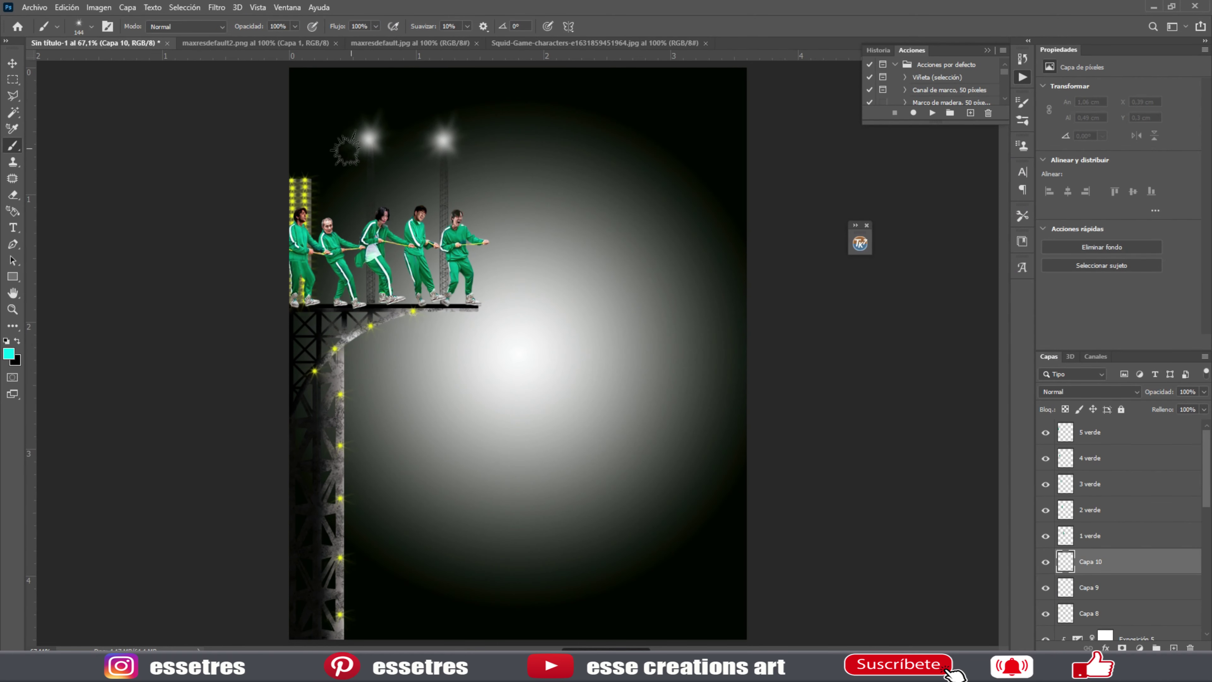
click(91, 26)
key(Return)
click(367, 140)
click(442, 140)
Merge the structure layers and place a horizontally mirrored copy on the right side.
right_click(1093, 497)
click(1069, 102)
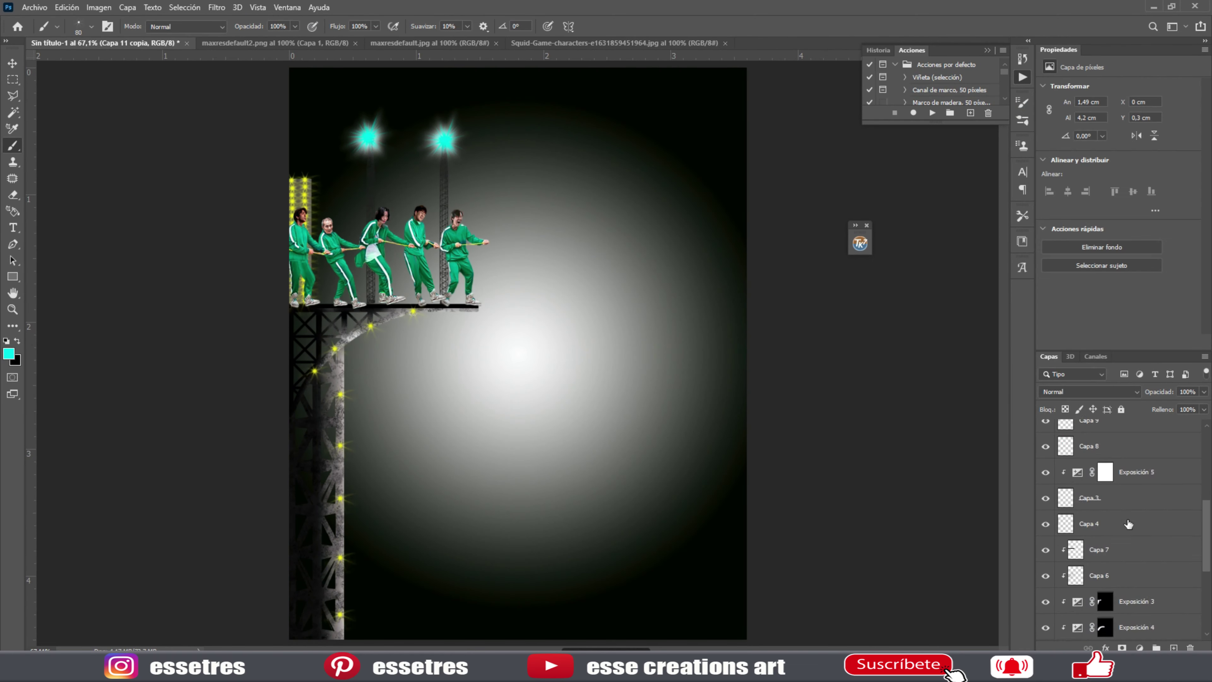
key(m)
key(ctrl+t)
drag(312, 337, 744, 420)
key(Return)
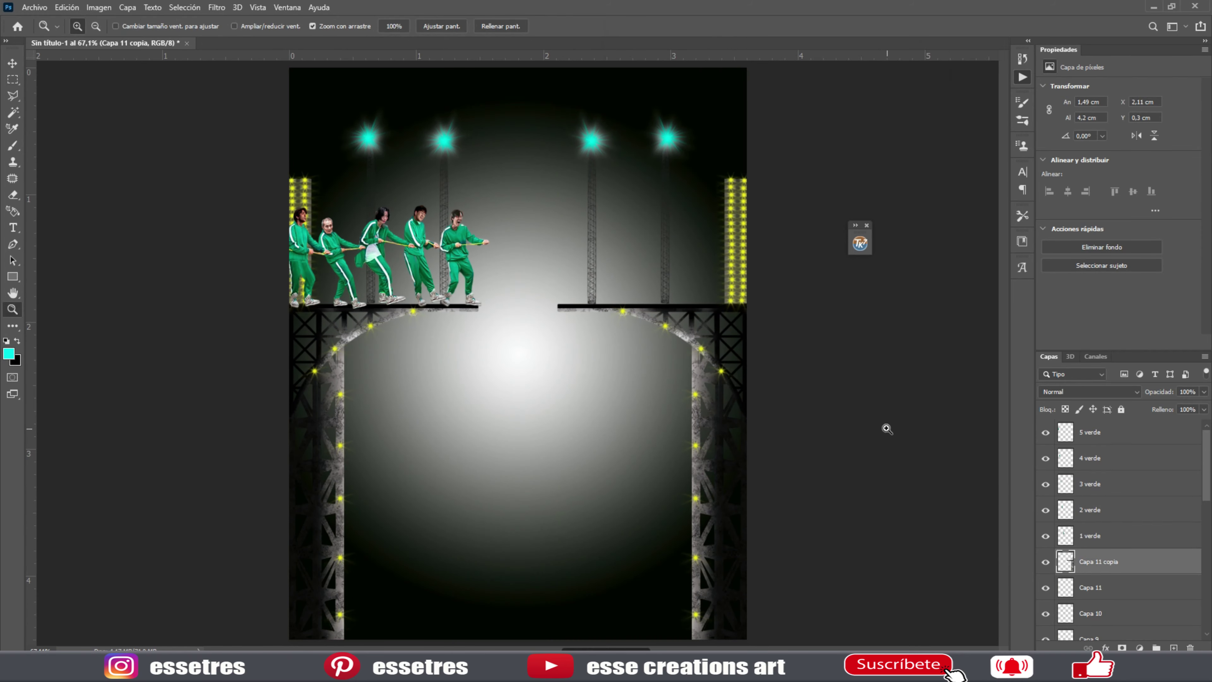
key(ctrl+o)
Place the red players image, moving the left group lower and the right group left.
double_click(135, 222)
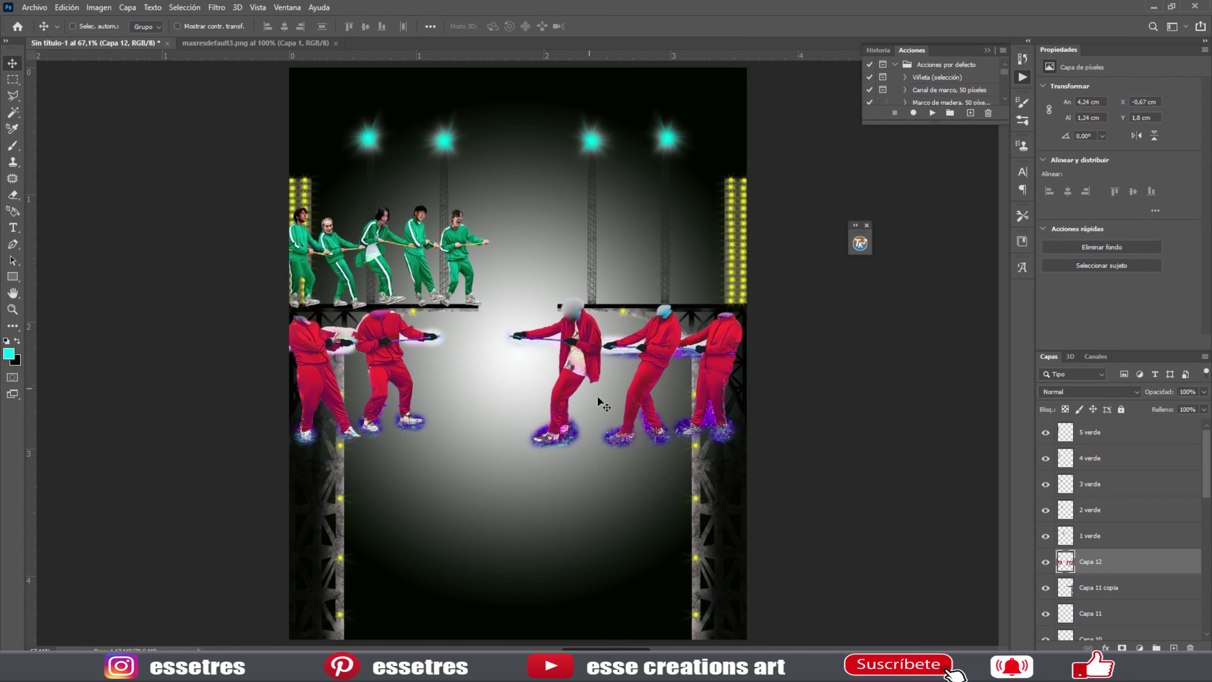
drag(477, 496, 302, 340)
key(v)
drag(430, 373, 539, 502)
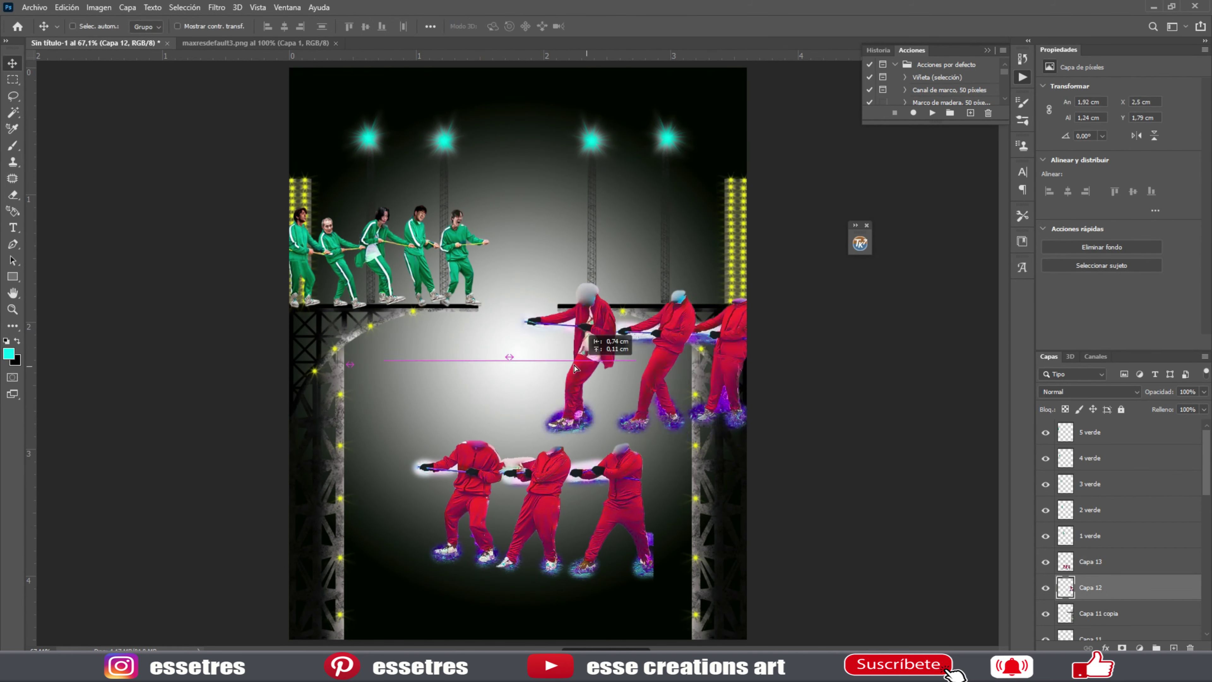
drag(683, 378, 492, 377)
click(1045, 588)
Shrink a red player to stand beside the green team.
key(l)
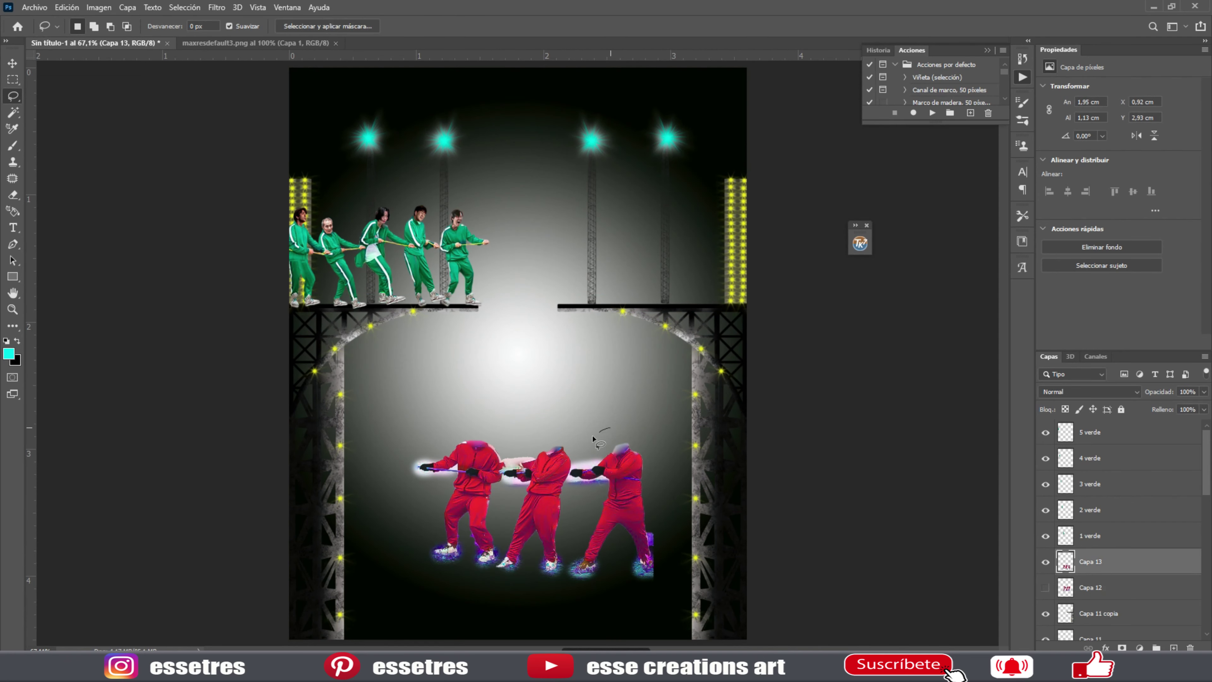
click(1045, 588)
key(v)
drag(616, 478, 532, 361)
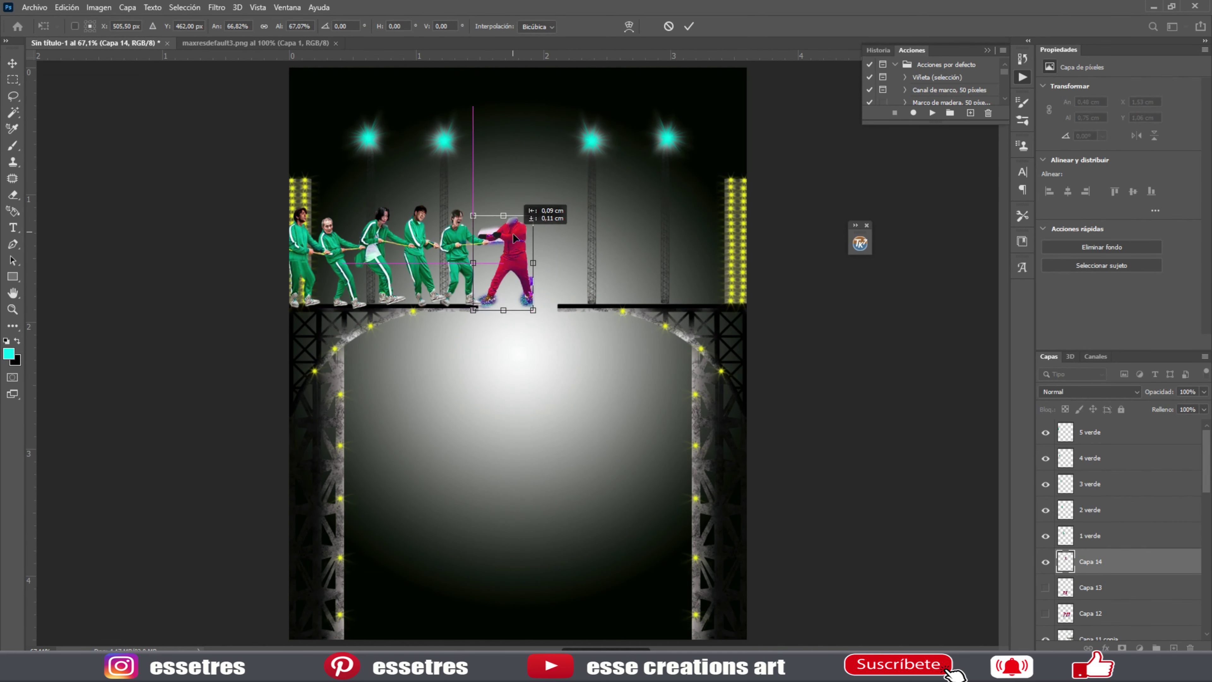
key(z)
click(539, 424)
Delete the red player's stray feet and the glow around the arm.
key(l)
drag(628, 360, 580, 478)
key(Delete)
drag(466, 326, 468, 286)
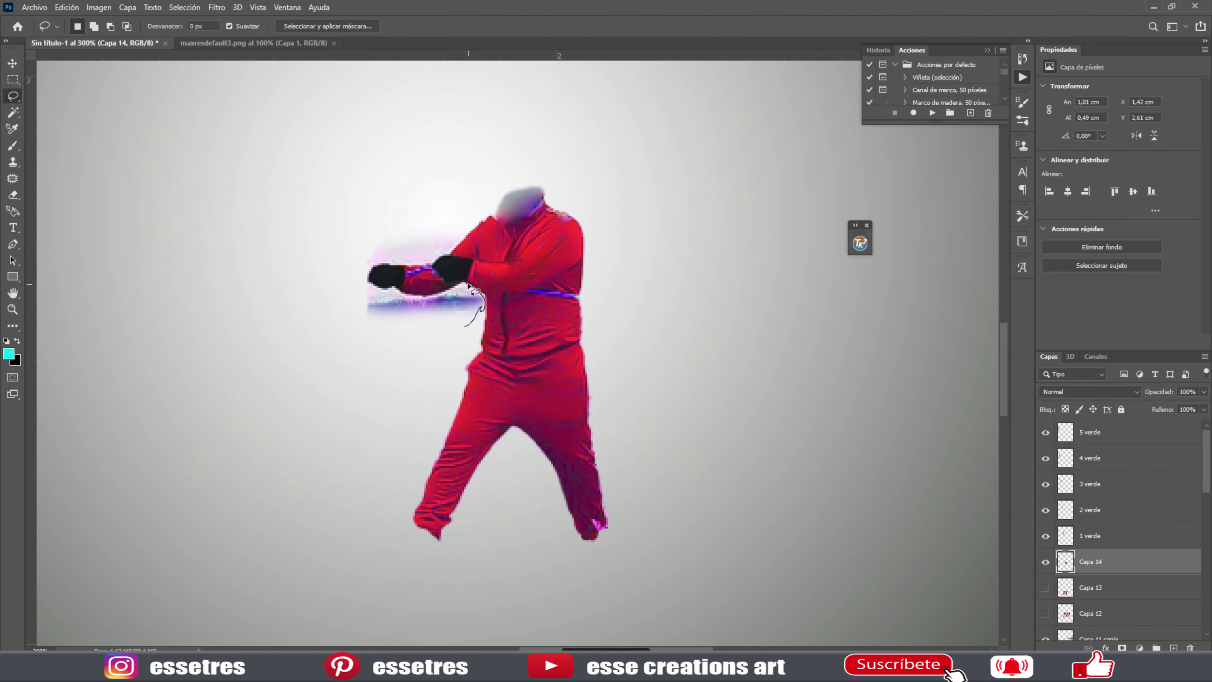
key(Delete)
key(ctrl+d)
scroll(533, 304, up, 1)
key(j)
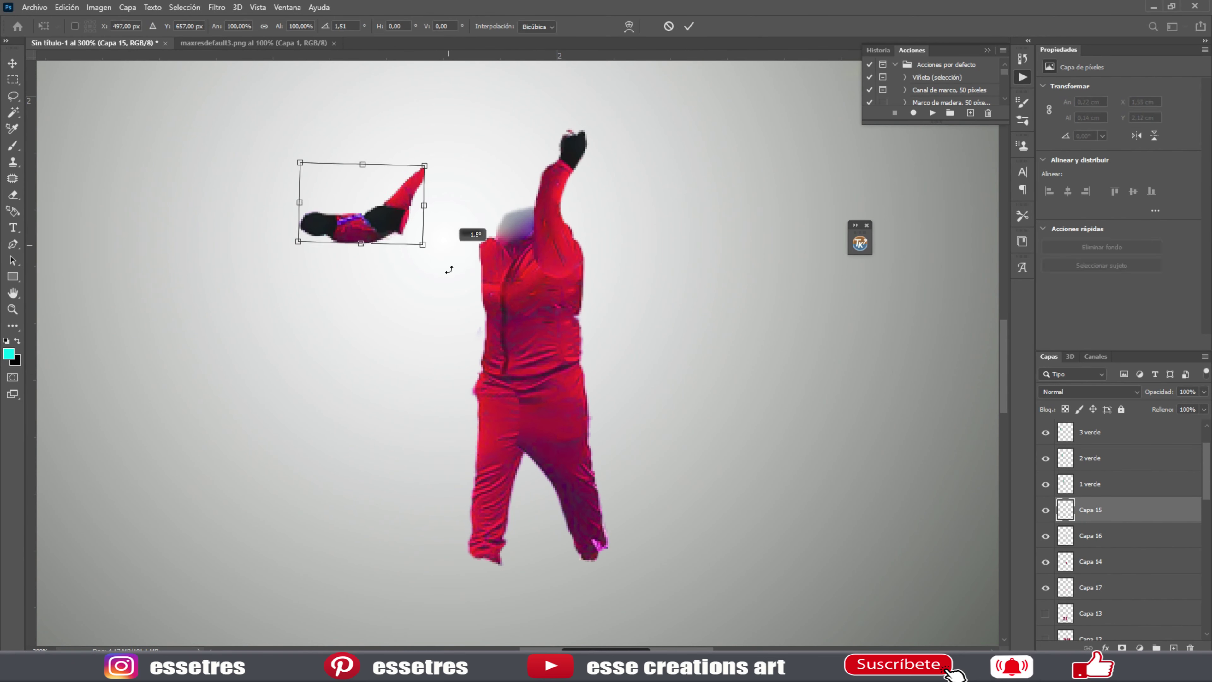
Commit the arm's new angle, retouch it, and merge it into the layer below.
key(Return)
key(m)
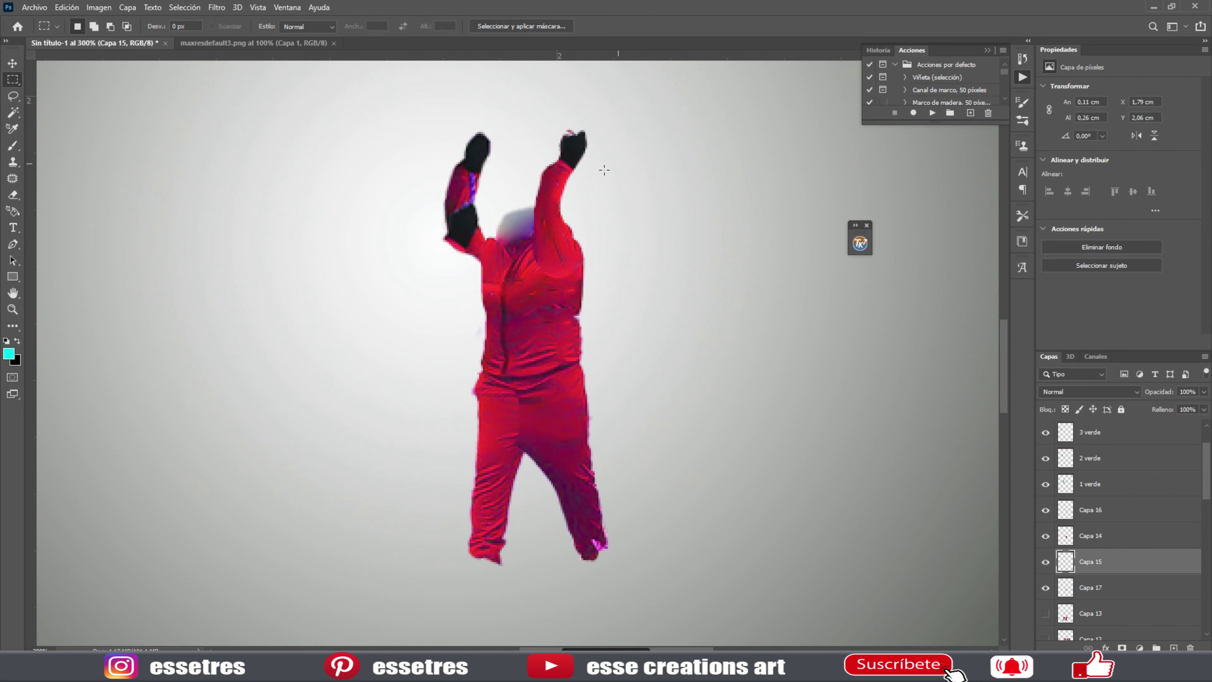
key(s)
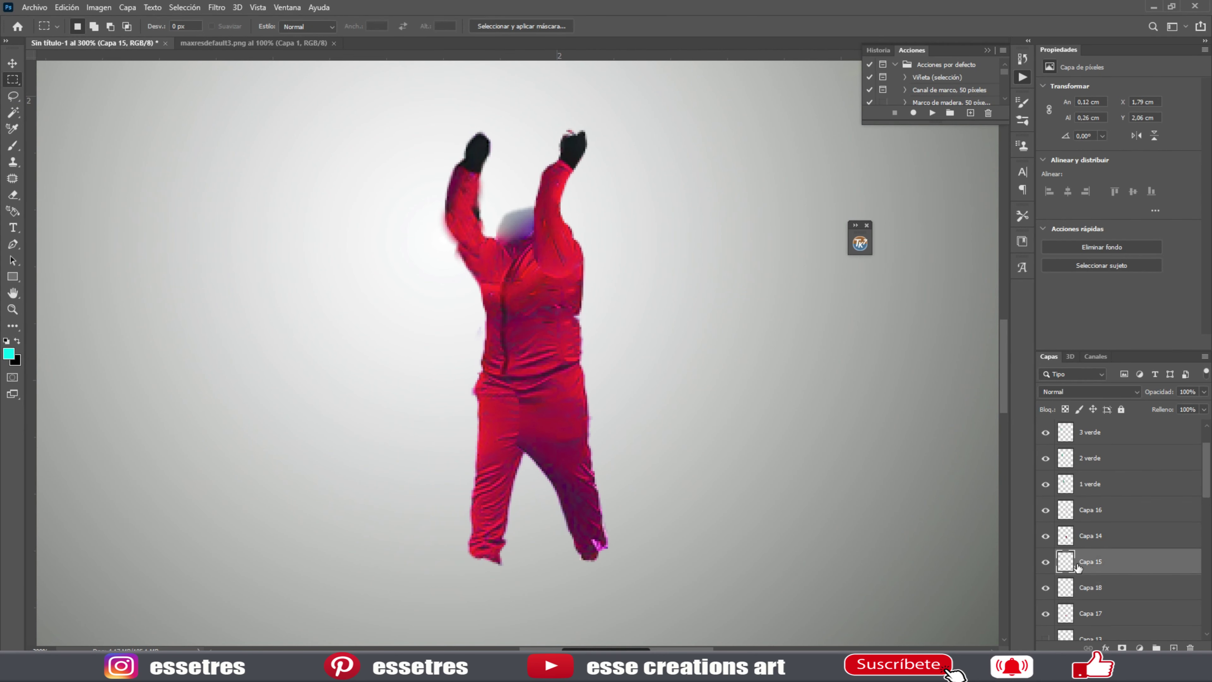
key(ctrl+e)
Copy the figure's lower leg, rotate it into place, and merge it into Capa 14.
drag(470, 477, 473, 480)
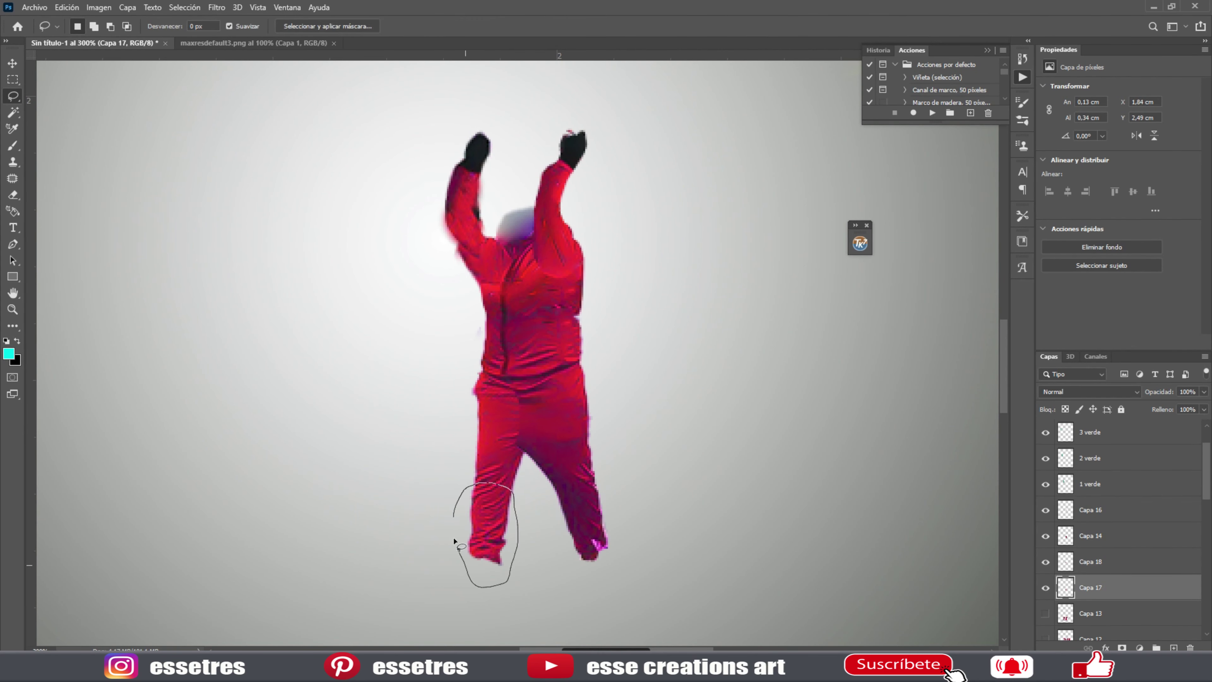
key(ctrl+j)
key(ctrl+t)
drag(539, 554, 514, 527)
key(Return)
key(ctrl+e)
key(ctrl+e)
key(ctrl+e)
key(l)
drag(432, 168, 473, 265)
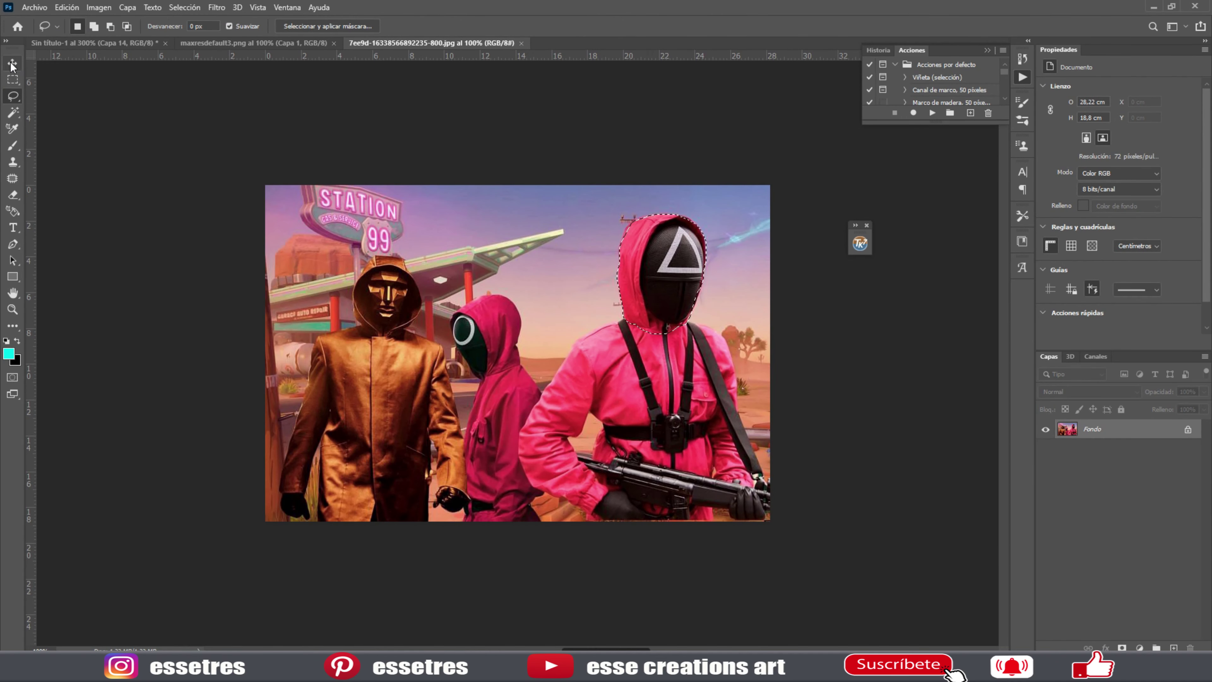
Scale and tilt the triangle-masked guard head onto the figure's shoulders, layered below Capa 14.
drag(663, 286, 373, 246)
key(ctrl+t)
right_click(372, 246)
drag(549, 454, 401, 320)
drag(353, 287, 520, 200)
drag(549, 248, 534, 216)
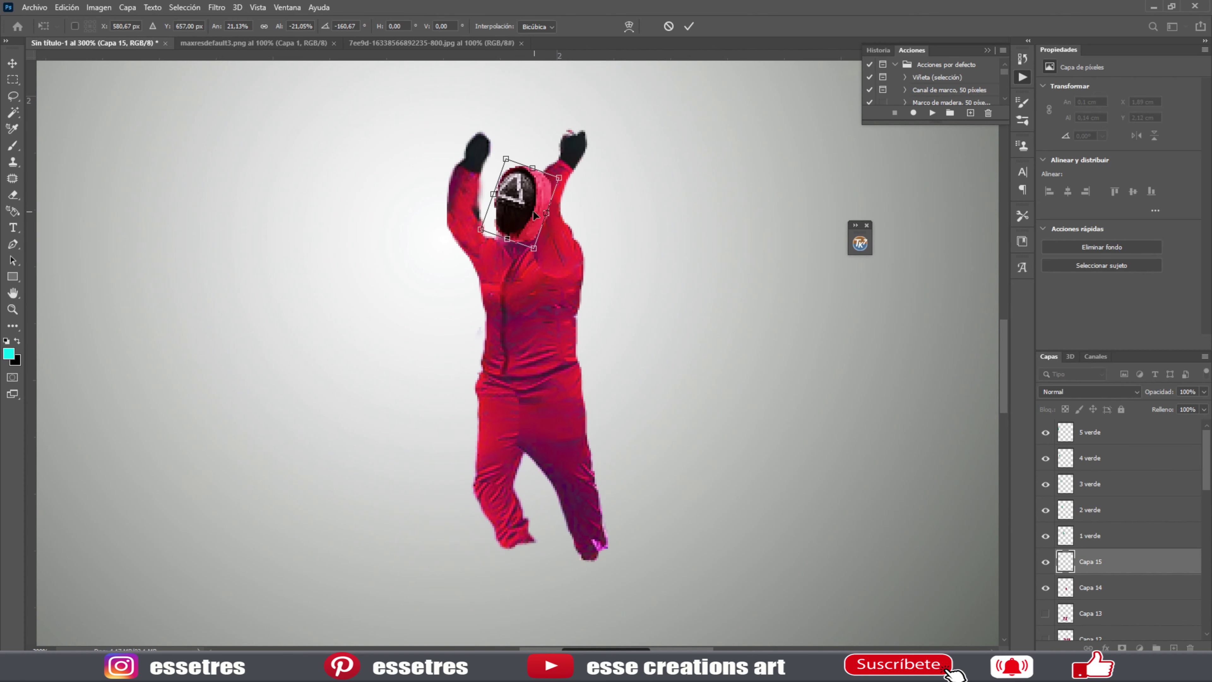
key(Return)
drag(1098, 562, 1112, 582)
click(1066, 562)
key(l)
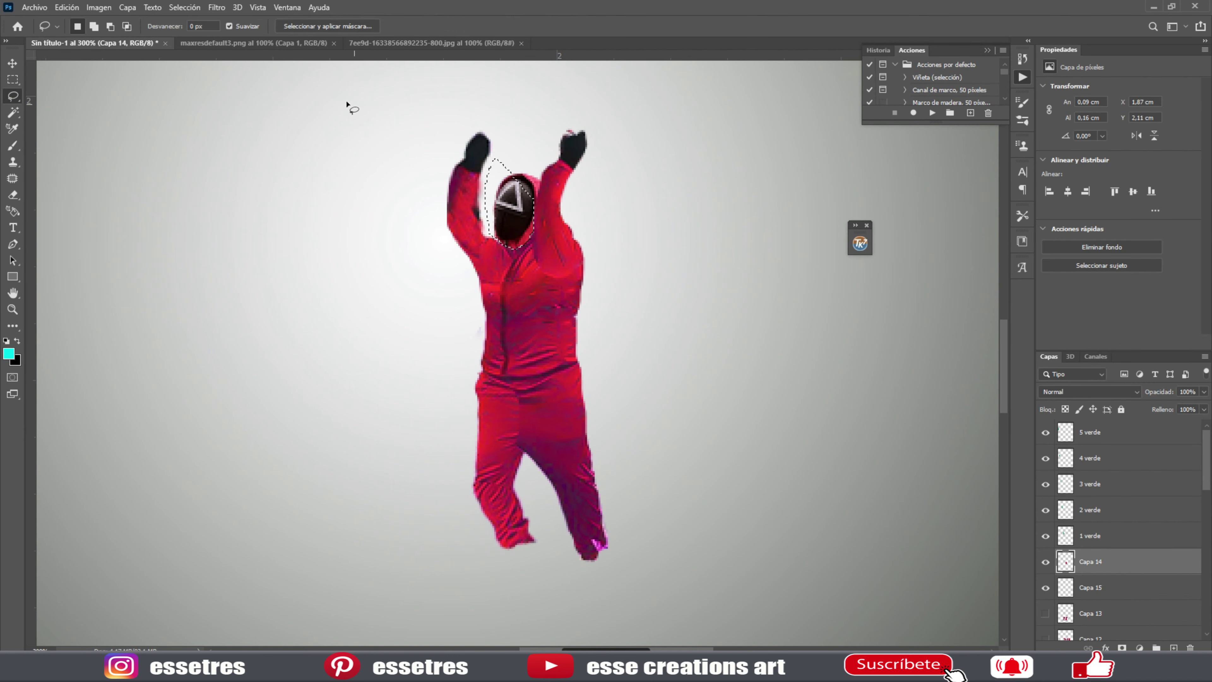
key(z)
key(ctrl+0)
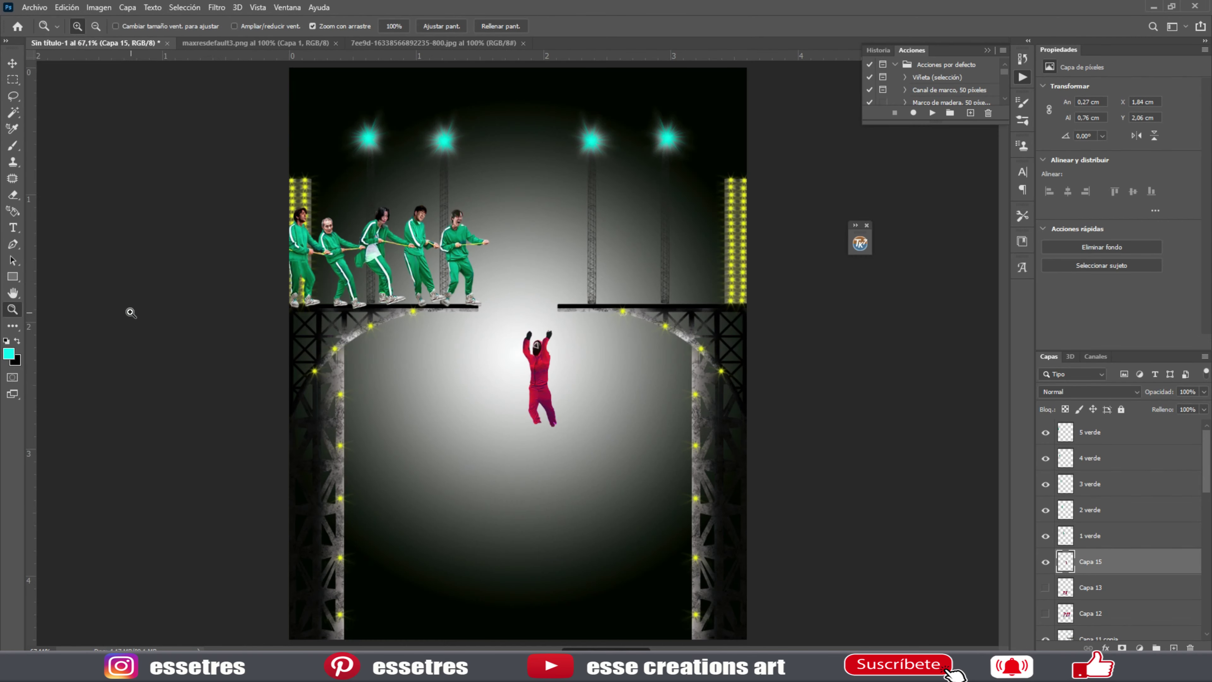
key(ctrl+o)
Open the boots image and copy each boot onto its own layer.
double_click(358, 124)
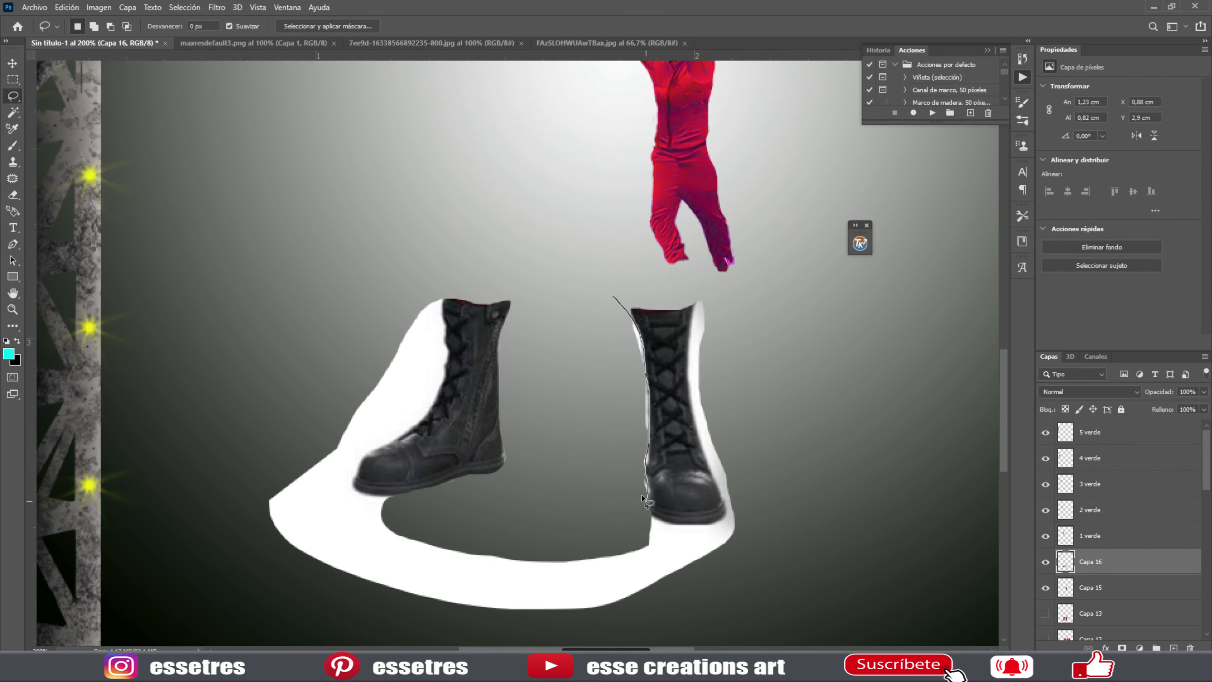
right_click(642, 513)
click(717, 460)
drag(419, 292, 448, 368)
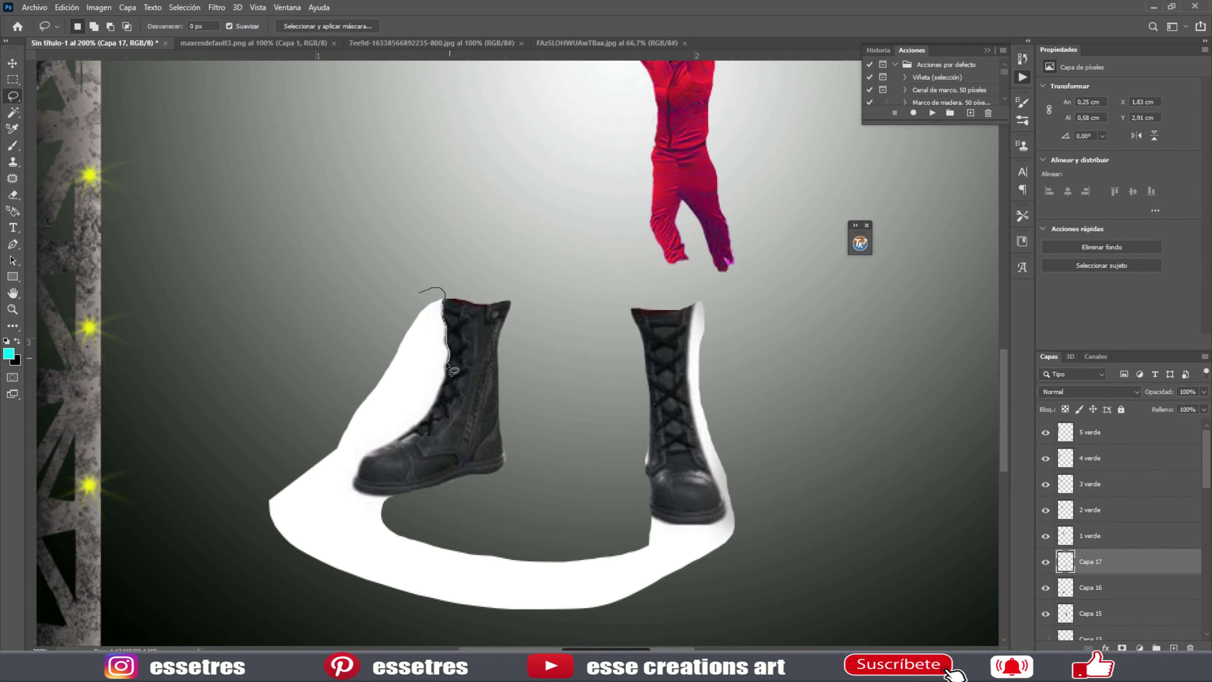
drag(397, 497, 509, 373)
right_click(509, 373)
click(549, 464)
click(1045, 613)
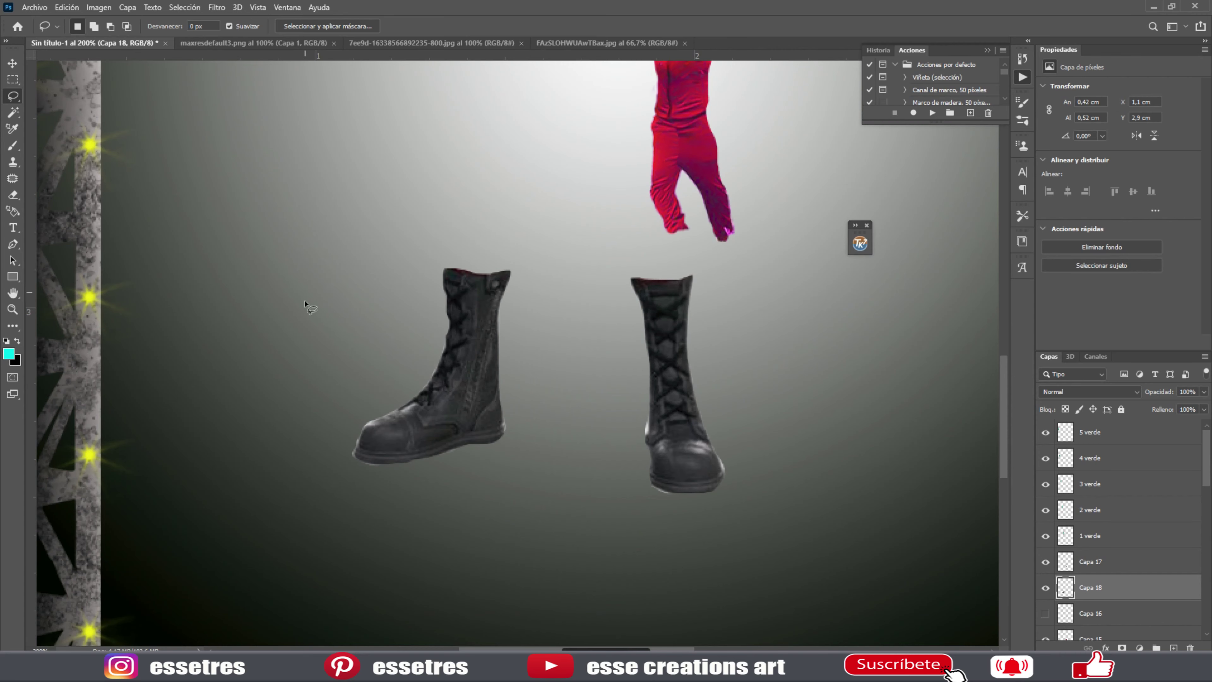
Scale and move both boots onto the hanging figure's legs.
key(ctrl+t)
drag(520, 466, 477, 420)
drag(436, 370, 677, 246)
key(Return)
key(m)
ctrl+click(679, 374)
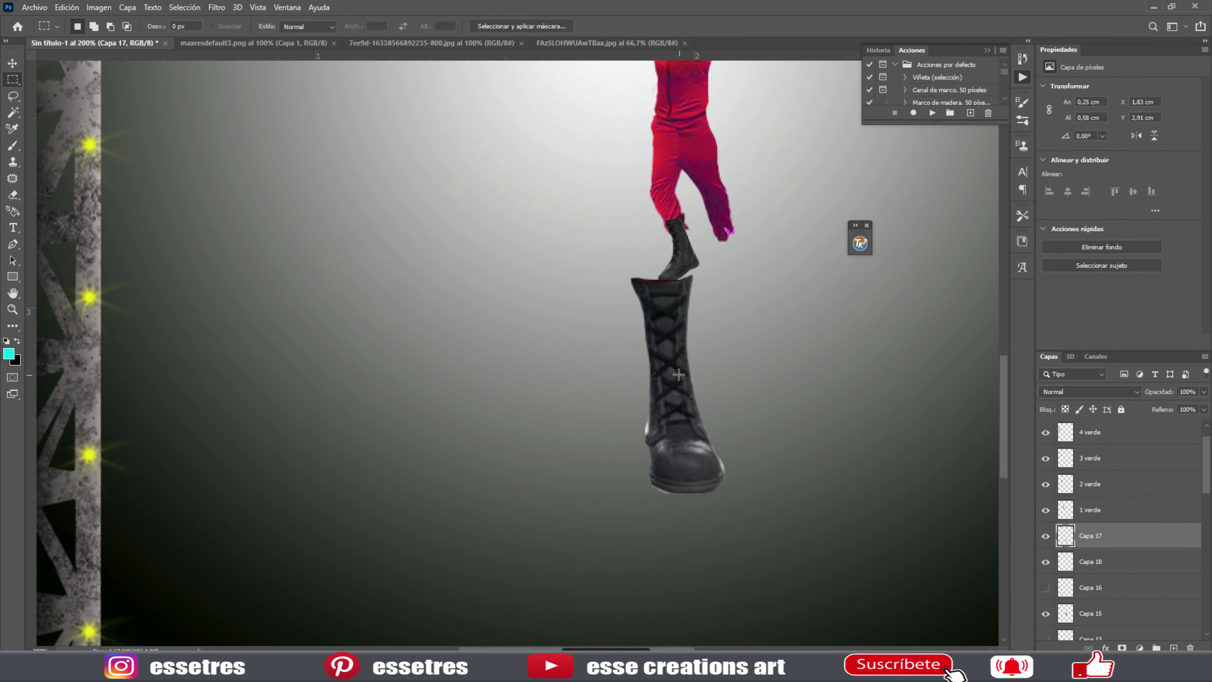
key(ctrl+t)
drag(679, 375, 724, 242)
key(Return)
Duplicate the boots layer as a hidden spare named 'botas'.
key(z)
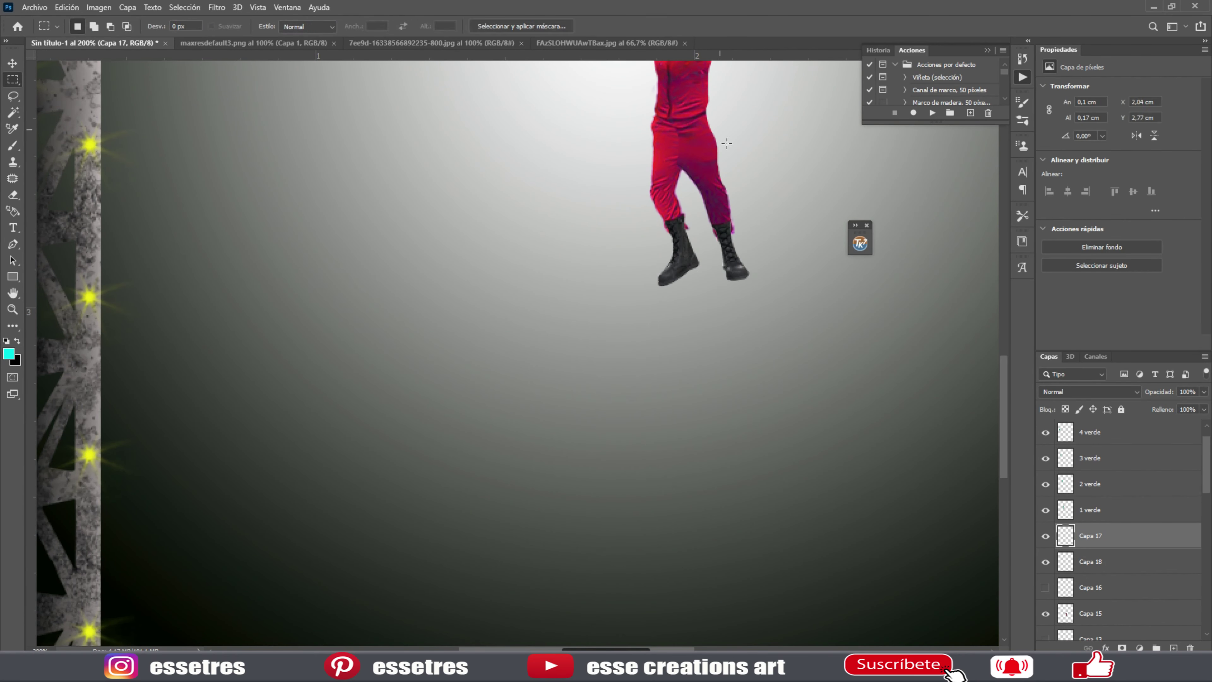
key(alt+bracketleft)
key(ctrl+0)
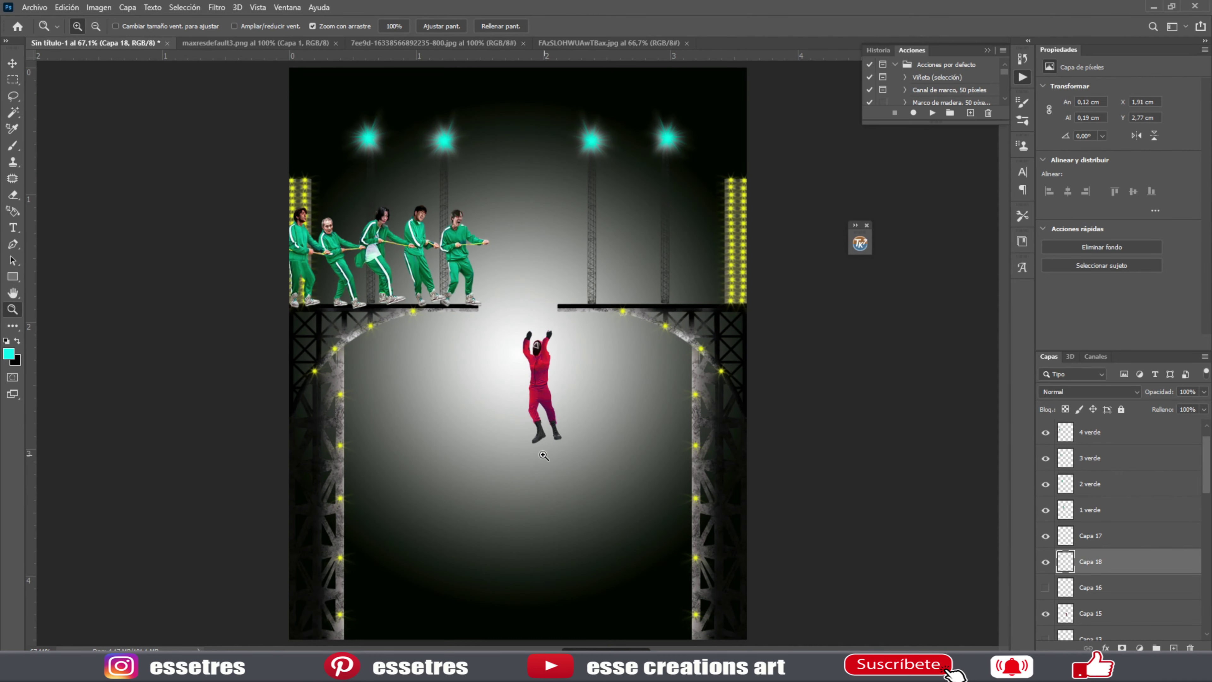
drag(543, 455, 620, 455)
right_click(1091, 536)
key(Return)
double_click(1090, 536)
text(bota)
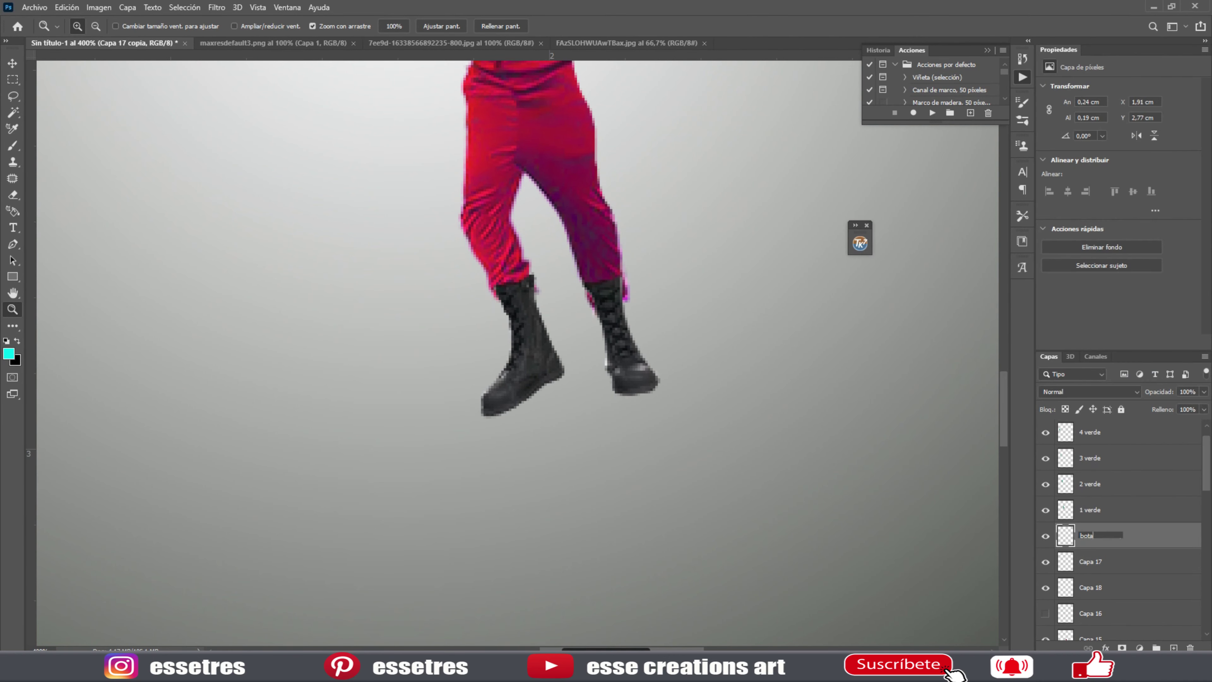
text(s)
click(1045, 535)
click(1090, 562)
Warp the right boot's toe down and tilt the left boot to follow its leg.
key(ctrl+t)
drag(634, 400, 639, 431)
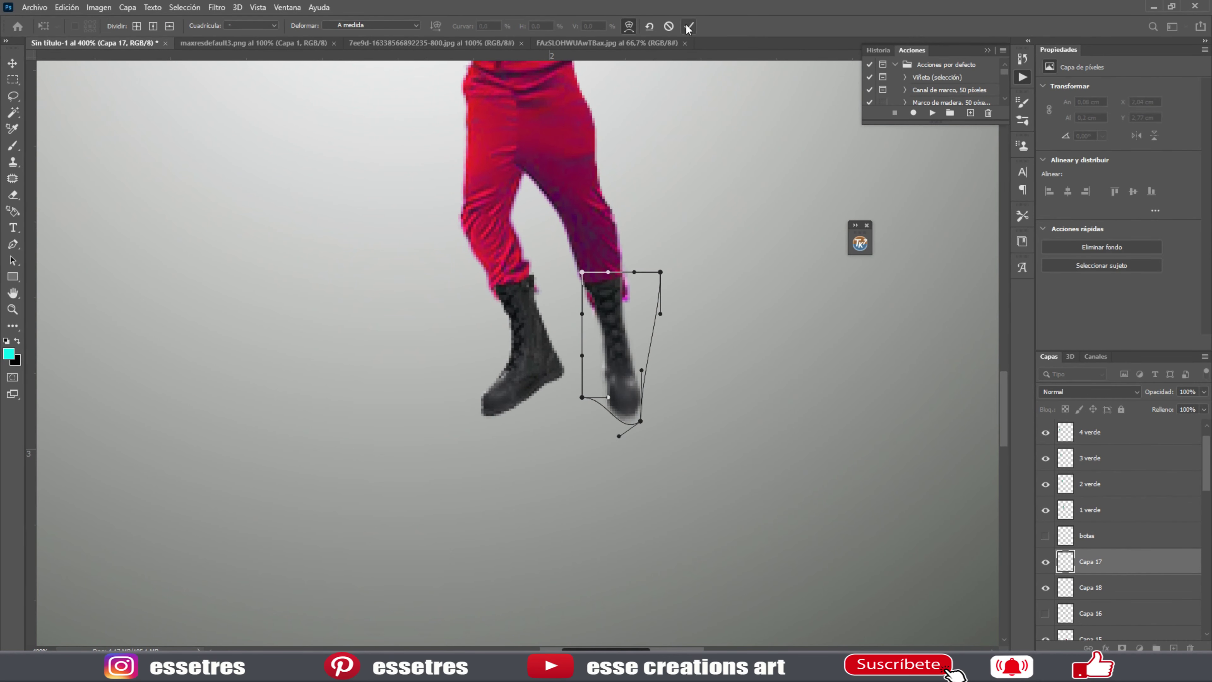
click(688, 29)
key(m)
drag(473, 282, 573, 422)
key(ctrl+shift+j)
key(ctrl+t)
drag(568, 376, 572, 396)
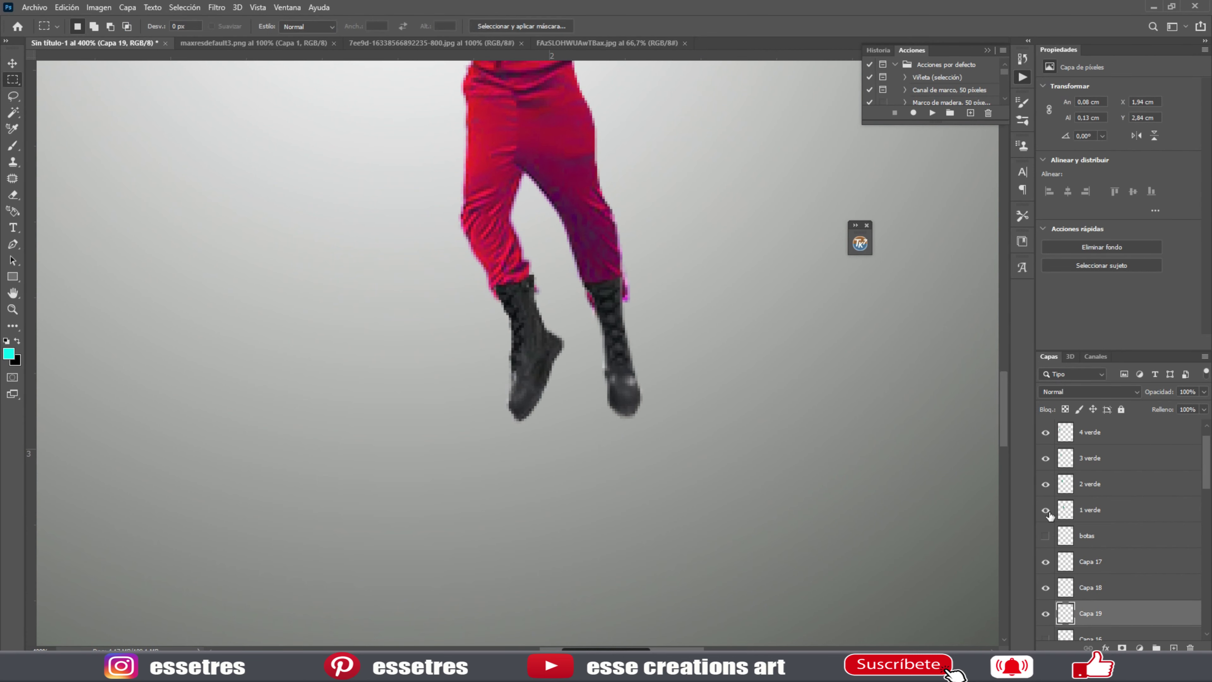
key(ctrl+z)
key(ctrl+z)
key(ctrl+z)
key(ctrl+z)
key(ctrl+z)
key(ctrl+z)
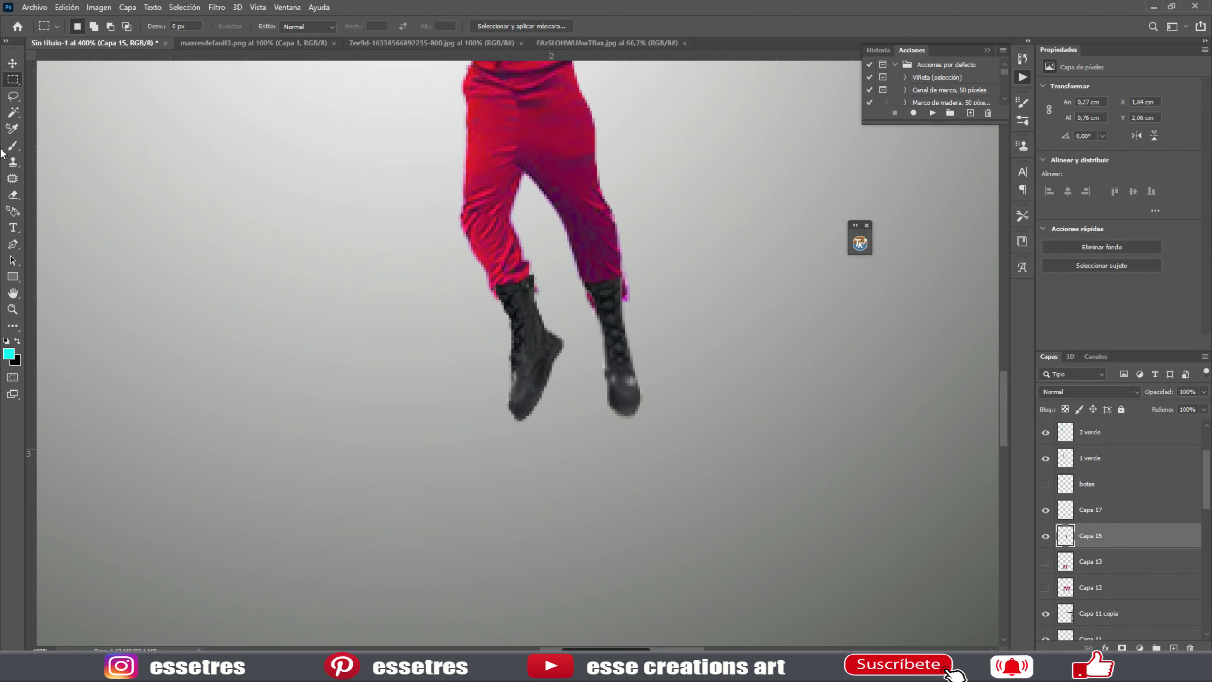
key(z)
key(ctrl+0)
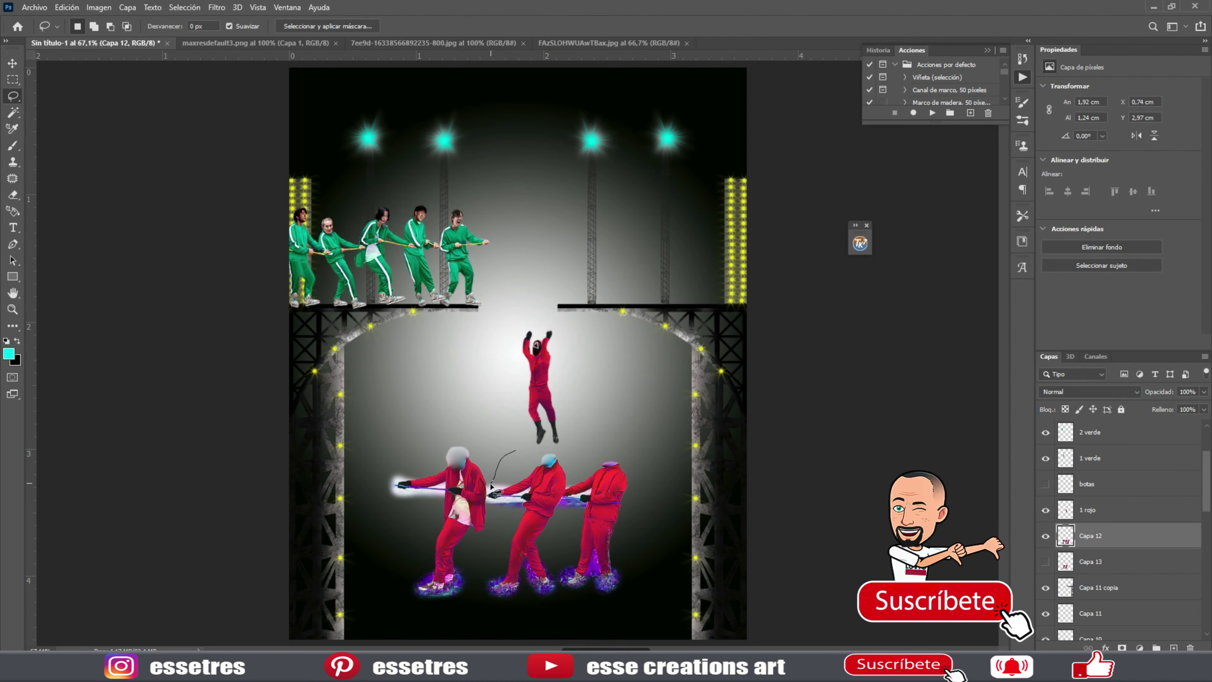
Copy the rope-pulling red guard to its own layer and reposition it on the right platform.
right_click(536, 506)
mouse_move(492, 486)
mouse_down()
mouse_move(536, 507)
mouse_move(568, 246)
mouse_up()
click(573, 361)
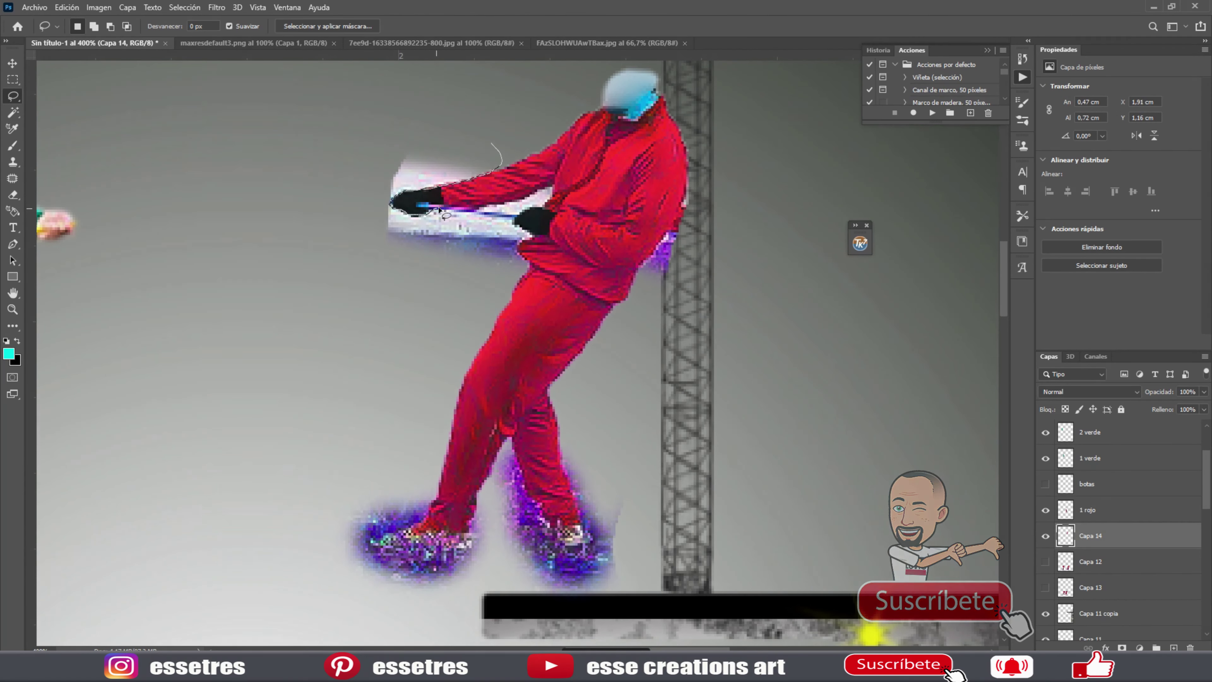
drag(491, 142, 335, 147)
scroll(402, 309, down, 3)
drag(402, 309, 489, 375)
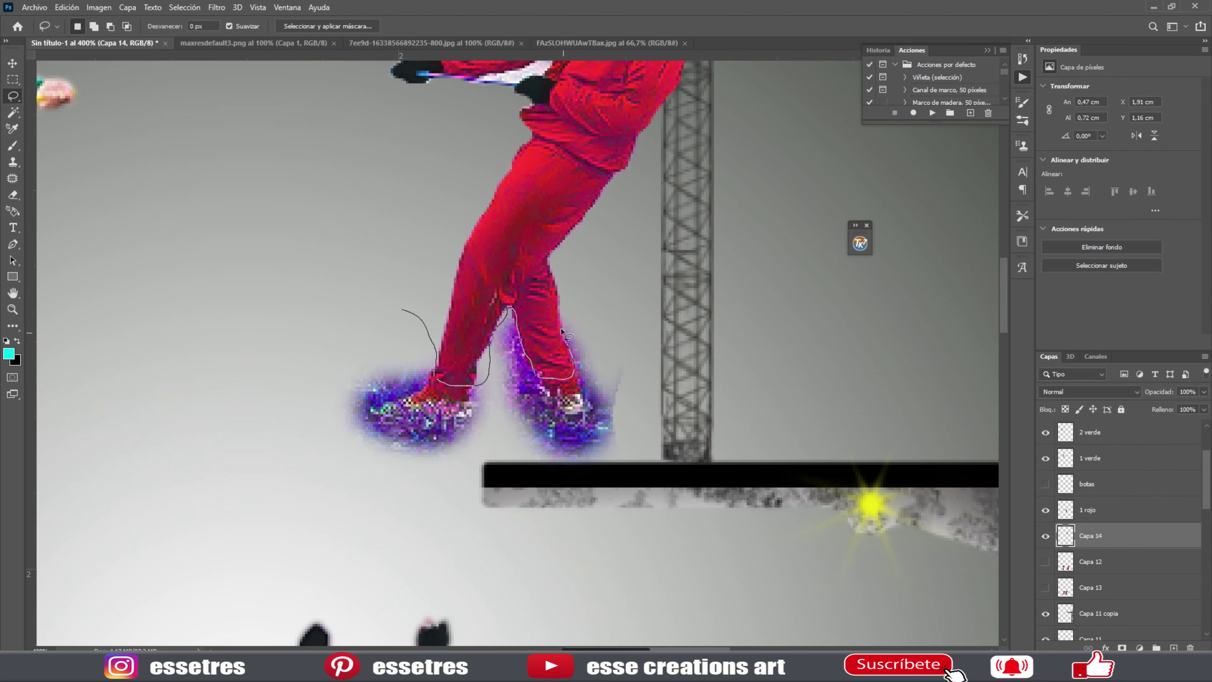
drag(562, 331, 566, 335)
scroll(292, 284, down, 3)
scroll(427, 246, up, 6)
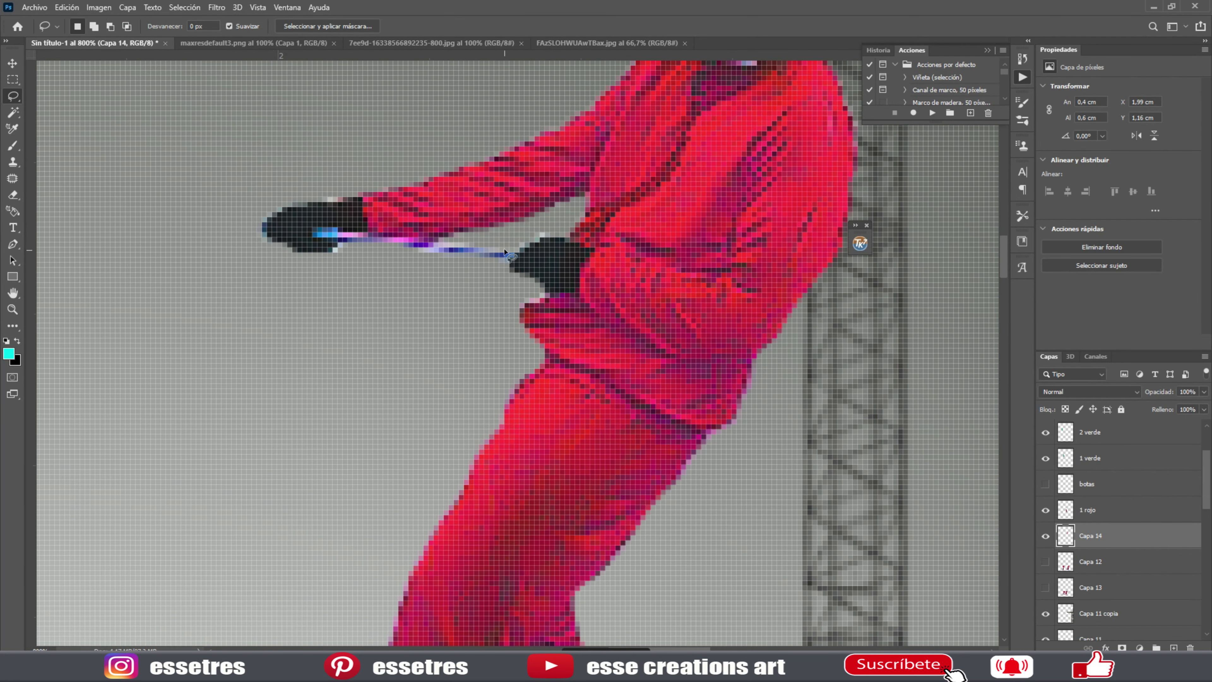
key(ctrl+0)
key(ctrl+t)
click(689, 29)
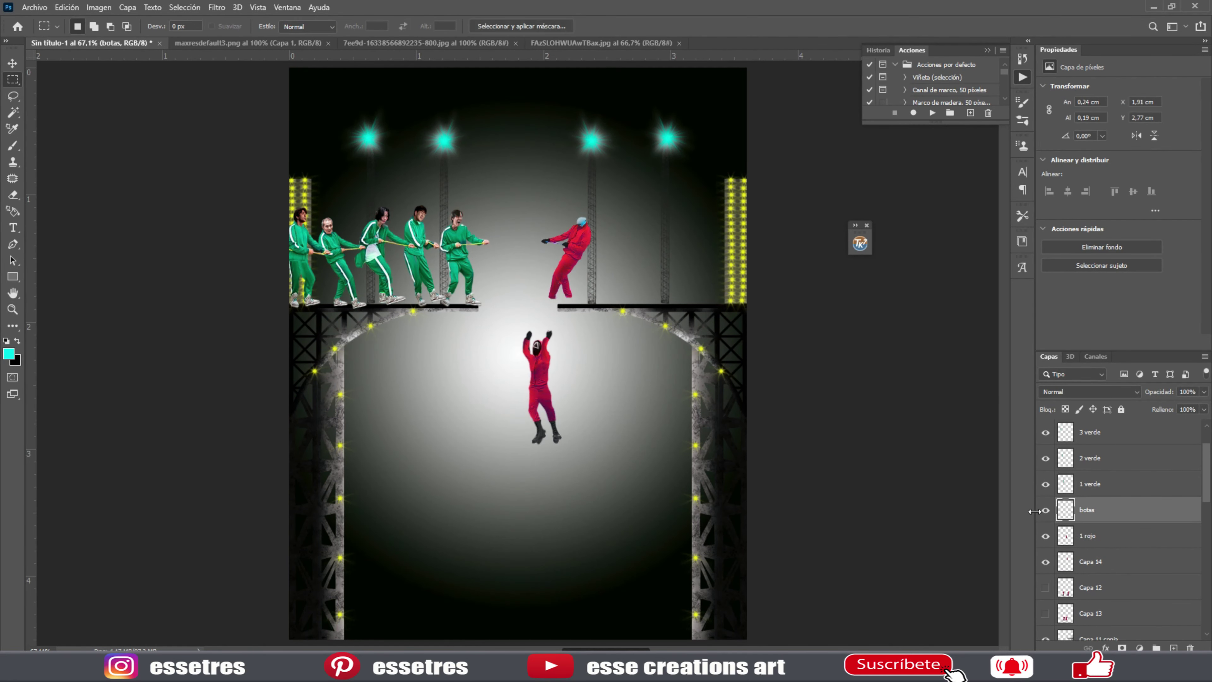
Duplicate the botas layer, erase the extra boot, and fit one boot under the guard's leg.
click(1046, 484)
right_click(1098, 484)
click(571, 294)
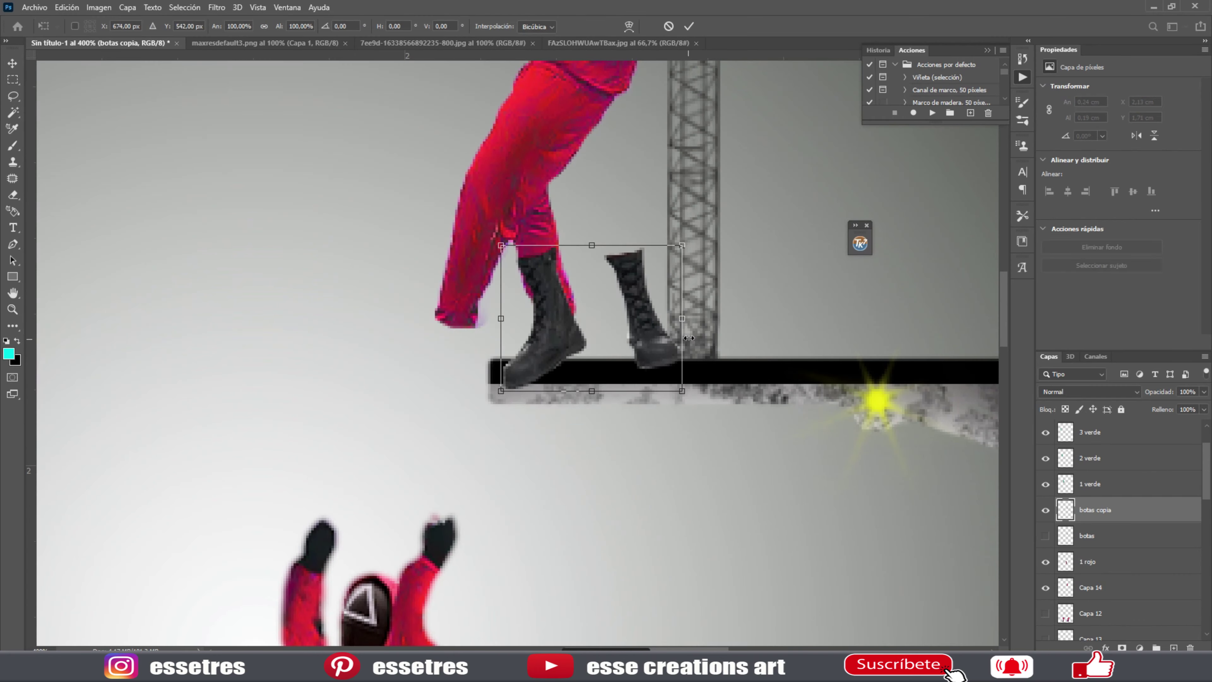
mouse_move(588, 310)
mouse_down()
mouse_move(504, 388)
mouse_move(740, 385)
mouse_up()
click(912, 190)
click(1098, 509)
key(e)
key(ctrl+t)
drag(541, 334, 525, 305)
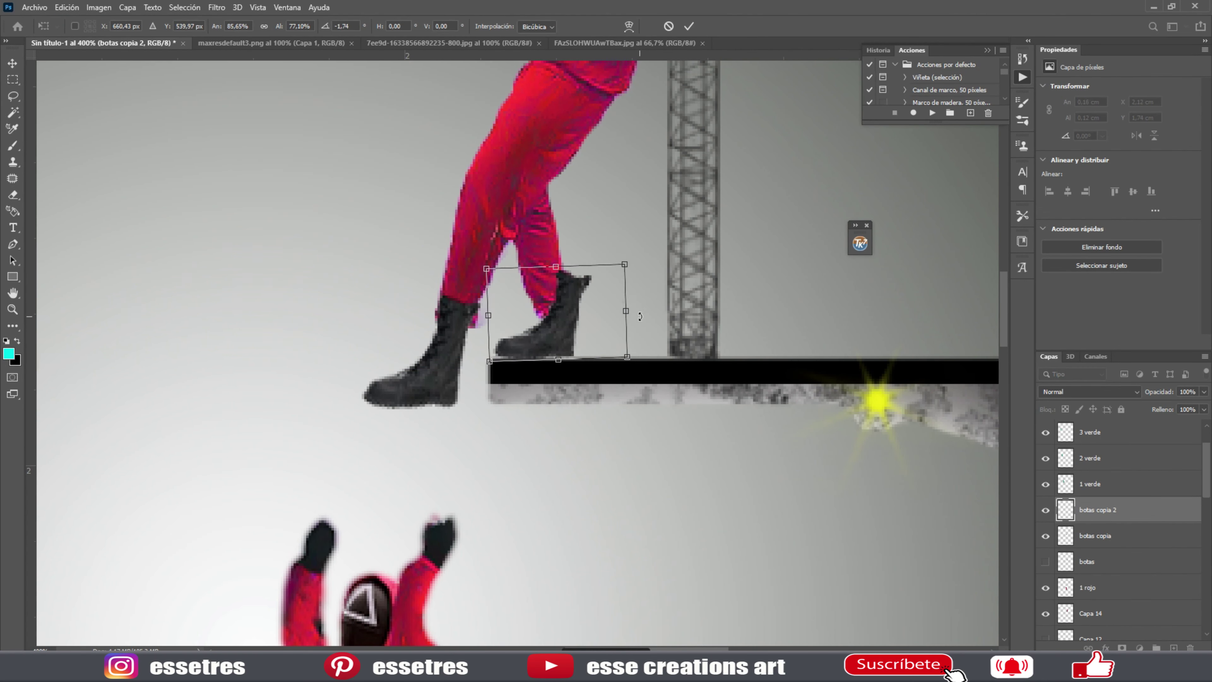
drag(601, 267, 631, 291)
key(Return)
Copy the right boot onto the rear foot, then stack 1 rojo above botas and Capa 14 above 1 rojo.
key(l)
mouse_move(527, 394)
mouse_down()
mouse_move(547, 418)
mouse_move(563, 367)
mouse_move(544, 335)
mouse_up()
right_click(563, 367)
click(601, 444)
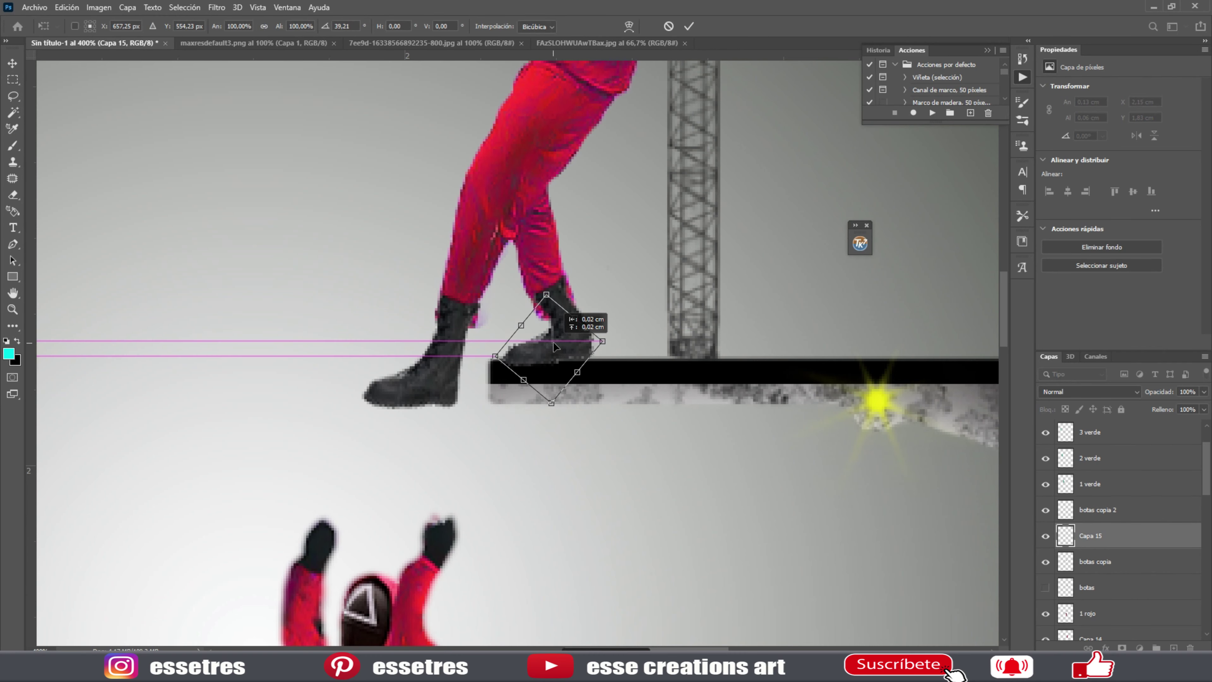
key(m)
drag(1089, 613, 1089, 581)
key(l)
drag(433, 274, 448, 330)
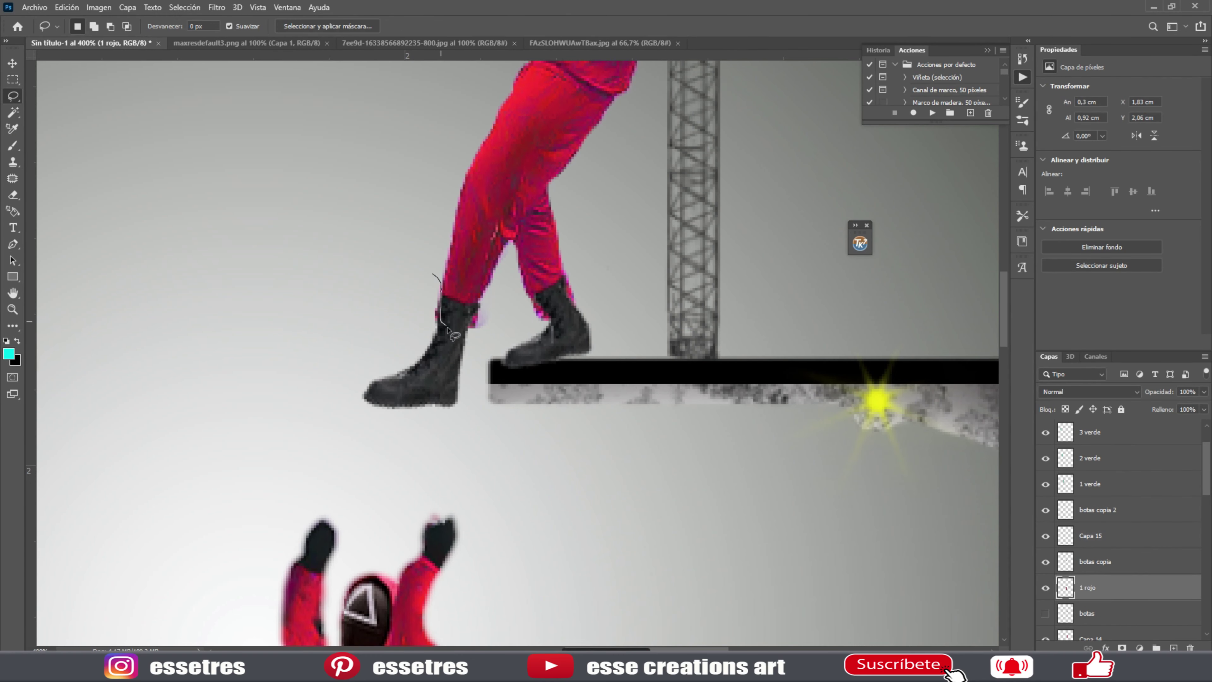
scroll(390, 316, up, 5)
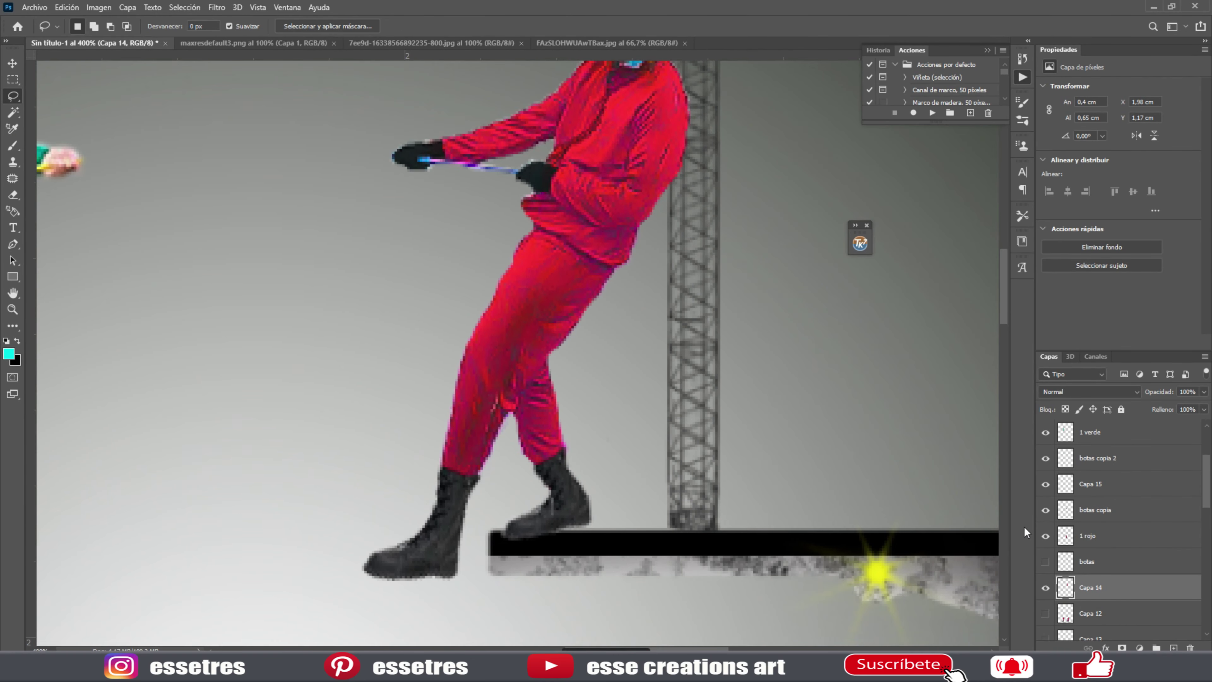
drag(1114, 587, 1115, 536)
click(1097, 458)
key(ctrl+0)
Show Capa 14 and patch a flawed area on the headless figure's red trousers.
key(ctrl+Tab)
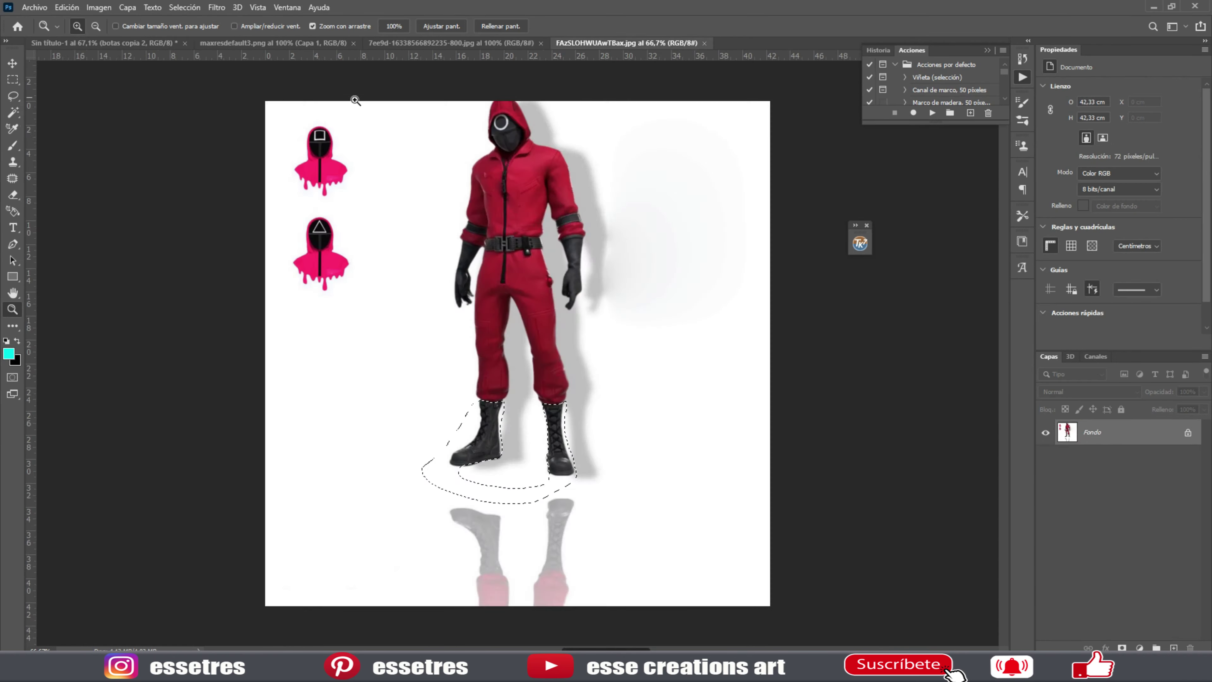
key(ctrl+Tab)
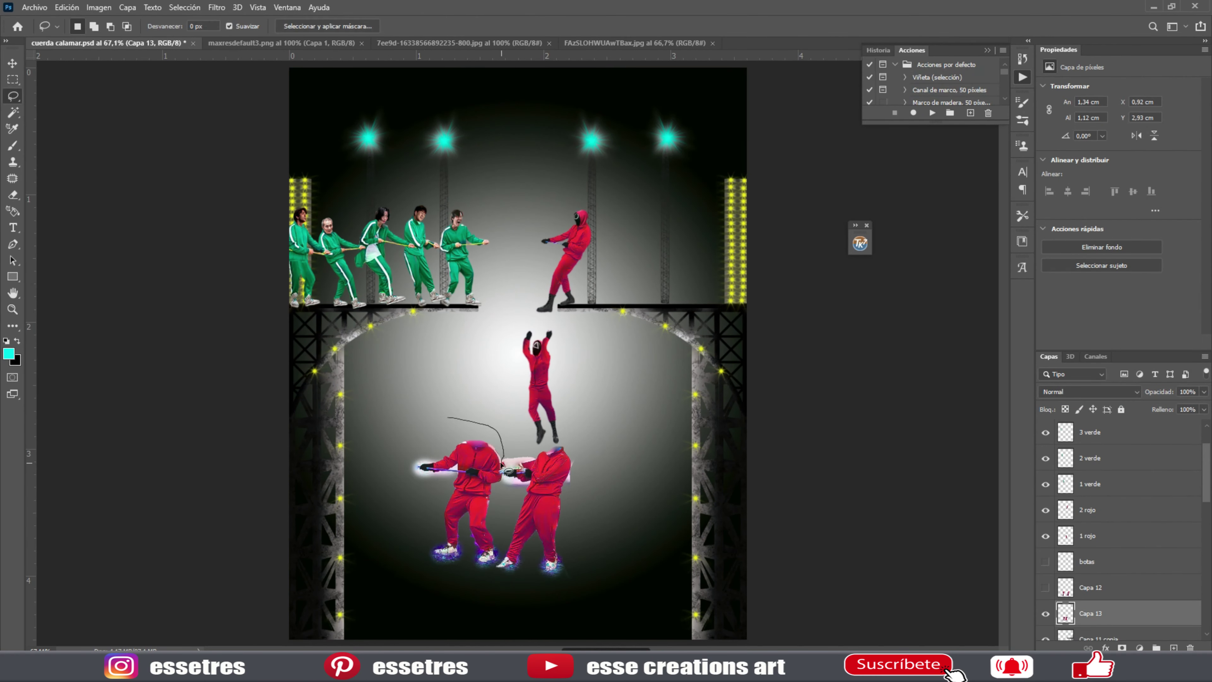
click(1045, 613)
drag(516, 253, 409, 244)
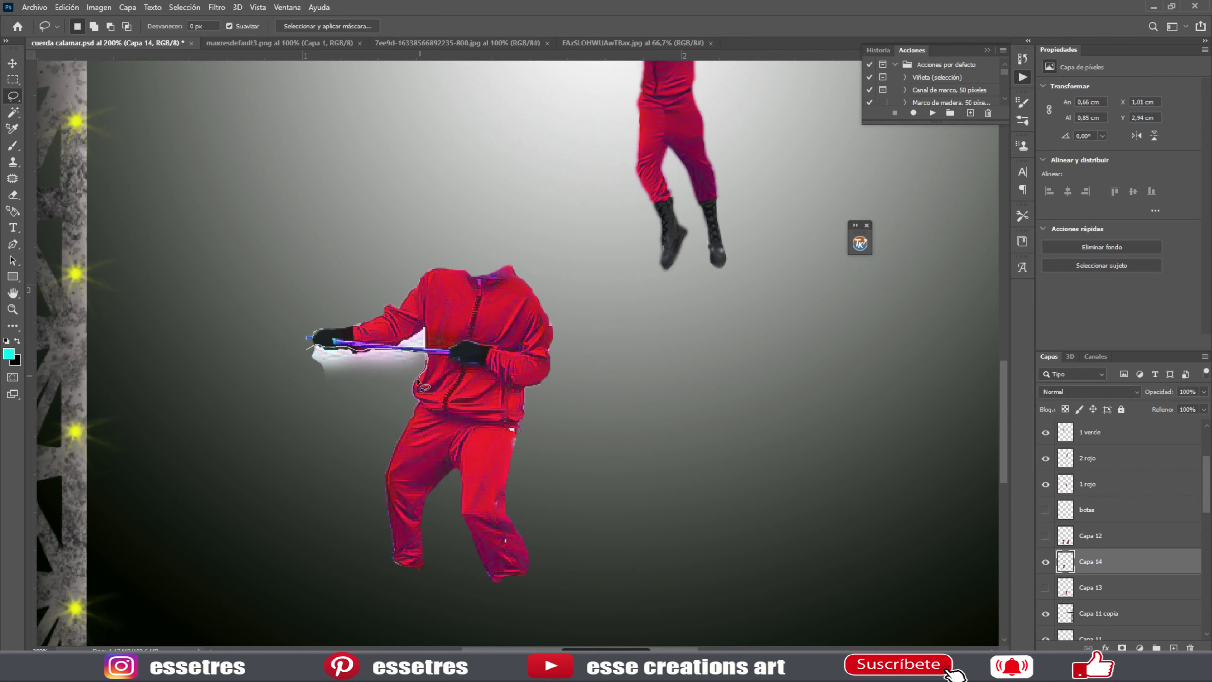
scroll(406, 339, up, 3)
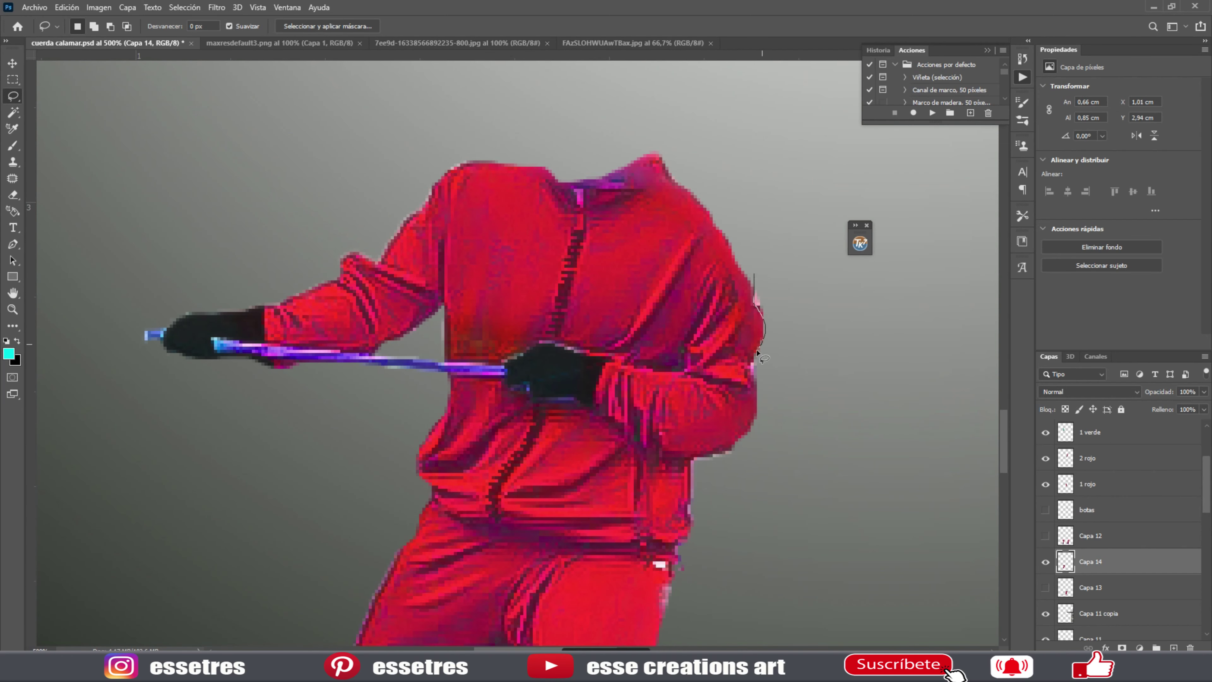
drag(675, 577, 907, 382)
key(j)
scroll(661, 245, down, 5)
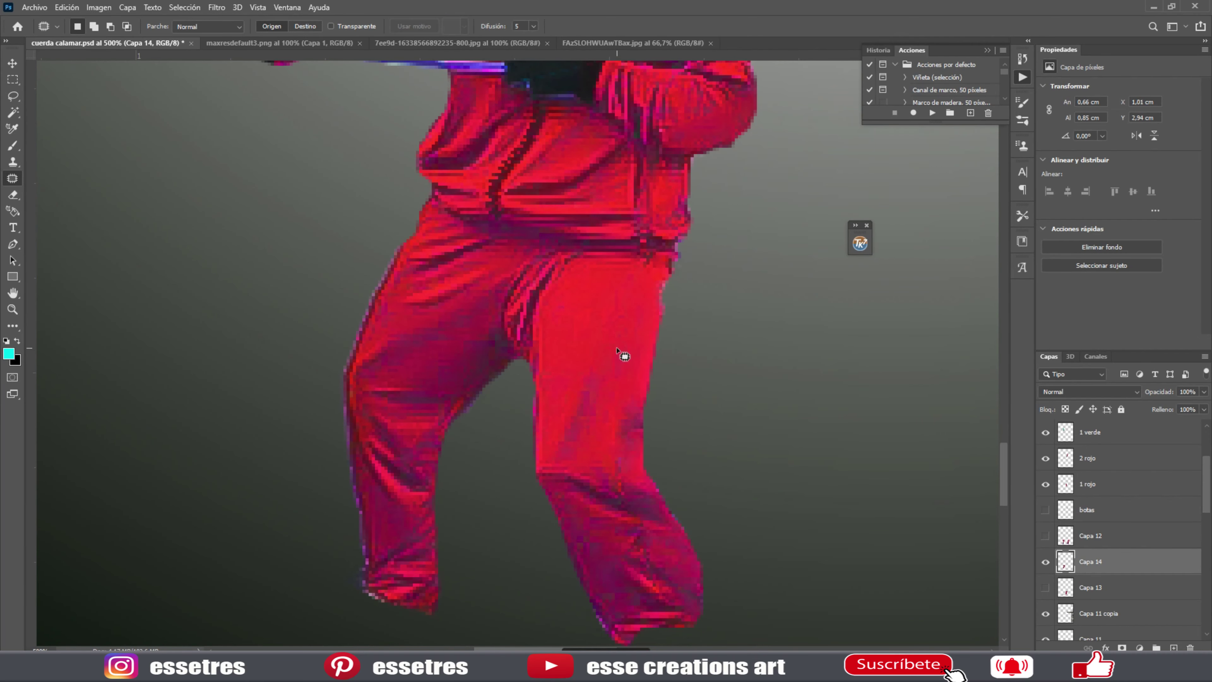
Move the headless red figure up to the rope line, shrinking and tilting it beside the guard.
key(ctrl+0)
key(ctrl+t)
mouse_move(460, 495)
mouse_down()
mouse_move(501, 262)
mouse_move(618, 260)
mouse_up()
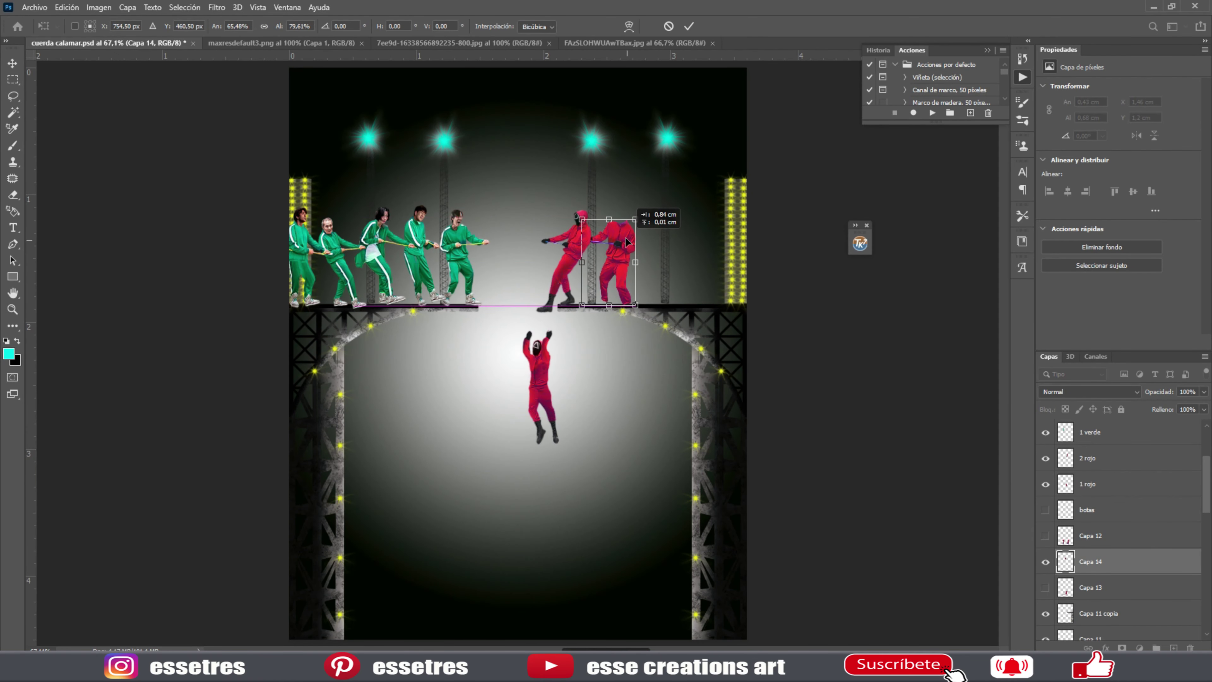
drag(642, 213, 638, 223)
Commit the figure's placement and fit a duplicated black boot onto one of its feet.
click(688, 26)
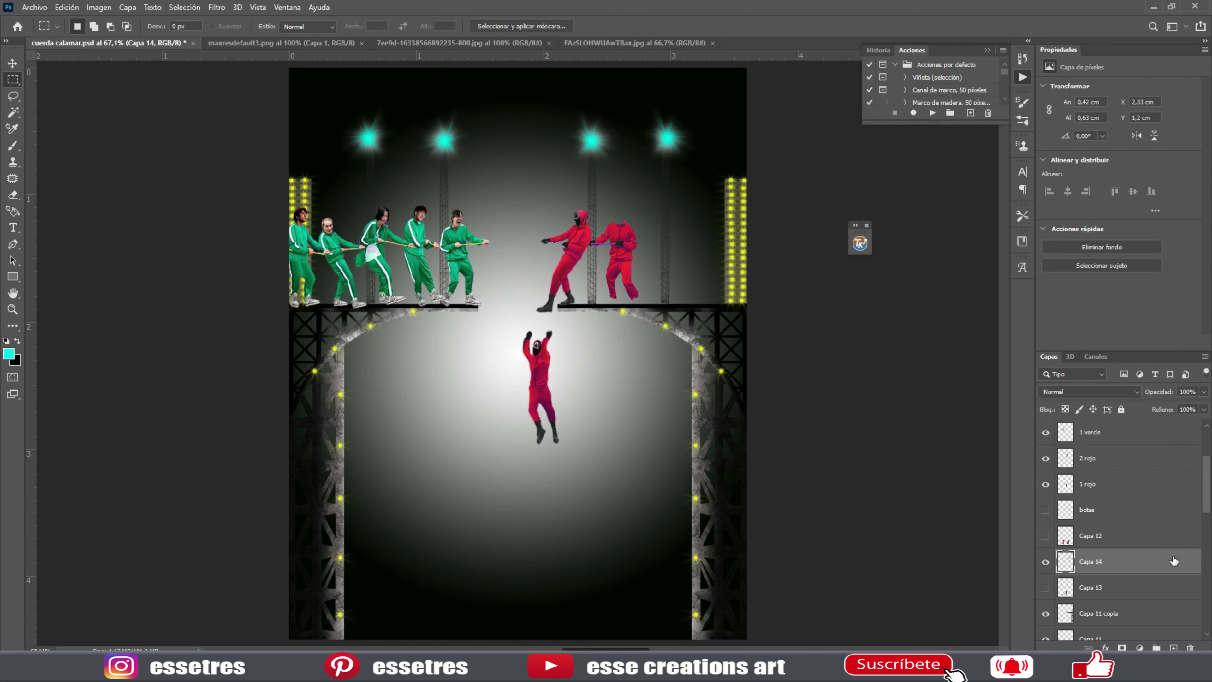
click(1093, 509)
click(1045, 509)
key(ctrl+j)
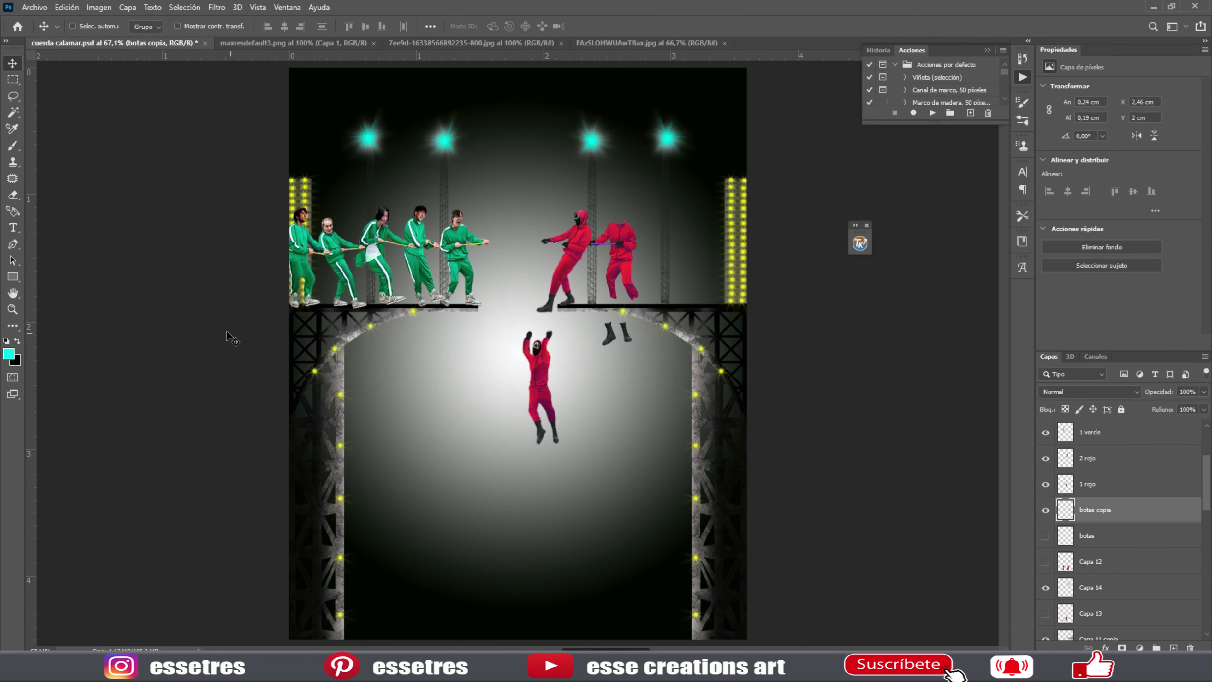
scroll(508, 433, up, 5)
drag(541, 430, 549, 277)
key(ctrl+t)
mouse_move(580, 229)
mouse_down()
mouse_move(591, 249)
mouse_move(585, 241)
mouse_up()
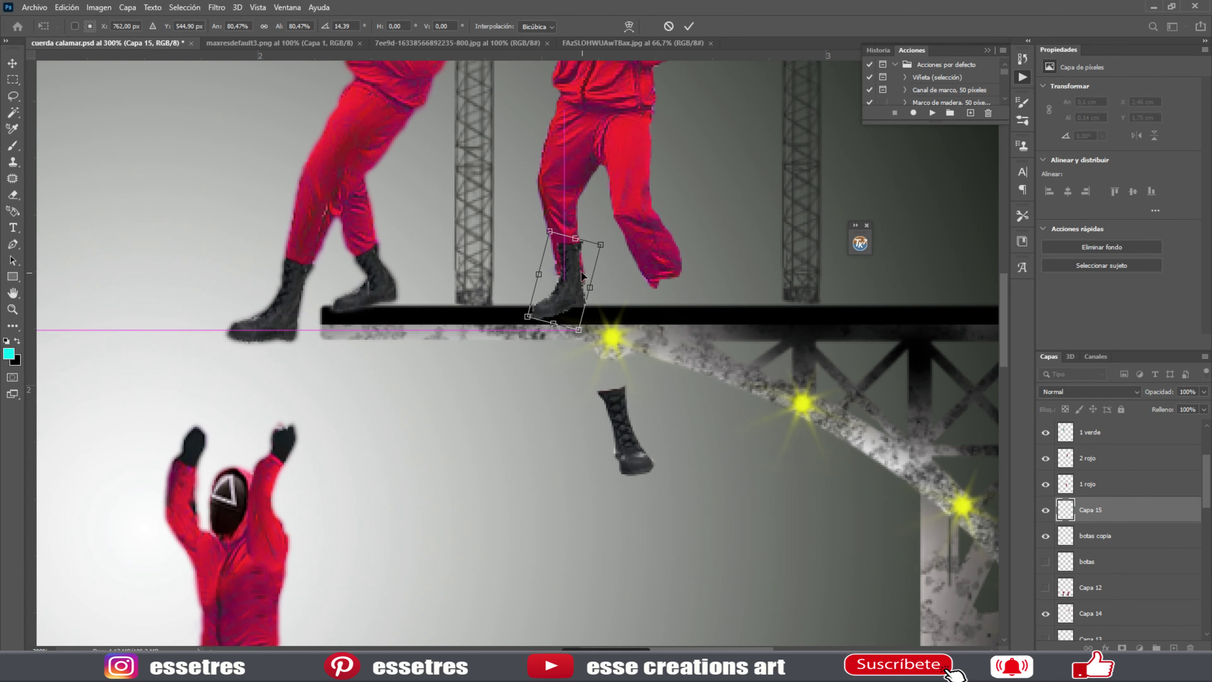
key(Return)
Move the remaining boot onto the second red figure's other foot.
key(m)
click(1093, 535)
right_click(663, 540)
click(663, 535)
drag(625, 429, 668, 275)
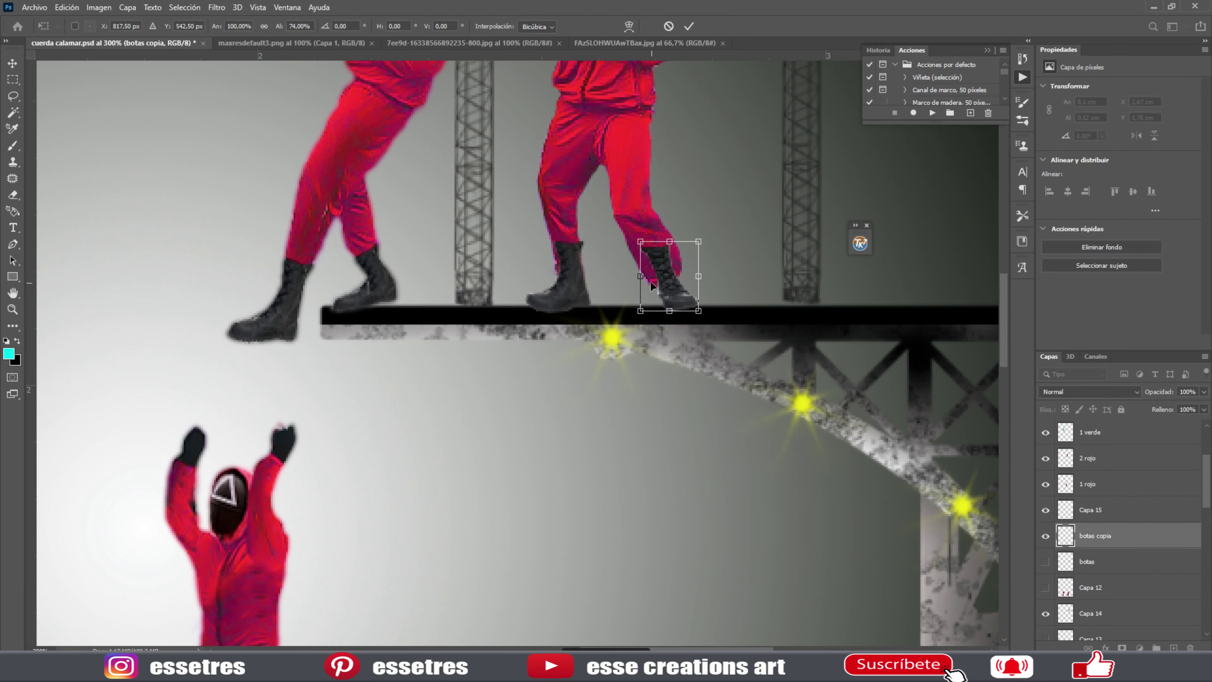
key(Return)
Move the boots layer above Capa 15 and Capa 14 above Capa 12, then show the pink-guards photo.
drag(1102, 564, 1084, 498)
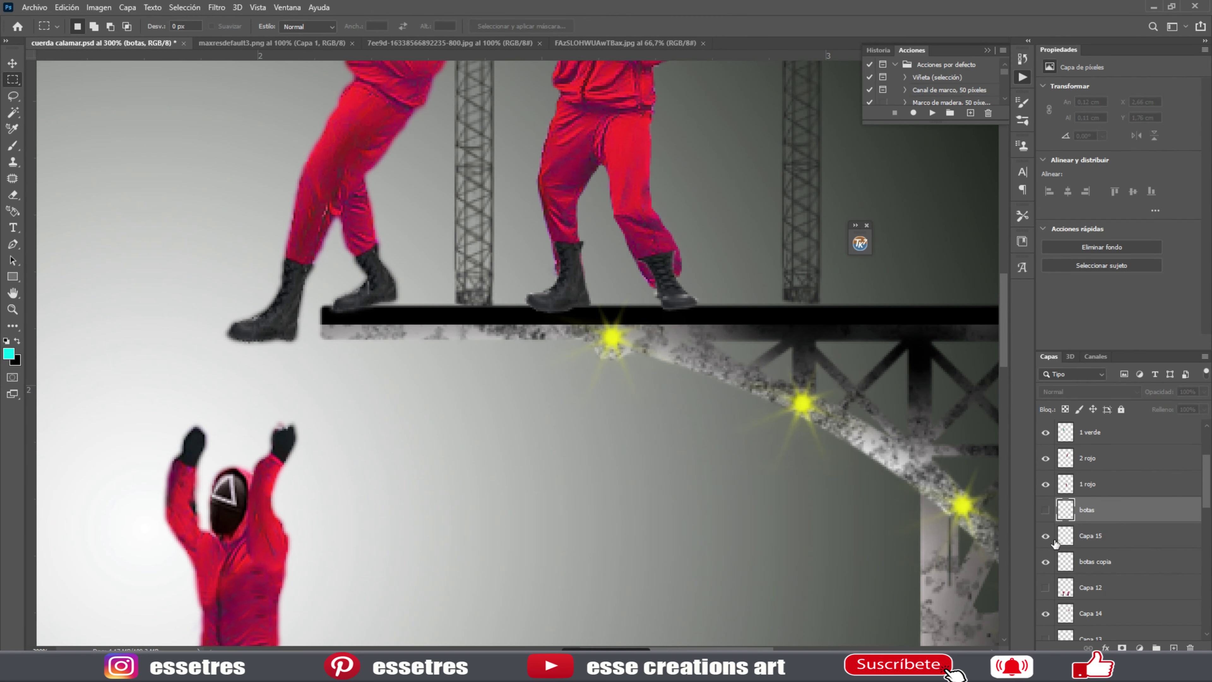
drag(1115, 584, 1115, 585)
key(l)
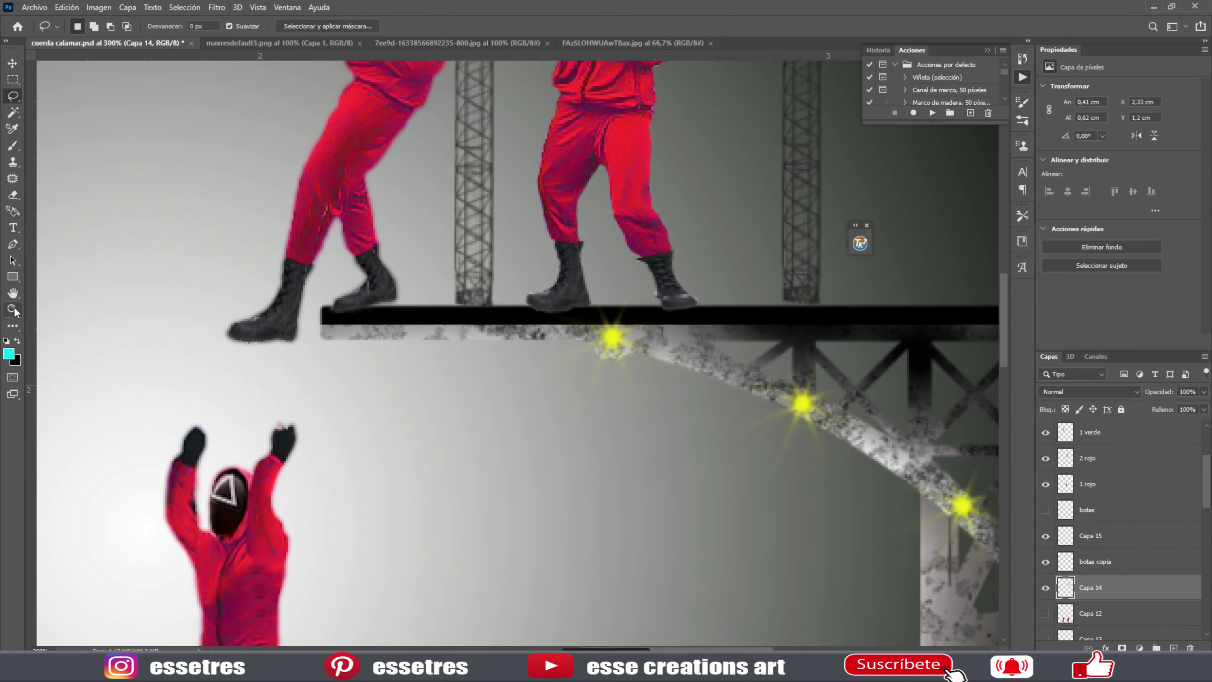
click(12, 309)
key(ctrl+0)
click(496, 44)
Move the hanging guard up under the platform edge.
key(l)
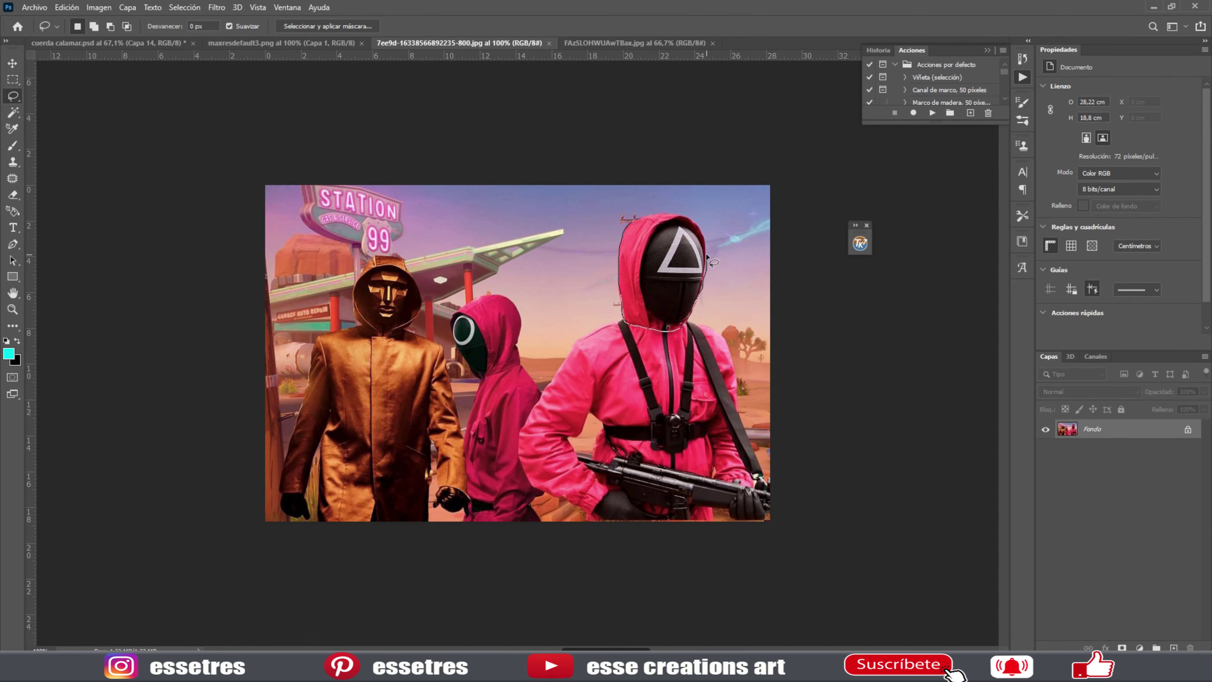
key(v)
drag(709, 261, 612, 232)
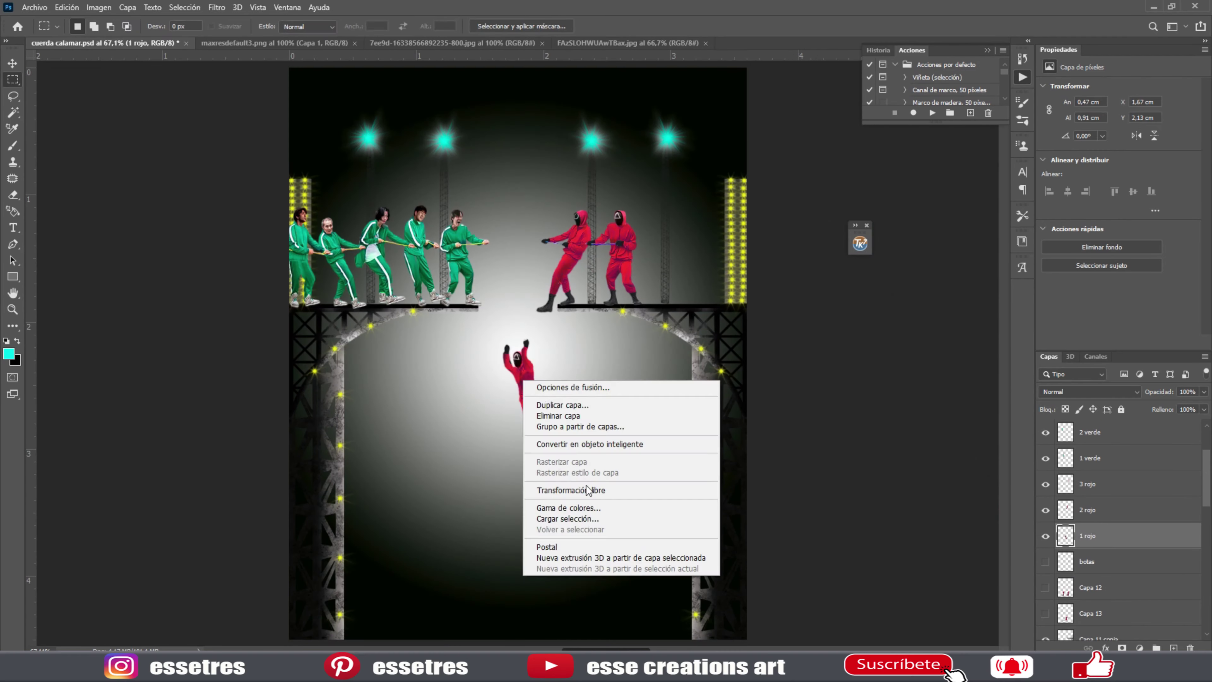
click(589, 490)
drag(537, 403, 541, 354)
click(689, 27)
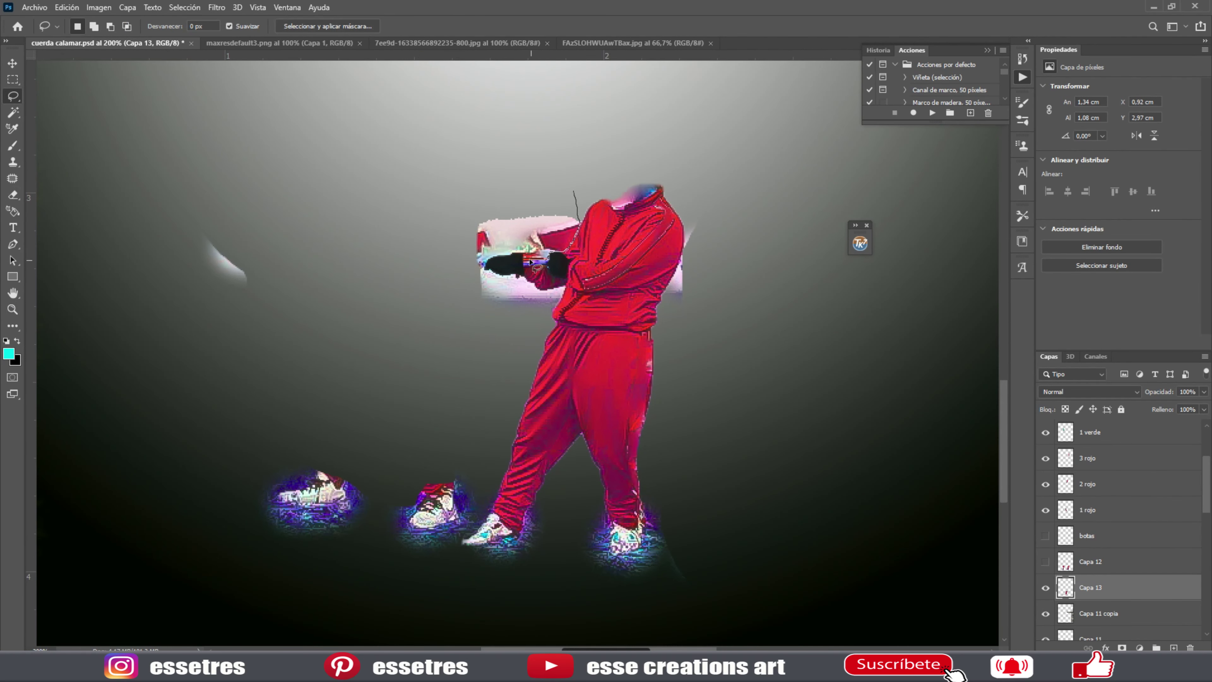
On Capa 13, delete the held pink object, boots and glow, then shrink and tilt the figure onto the right platform.
drag(530, 261, 617, 179)
key(Delete)
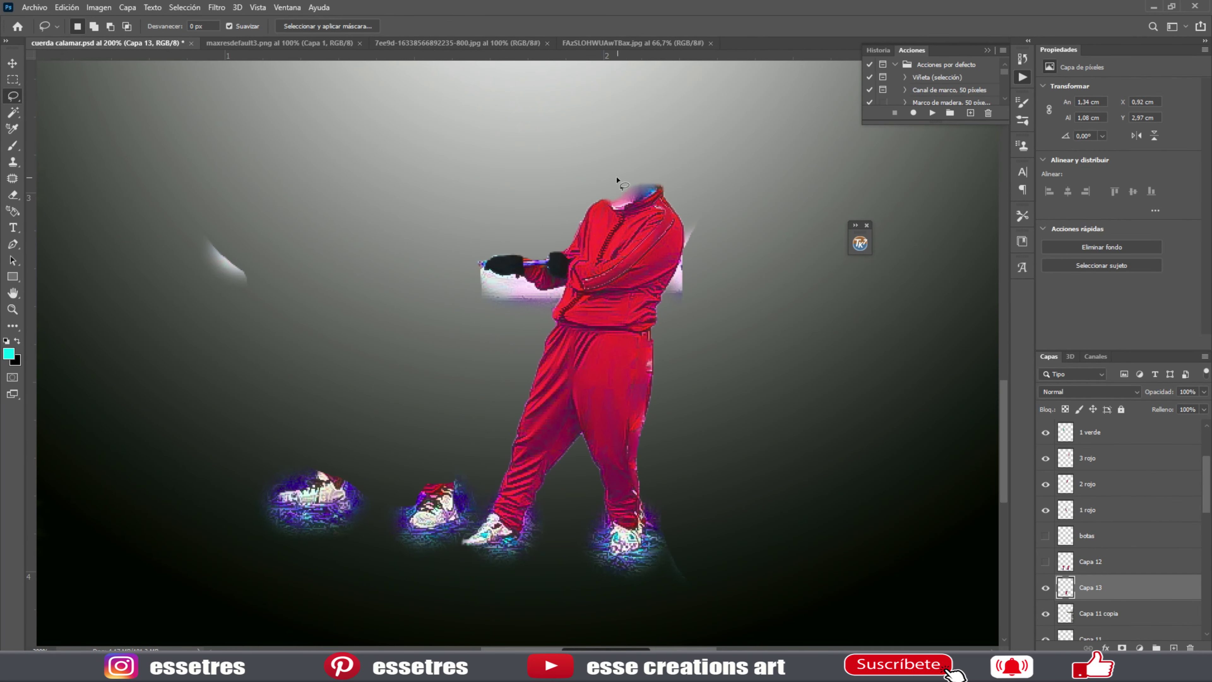
drag(490, 500, 499, 554)
key(Delete)
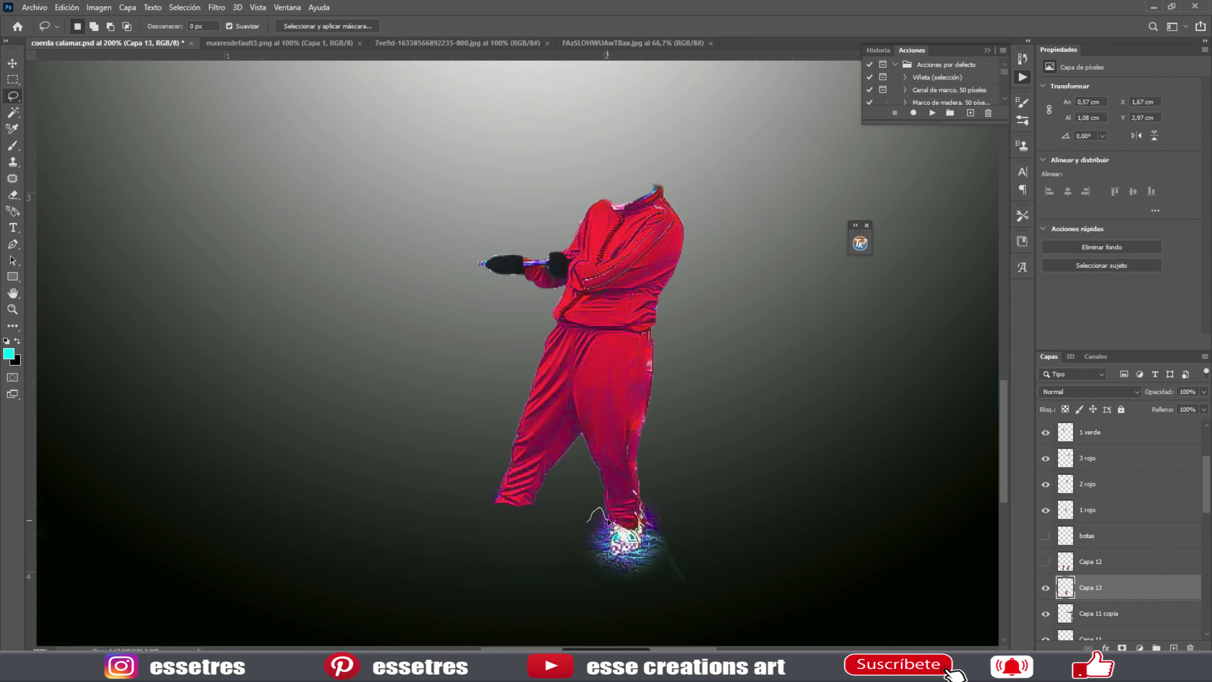
key(ctrl+d)
key(ctrl+0)
key(ctrl+t)
drag(684, 230, 692, 260)
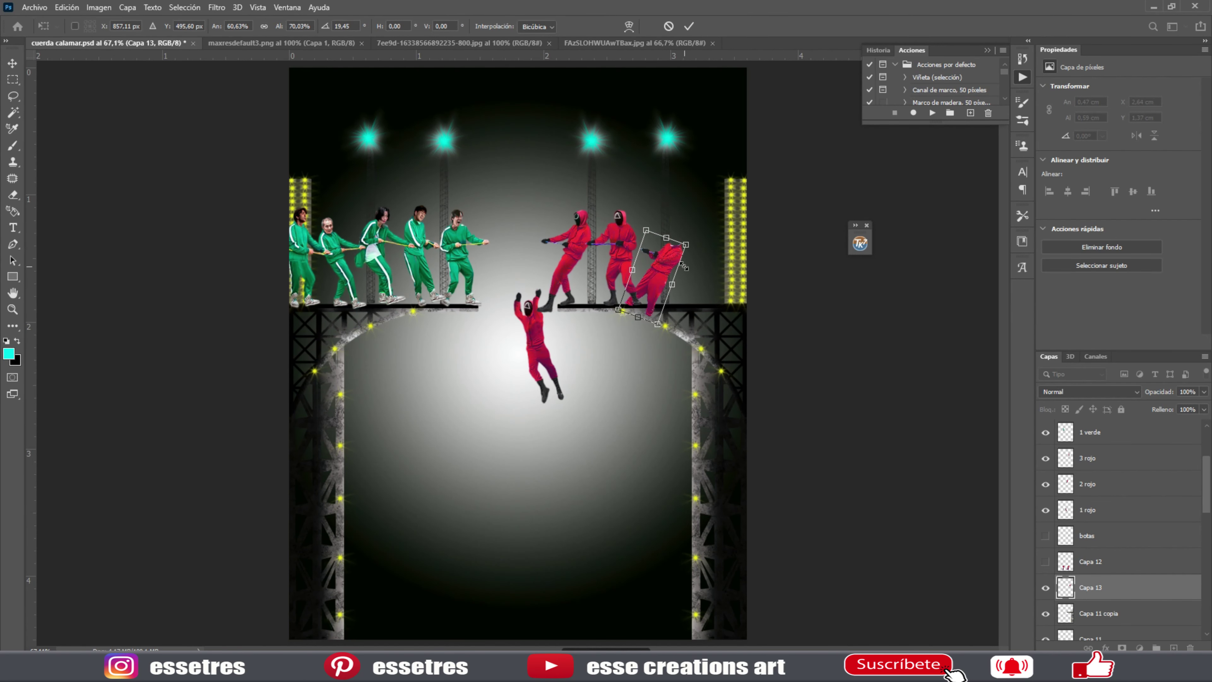
key(Return)
key(l)
scroll(684, 267, up, 3)
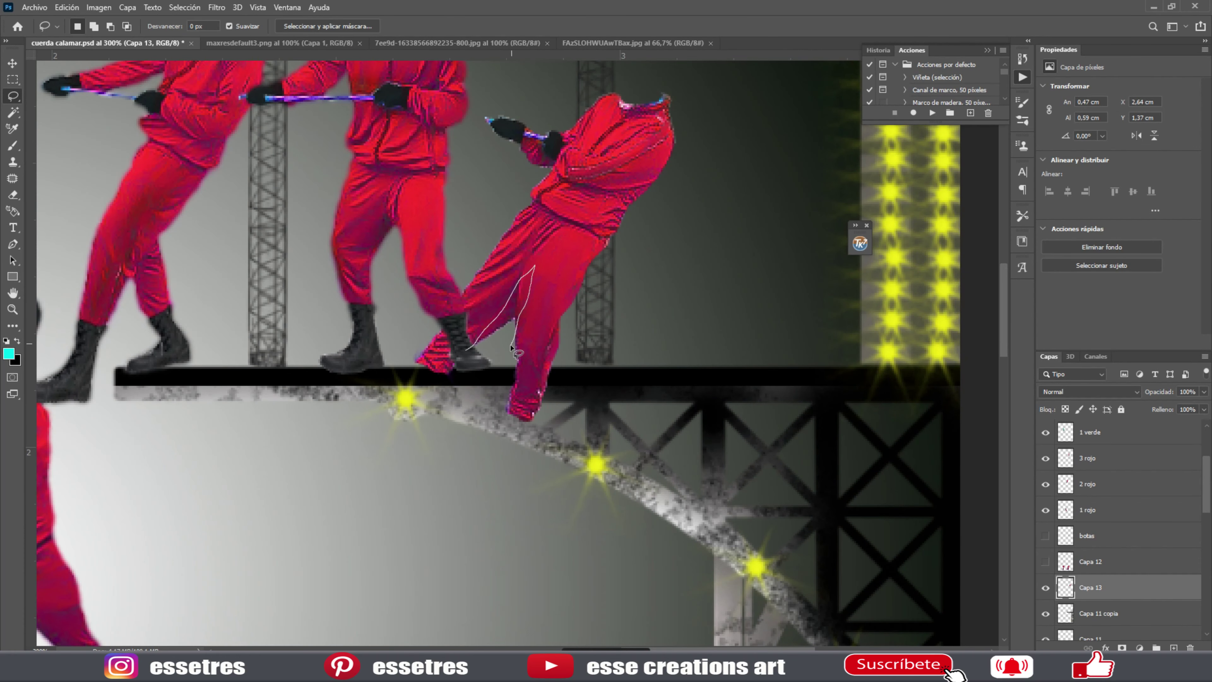
Cut the third figure's lower leg onto its own layer and rotate it into a bent pose.
drag(540, 324, 508, 335)
right_click(520, 347)
click(534, 413)
right_click(474, 347)
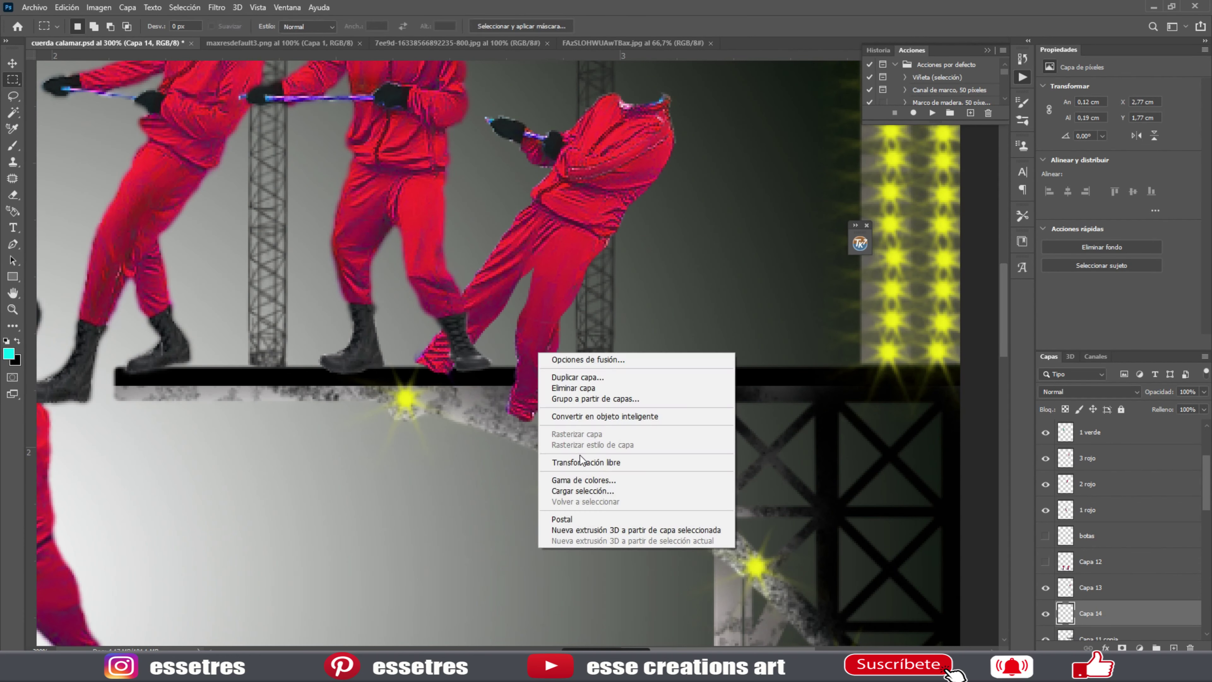
click(579, 457)
drag(596, 324, 631, 338)
click(689, 26)
key(alt+bracketleft)
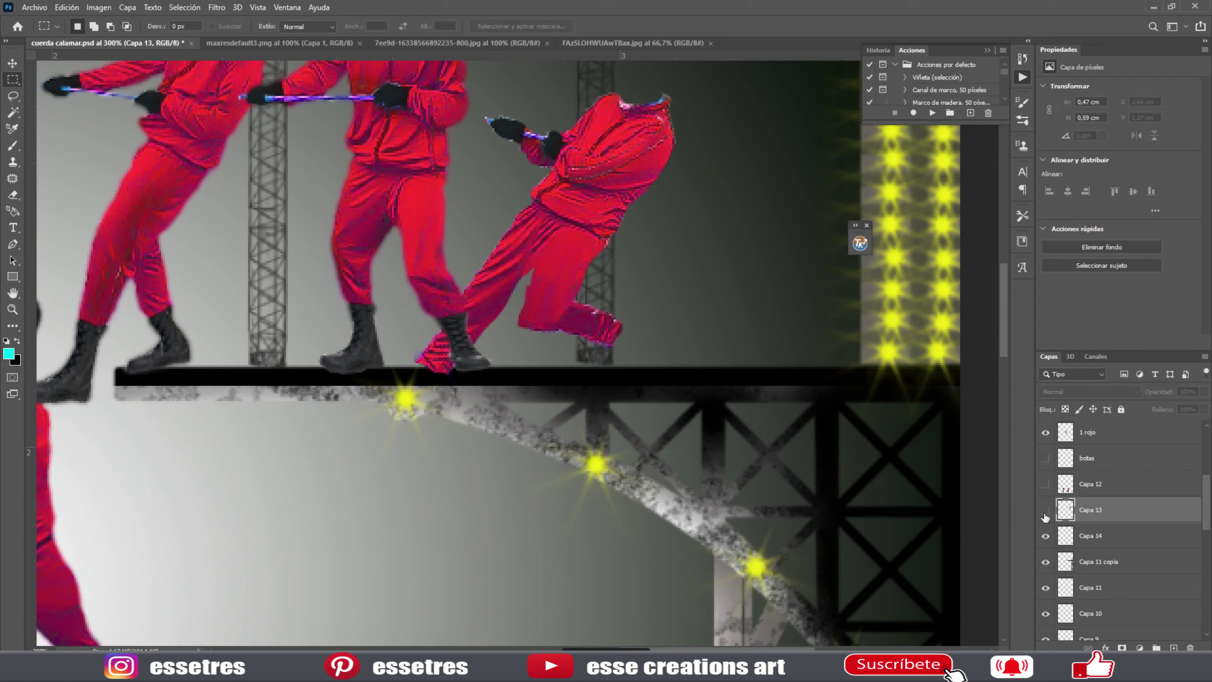
Cut the other lower leg onto its own layer and rotate it to bend.
key(l)
drag(471, 277, 461, 279)
right_click(474, 334)
click(533, 400)
key(ctrl+t)
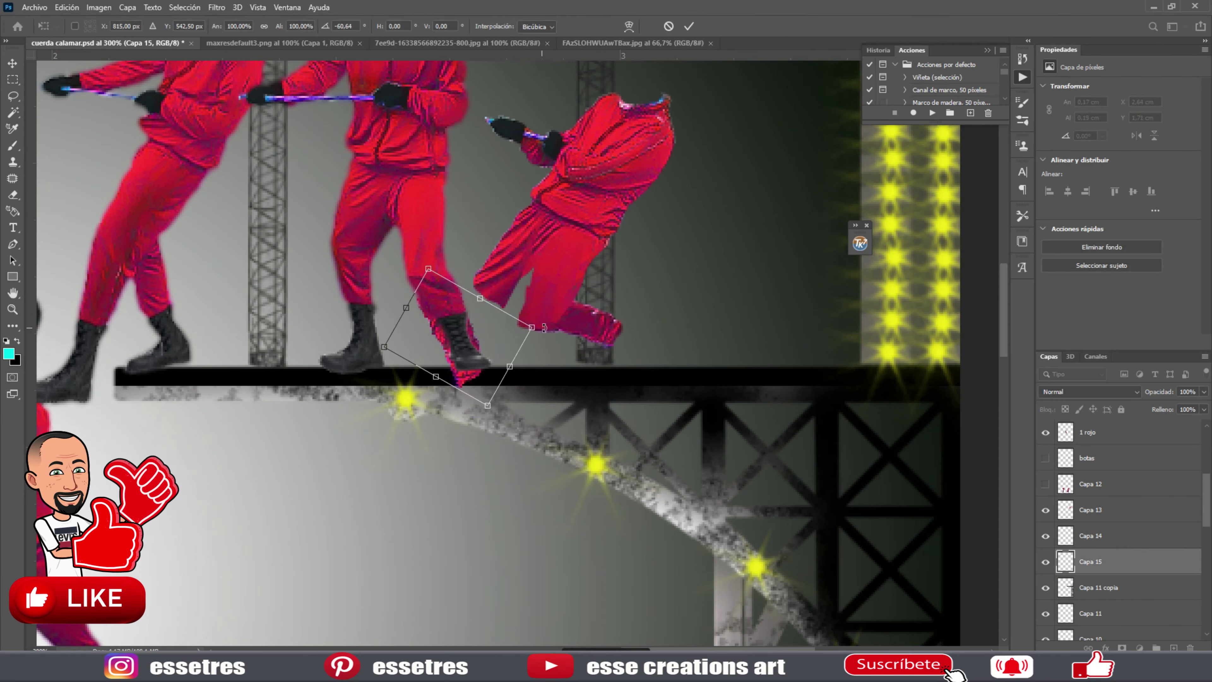
drag(615, 372, 562, 303)
key(Return)
key(m)
Cut a boot onto its own layer, move it onto the bent figure's foot, and place it below Capa 15.
key(ctrl+0)
click(543, 436)
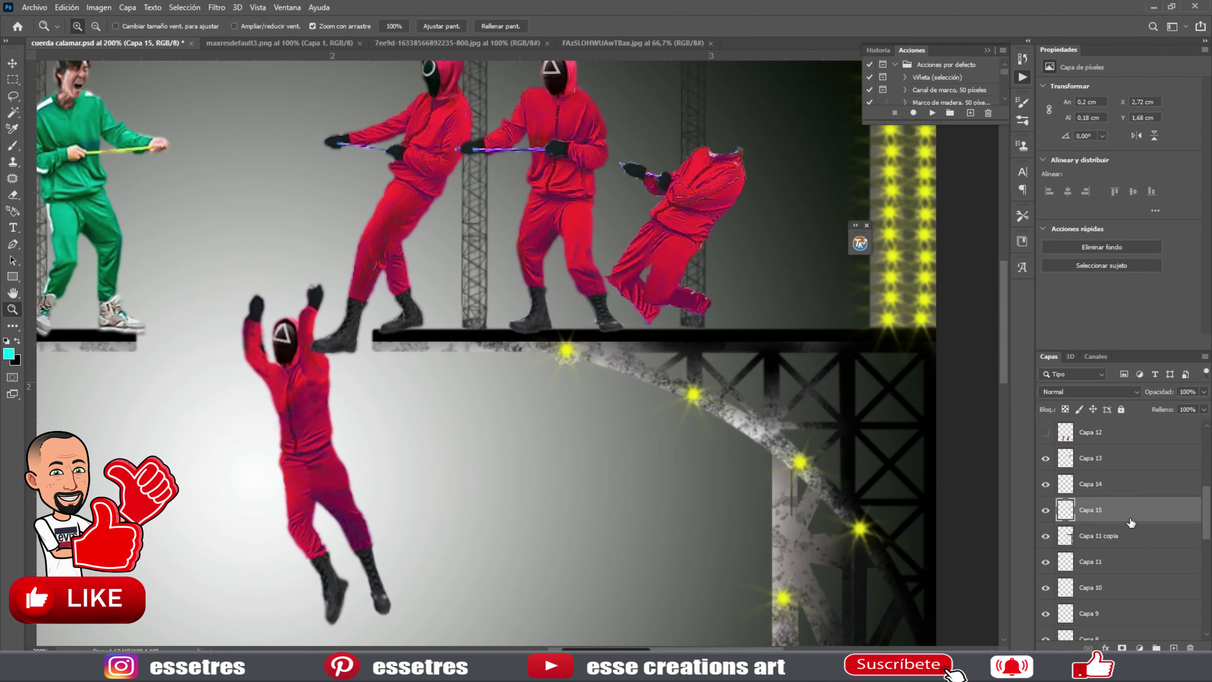
key(Return)
right_click(543, 435)
click(539, 533)
key(v)
drag(528, 421, 668, 309)
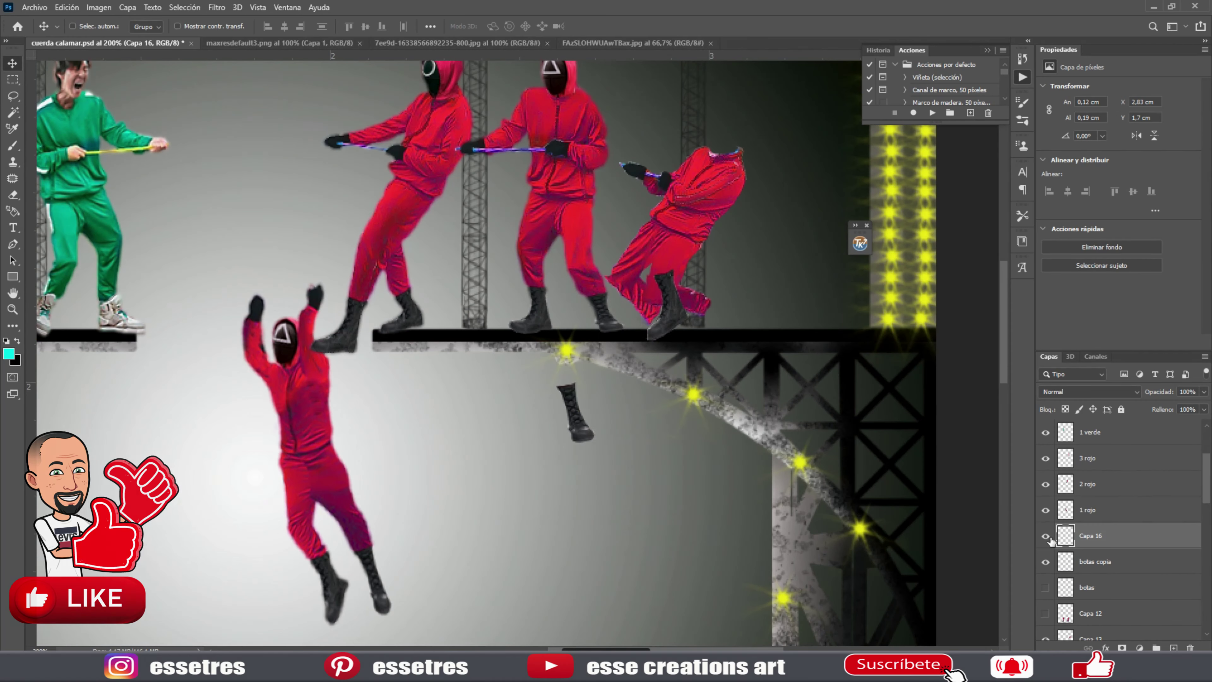
drag(1113, 632, 1112, 616)
Duplicate the boot, then rotate and warp the copy to fit the bent leg.
key(ctrl+j)
key(ctrl+t)
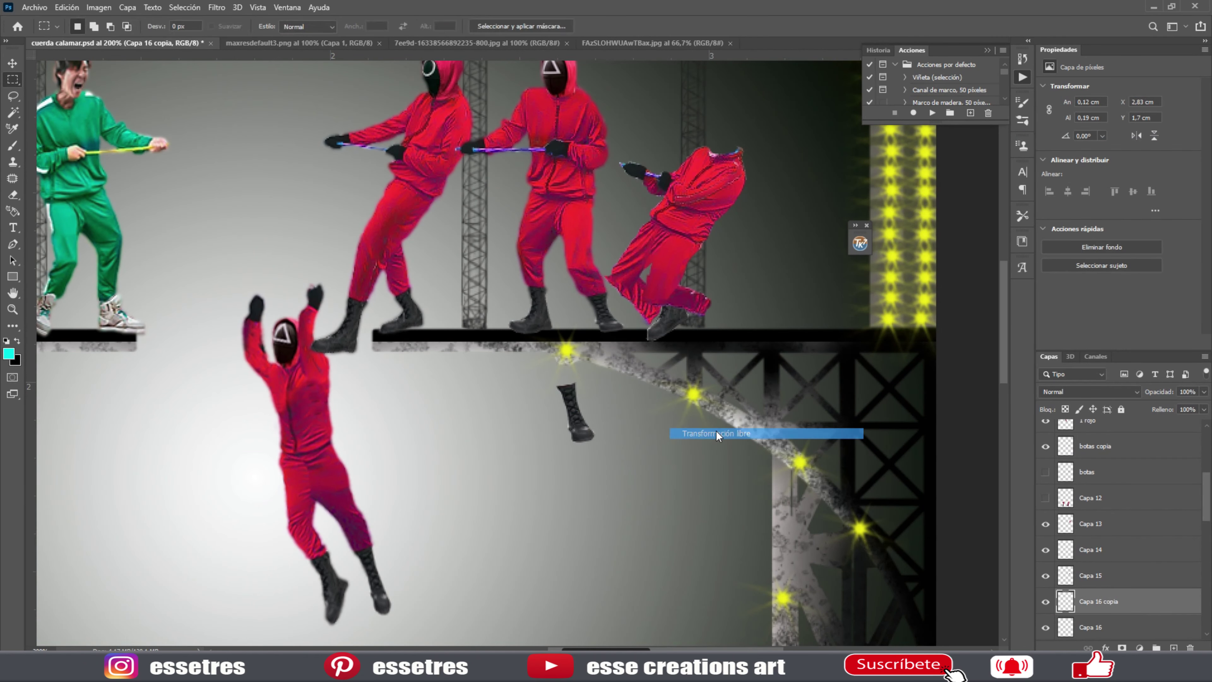
drag(759, 334, 730, 348)
right_click(731, 317)
click(764, 404)
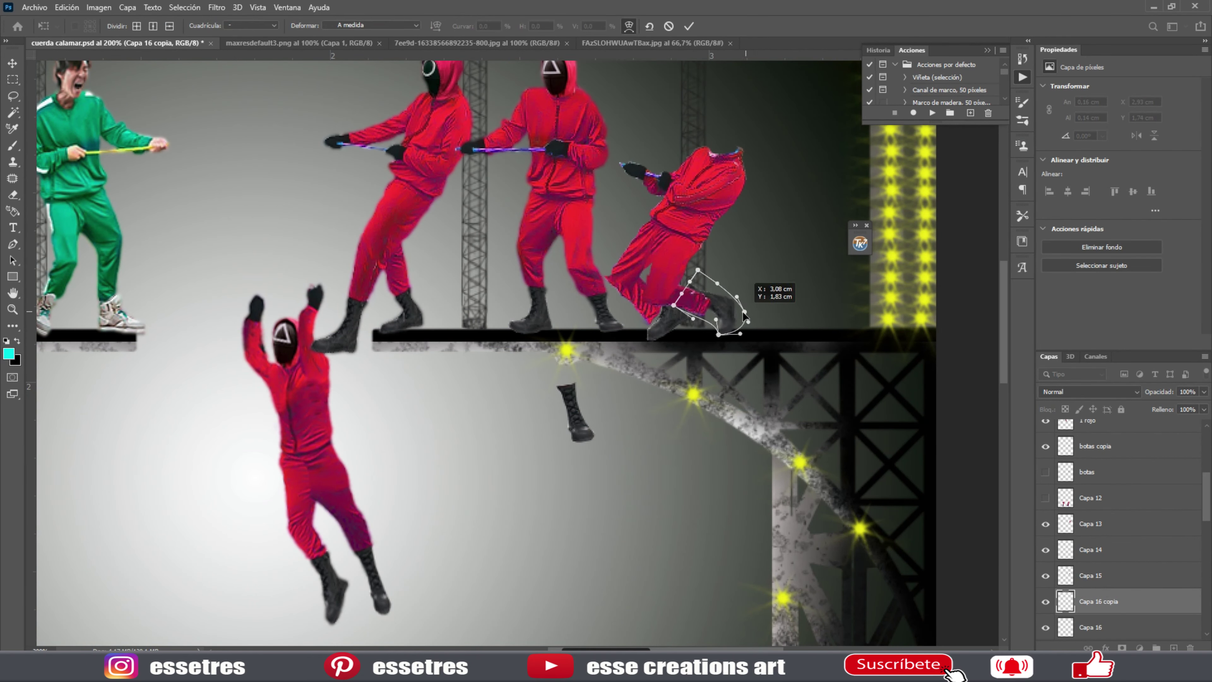
key(Return)
scroll(1104, 577, down, 2)
Move the other boot layer above Capa 14 and rotate that boot to fit the foot.
click(1098, 576)
drag(1097, 575, 1098, 489)
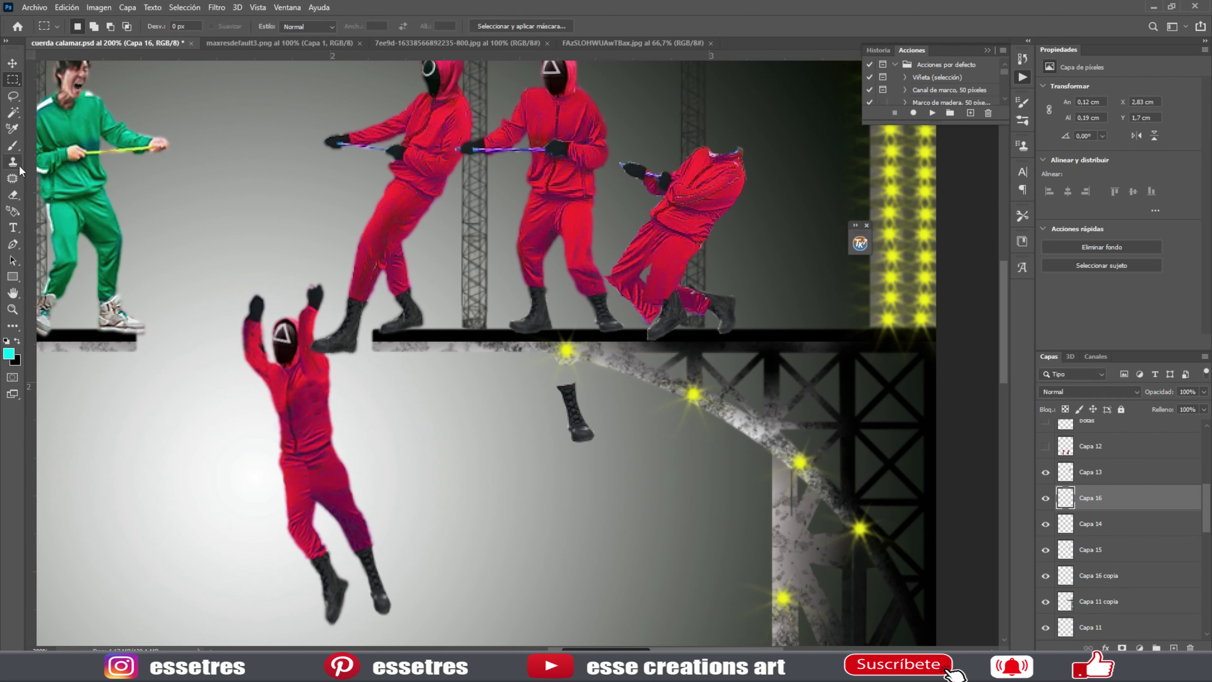
key(ctrl+t)
drag(679, 348, 696, 326)
key(Return)
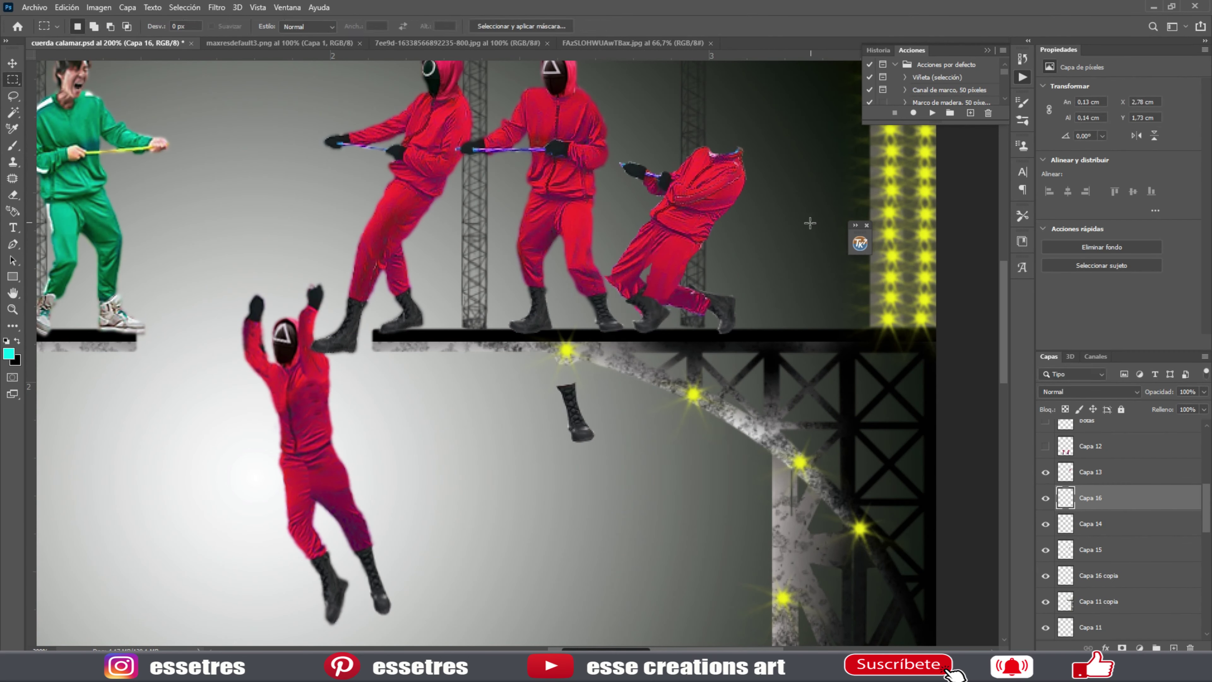
Outline the area around the boot on Capa 14 and part of the leg on Capa 13.
click(1090, 524)
key(l)
drag(650, 274, 712, 310)
click(1086, 552)
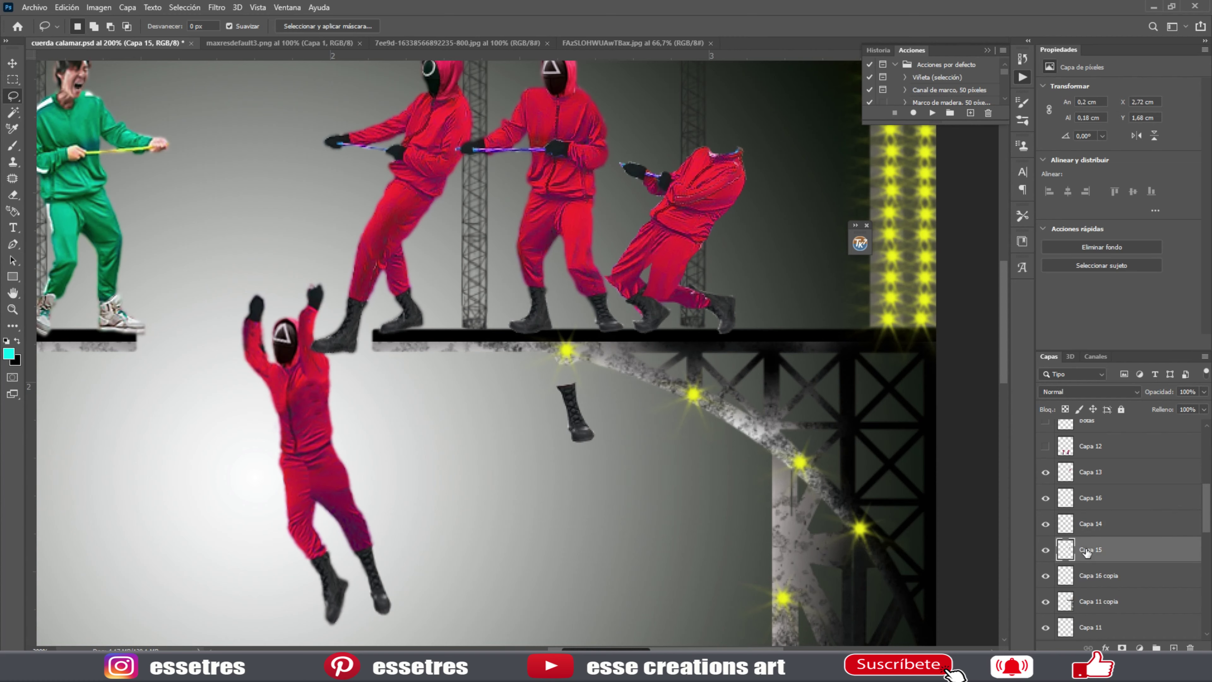
click(1091, 472)
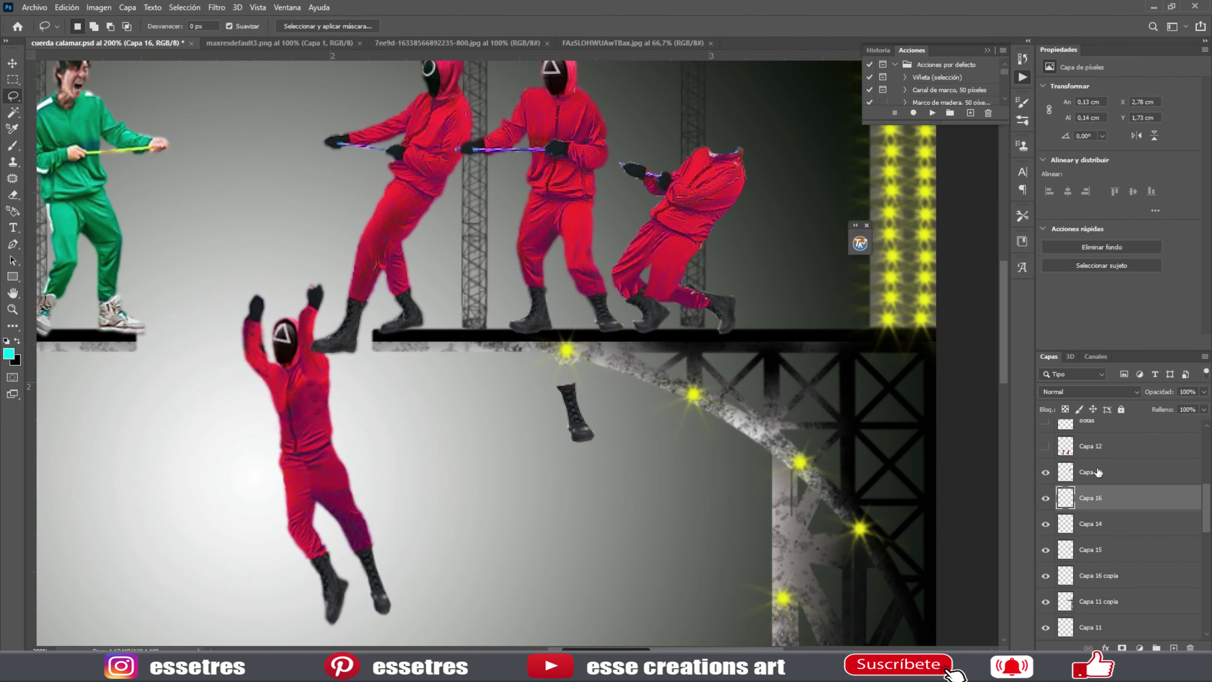
drag(654, 260, 672, 300)
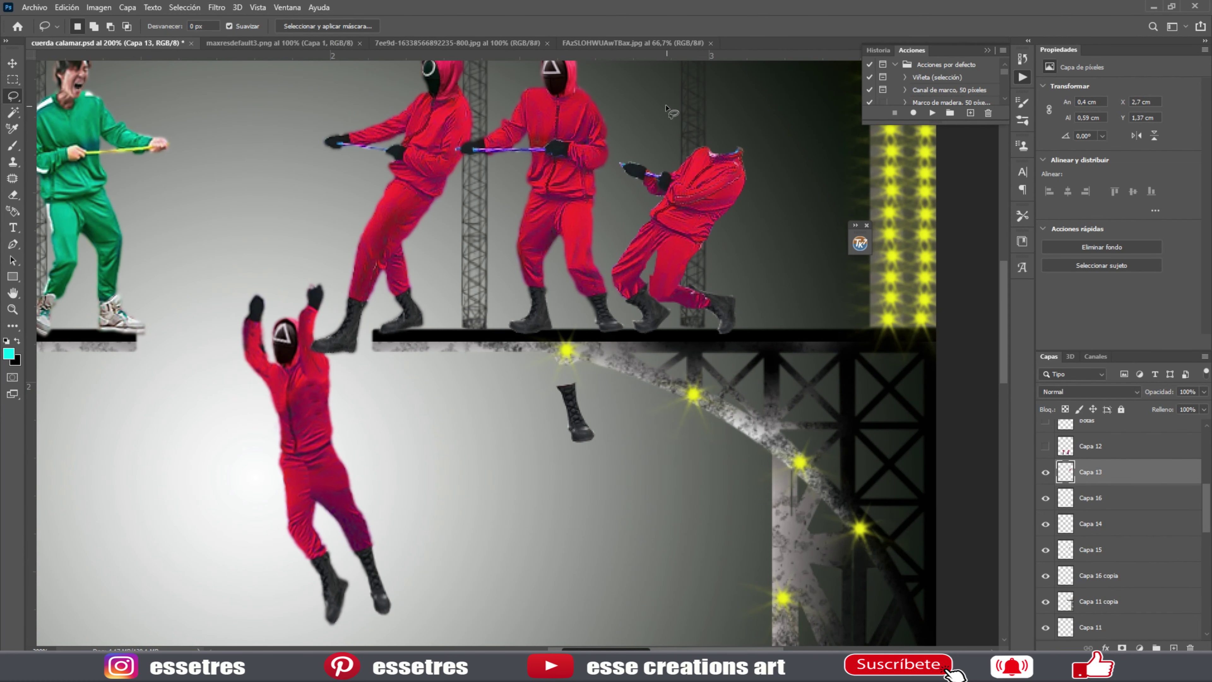
Open the Squid Game poster FAyoRoQWUAQyenL.jpg.
key(ctrl+0)
key(ctrl+o)
key(Return)
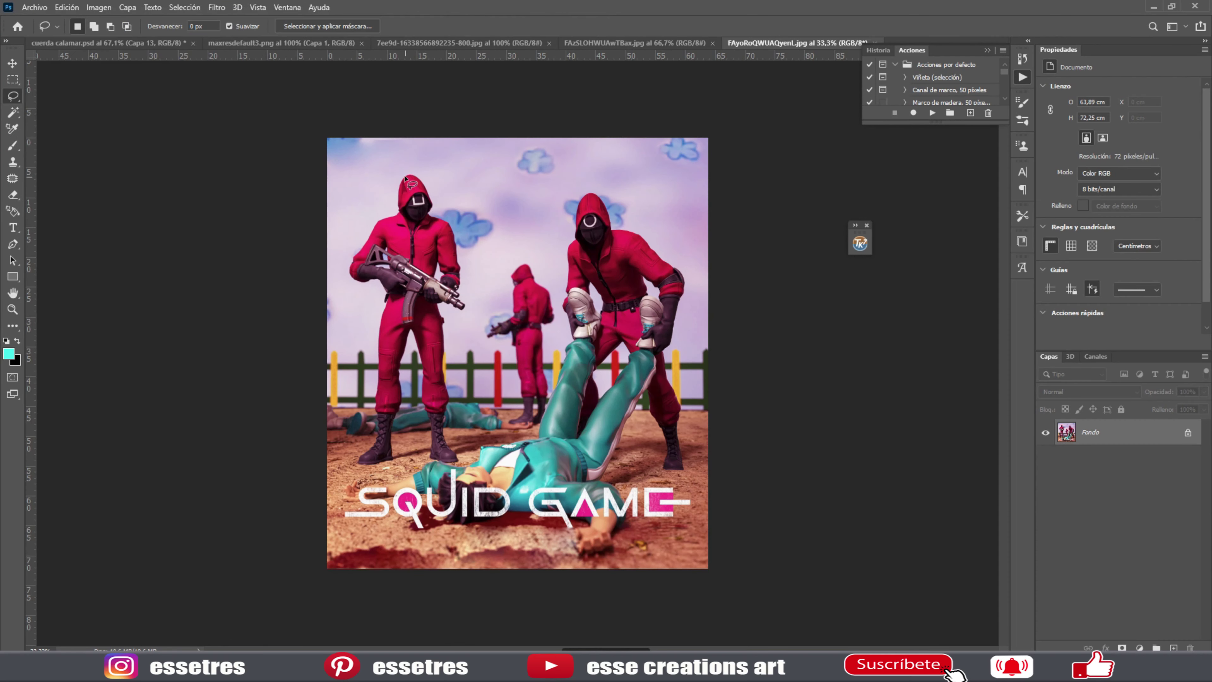
Paste the hooded head onto the third red figure's shoulders and recentre the lying figure.
key(ctrl+c)
key(ctrl+Tab)
key(ctrl+v)
key(Return)
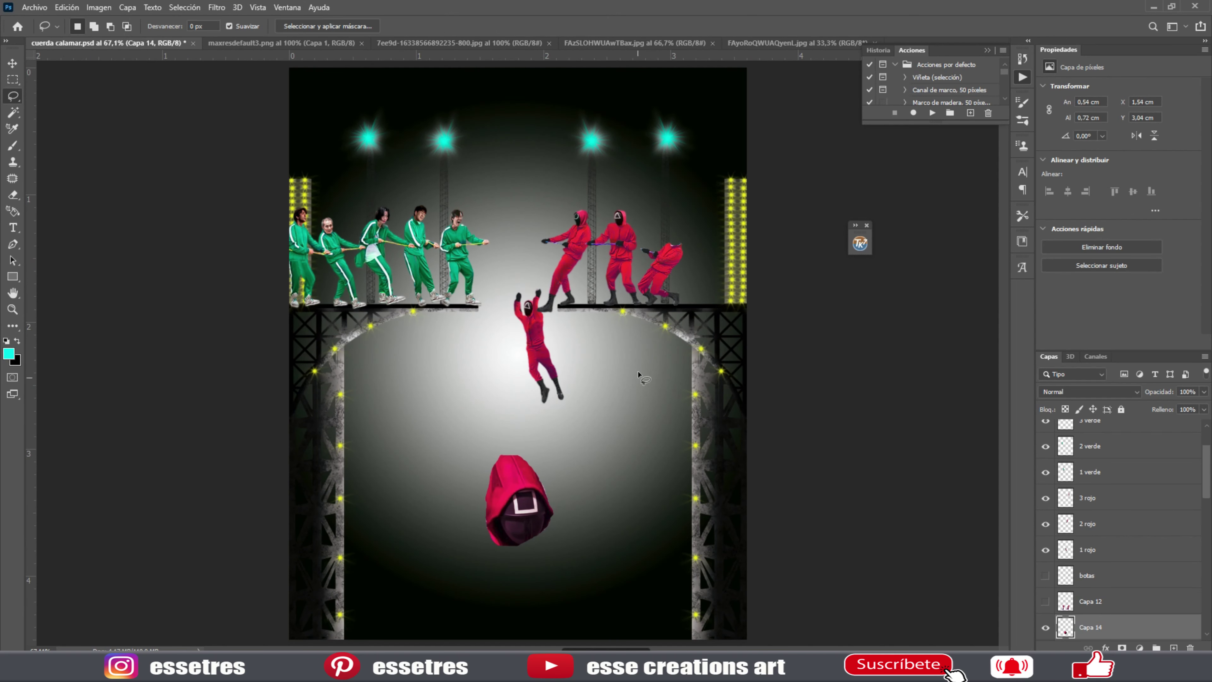
key(ctrl+t)
drag(518, 499, 701, 206)
key(ctrl+plus)
key(ctrl+plus)
key(ctrl+plus)
drag(585, 193, 672, 254)
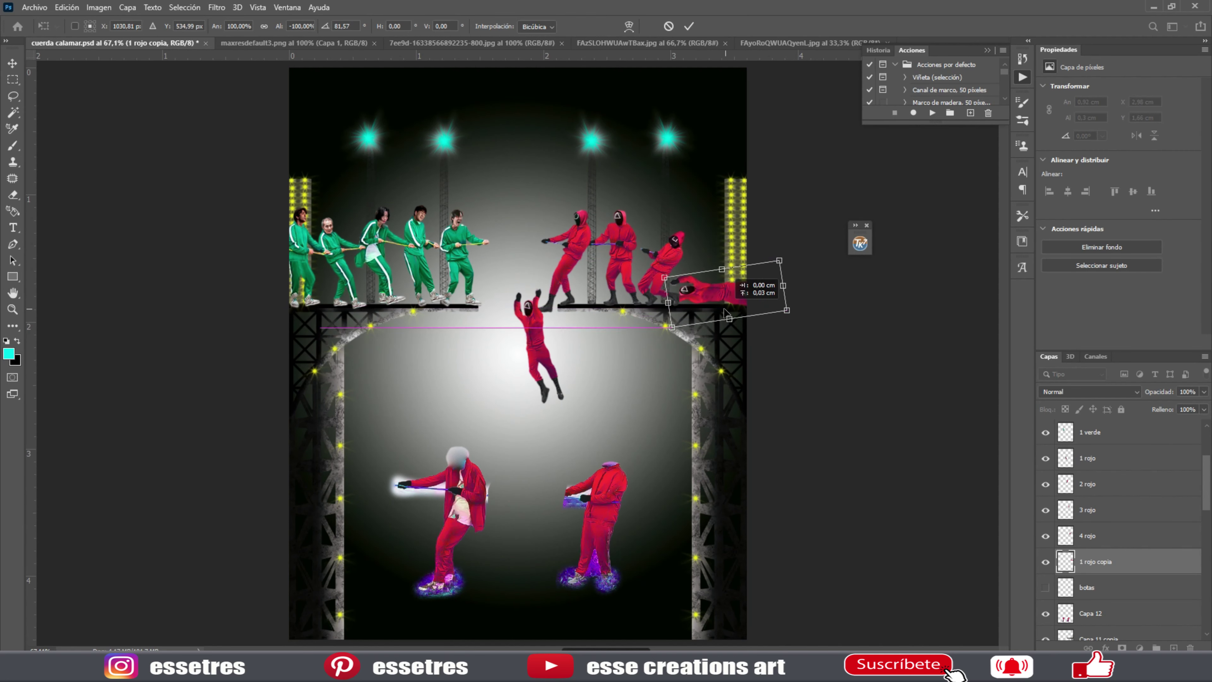
drag(708, 299, 593, 411)
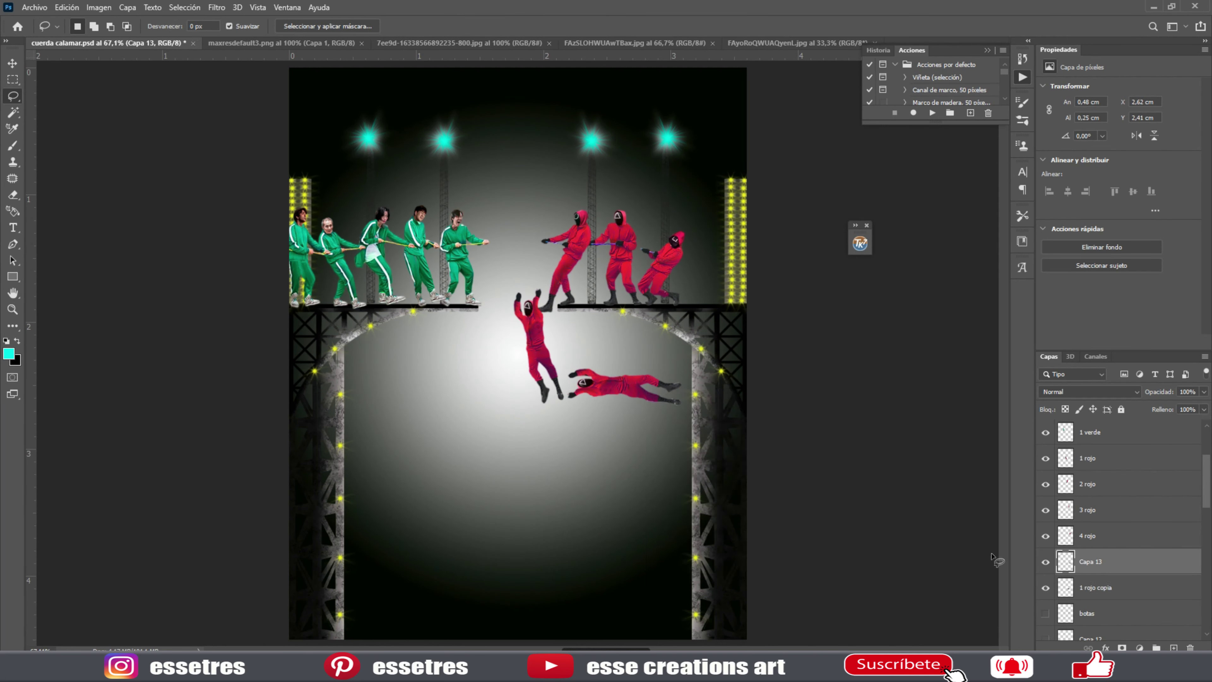
click(689, 26)
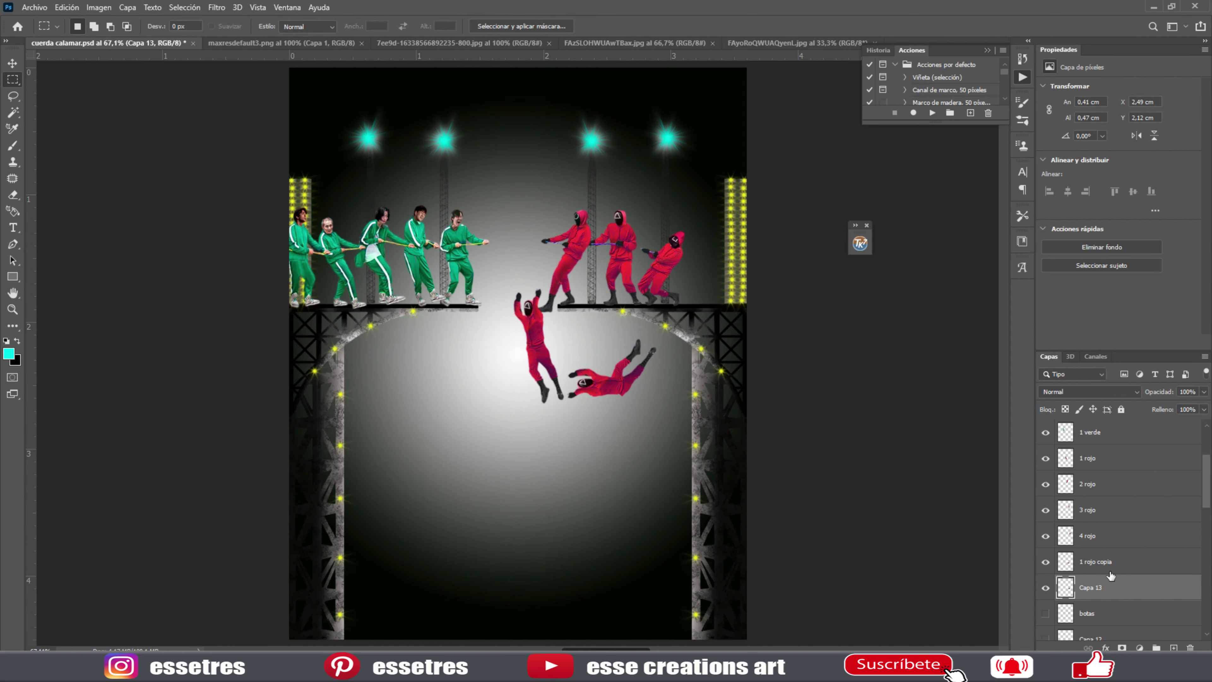
Move the lying guard onto the right platform and merge the guard copy into its layer.
ctrl+click(1107, 561)
key(v)
drag(674, 378, 774, 289)
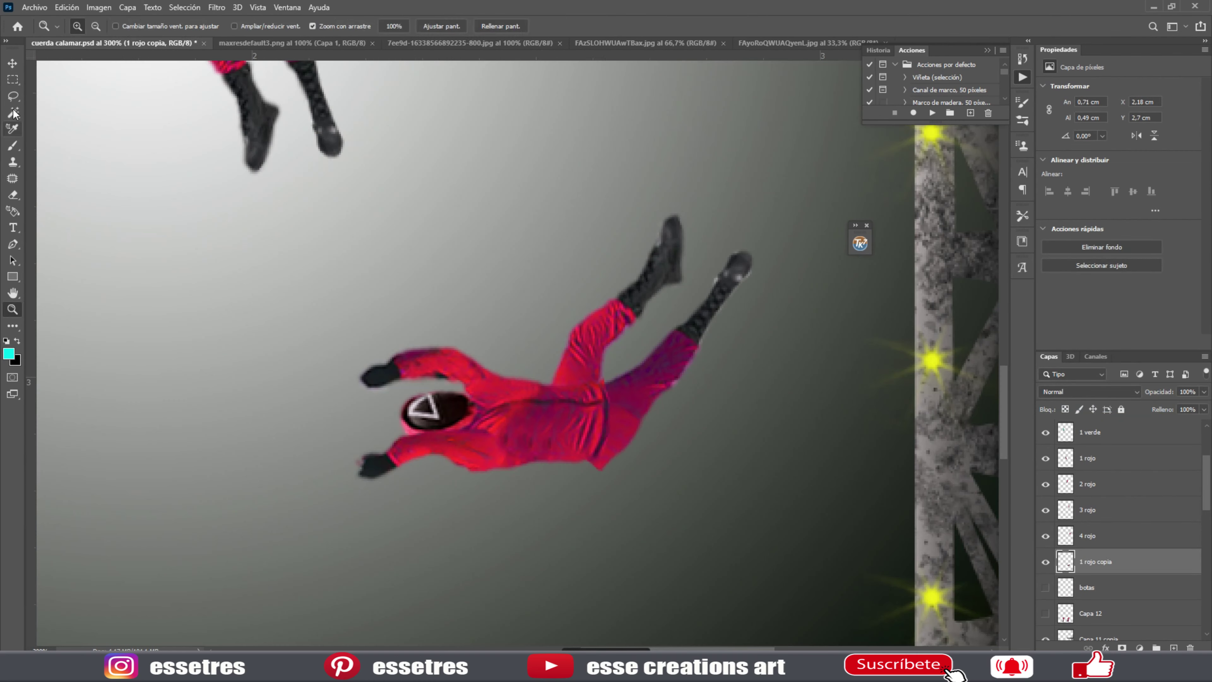
click(185, 7)
click(191, 30)
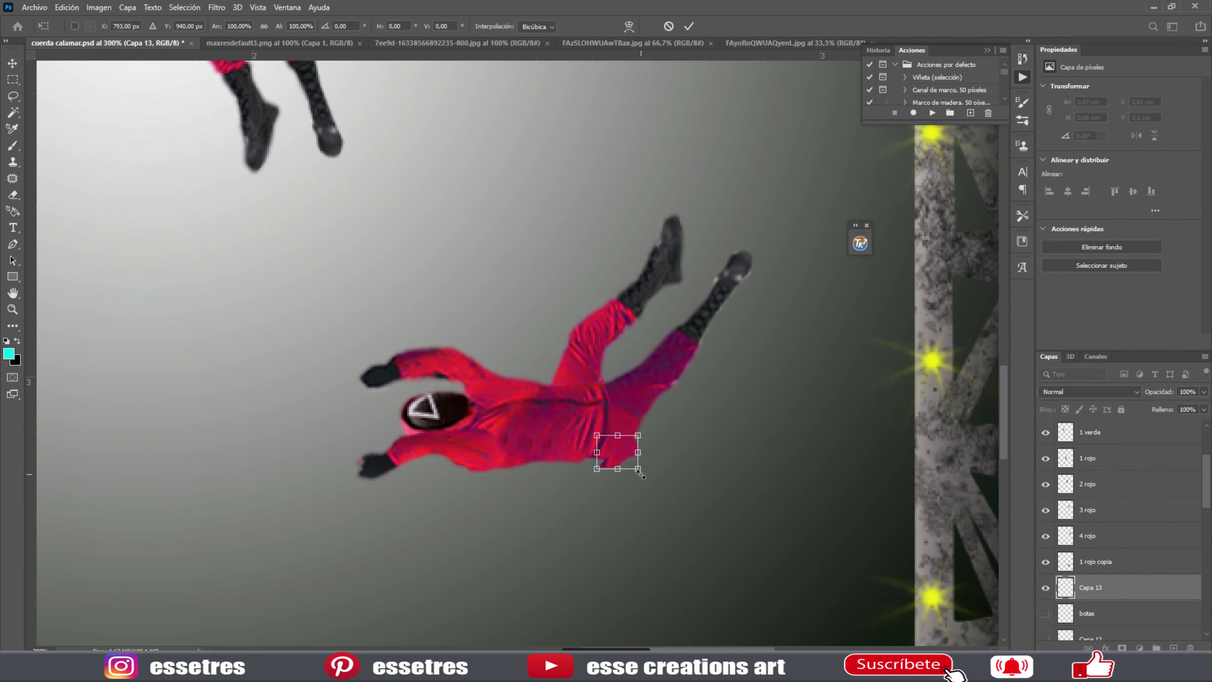
key(ctrl+e)
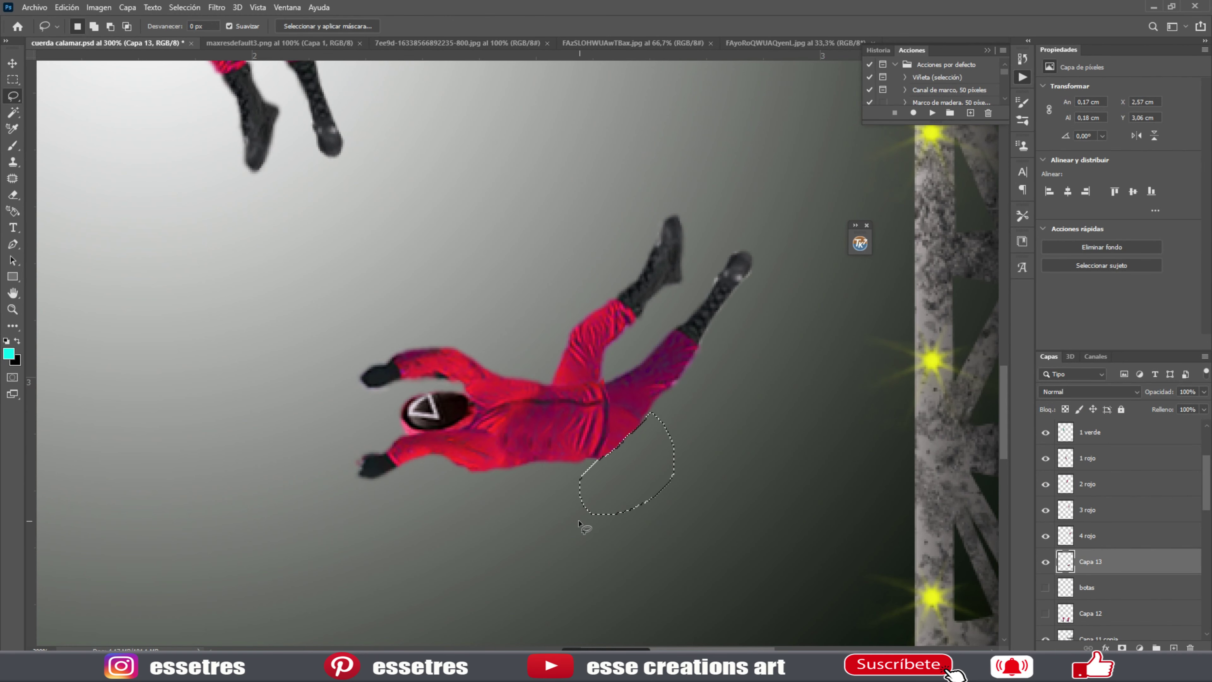
Cut each of the guard's arms onto its own layer and rotate both upward.
drag(496, 392, 494, 334)
right_click(446, 360)
click(541, 474)
key(ctrl+t)
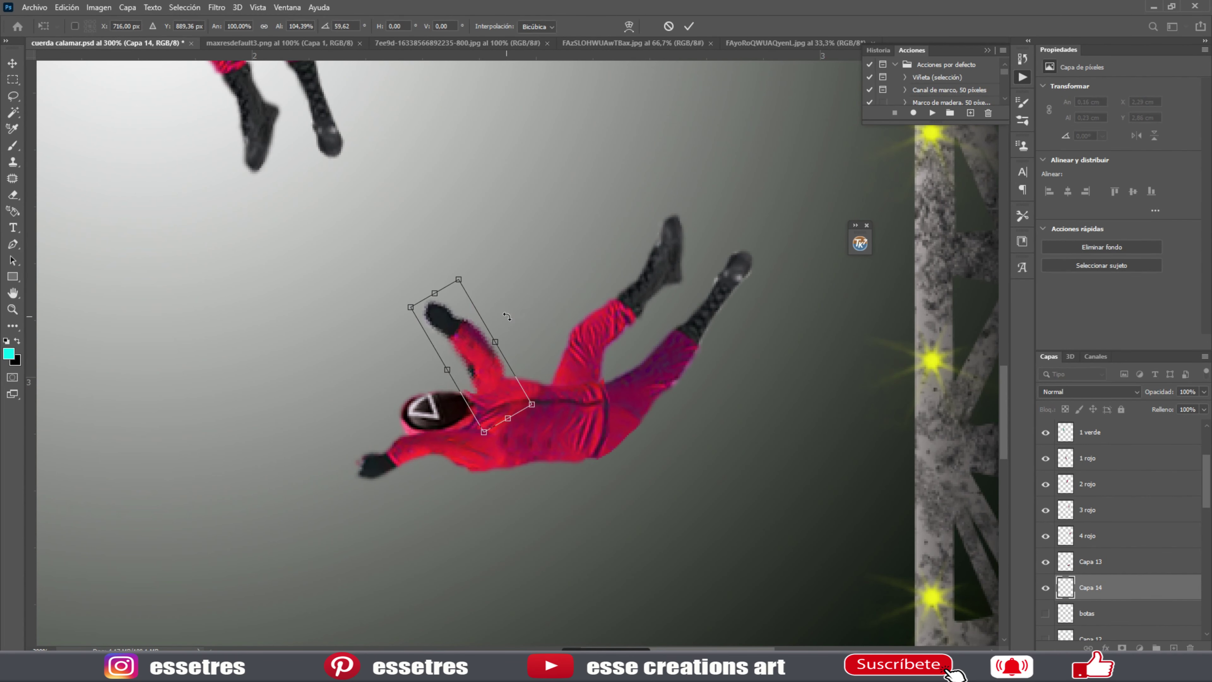
drag(549, 267, 685, 74)
key(Return)
click(1090, 561)
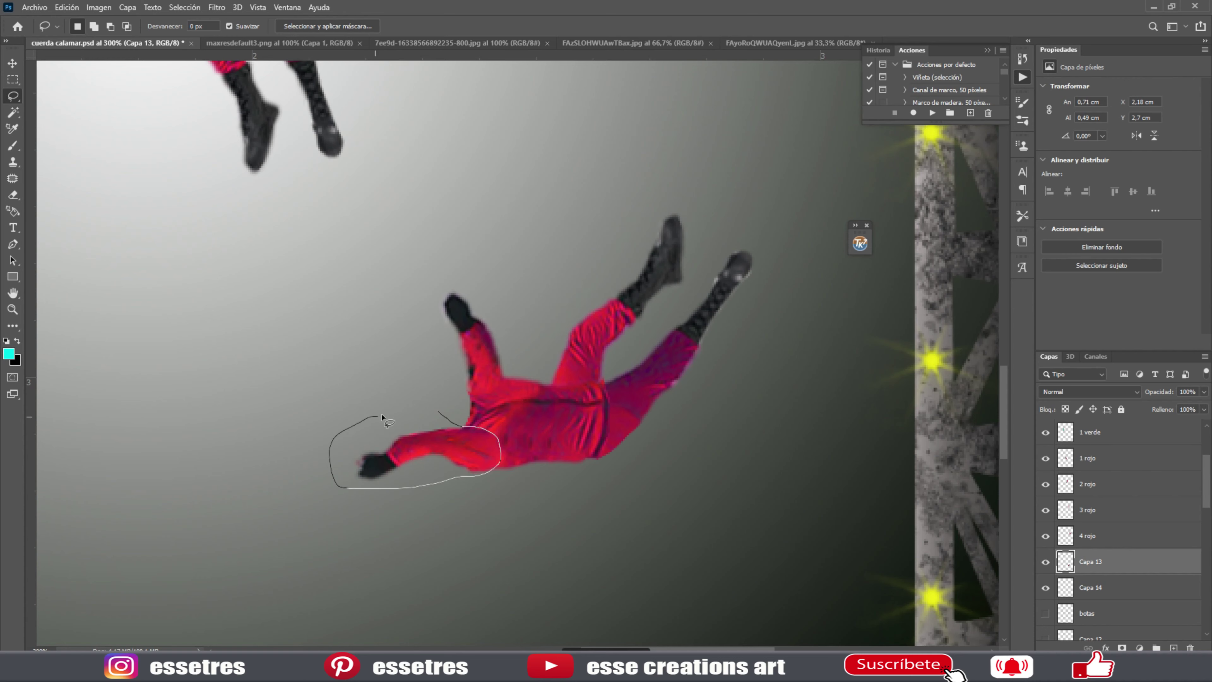
drag(381, 417, 436, 410)
key(ctrl+shift+j)
key(ctrl+t)
drag(524, 354, 543, 436)
key(Return)
Merge the guard's body and both raised arms into one layer.
key(m)
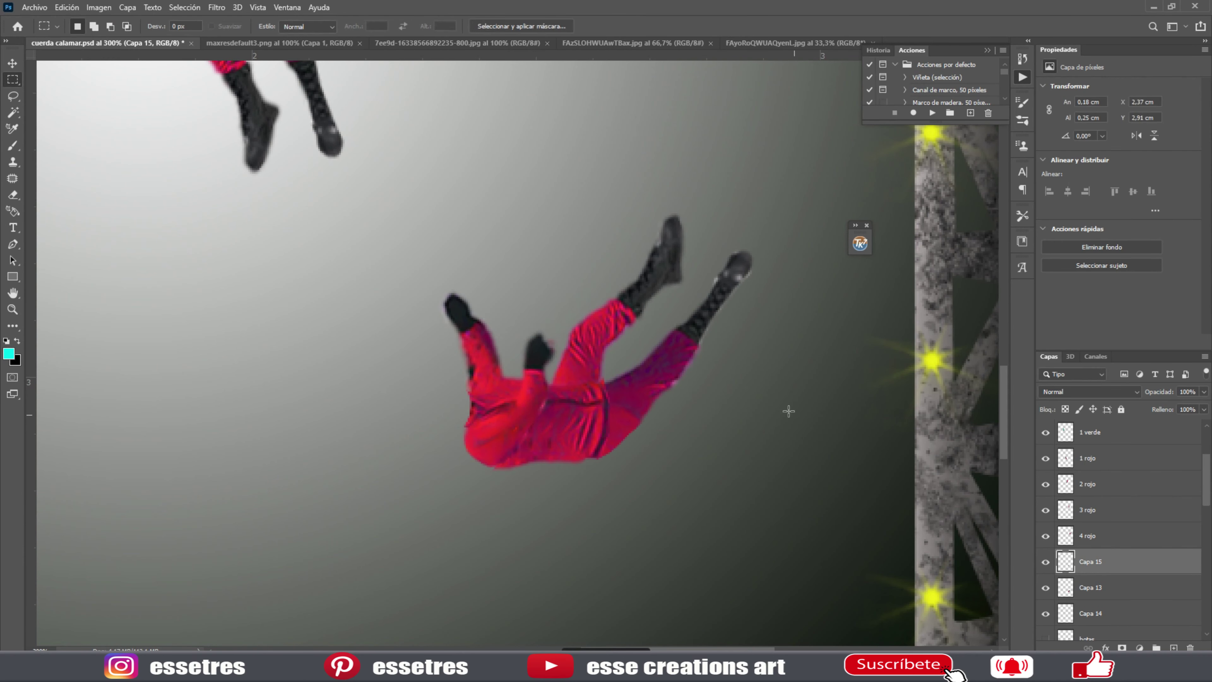
shift+click(1047, 616)
key(ctrl+e)
key(v)
key(ctrl+0)
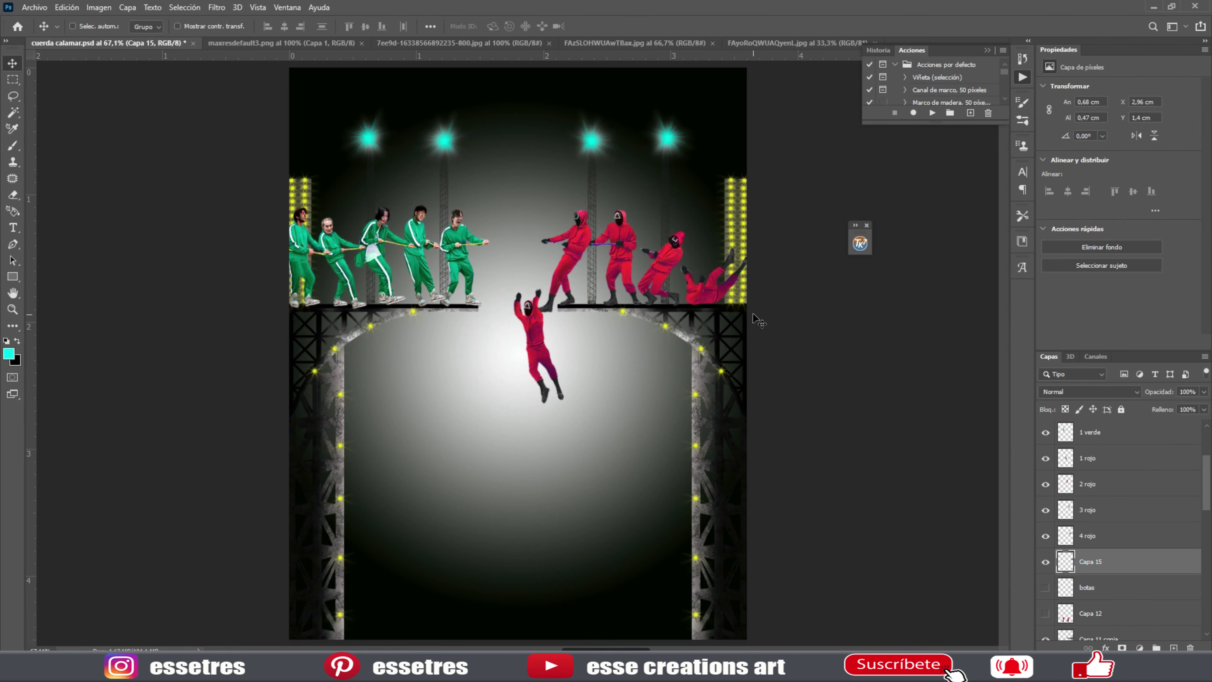
key(ctrl+Tab)
key(ctrl+Tab)
Paste the circle-masked hooded head, trim the hood edge, and shrink it onto the fallen guard's body.
key(l)
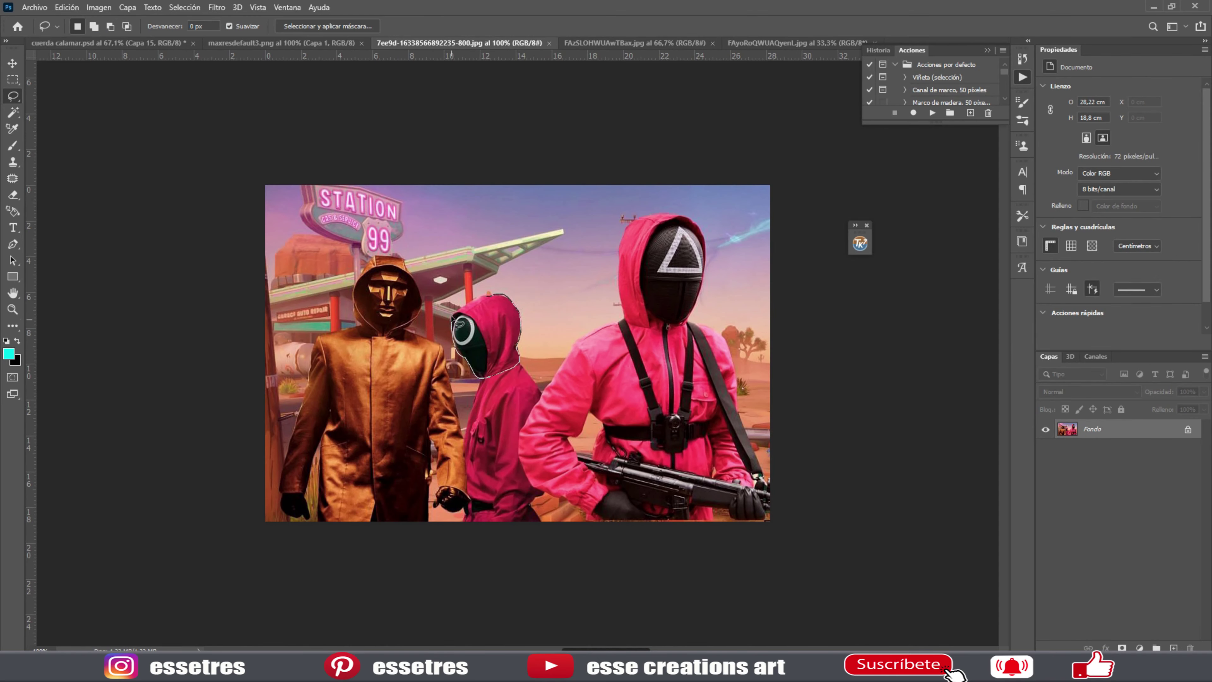
key(ctrl+c)
key(ctrl+shift+Tab)
key(ctrl+shift+Tab)
key(ctrl+v)
key(ctrl+plus)
key(ctrl+plus)
key(ctrl+plus)
drag(305, 276, 440, 492)
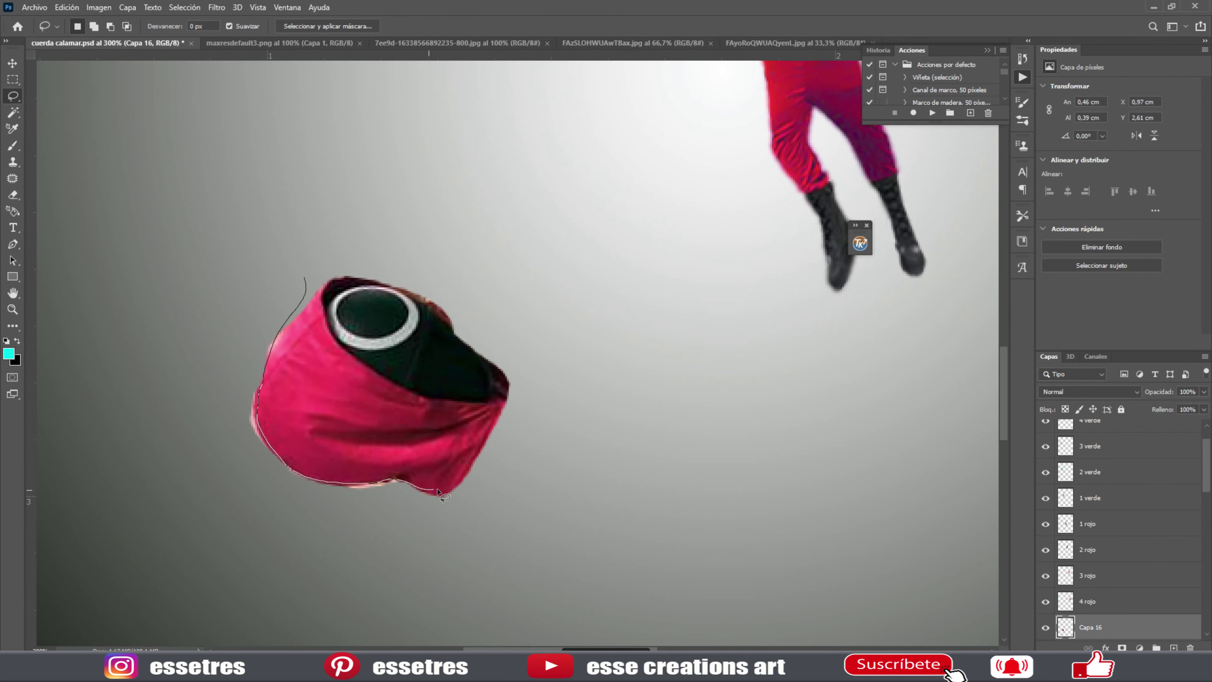
key(ctrl+0)
key(ctrl+plus)
key(ctrl+plus)
key(ctrl+plus)
key(ctrl+t)
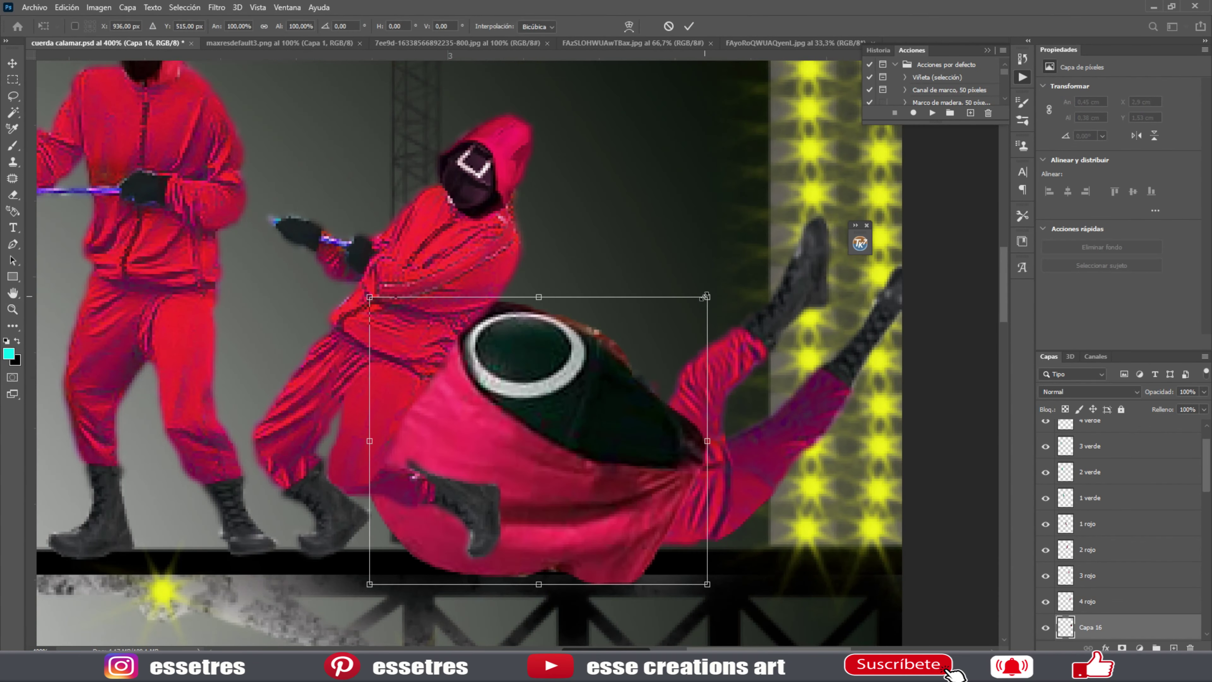
drag(539, 430, 550, 472)
key(Return)
key(ctrl+0)
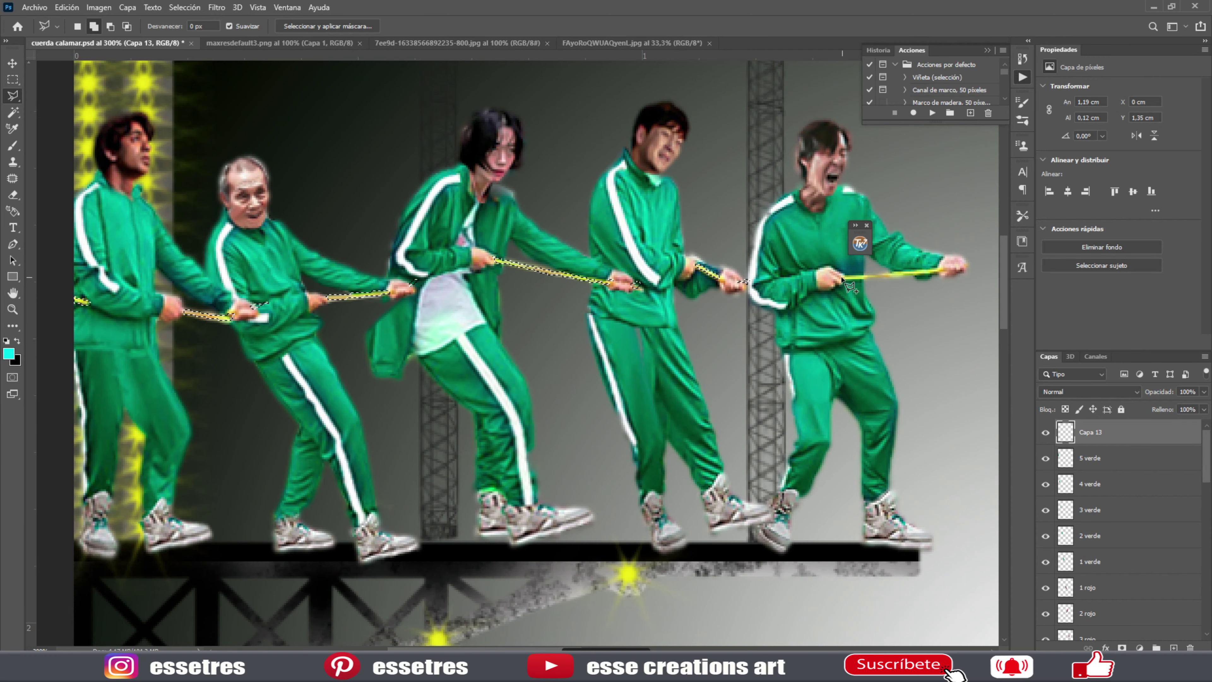
Scroll across the canvas to follow the rope through the players' hands.
scroll(855, 287, right, 5)
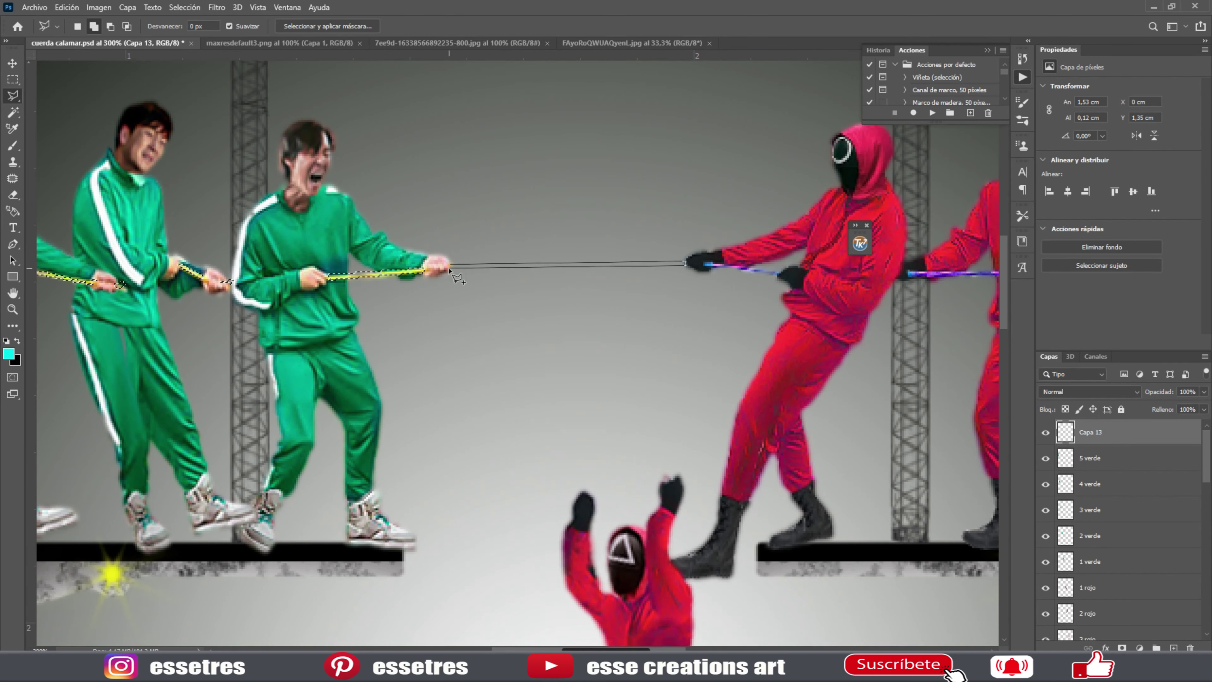
scroll(704, 265, right, 5)
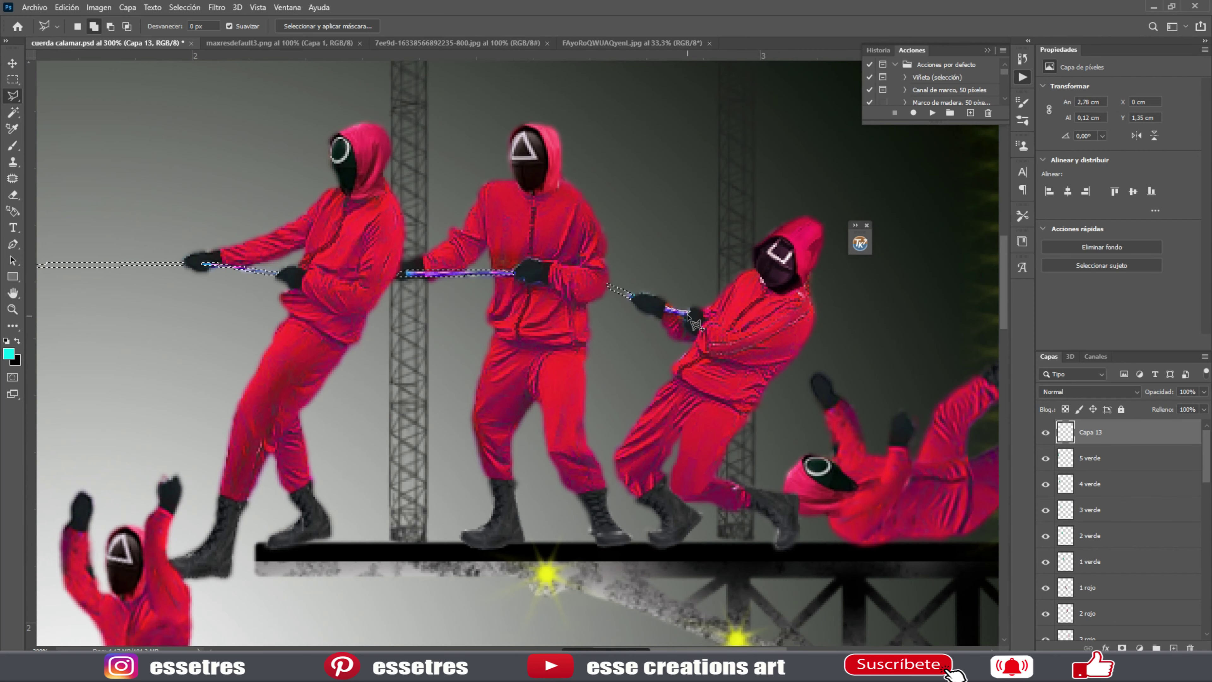
scroll(743, 337, right, 2)
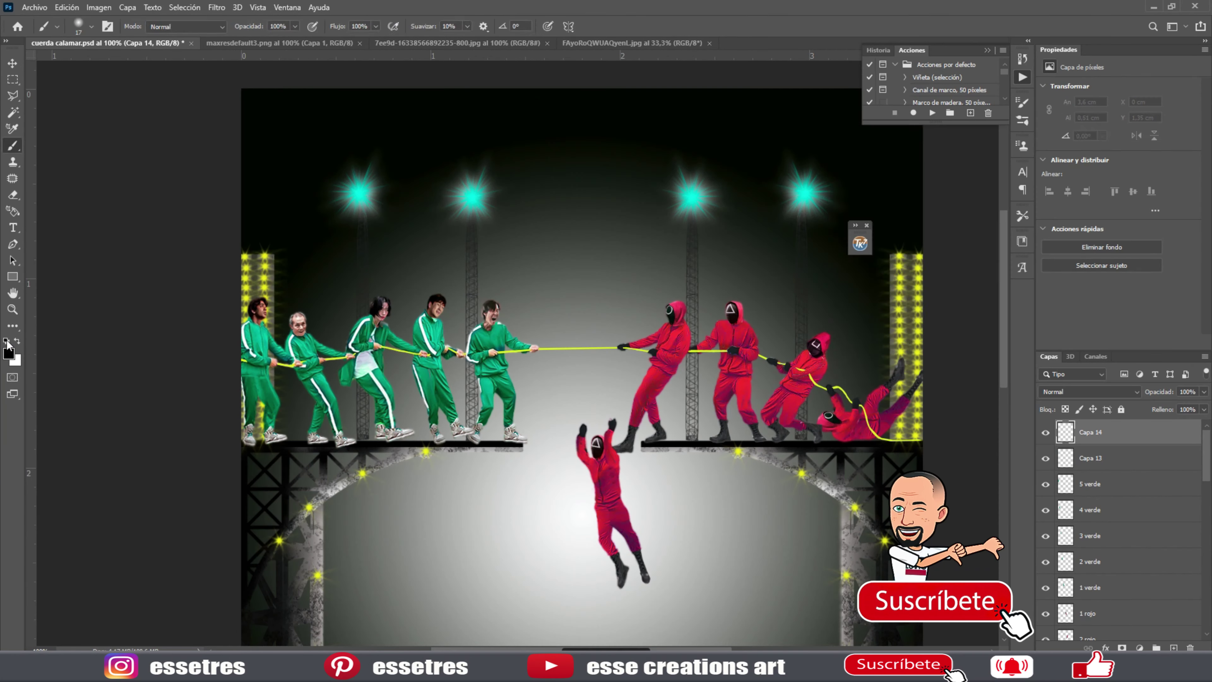
Paint a vertical grey pole in the centre of the scene and stretch it down.
click(9, 344)
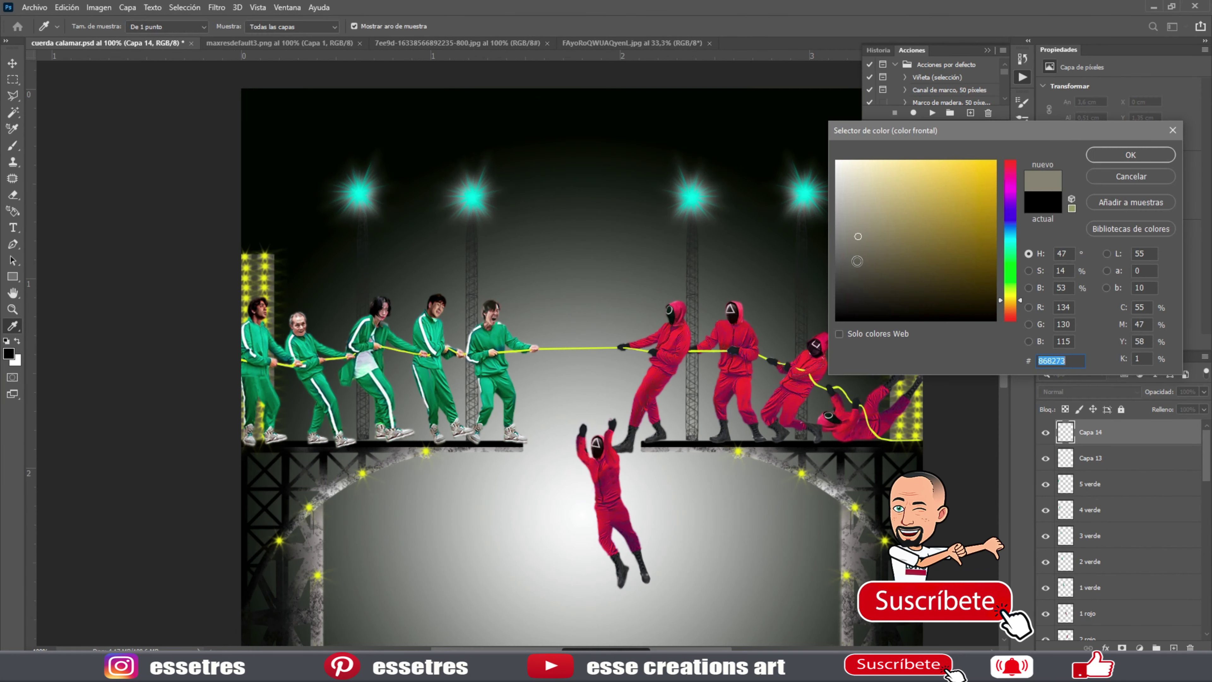
click(91, 26)
click(70, 407)
click(588, 162)
right_click(584, 195)
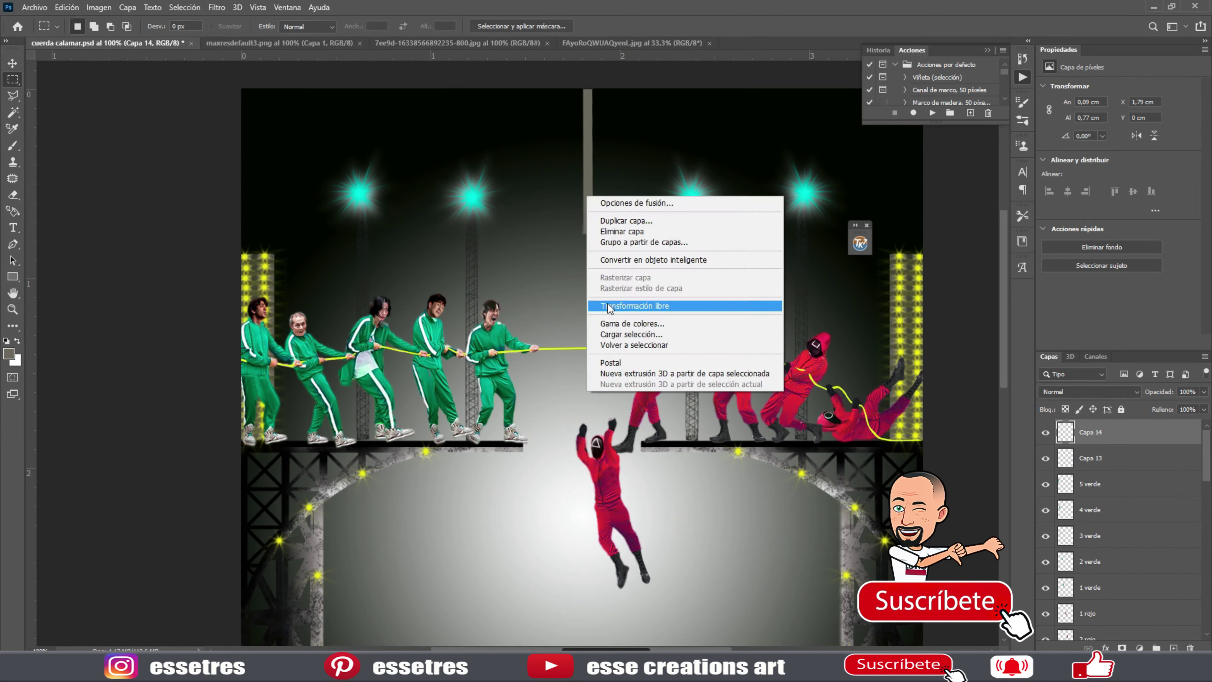
click(676, 306)
Copy the pole's bottom end onto a new layer and widen it into an end block.
key(m)
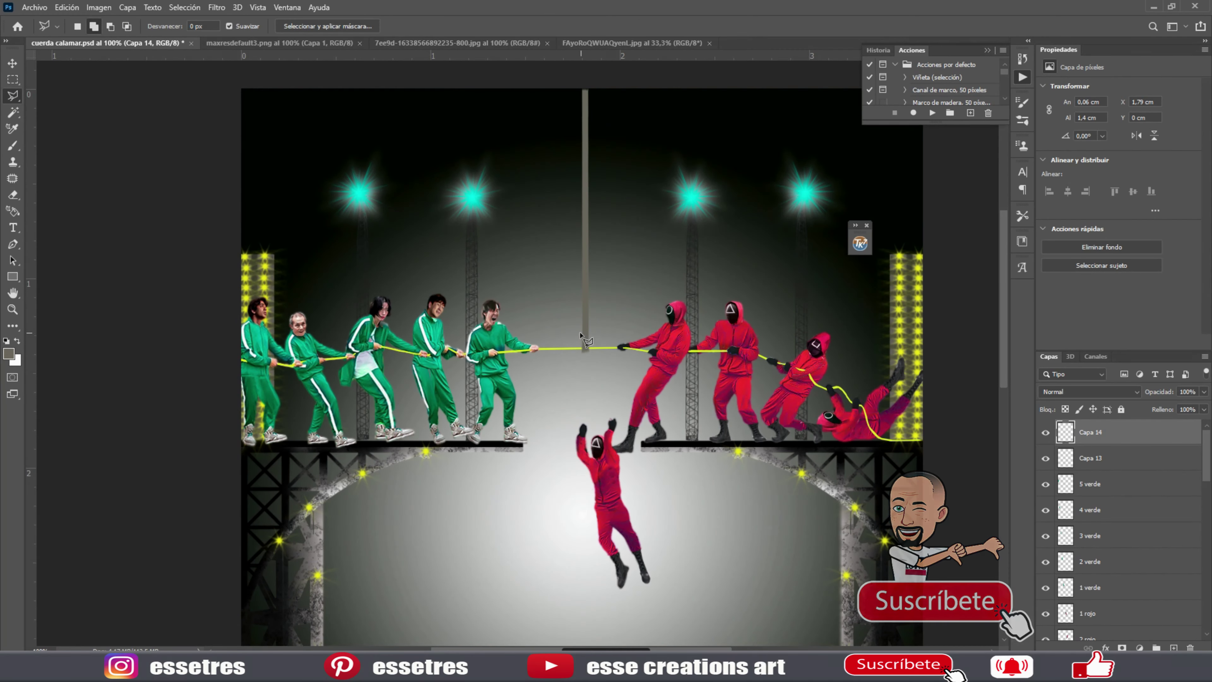
drag(579, 332, 593, 355)
right_click(590, 347)
click(621, 441)
scroll(592, 339, up, 3)
right_click(625, 314)
click(640, 344)
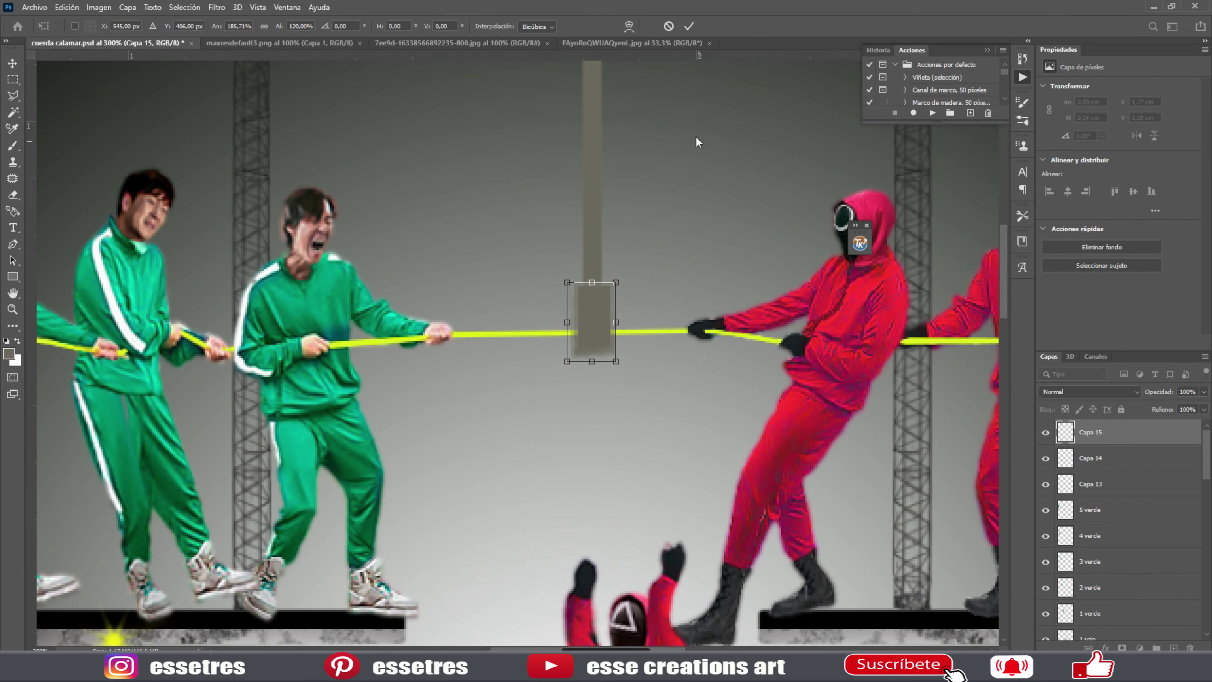
key(Return)
key(l)
click(576, 273)
Add scatter-brush grey texture to the pole and merge it down into the pole layer.
key(b)
click(79, 26)
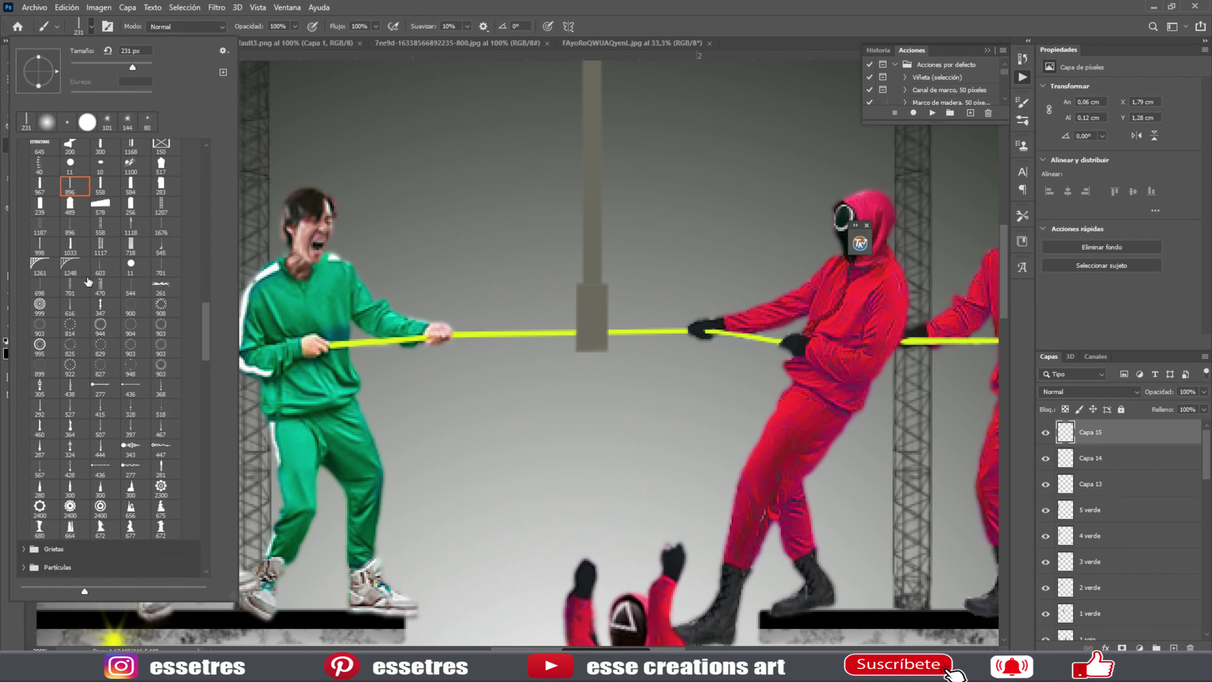
click(525, 229)
right_click(1092, 433)
click(1050, 499)
scroll(478, 334, up, 5)
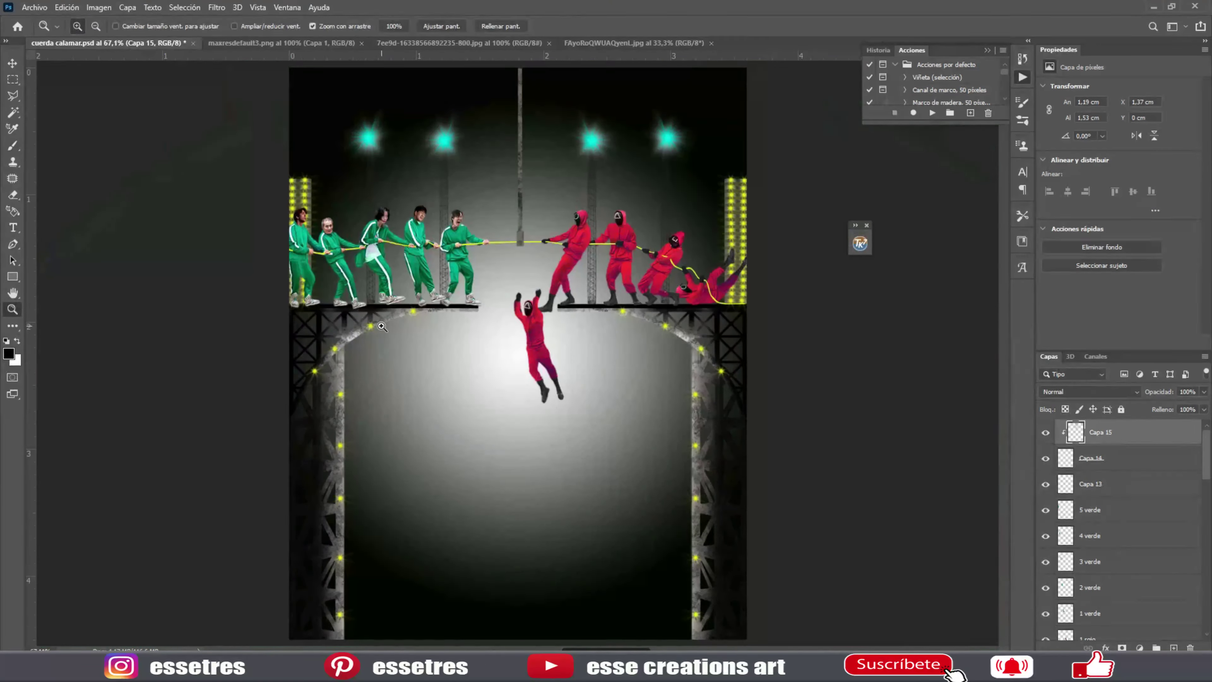
click(79, 26)
scroll(207, 304, down, 3)
Stamp a bracket onto the left tower and fill a black strip along its top.
click(44, 541)
drag(143, 67, 125, 67)
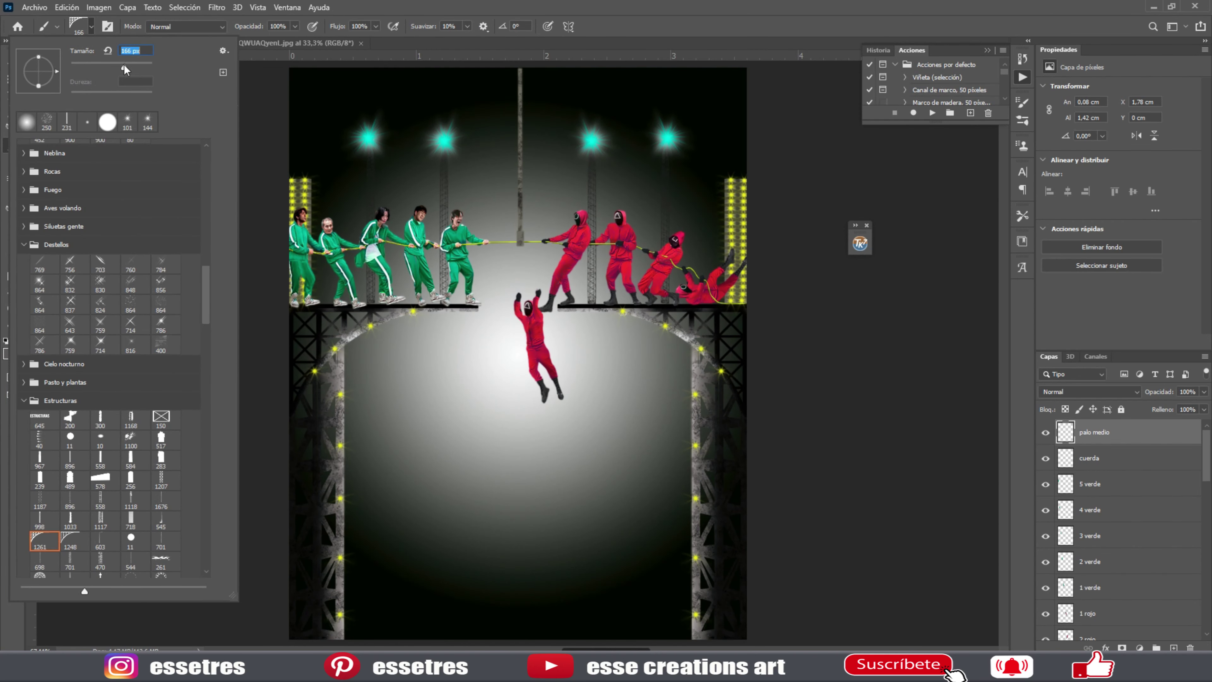
click(380, 530)
key(ctrl+shift+alt+n)
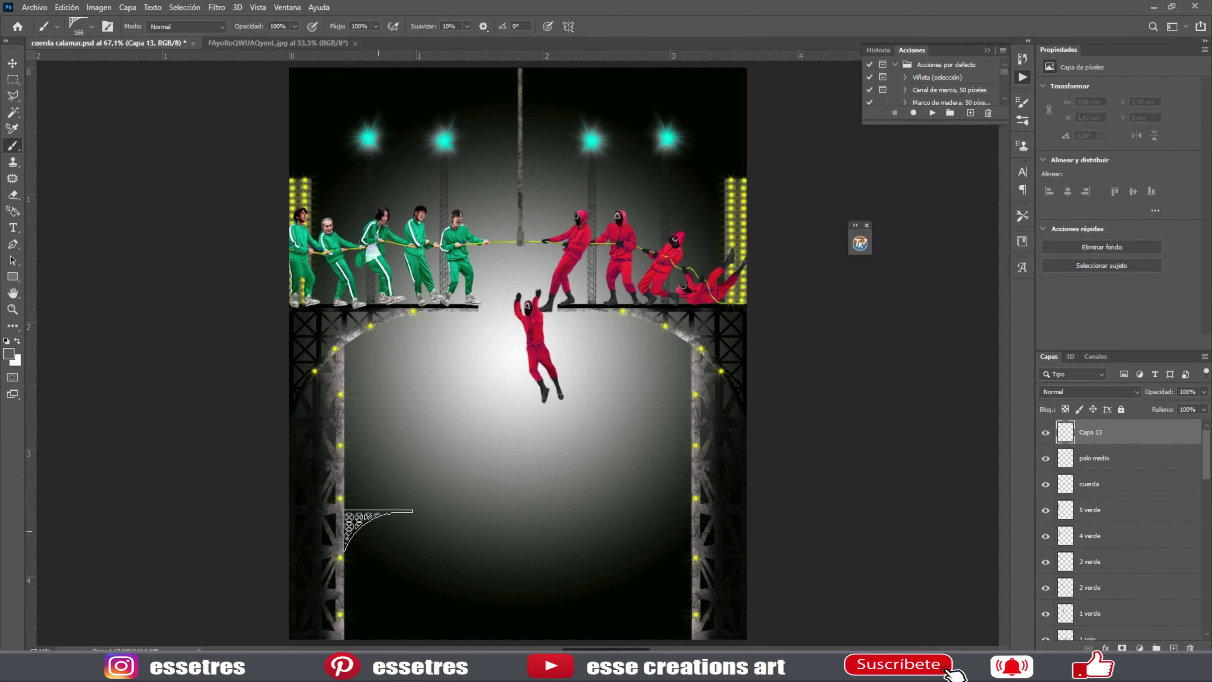
click(1172, 646)
key(l)
scroll(374, 543, up, 3)
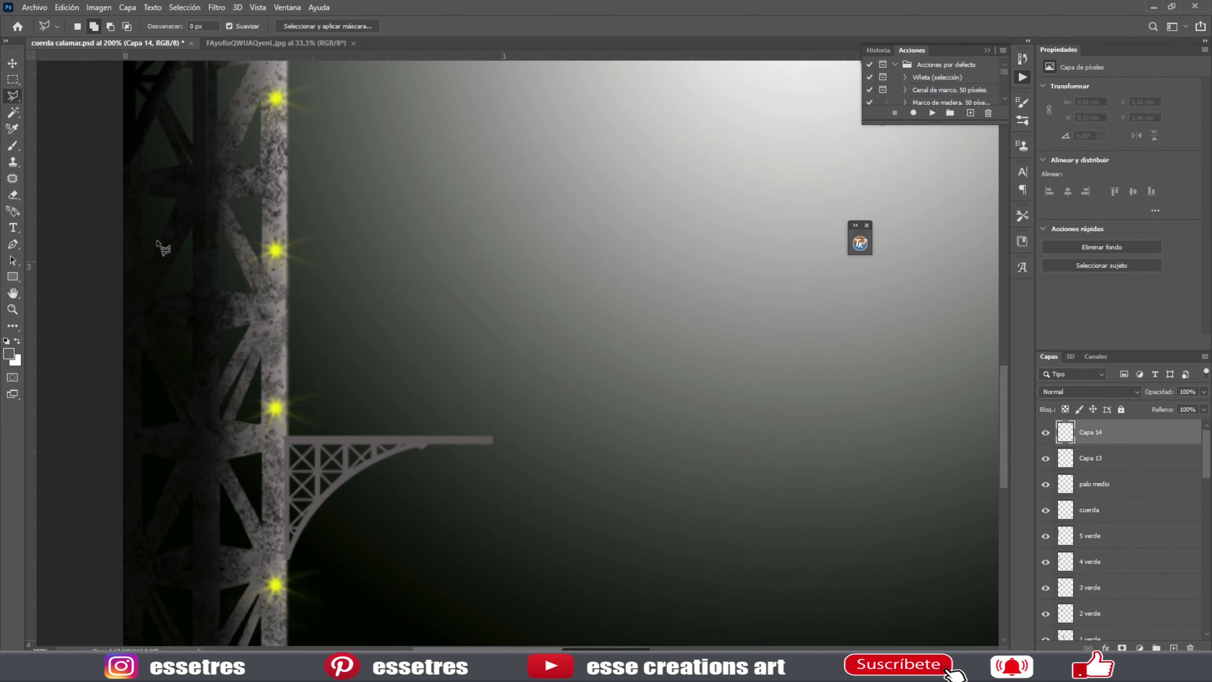
double_click(491, 435)
key(b)
drag(291, 432, 491, 432)
Clip a texture layer to the ledge, then duplicate the ledge onto the right tower.
key(ctrl+shift+alt+n)
right_click(1112, 477)
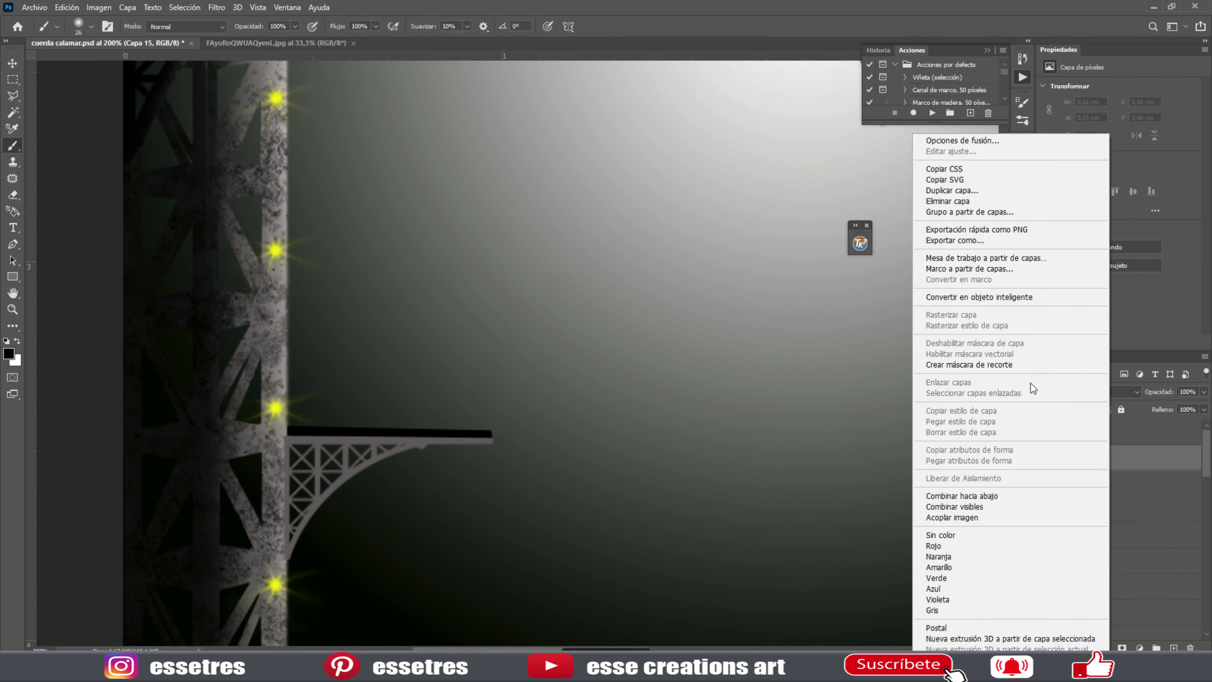
click(969, 365)
click(79, 26)
scroll(110, 238, down, 5)
double_click(86, 215)
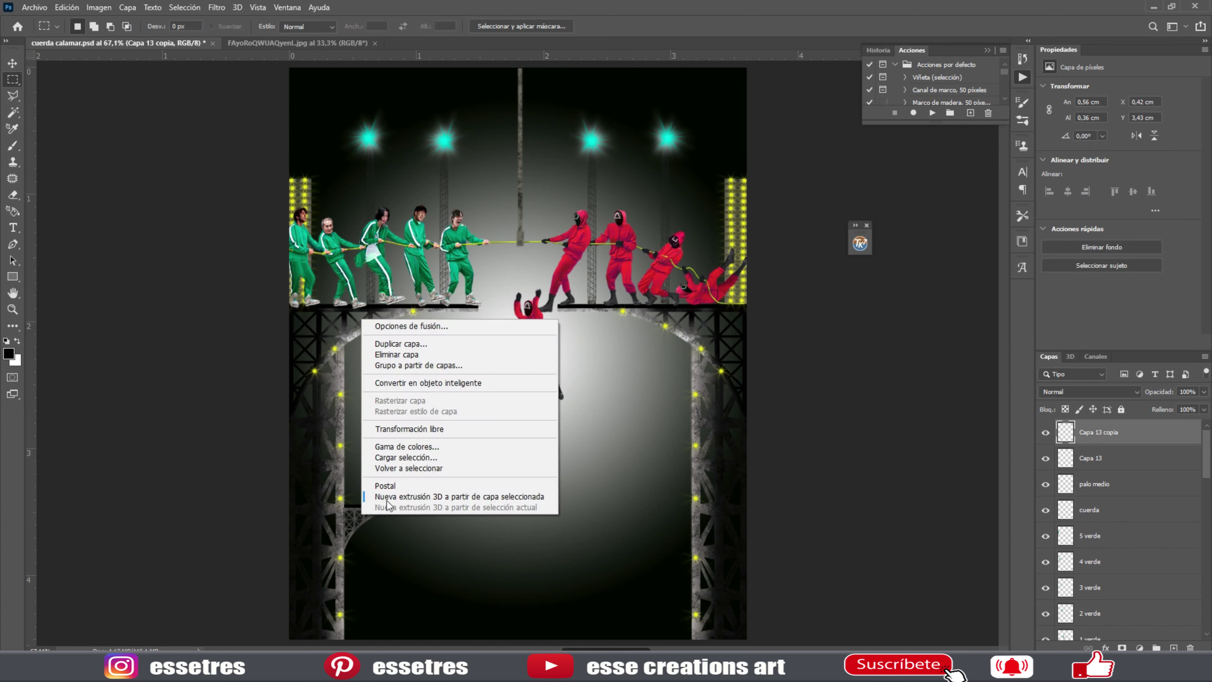
key(Escape)
drag(389, 505, 669, 505)
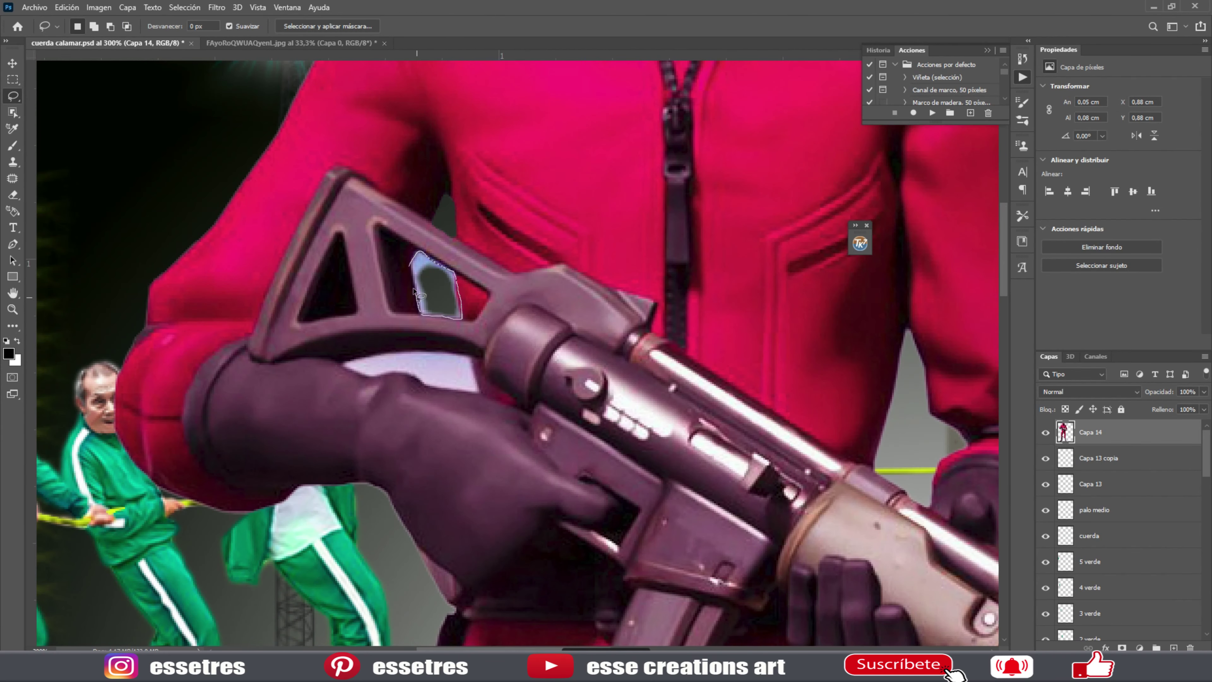
Clear the pale gap in the rifle stock and shrink the armed guard onto the lower-right ledge.
drag(476, 371, 479, 392)
key(Delete)
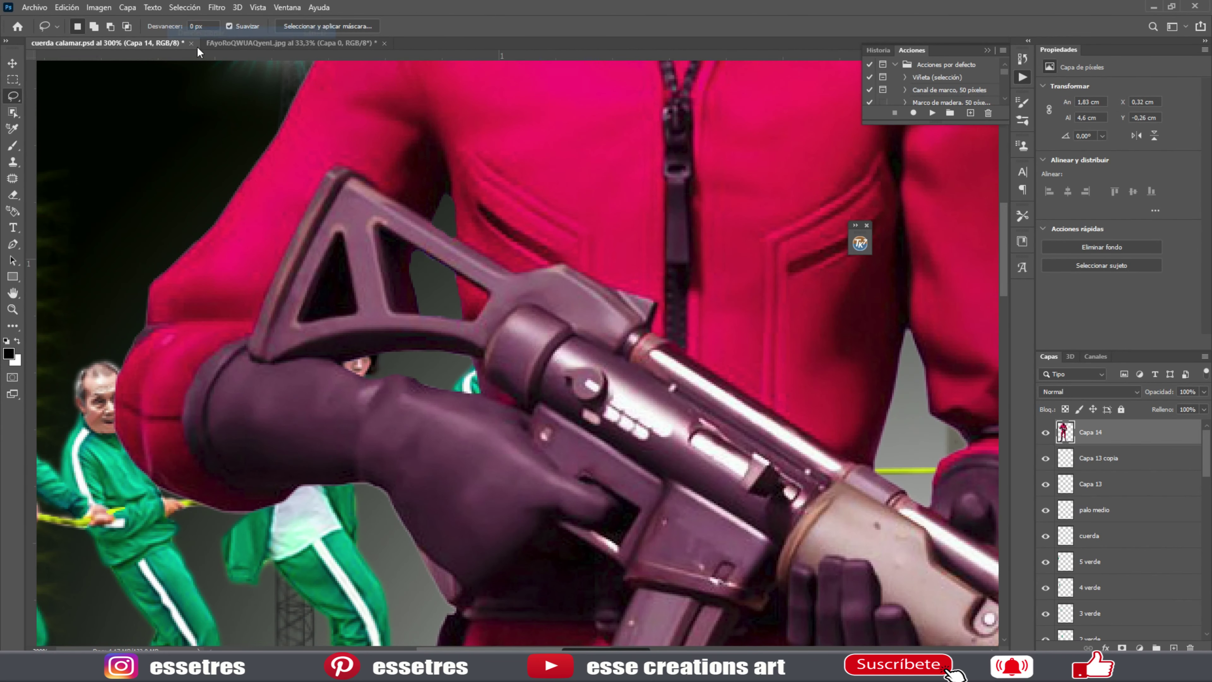
key(ctrl+0)
key(ctrl+t)
drag(568, 635, 635, 296)
drag(616, 249, 673, 433)
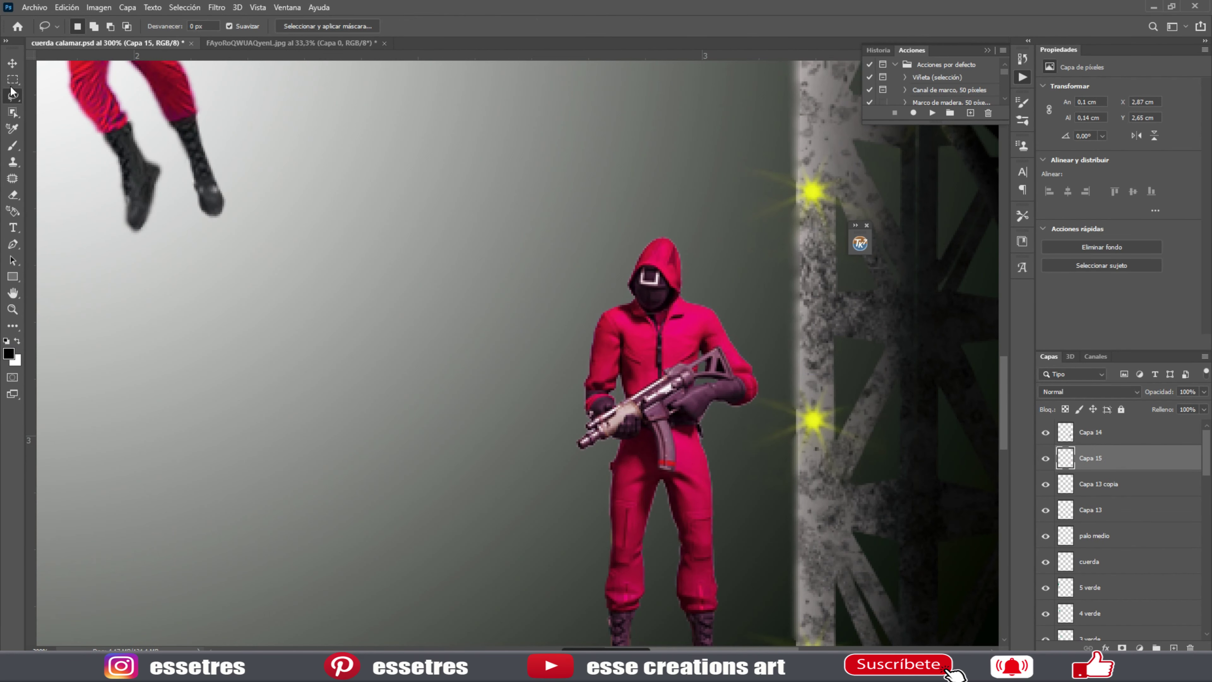
key(v)
drag(661, 293, 662, 296)
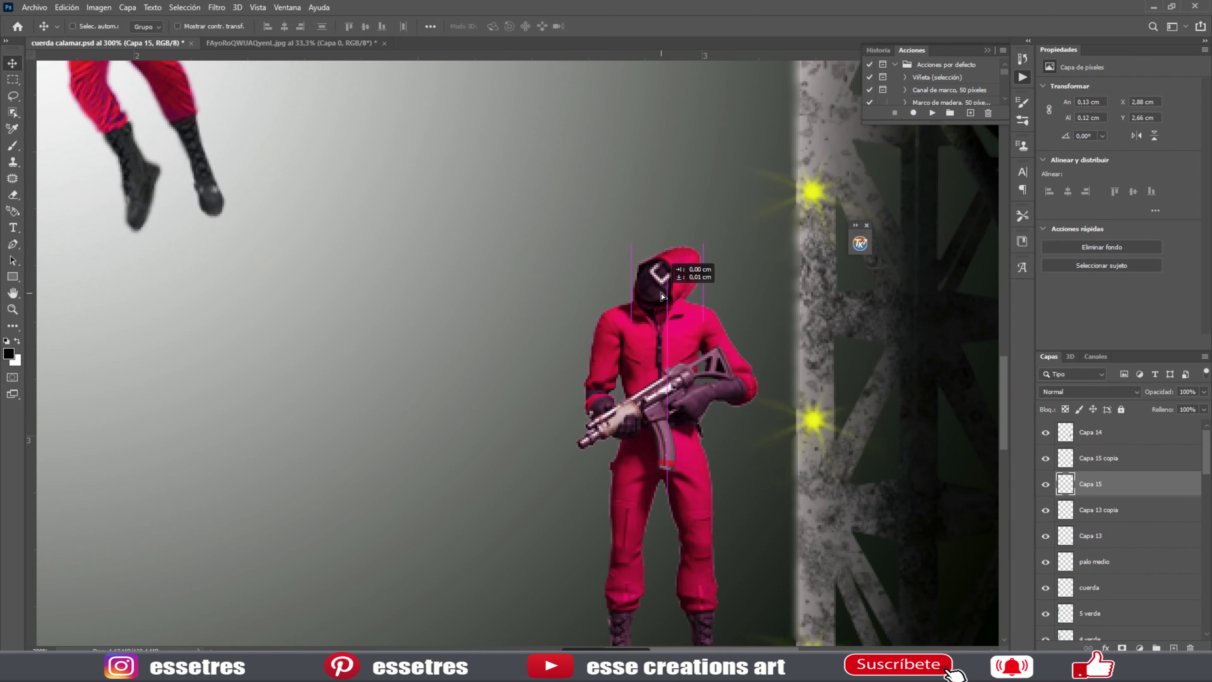
Paint red over the guard's hood on a layer set to Overlay at 78% opacity.
key(l)
drag(658, 242, 707, 218)
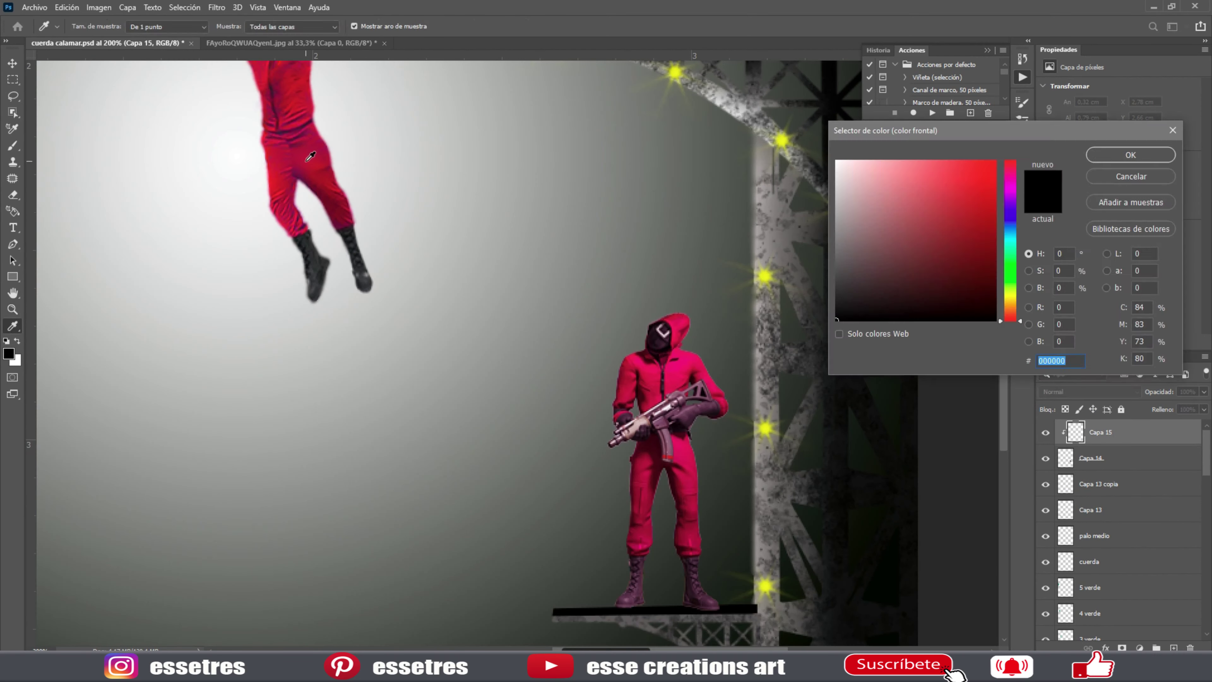
key(Return)
key(b)
click(1088, 391)
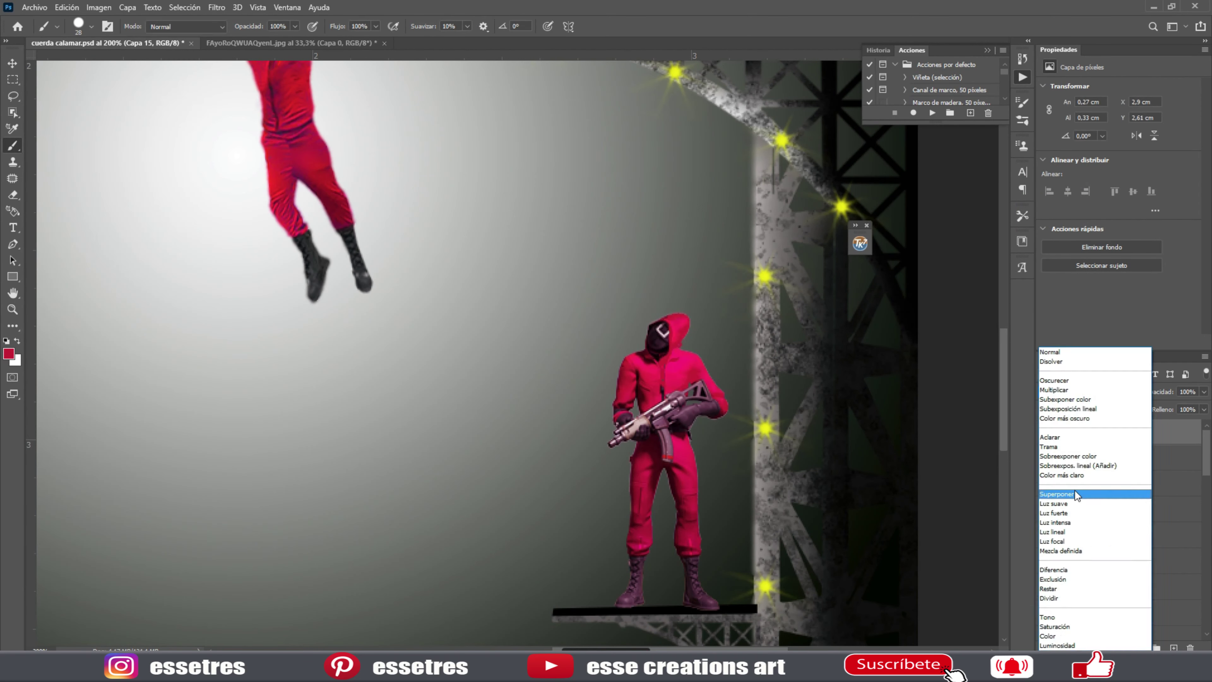
click(1064, 495)
drag(1174, 405, 1190, 408)
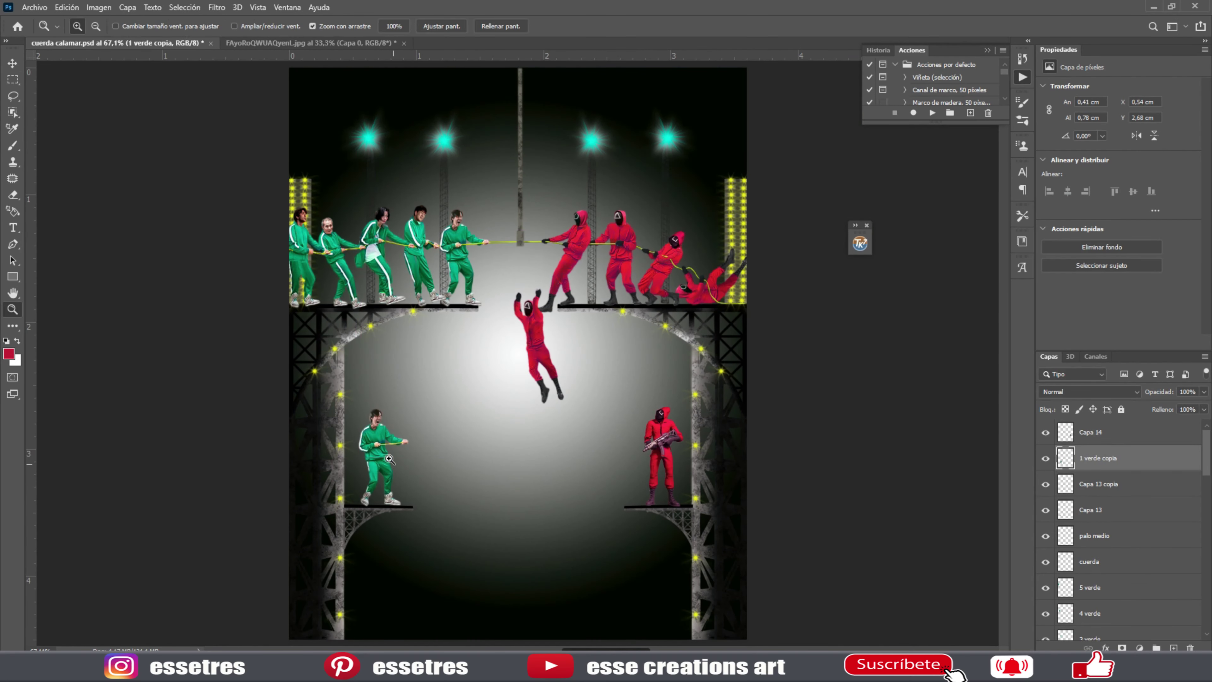
Lasso the green player's leg onto its own layer and rotate the shoe with Free Transform.
click(389, 458)
click(389, 458)
click(389, 459)
key(l)
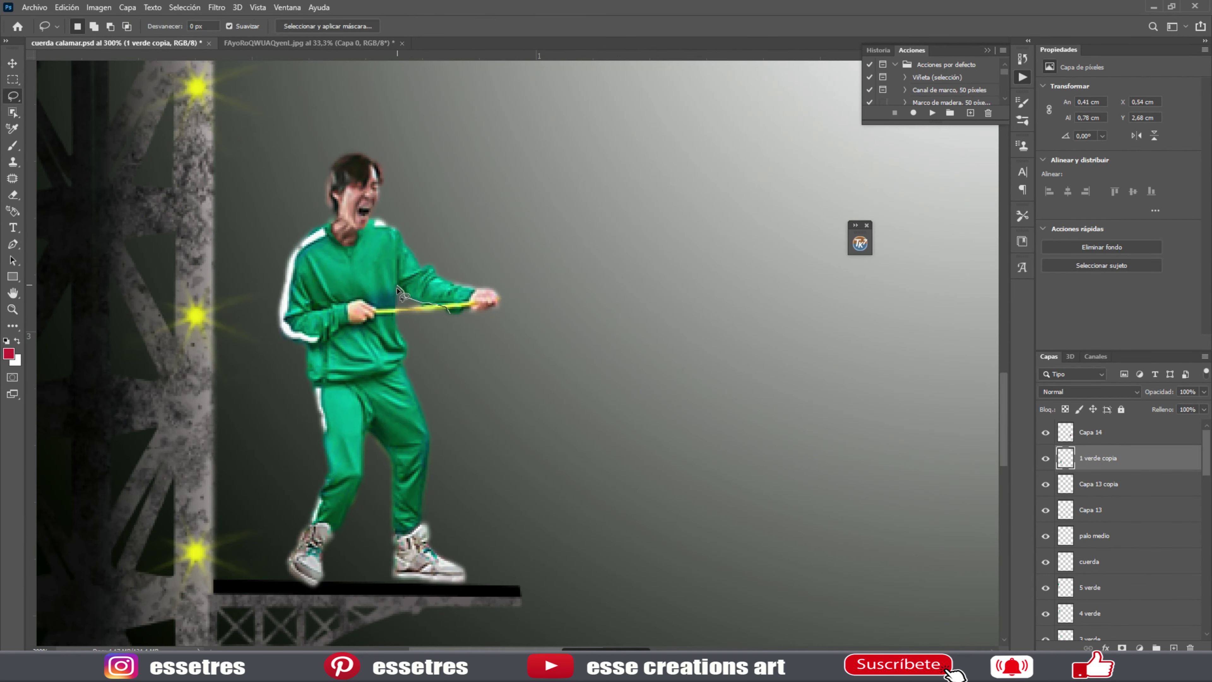
click(14, 164)
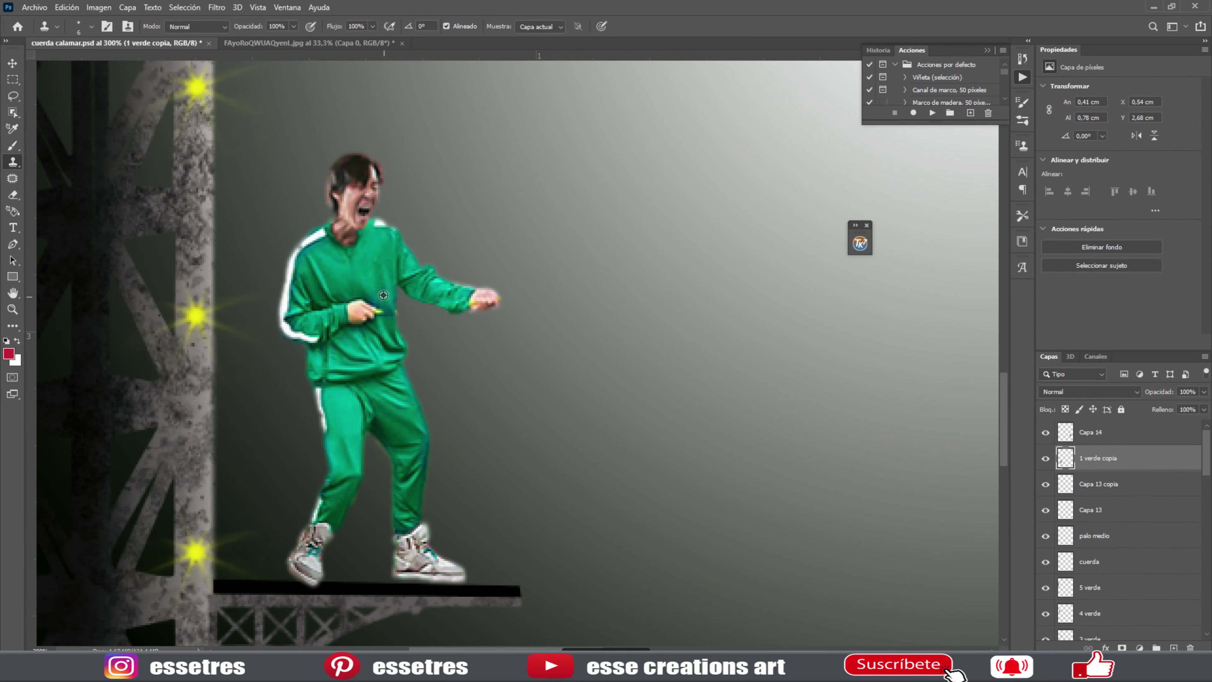
key(ctrl+j)
right_click(345, 299)
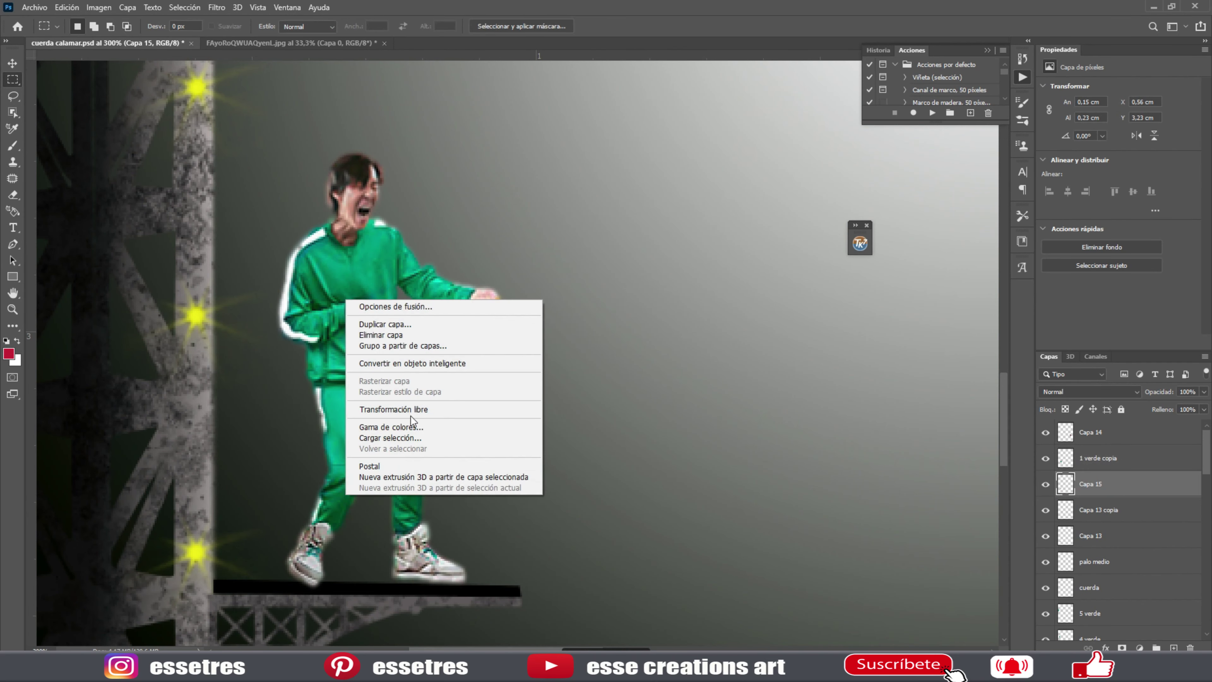
click(377, 412)
key(Return)
key(m)
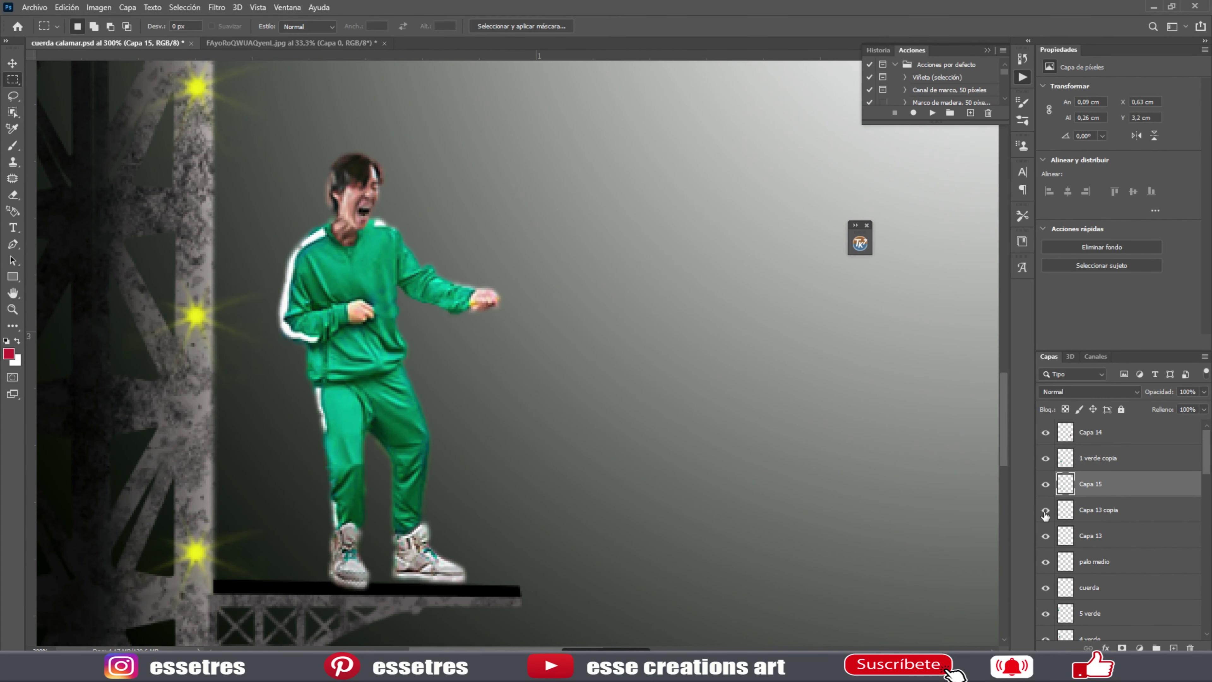
Copy the player's arm to a new layer, rotate it upward, and reorder and merge the pieces.
key(ctrl+j)
key(ctrl+t)
drag(506, 306, 436, 189)
key(Return)
key(l)
drag(1123, 493, 1123, 520)
key(v)
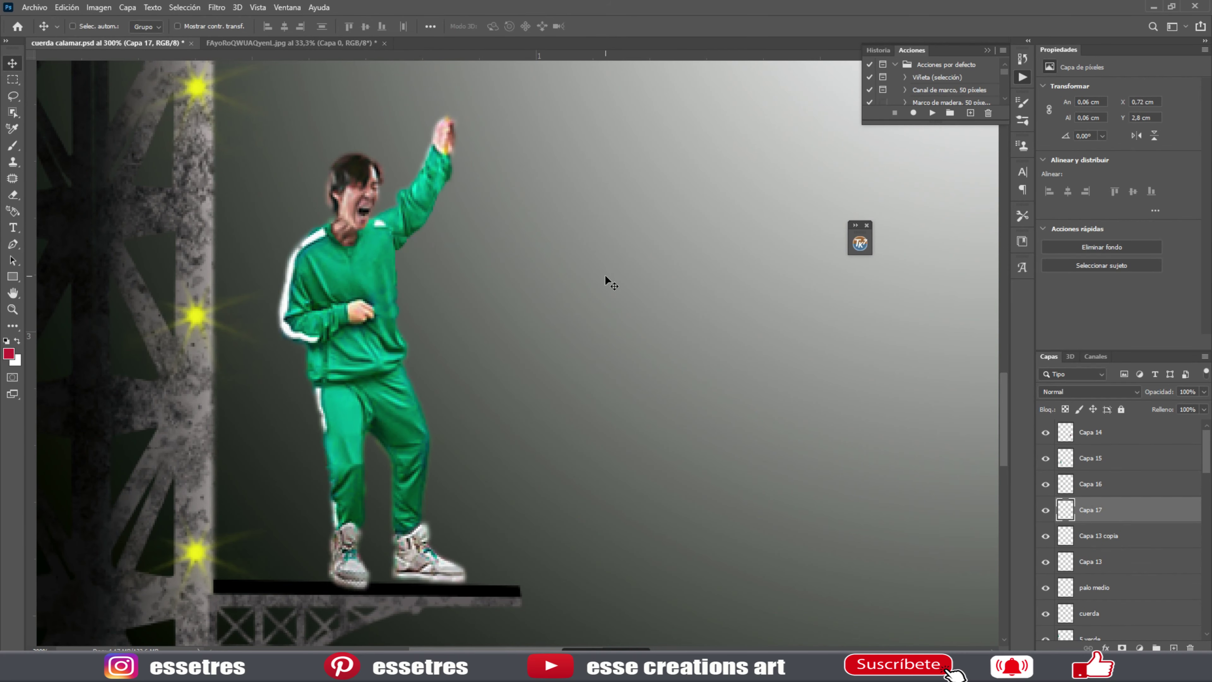
click(1130, 485)
key(ctrl+e)
Copy the player's left arm to a layer, delete Capa 18 and hide Capa 13 copia.
key(s)
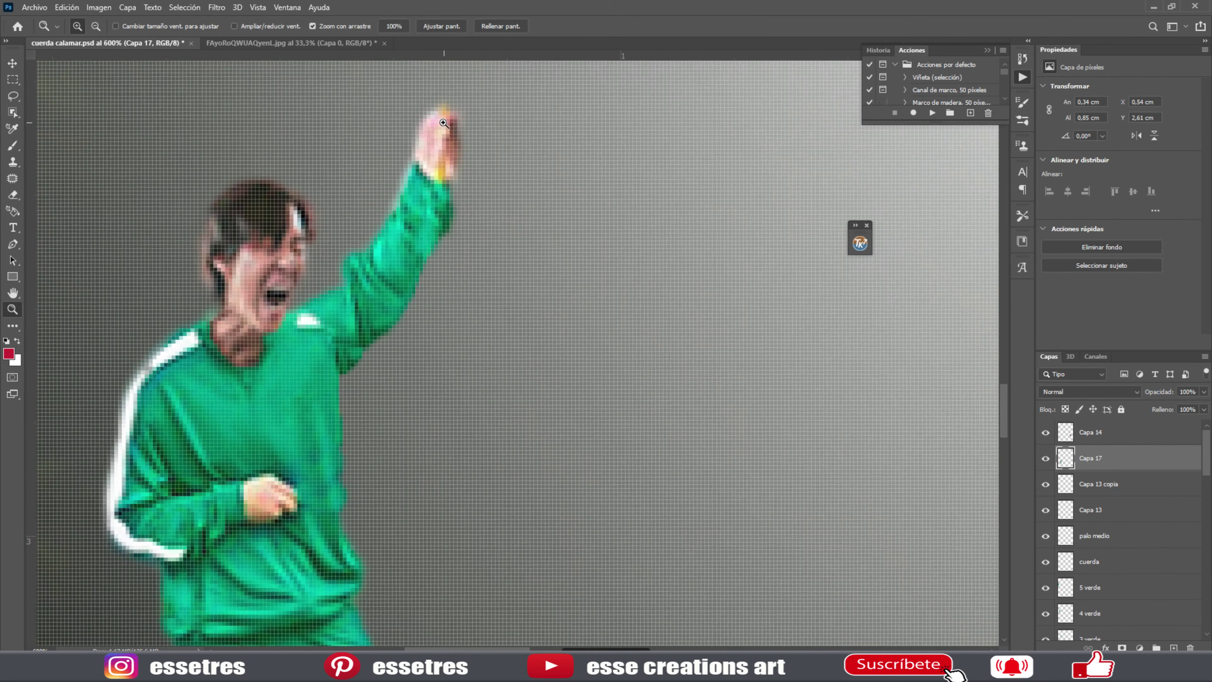
scroll(420, 164, up, 4)
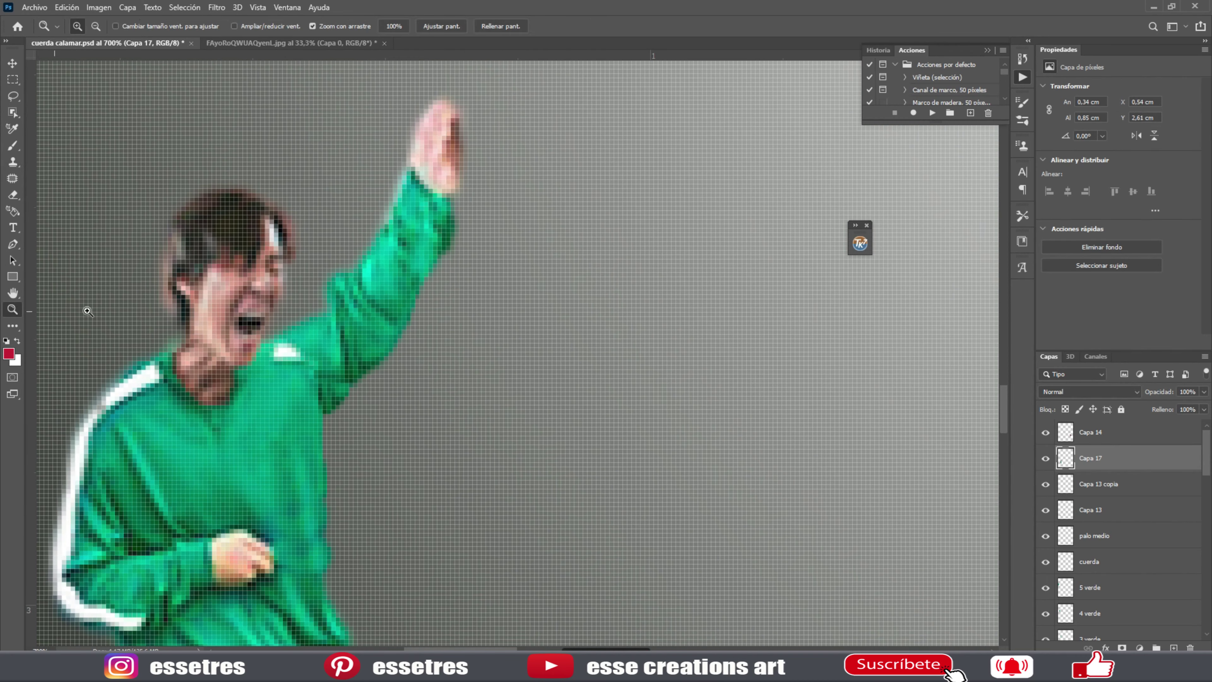
scroll(440, 217, down, 4)
key(l)
drag(329, 416, 342, 478)
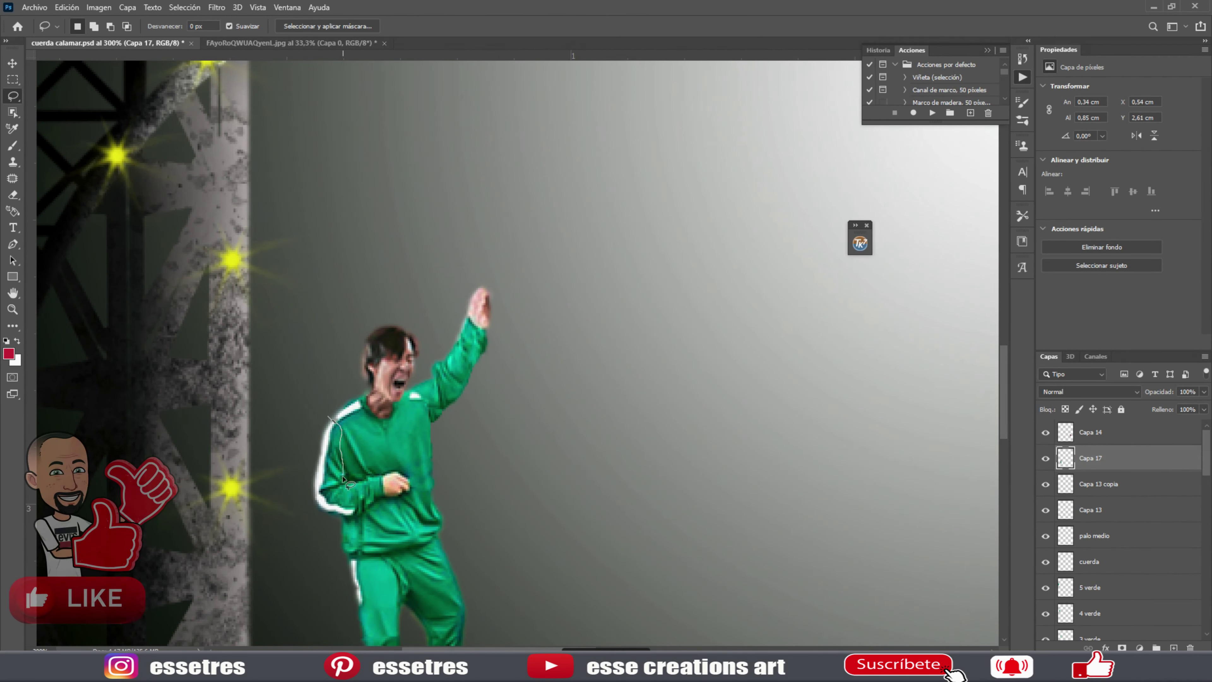
right_click(318, 466)
click(367, 313)
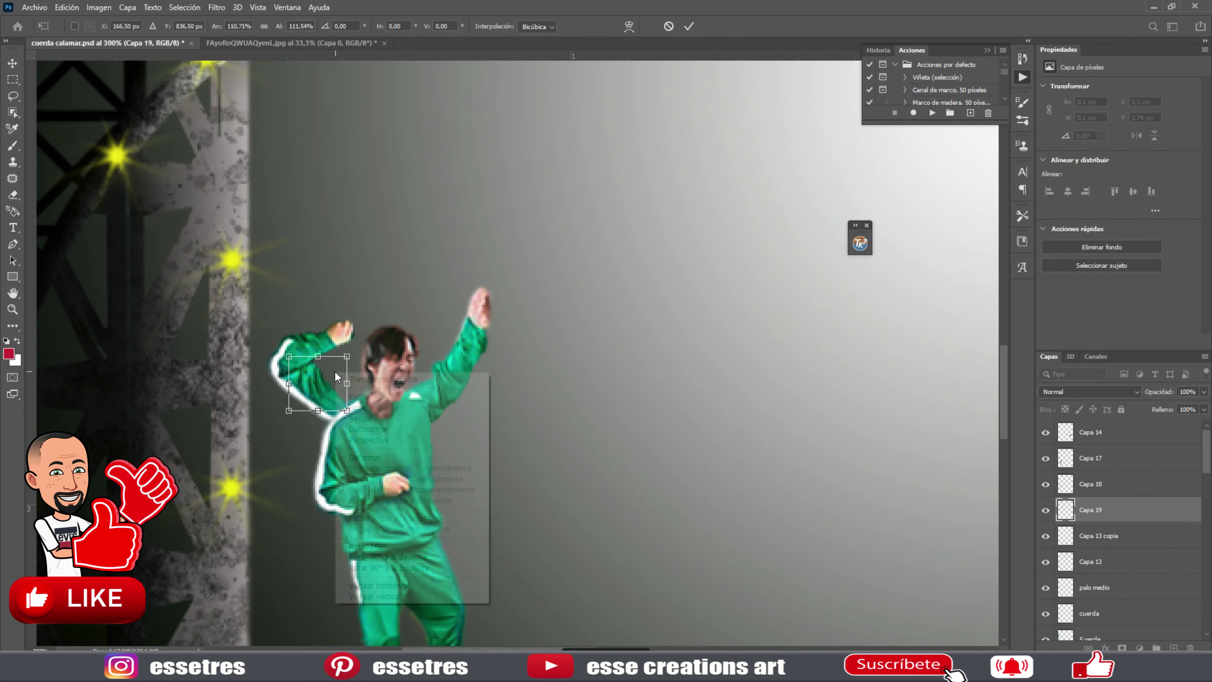
click(1069, 483)
key(Delete)
click(1045, 509)
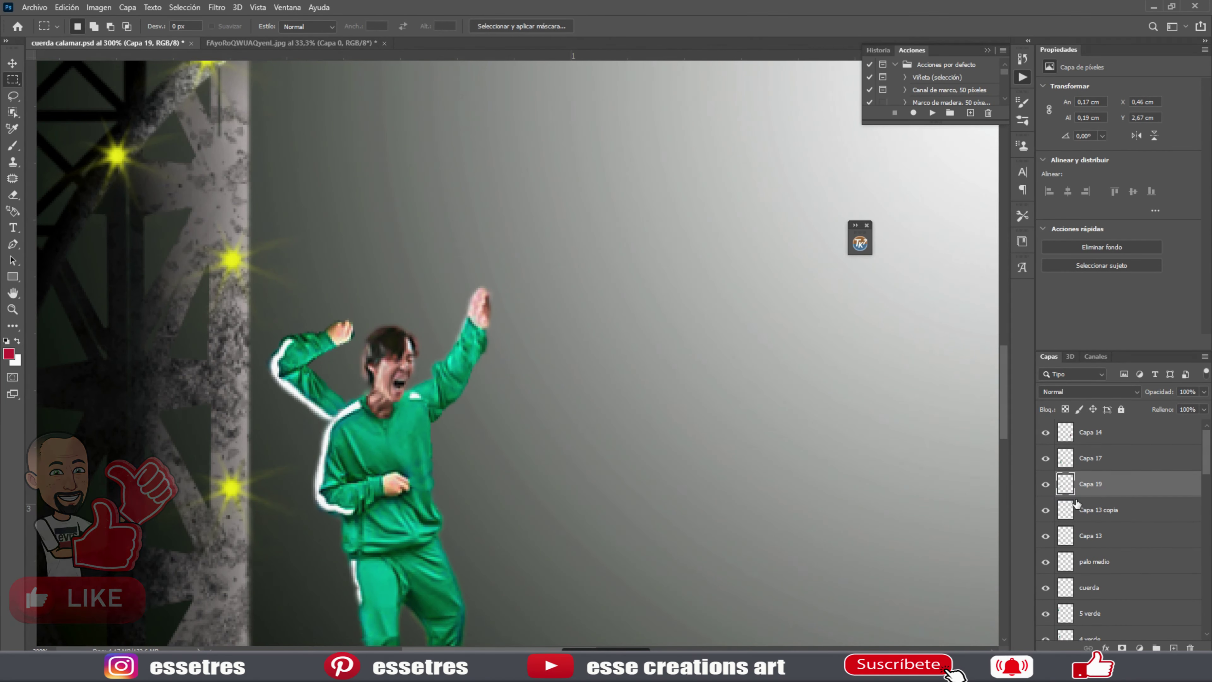
click(1088, 458)
Clean up a patch on the player's body with the Clone Stamp.
key(l)
drag(328, 420, 304, 490)
click(13, 162)
key(ctrl+d)
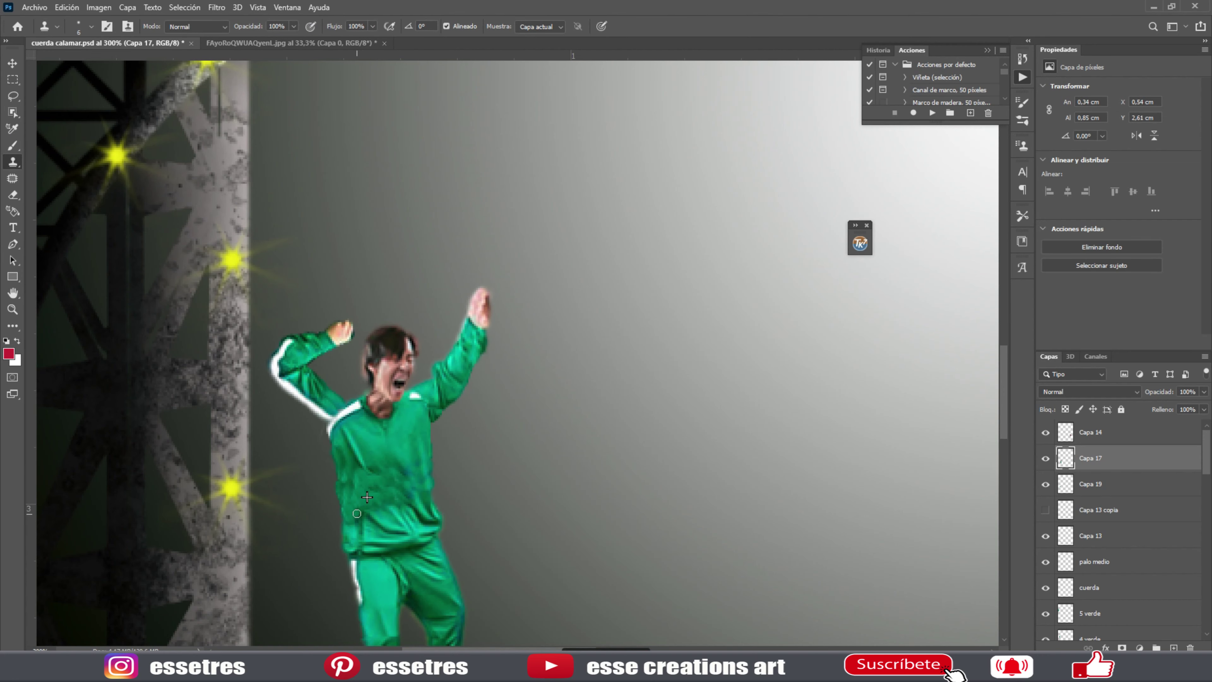
scroll(346, 425, down, 5)
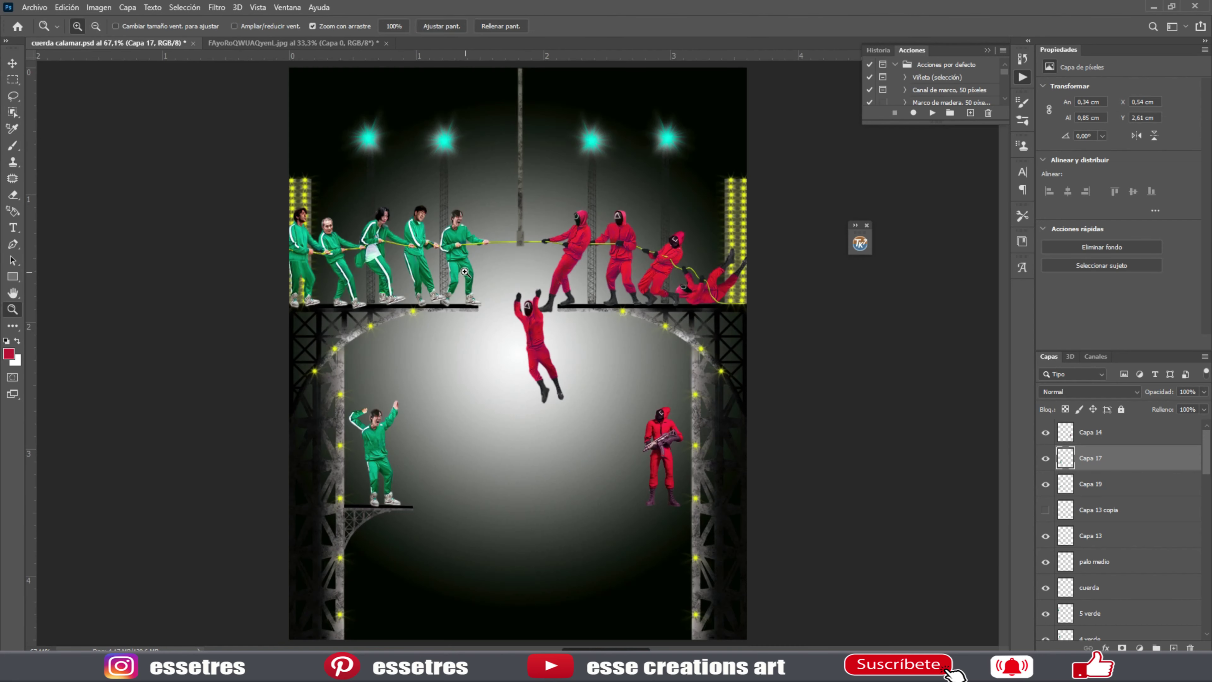
scroll(362, 410, up, 5)
scroll(377, 402, up, 2)
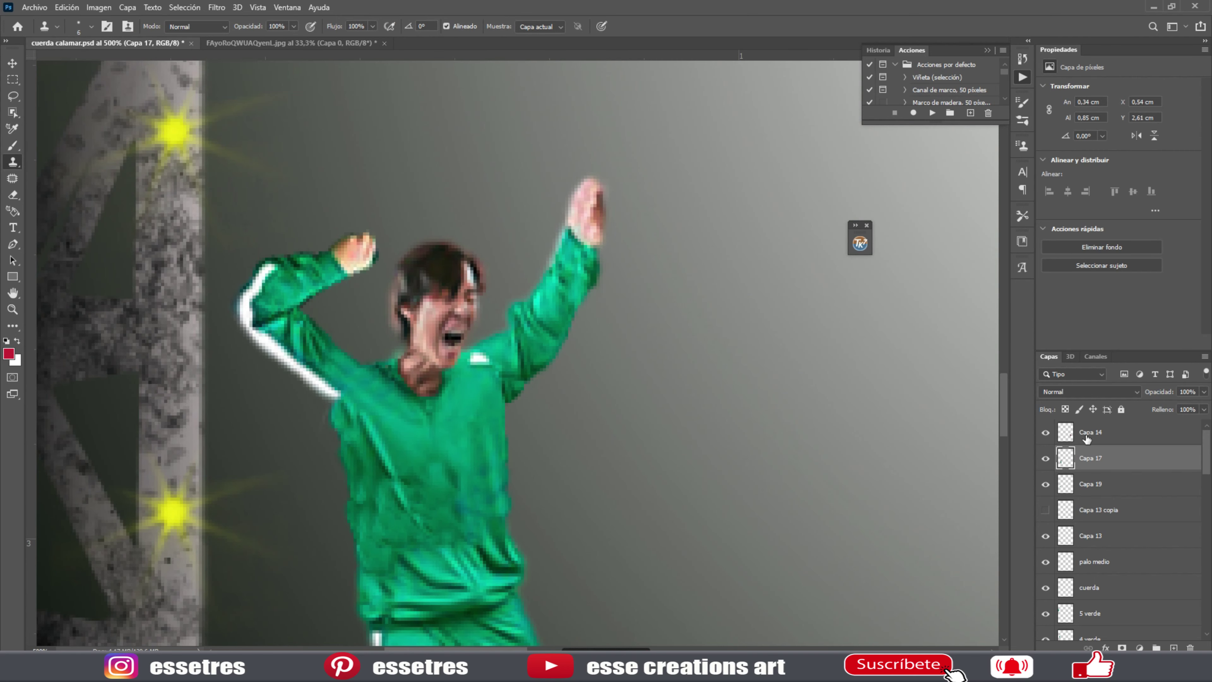
Show Capa 13 copia again and merge Capa 17 down into the body layer Capa 19.
click(1098, 510)
click(635, 492)
key(Return)
click(1090, 535)
click(1046, 510)
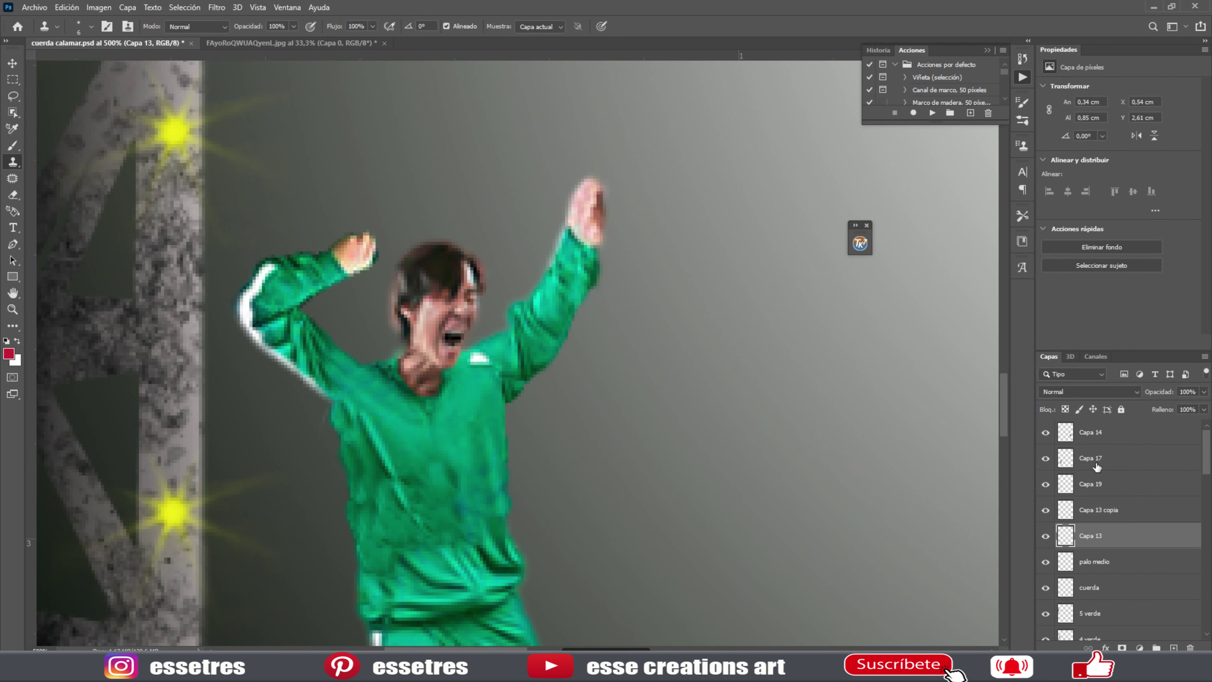
click(1093, 458)
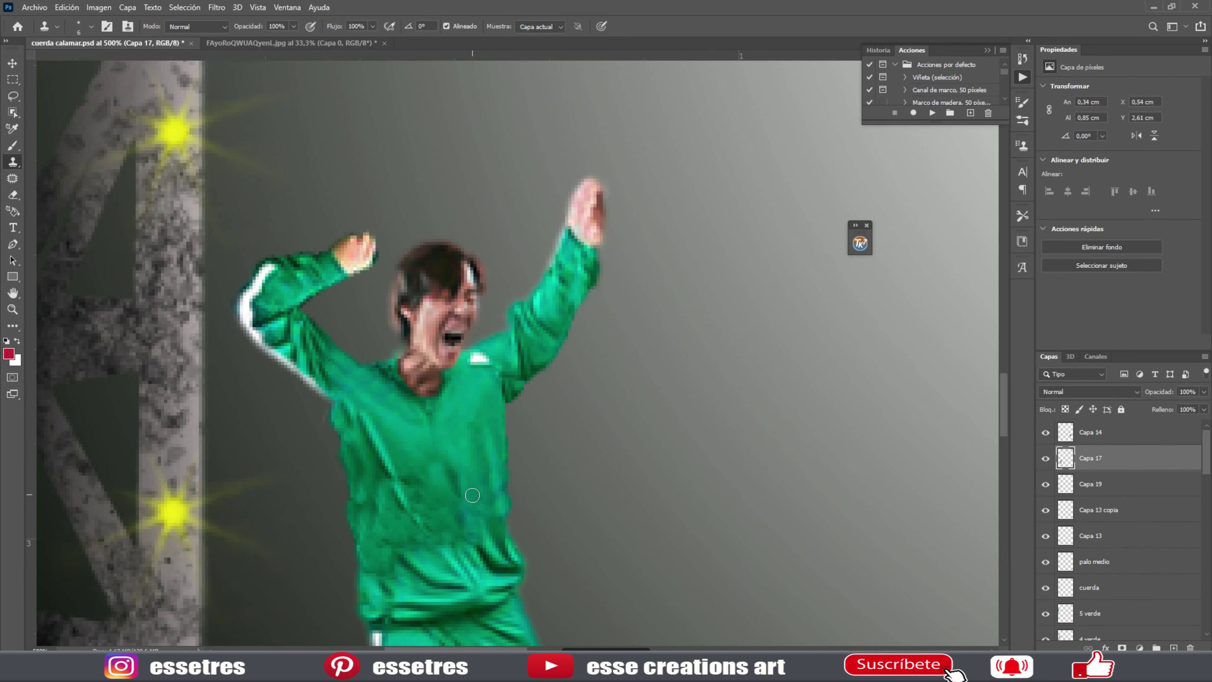
click(1045, 535)
key(ctrl+e)
Open the photo of Squid Game character faces.
key(l)
scroll(416, 356, down, 5)
scroll(415, 355, up, 4)
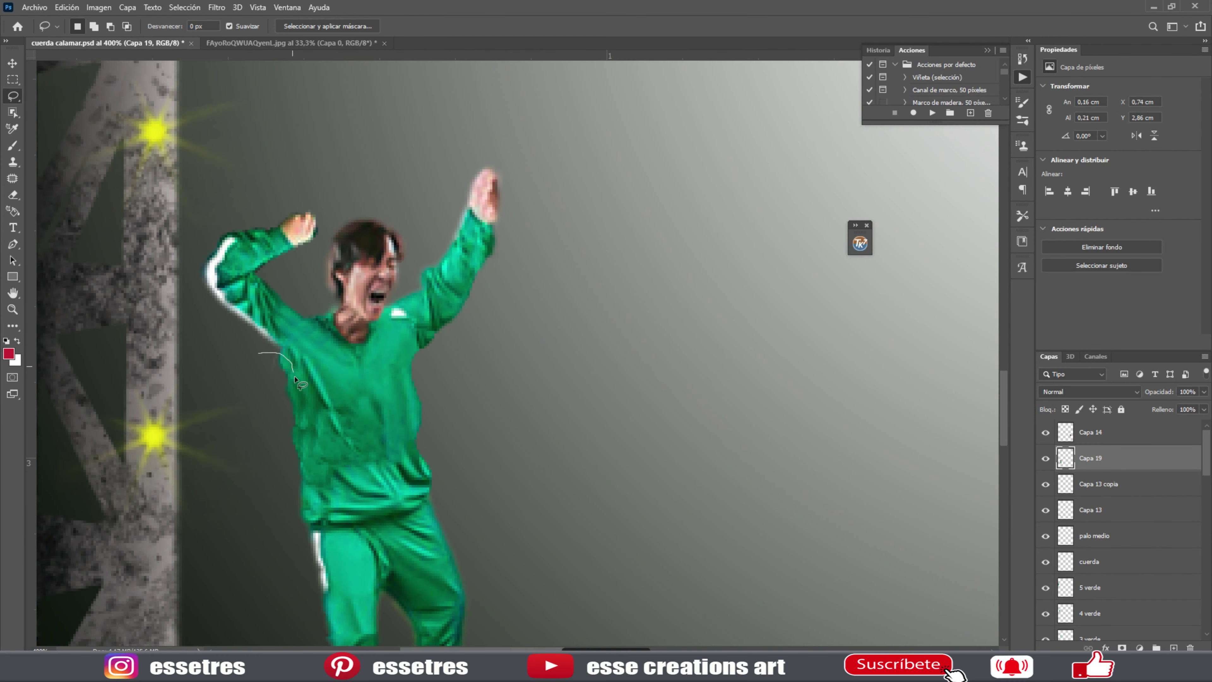
key(ctrl+o)
double_click(290, 211)
Lasso a player's face in the characters photo and paste it into the composite.
scroll(477, 334, up, 5)
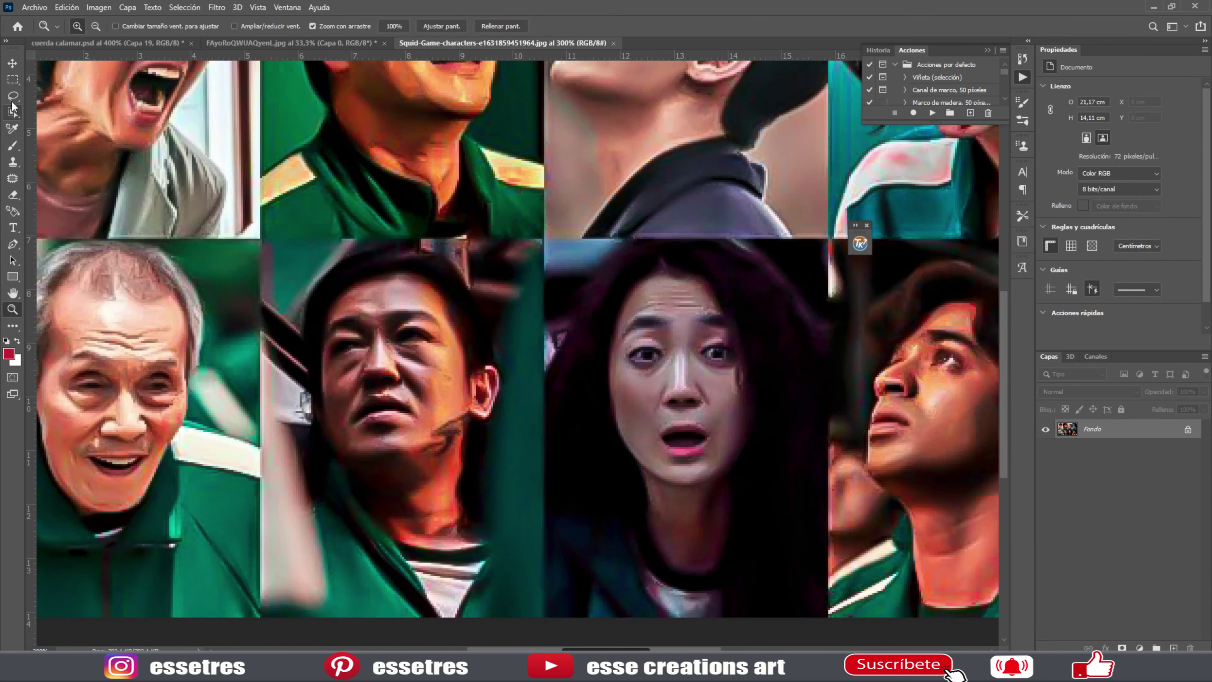
drag(318, 435, 465, 282)
drag(465, 499, 317, 432)
key(ctrl+c)
click(107, 43)
key(ctrl+v)
Fit the face onto the green player, desaturate it, tilt it about 14°, and merge into Capa 19.
right_click(367, 274)
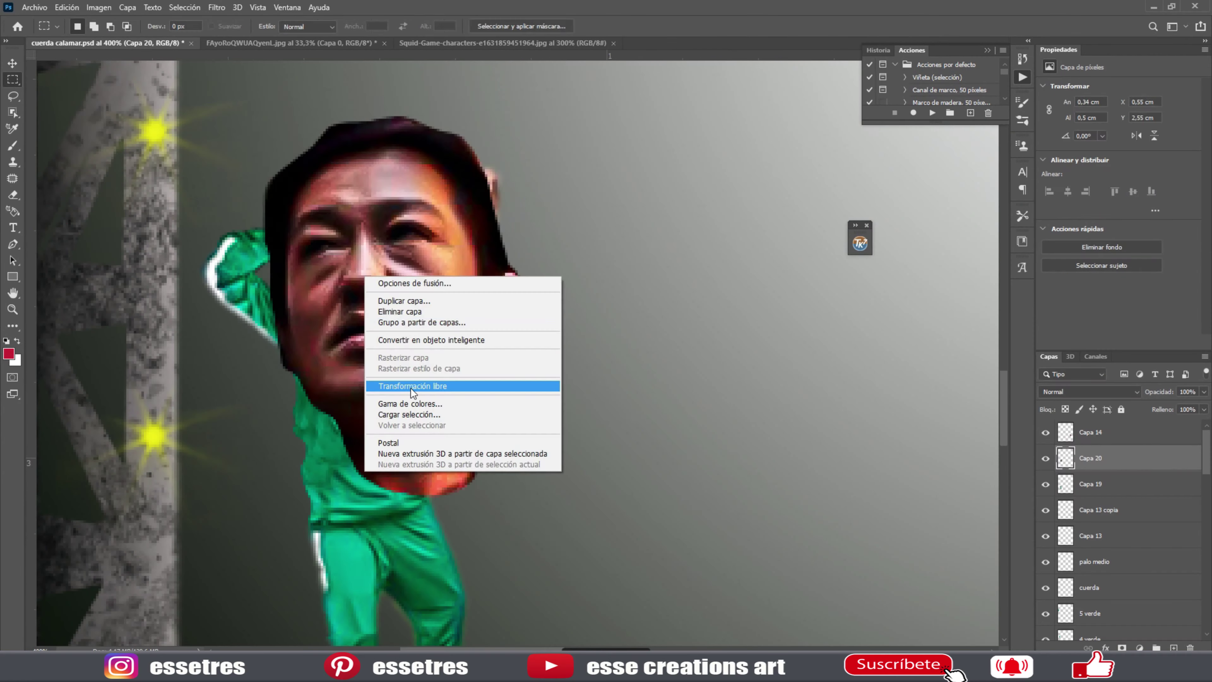
click(411, 388)
drag(373, 220, 371, 267)
key(Return)
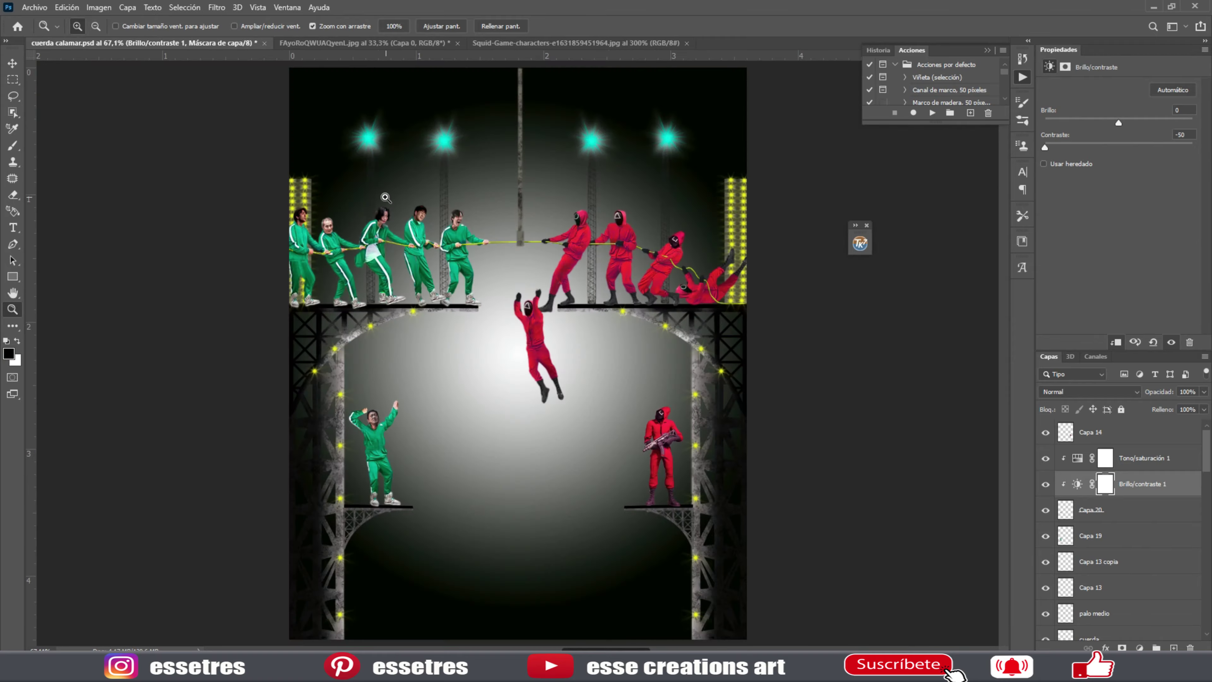
key(ctrl+e)
click(375, 453)
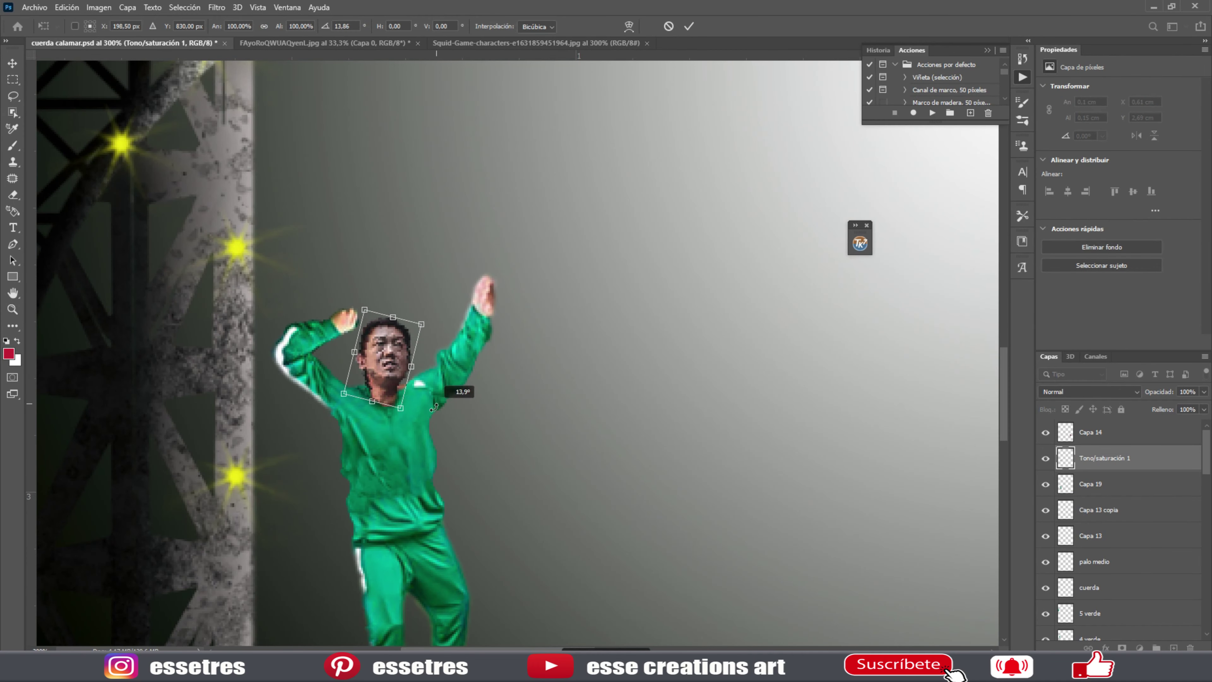
click(331, 345)
key(ctrl+0)
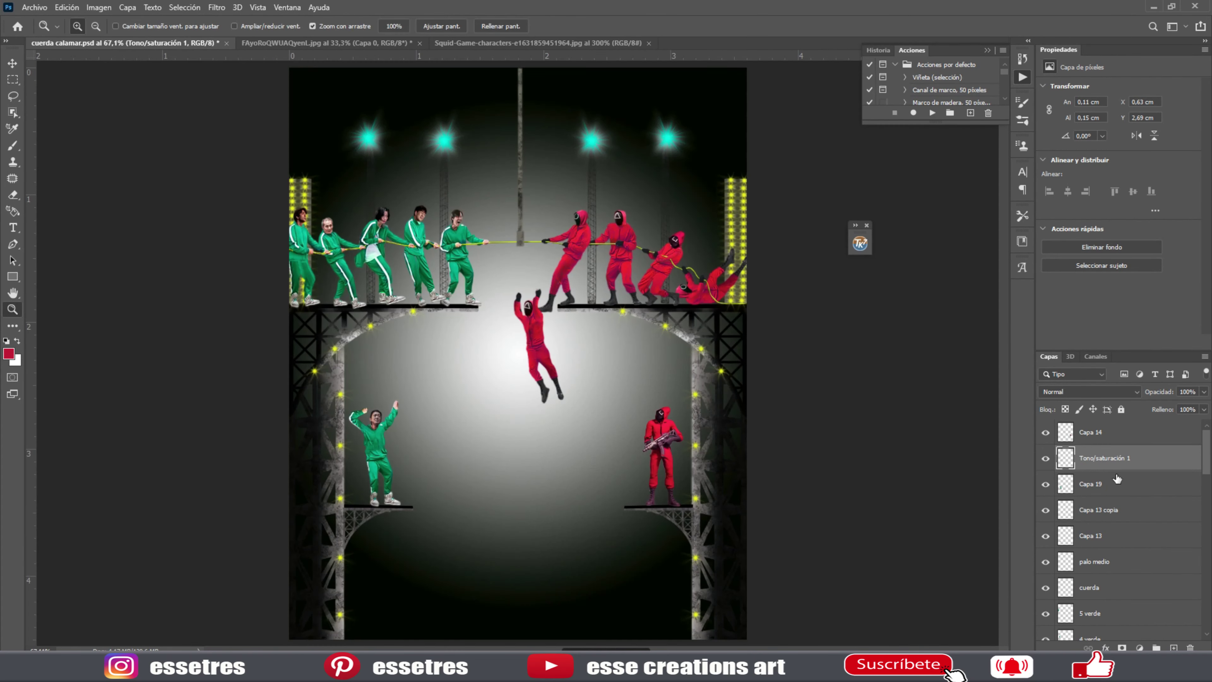
key(ctrl+e)
Lasso the player's left arm and resize the face with Free Transform.
drag(375, 453, 411, 454)
key(l)
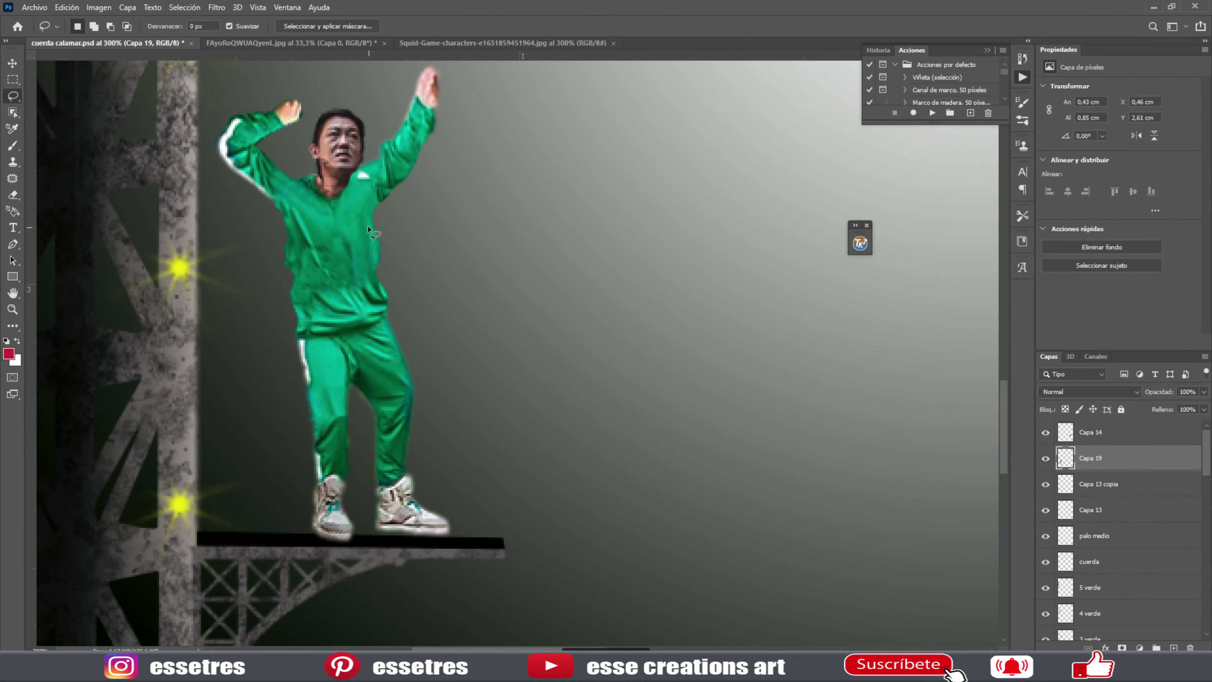
drag(274, 102, 224, 176)
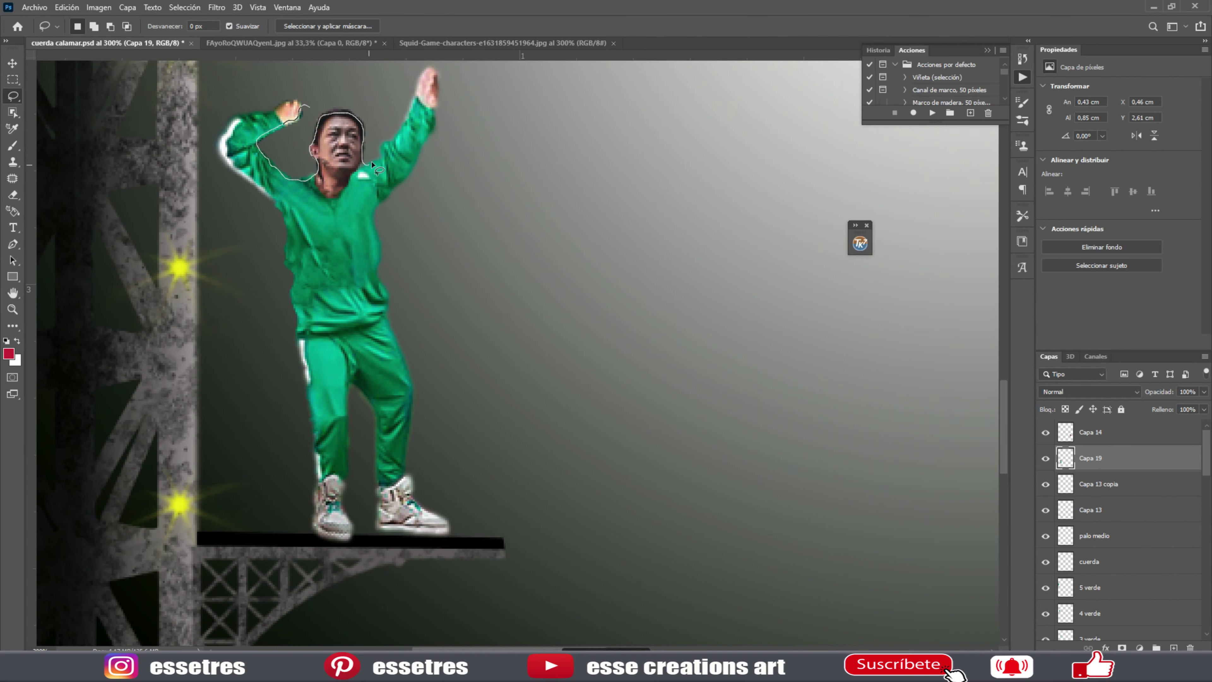
key(z)
key(ctrl+0)
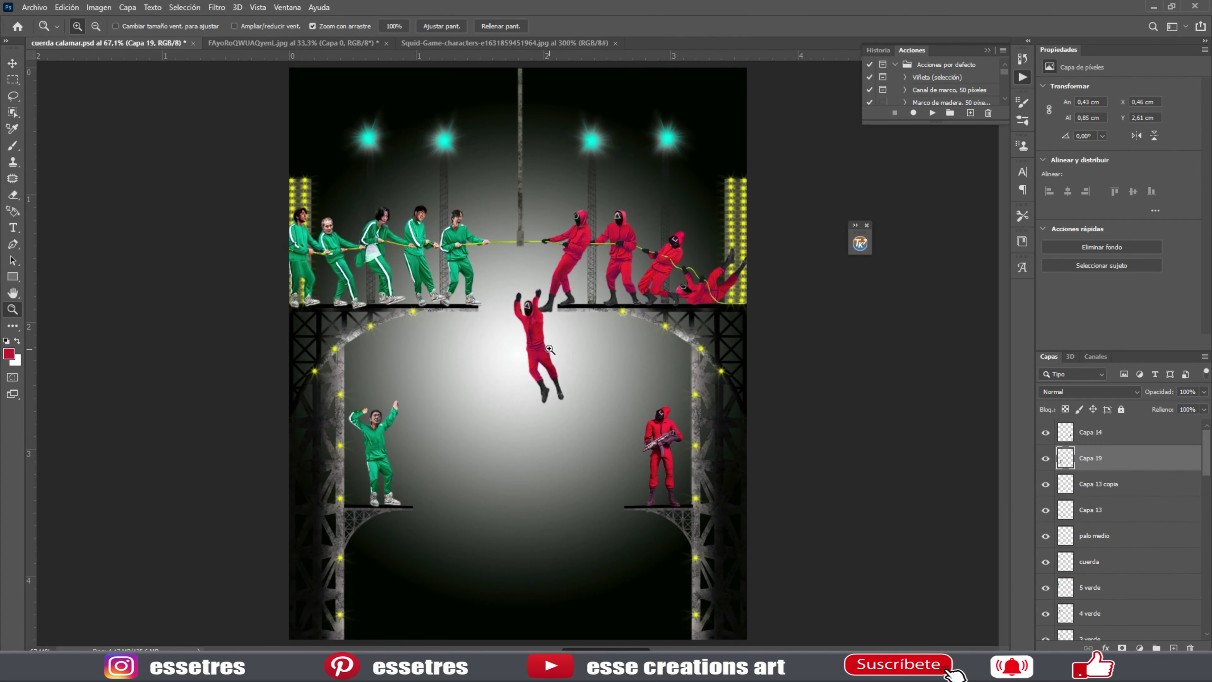
drag(376, 454, 415, 454)
right_click(369, 374)
click(472, 476)
key(ctrl+t)
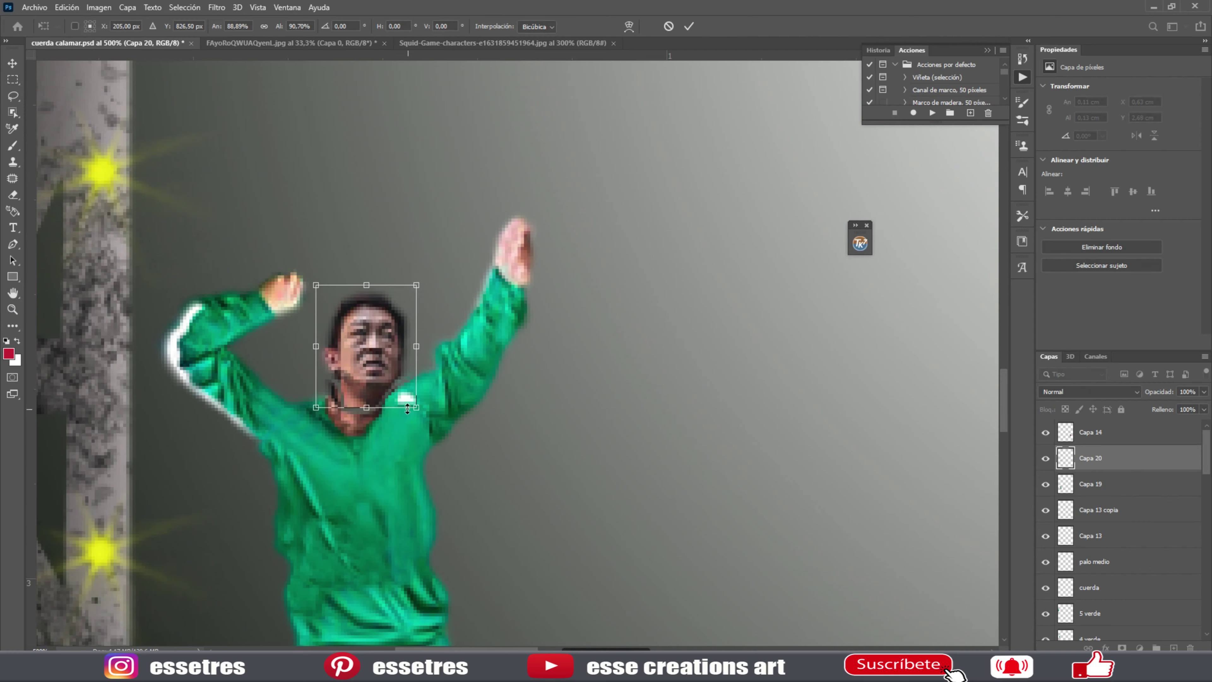
key(Return)
Rotate the left arm upward about 75° and merge Capa 20 into Capa 19.
key(z)
key(ctrl+0)
drag(343, 420, 371, 420)
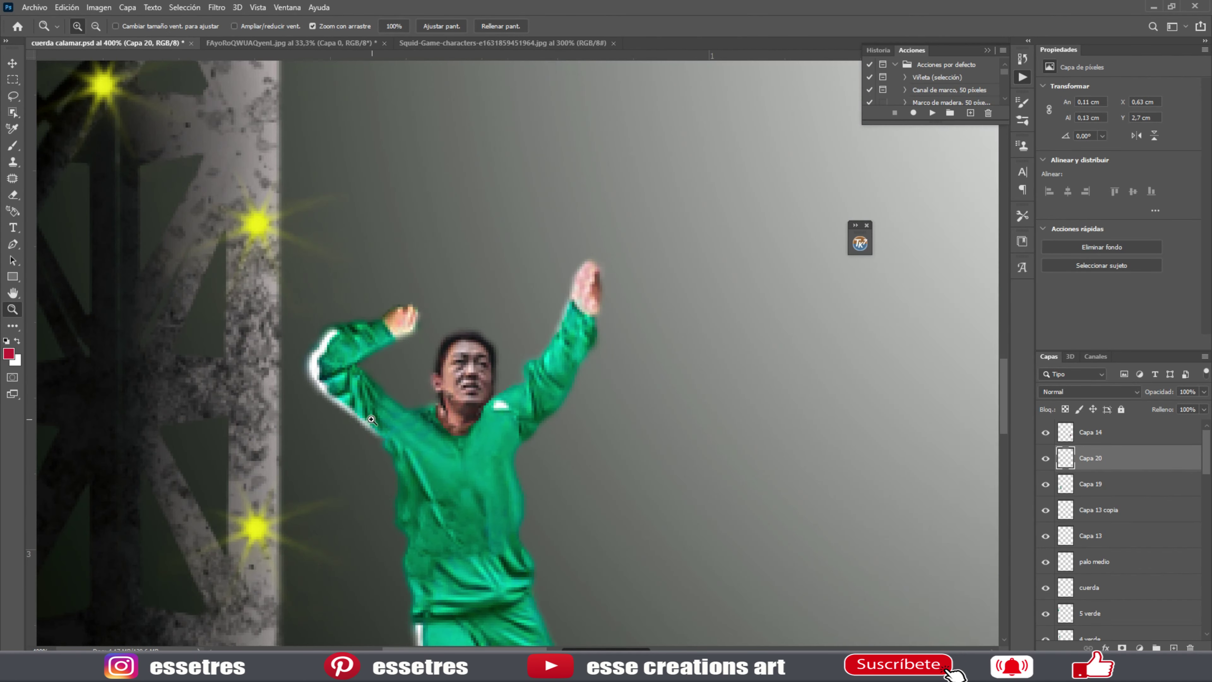
key(ctrl+t)
drag(372, 334, 341, 345)
key(Return)
key(ctrl+e)
key(s)
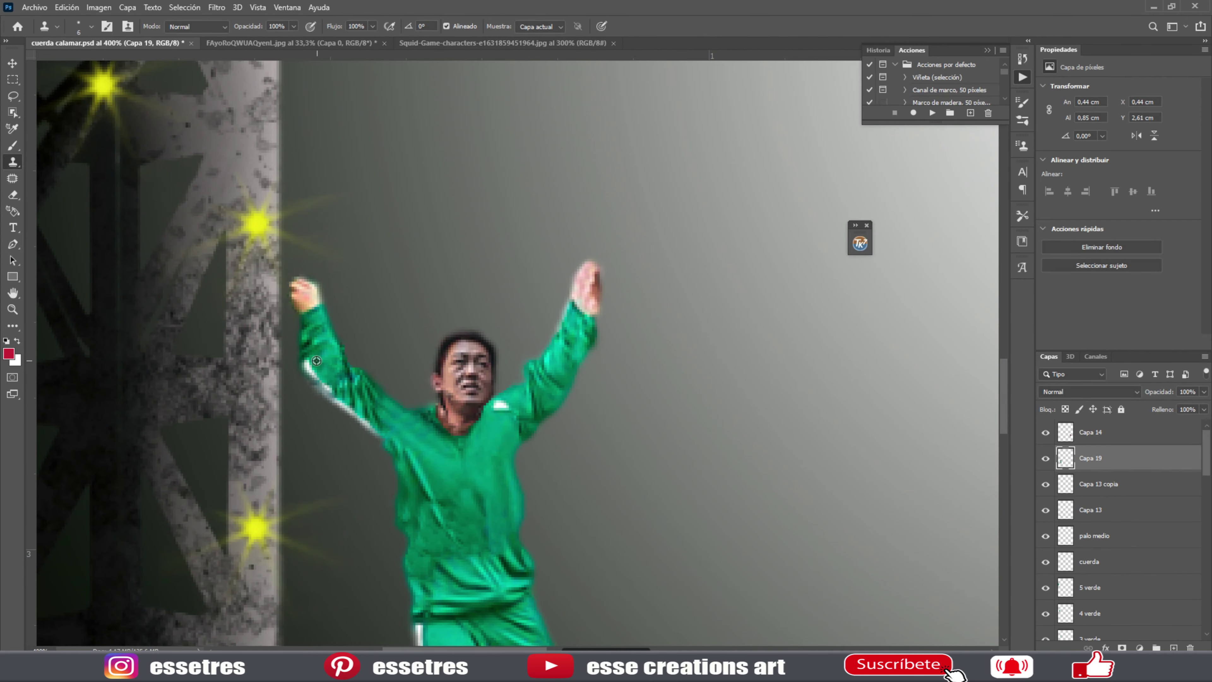
key(l)
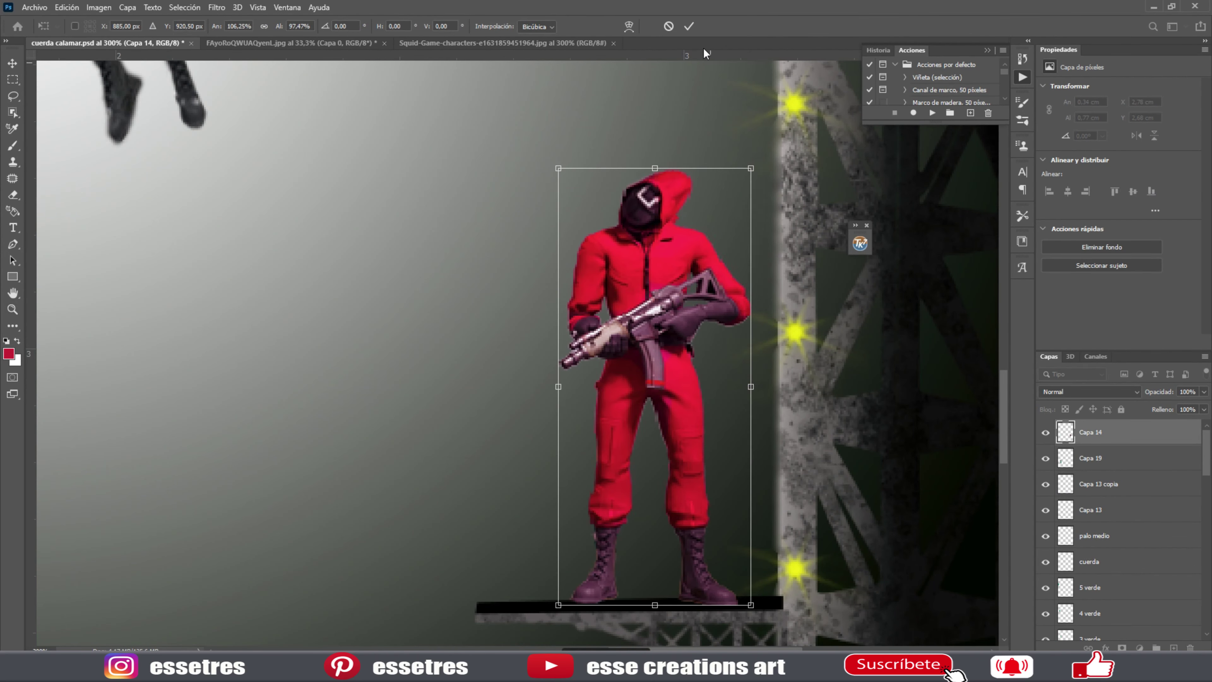
Confirm the armed guard's new size on Capa 14 and fit the composite in view.
click(689, 26)
key(z)
key(ctrl+0)
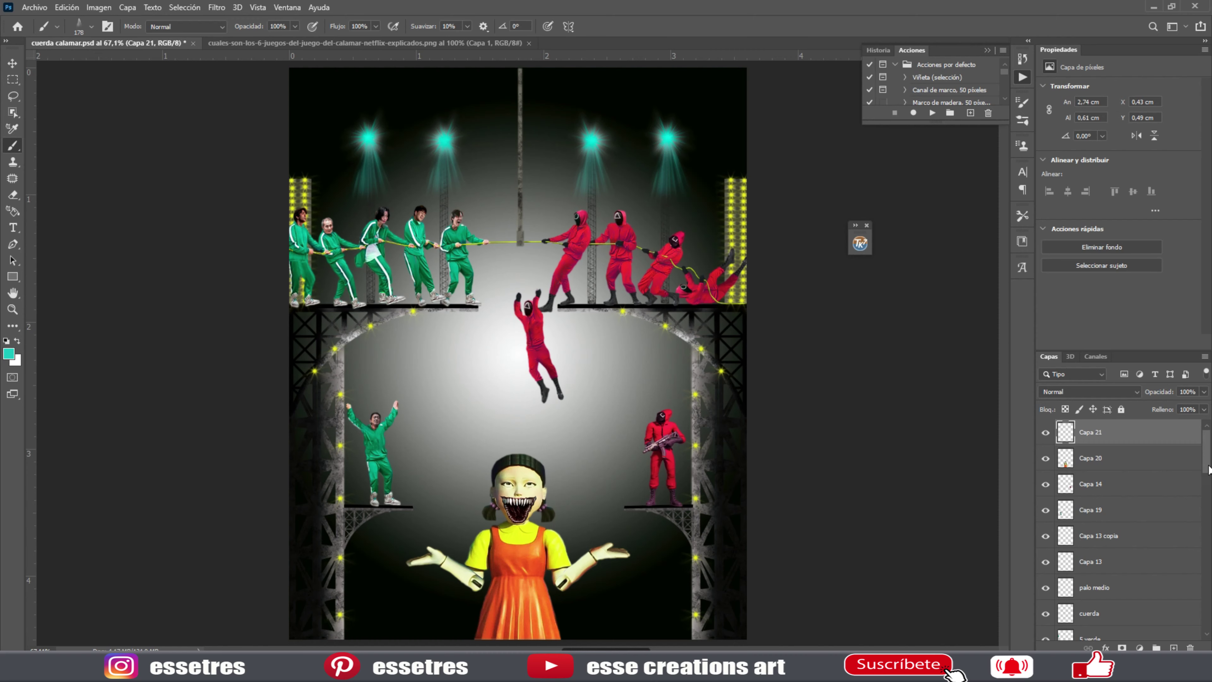
Clip an Exposure adjustment to the green players and darken it to -0.46.
scroll(1122, 526, down, 3)
click(1098, 492)
click(1140, 648)
click(1156, 477)
drag(1119, 114, 1099, 119)
scroll(1117, 501, down, 5)
Clip an Exposure adjustment to the 1 rojo copia red guard at about -2.05.
click(1098, 492)
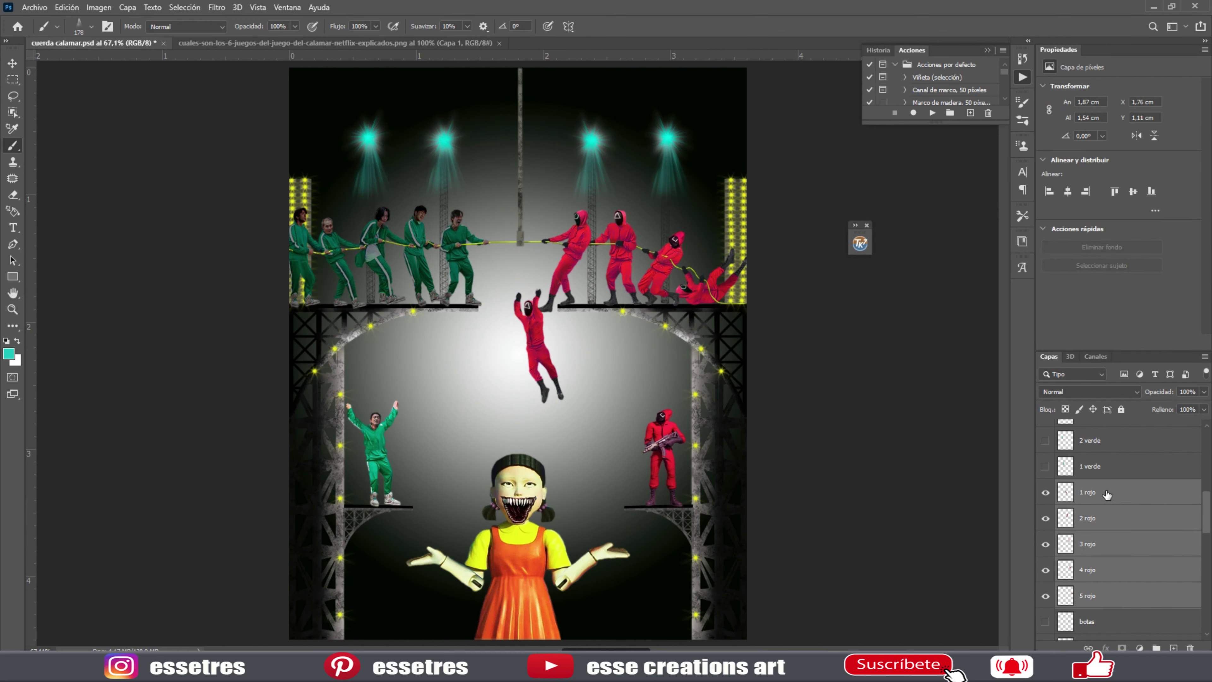
right_click(1097, 492)
click(1102, 499)
click(1140, 648)
click(1135, 501)
drag(1118, 117, 1096, 119)
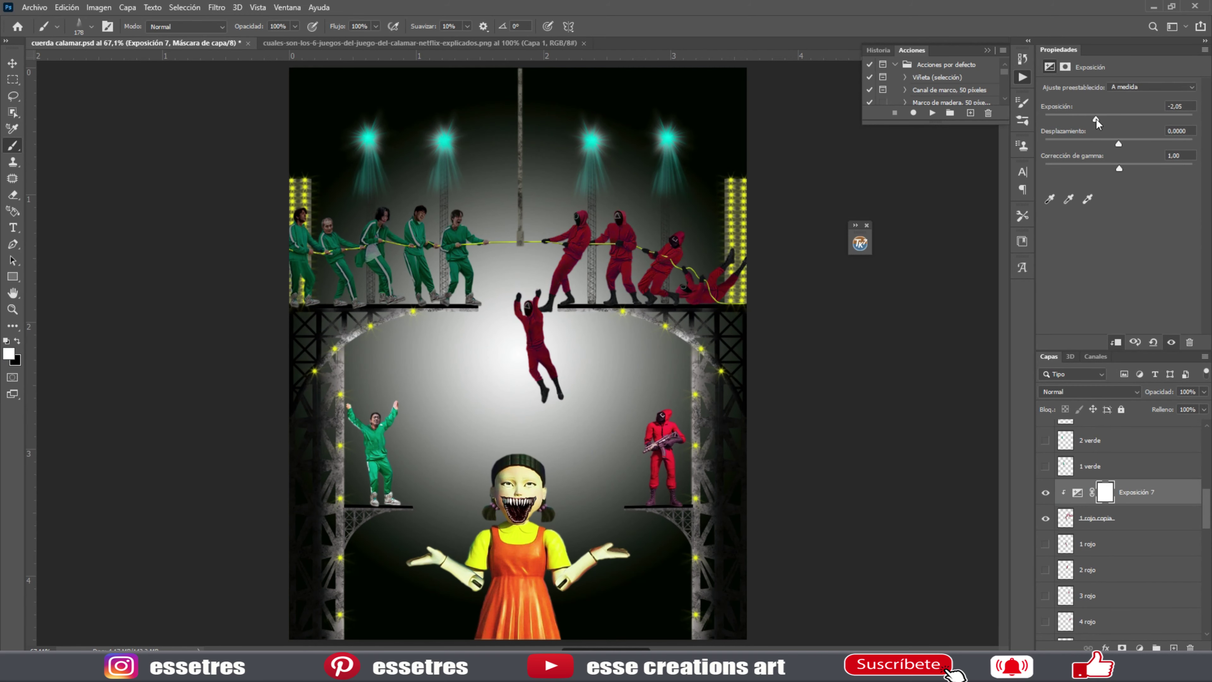
scroll(1118, 531, up, 2)
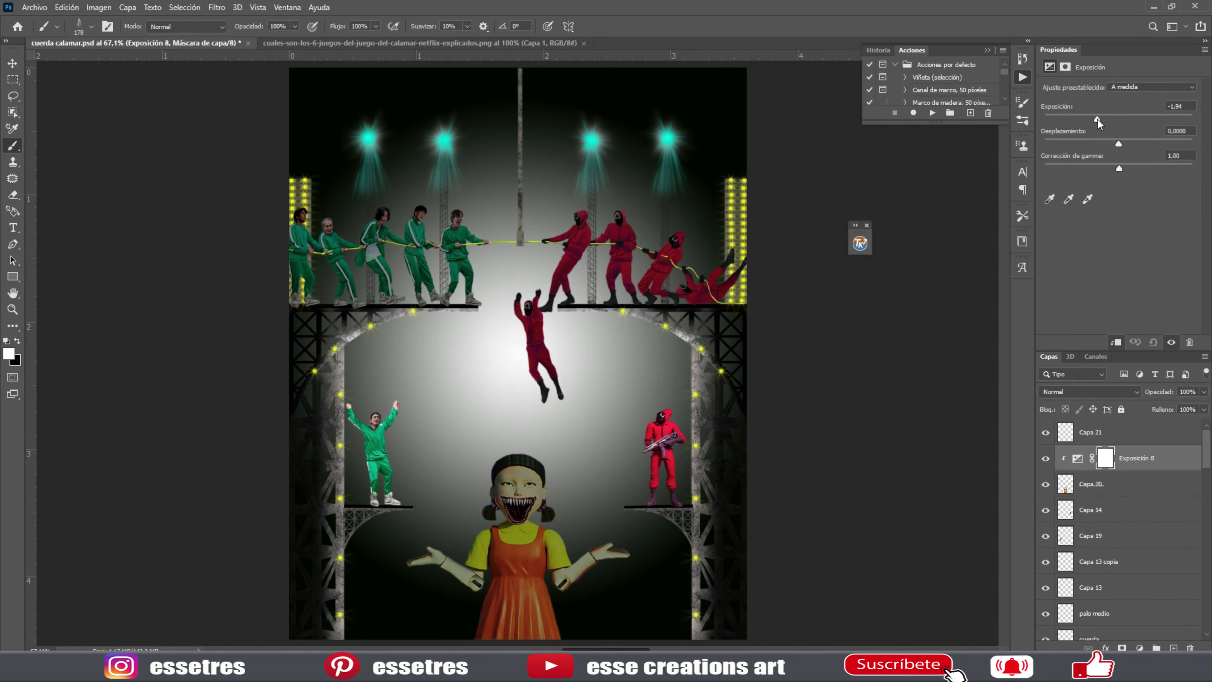
Add more clipped Exposure adjustments to darken other figures, including Capa 19.
click(1117, 341)
click(1125, 564)
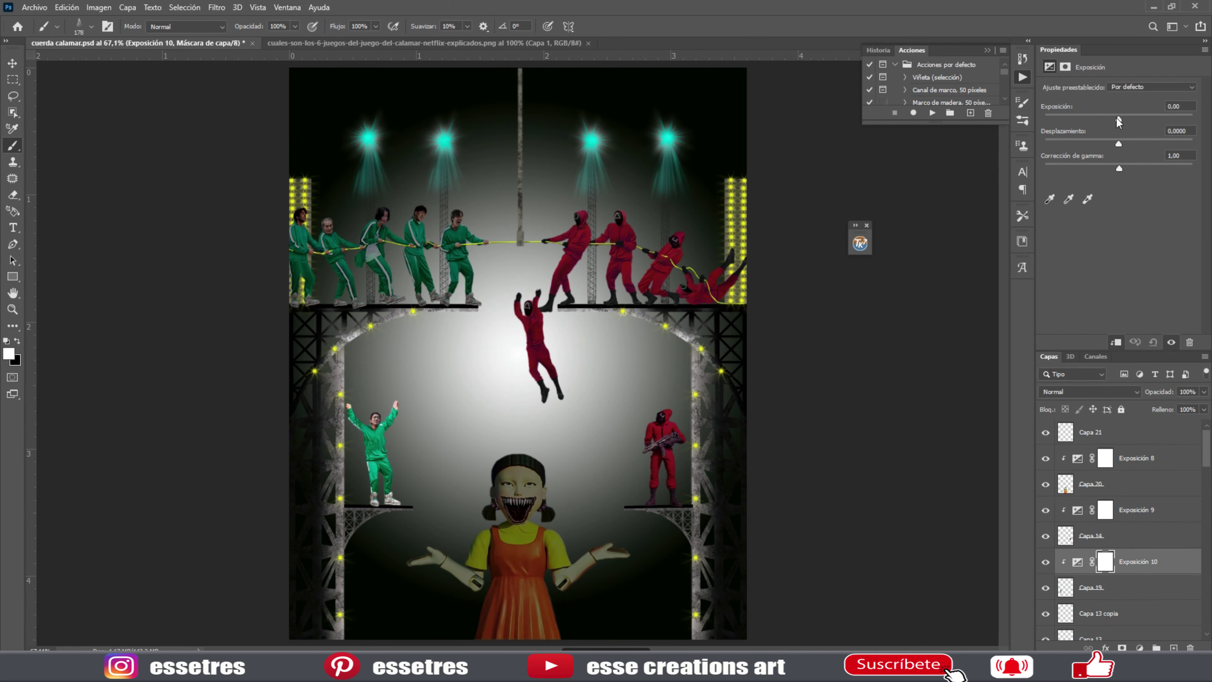
scroll(328, 205, up, 3)
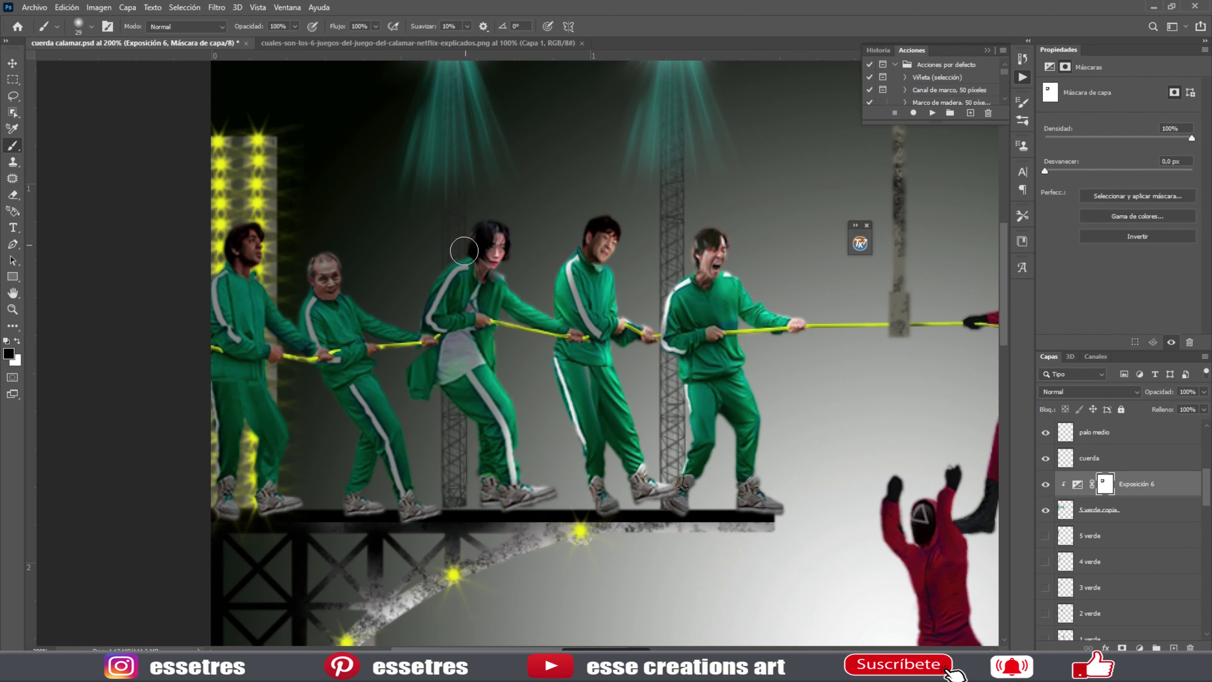
Paint black on the exposure masks with the Brush along the figures' edges.
key(z)
key(ctrl+0)
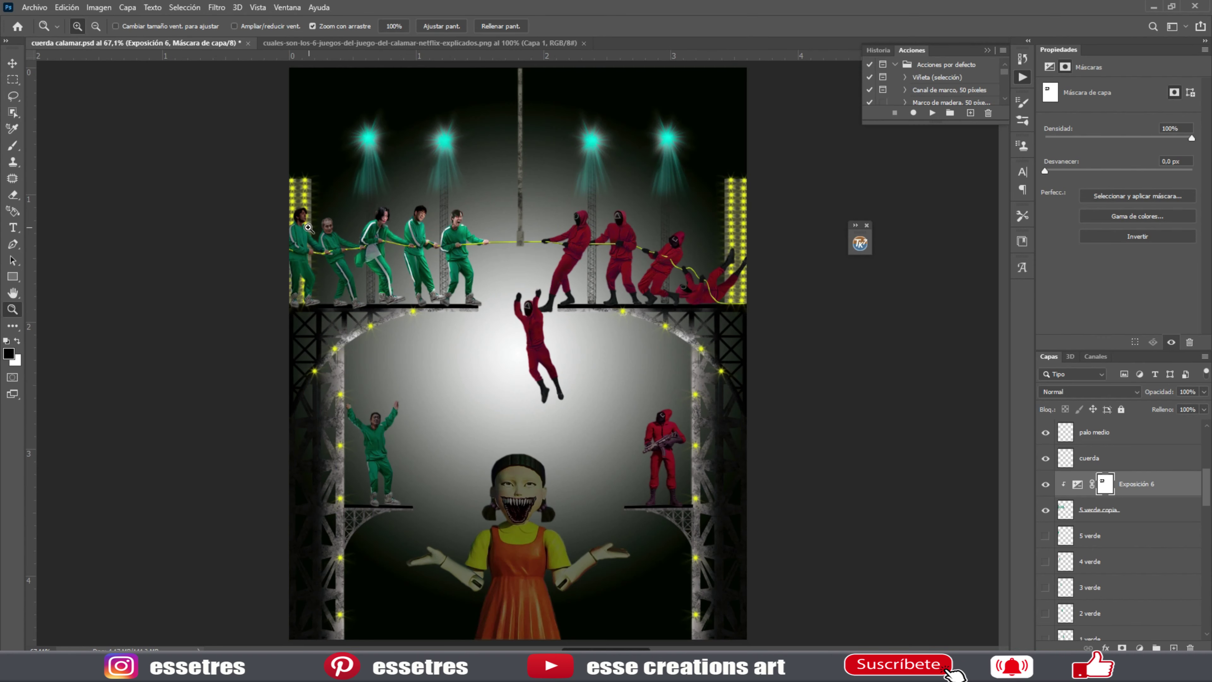
scroll(308, 228, up, 5)
key(b)
scroll(446, 528, down, 2)
scroll(323, 249, up, 1)
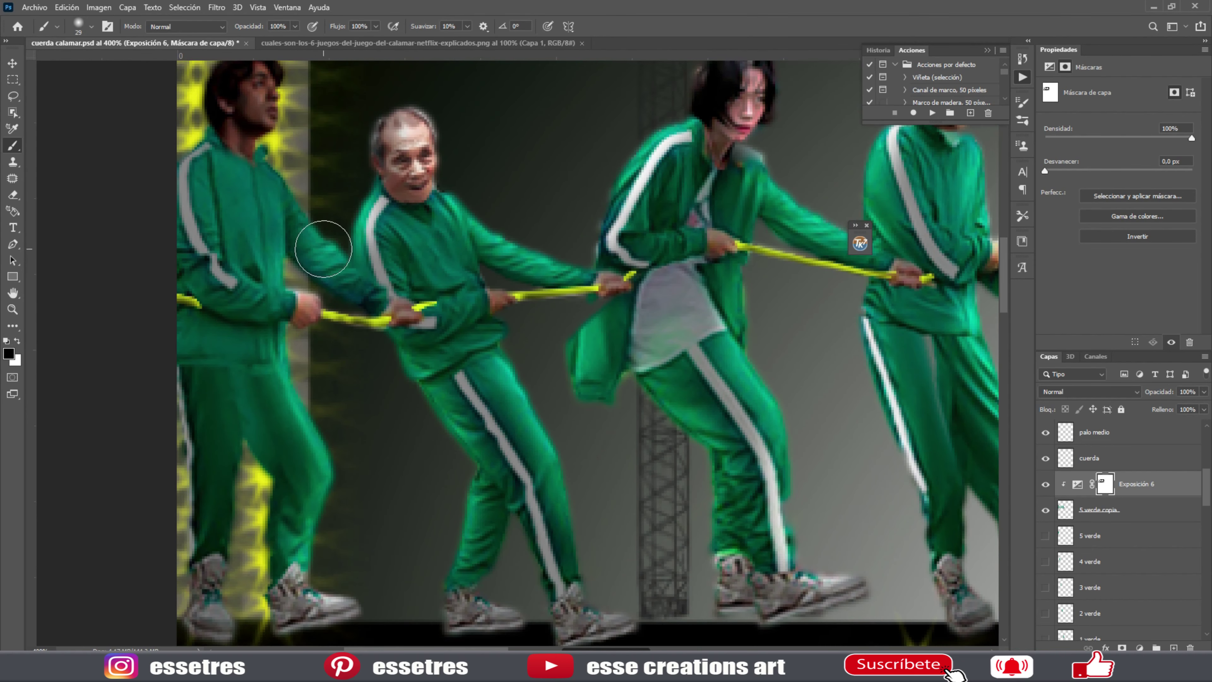
scroll(323, 249, down, 2)
scroll(149, 343, down, 2)
key(z)
key(ctrl+0)
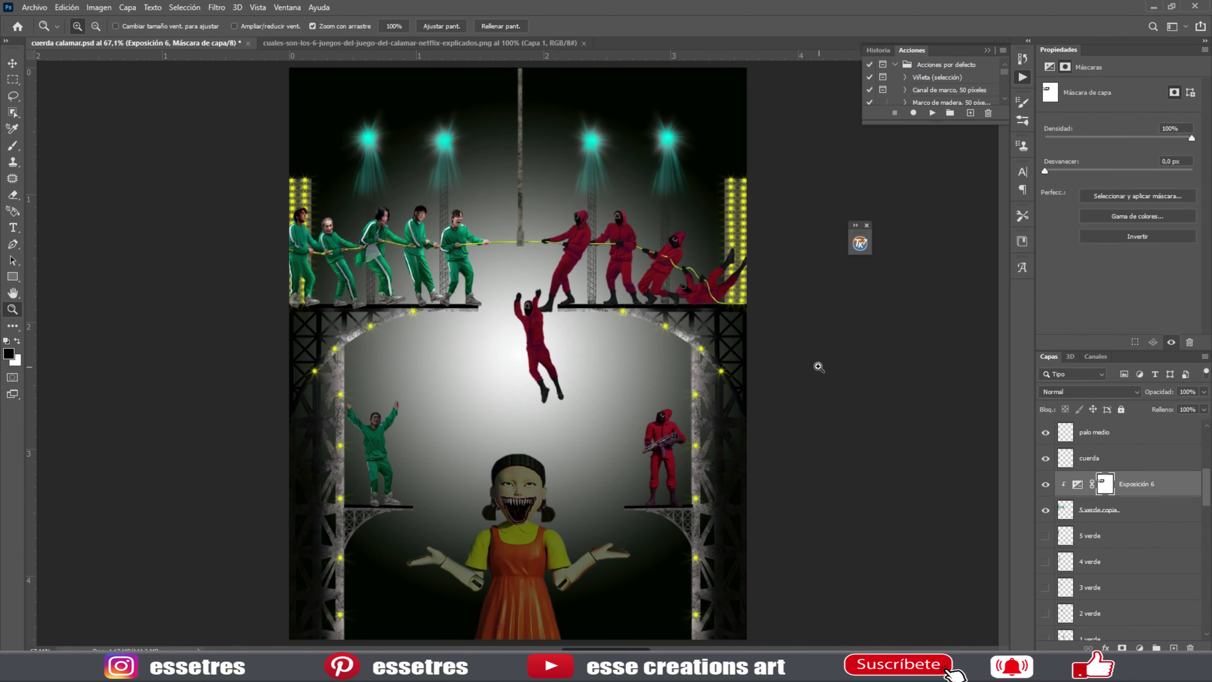
scroll(620, 301, up, 3)
key(b)
scroll(377, 373, up, 1)
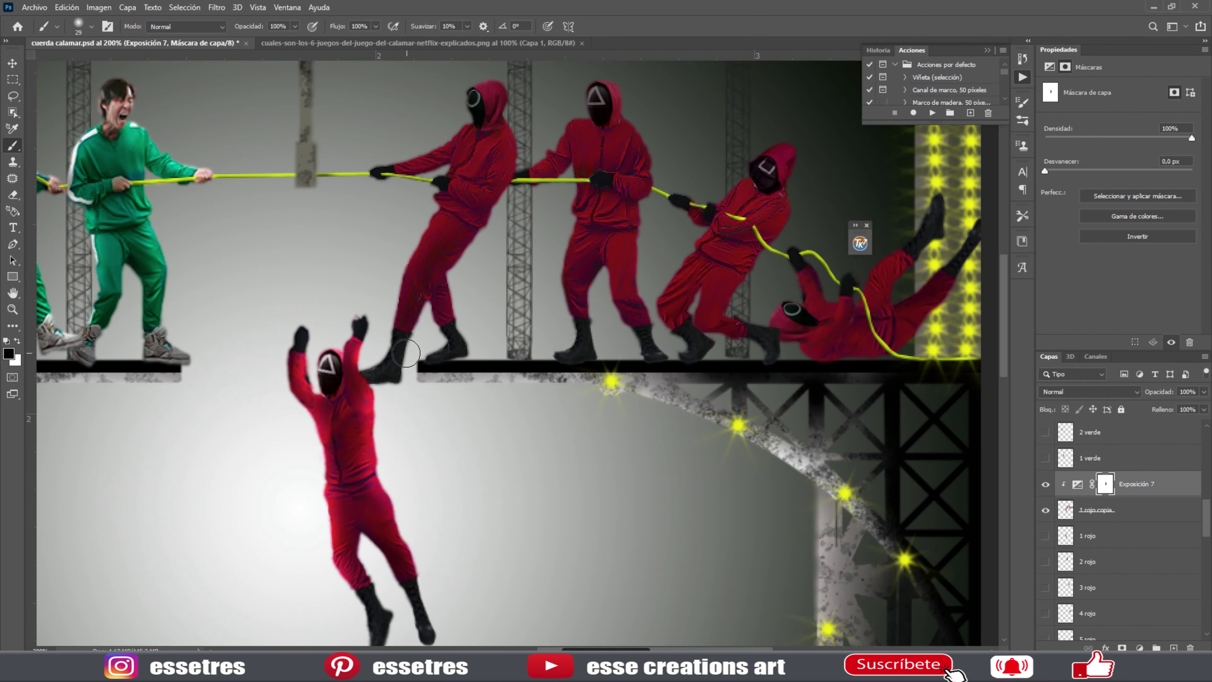
scroll(399, 262, up, 3)
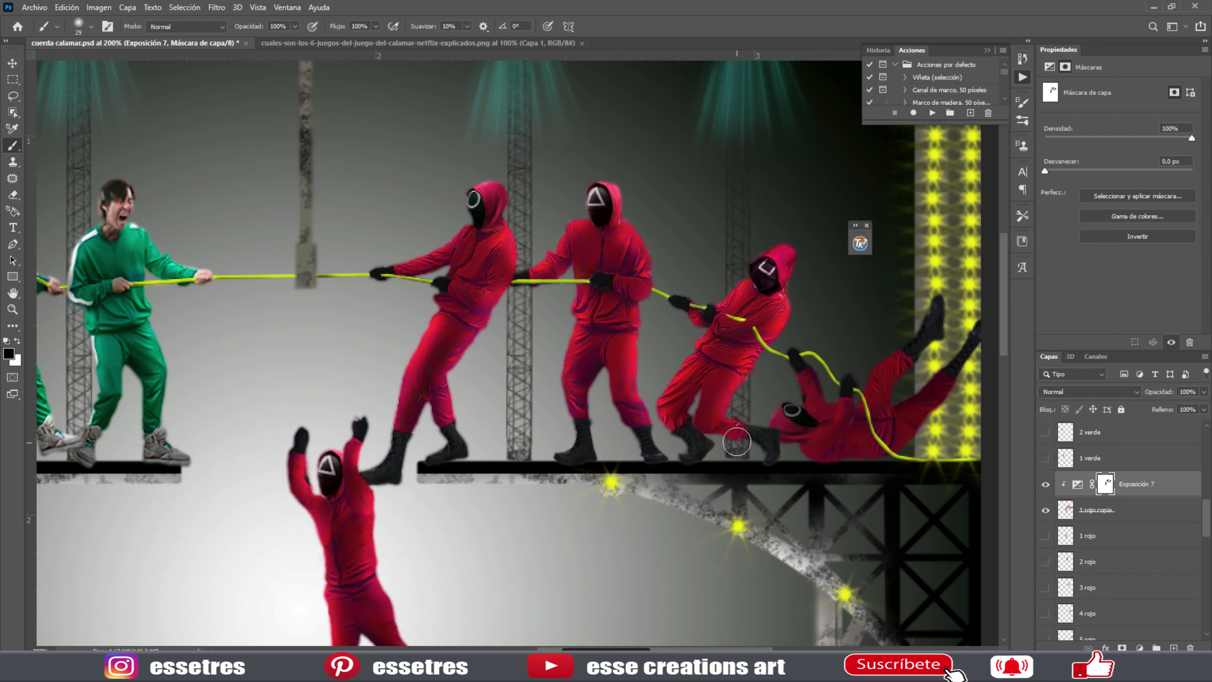
key(ctrl+0)
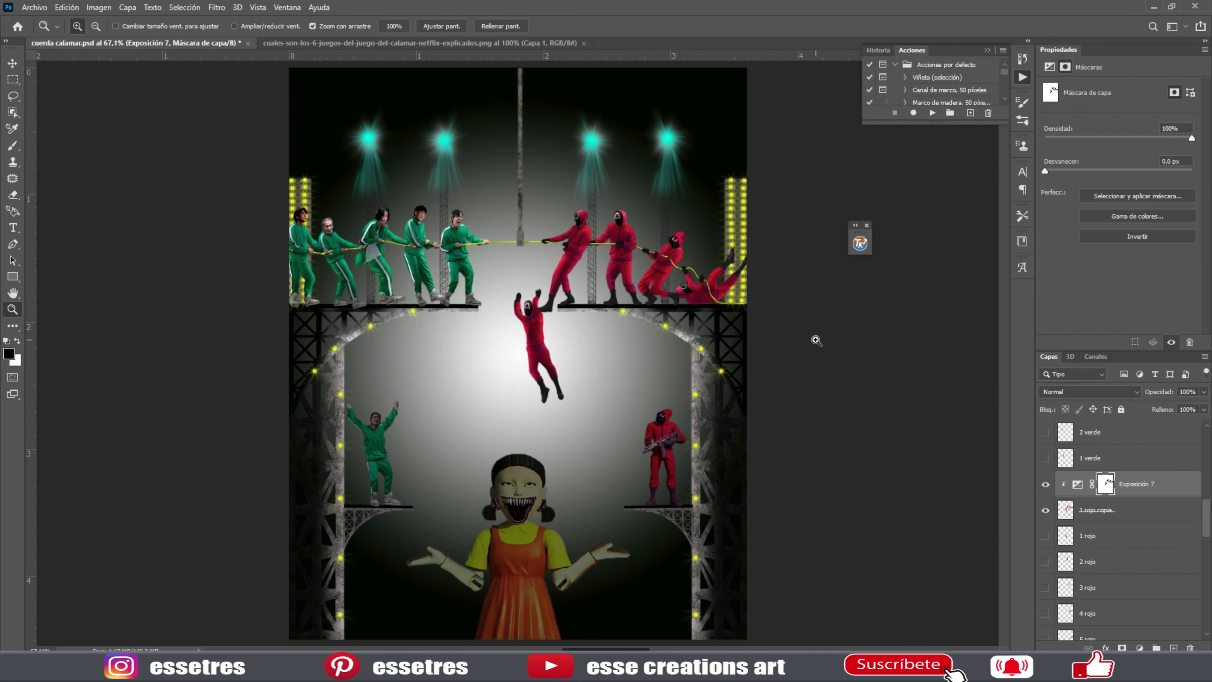
Paint the Exposición 9, 10 and 8 masks, brightening a vertical strip of the doll's dress.
click(1136, 509)
scroll(680, 363, up, 3)
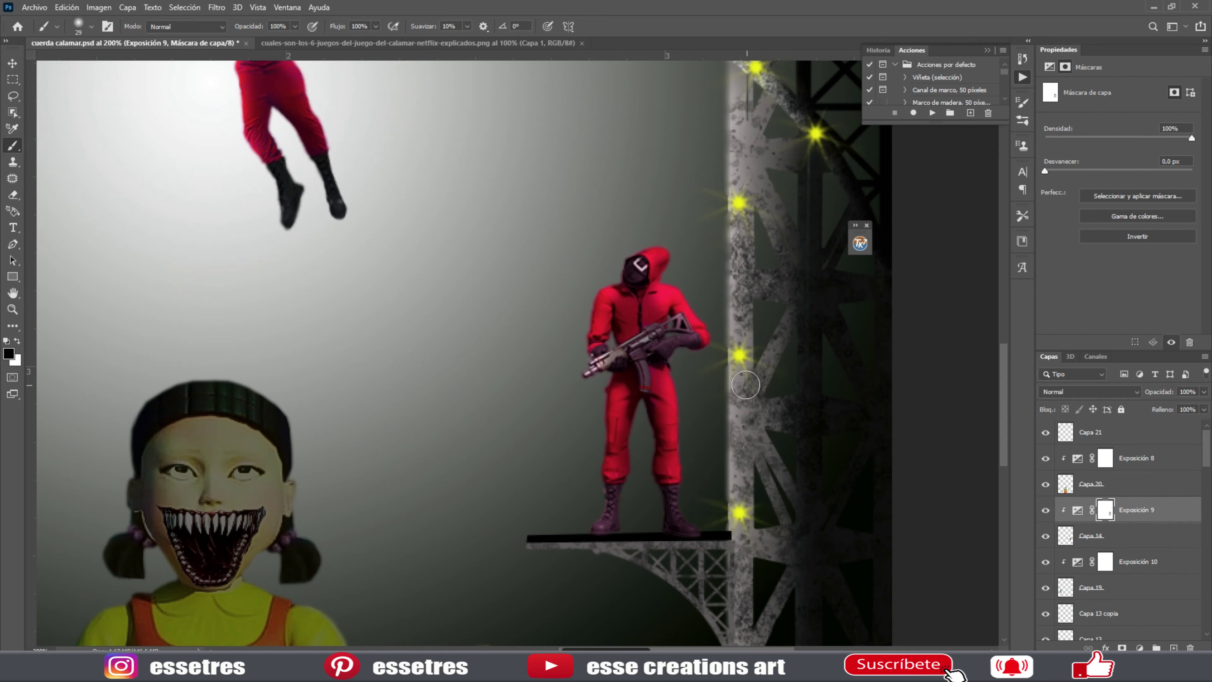
click(1105, 561)
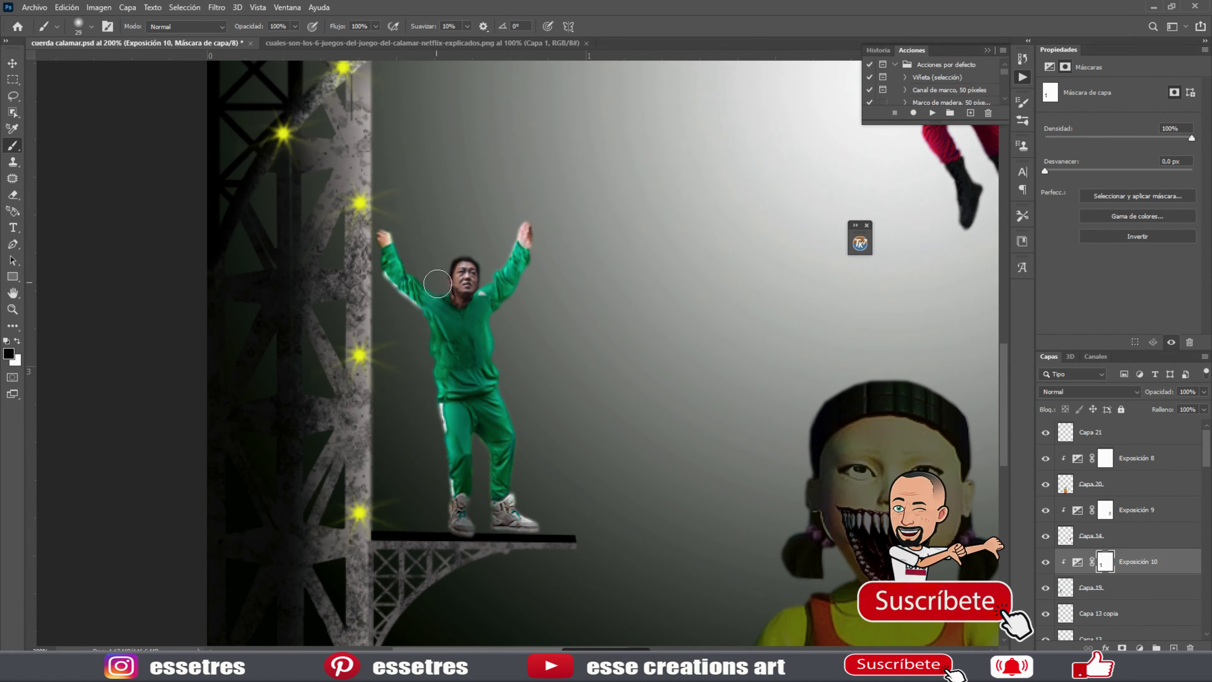
key(z)
key(ctrl+0)
click(1105, 458)
key(b)
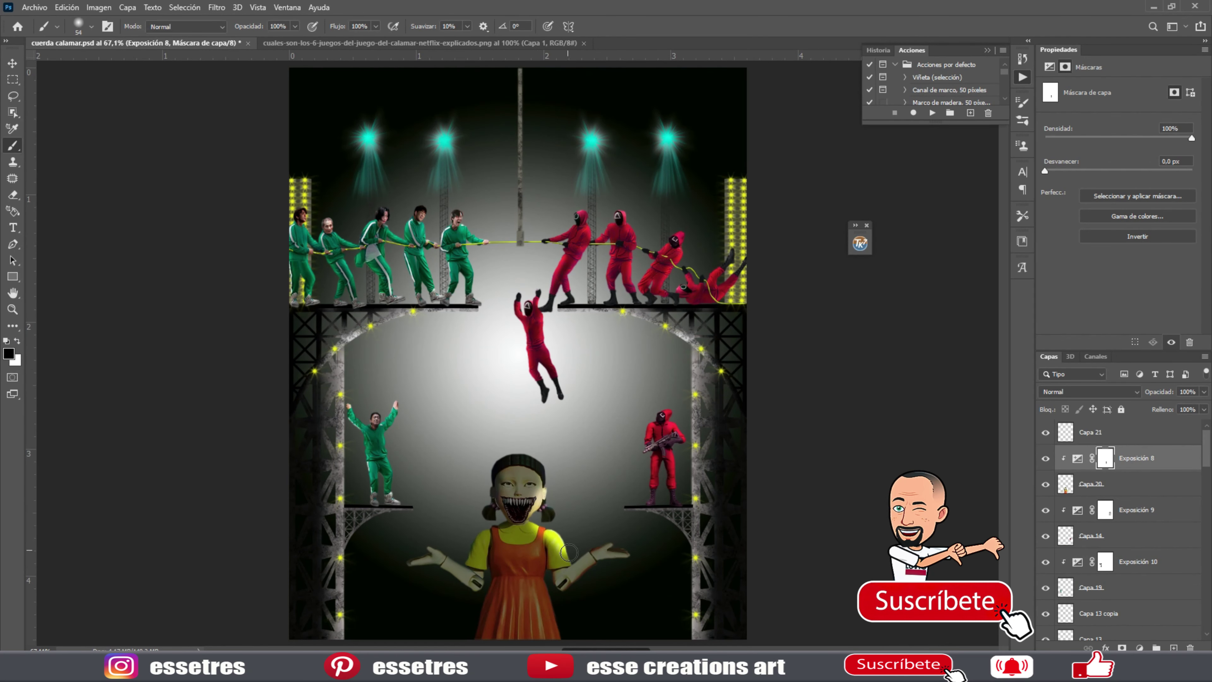
drag(518, 539, 520, 635)
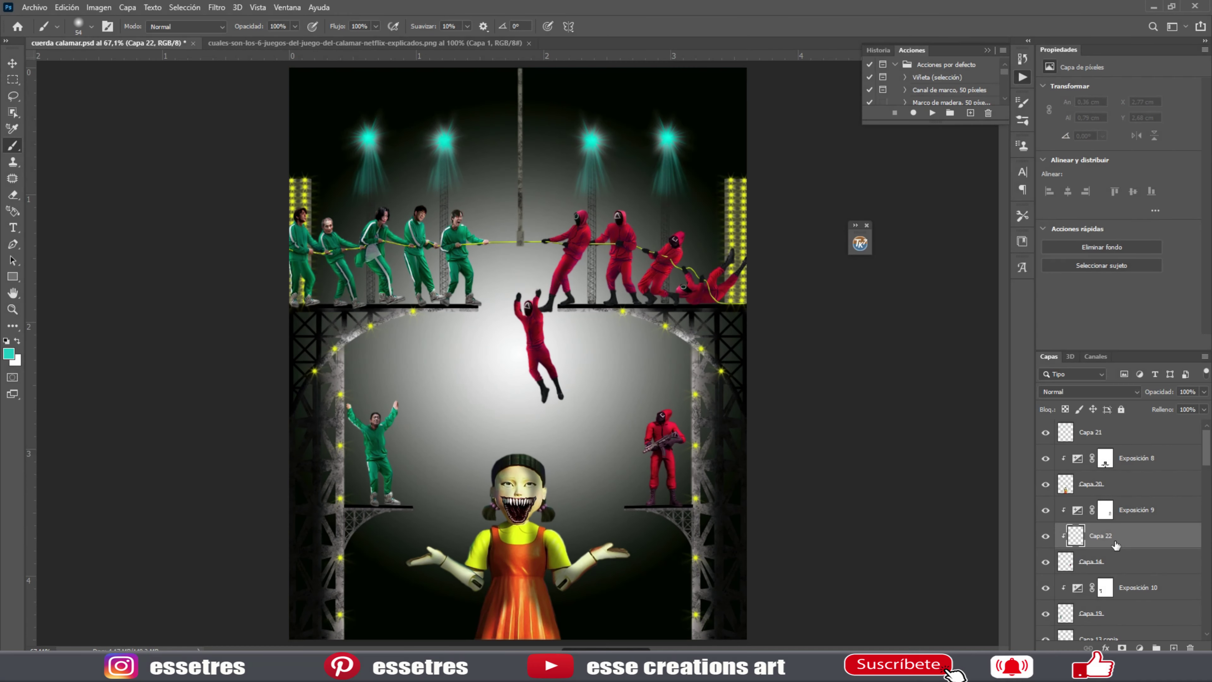
Paint yellow glow onto the green players beside the tower.
click(644, 522)
key(b)
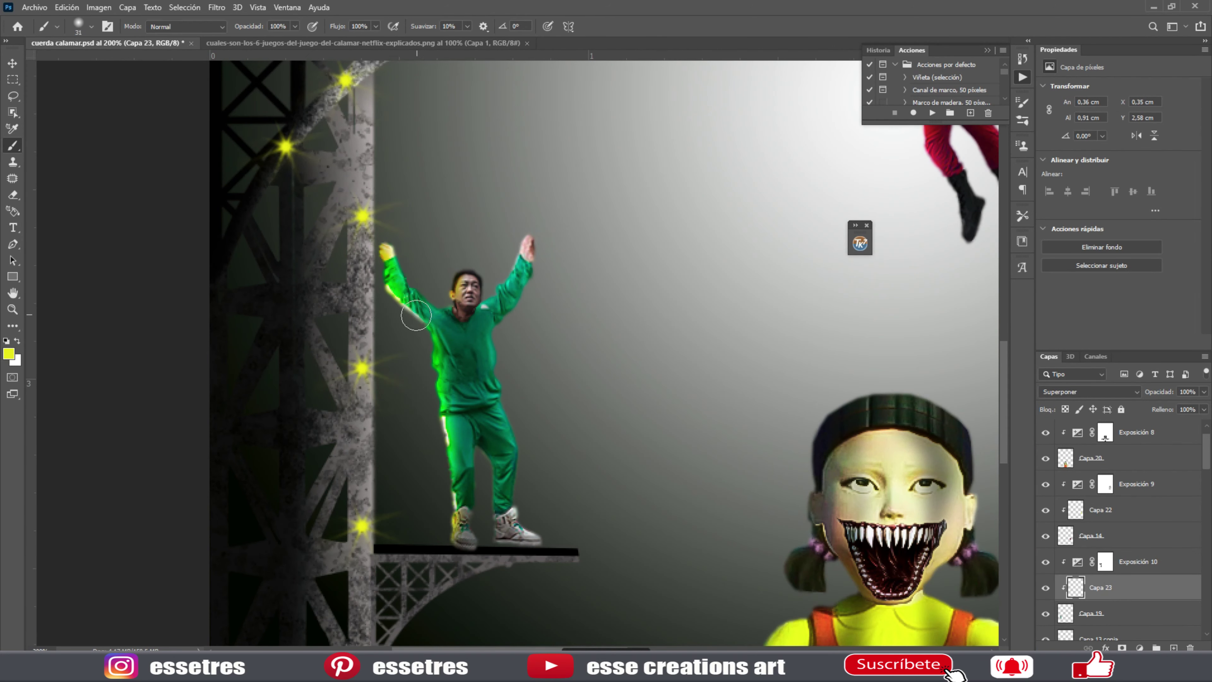
key(z)
key(ctrl+0)
drag(344, 253, 400, 253)
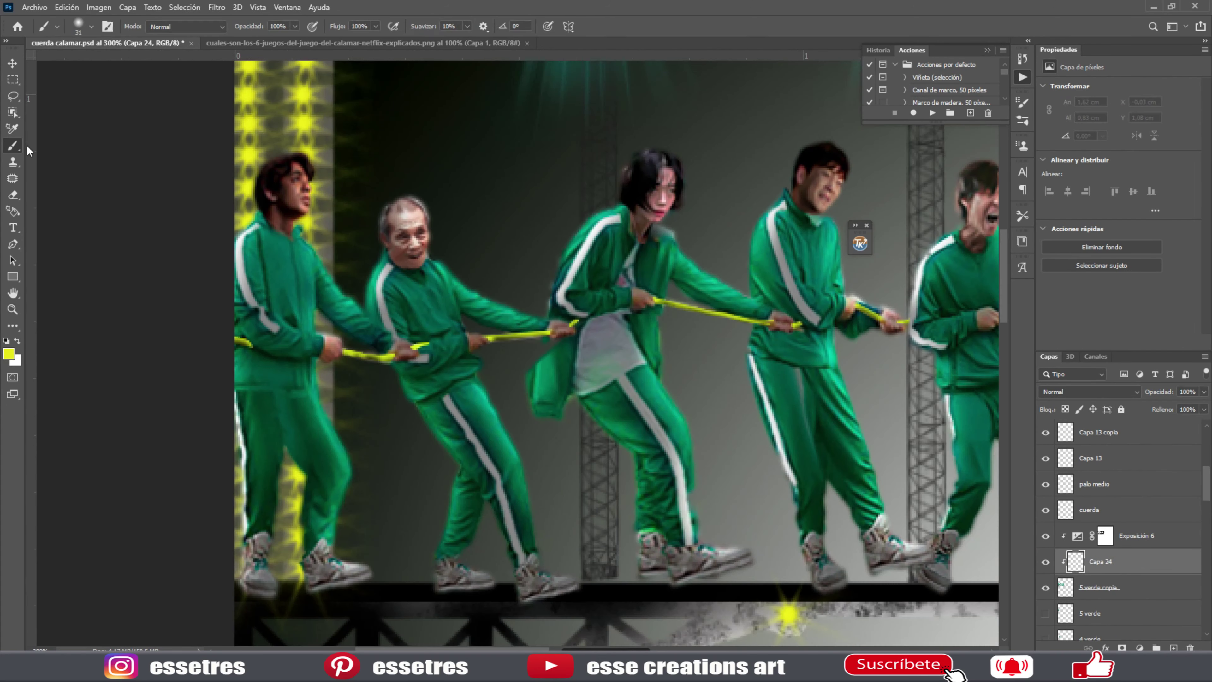
key(b)
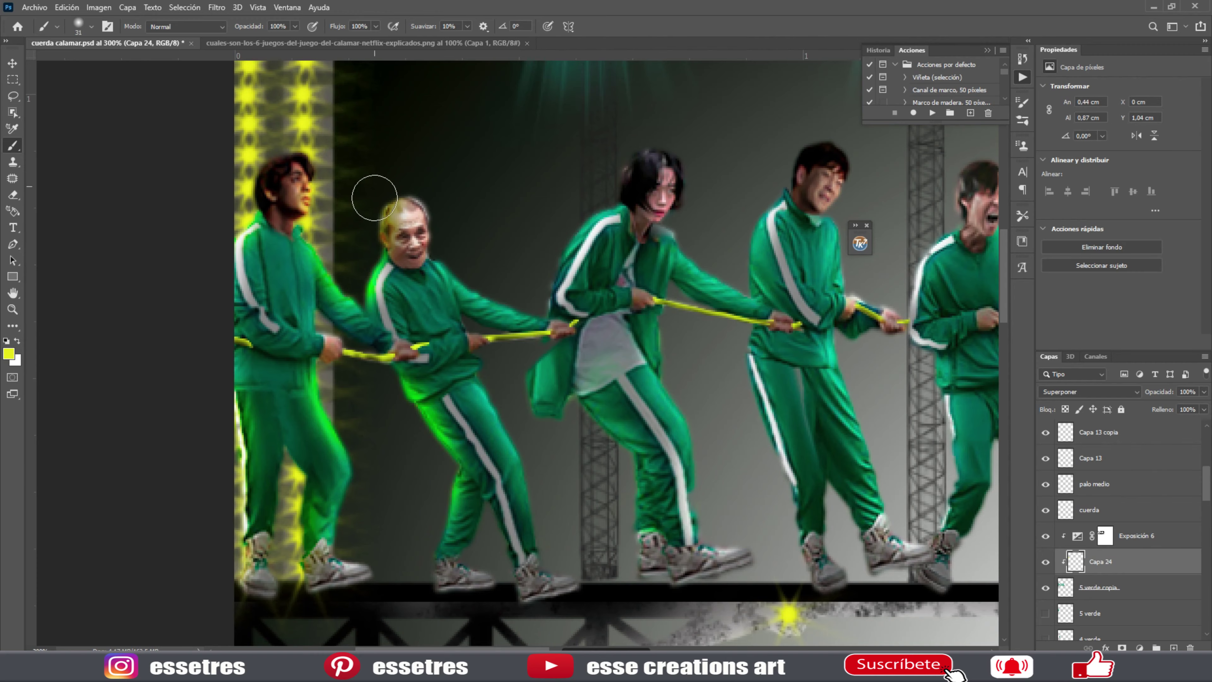
key(z)
key(ctrl+0)
Brighten the falling red guard's arm and leg with glow.
drag(722, 256, 778, 256)
key(b)
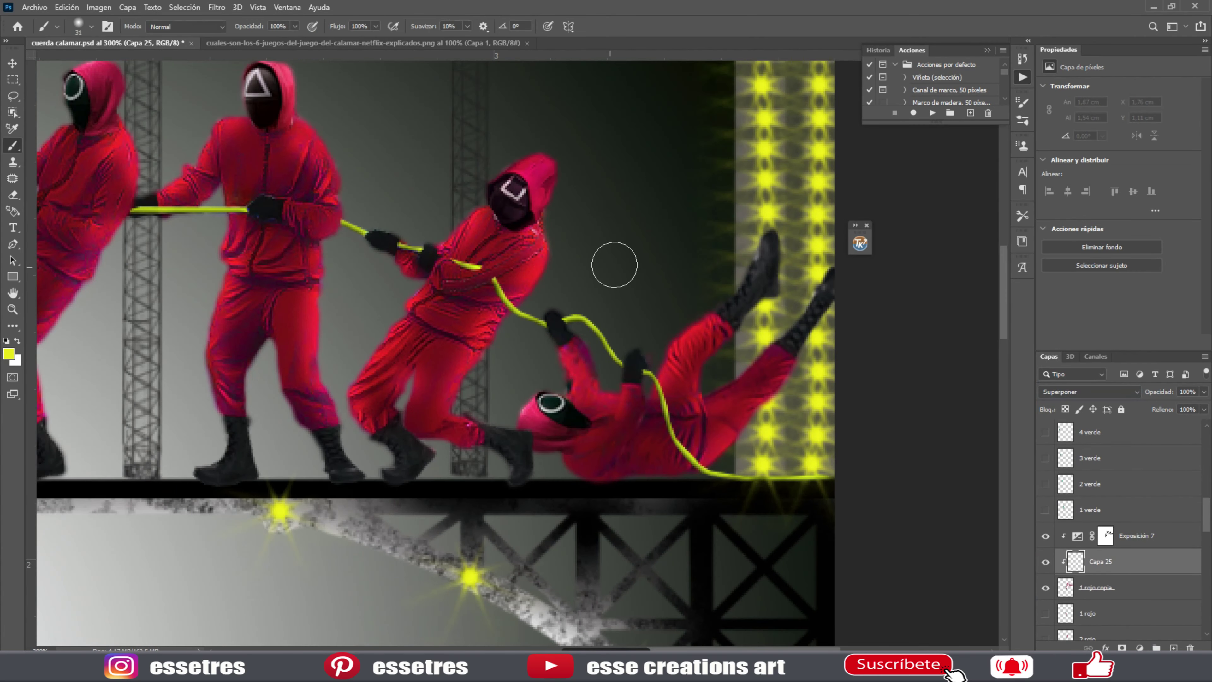
drag(777, 327, 652, 390)
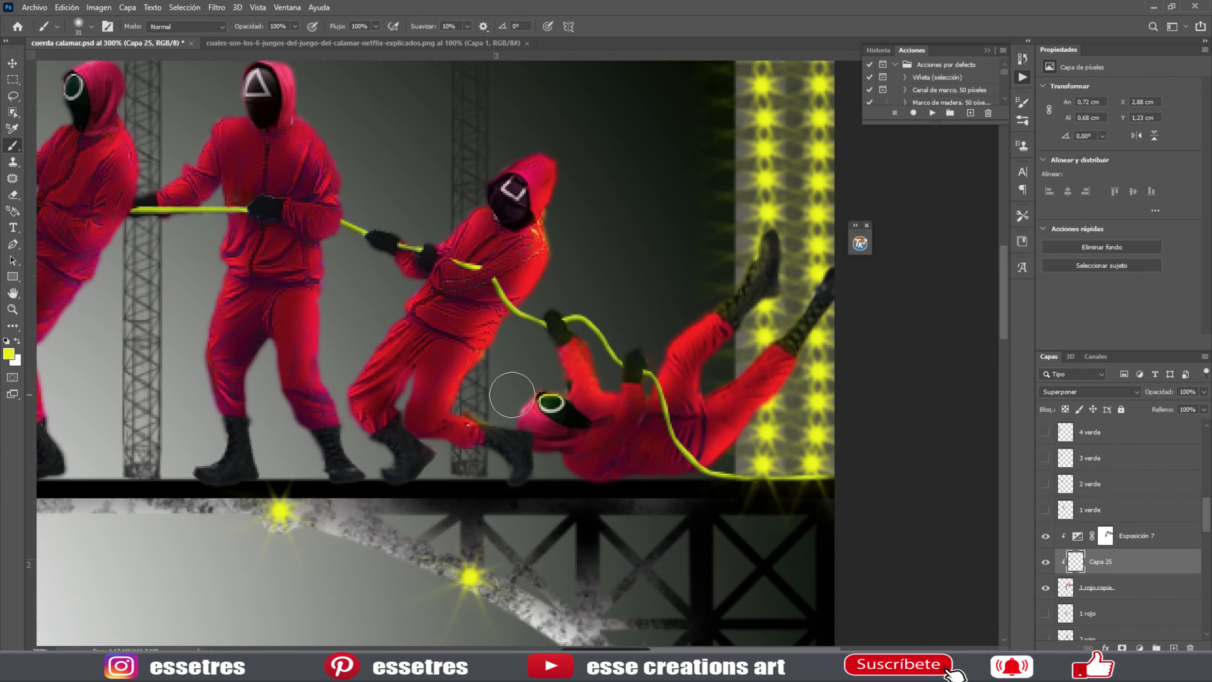
key(z)
key(ctrl+0)
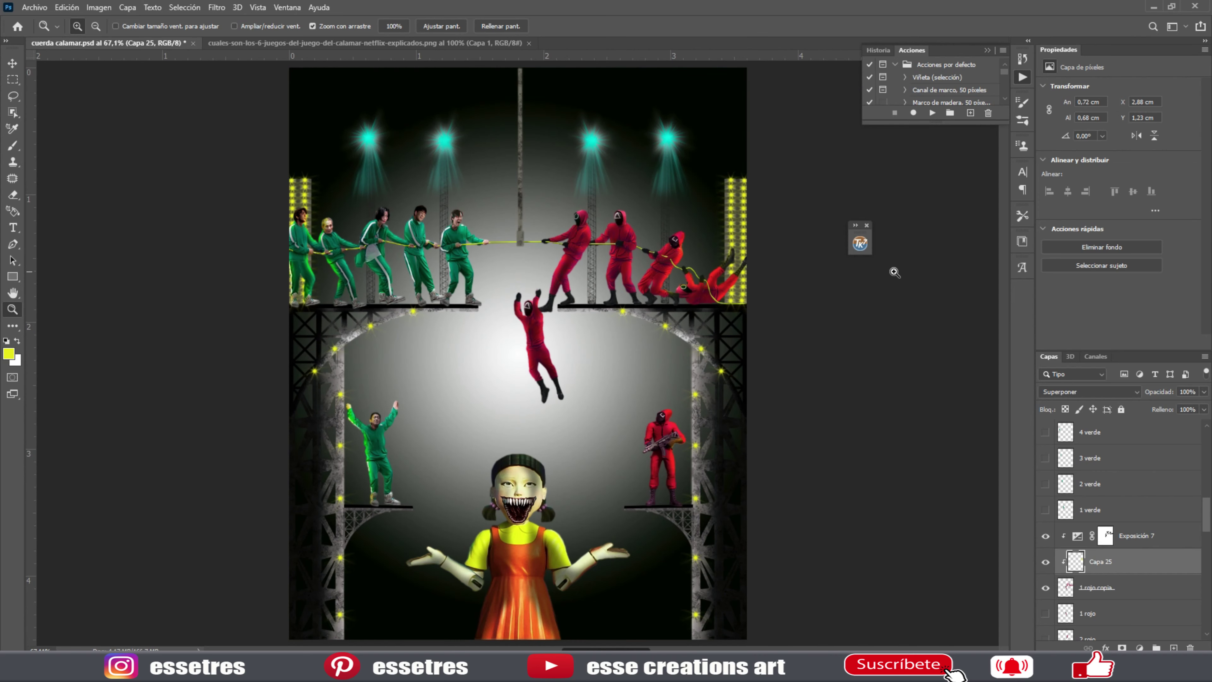
On a new layer, paint cyan glow over the red guards.
key(ctrl+shift+n)
drag(628, 213, 669, 213)
key(b)
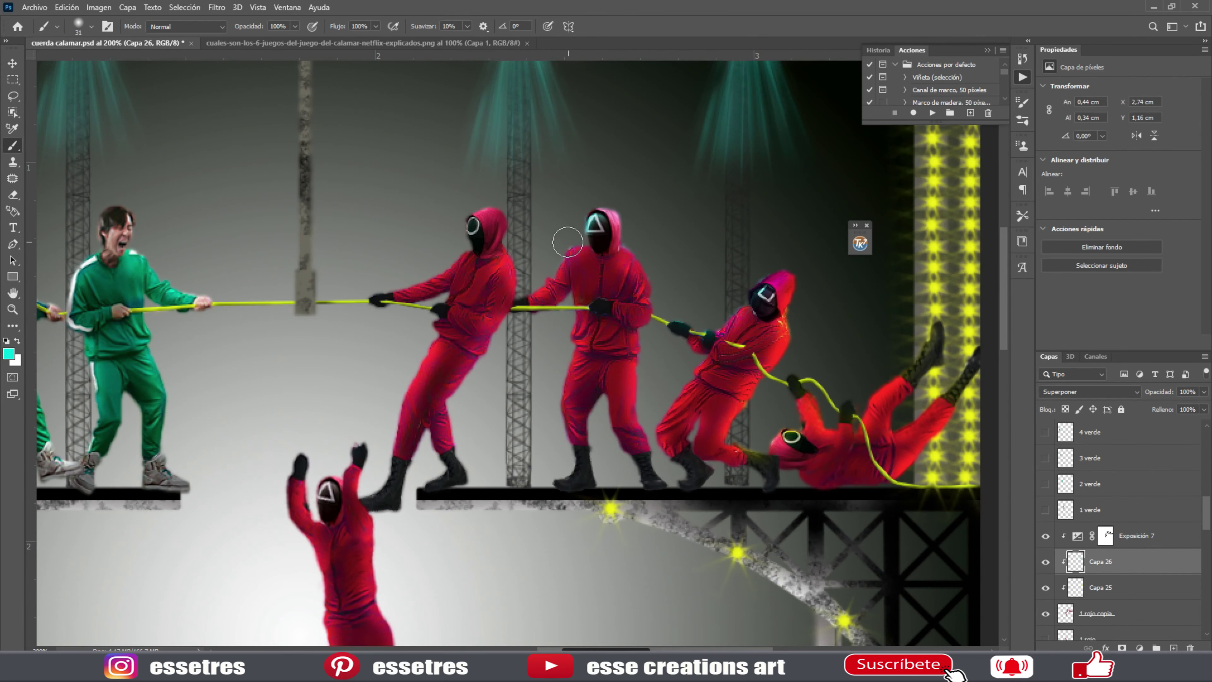
scroll(419, 273, down, 2)
key(z)
key(ctrl+0)
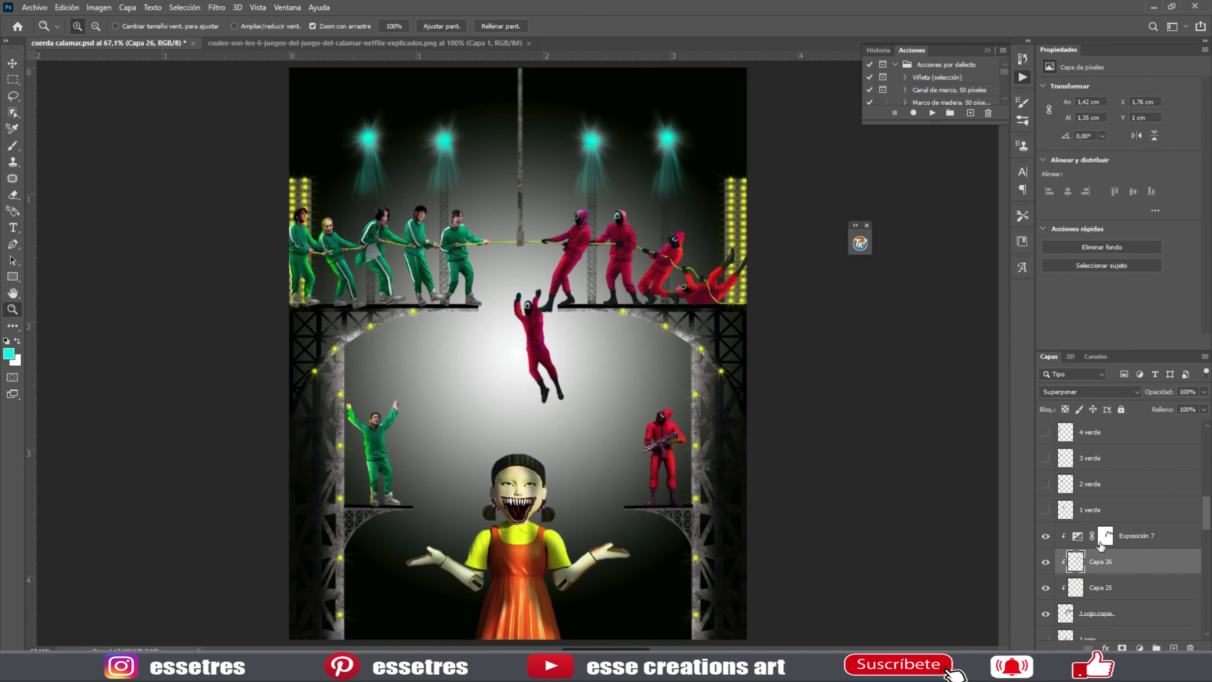
Add another glow layer set to Superponer (Overlay) and paint more glow.
key(ctrl+shift+n)
click(1088, 391)
click(1057, 494)
scroll(529, 221, up, 3)
key(b)
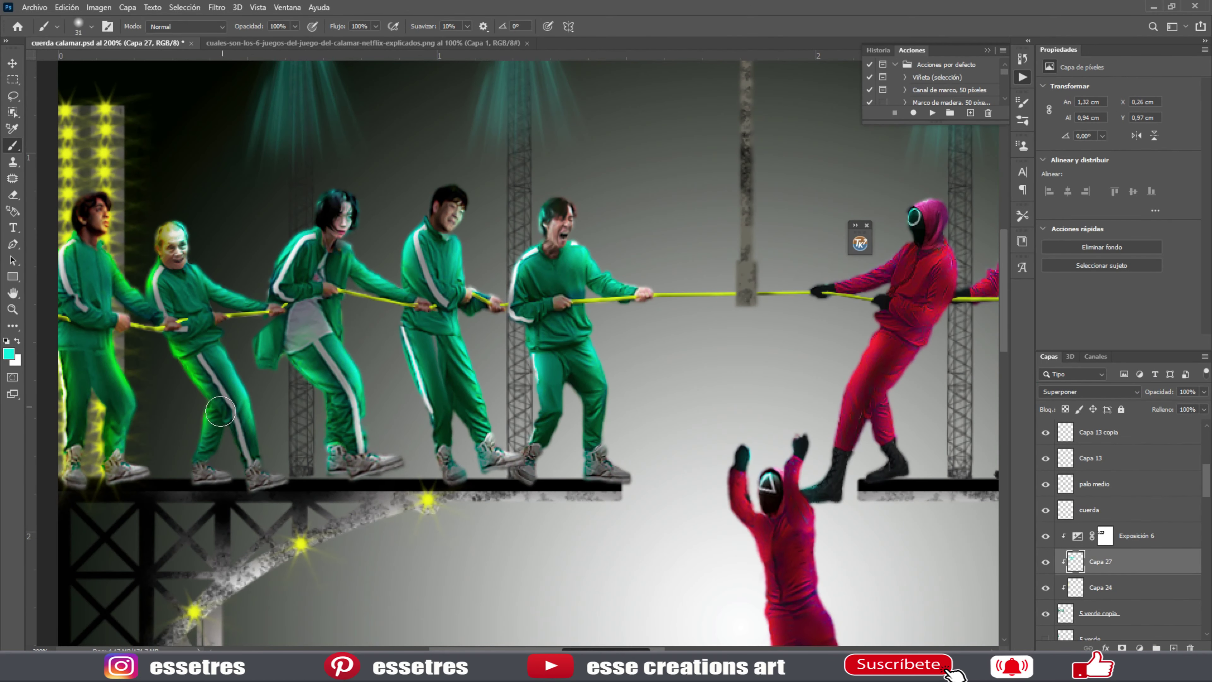
key(ctrl+0)
On a new layer, paint dark texture across the backdrop with a large texture brush, then blur it.
key(ctrl+shift+n)
key(d)
click(91, 26)
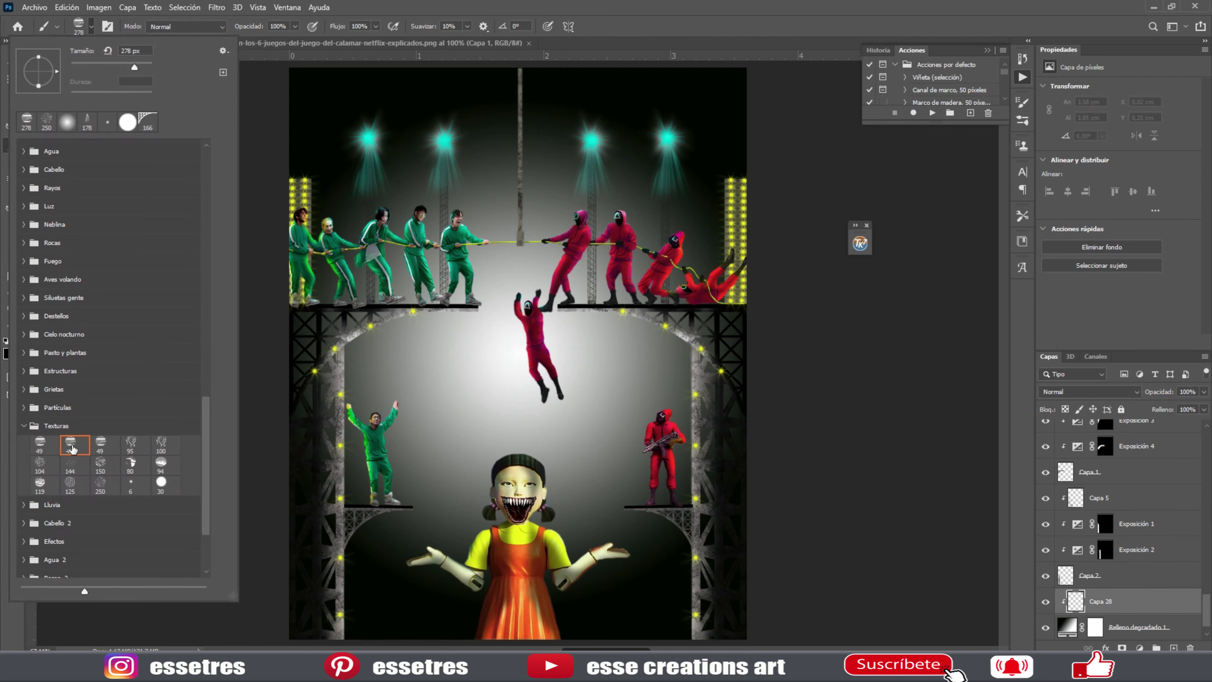
click(73, 450)
mouse_move(492, 334)
mouse_down()
mouse_move(549, 406)
mouse_move(478, 429)
mouse_up()
click(217, 7)
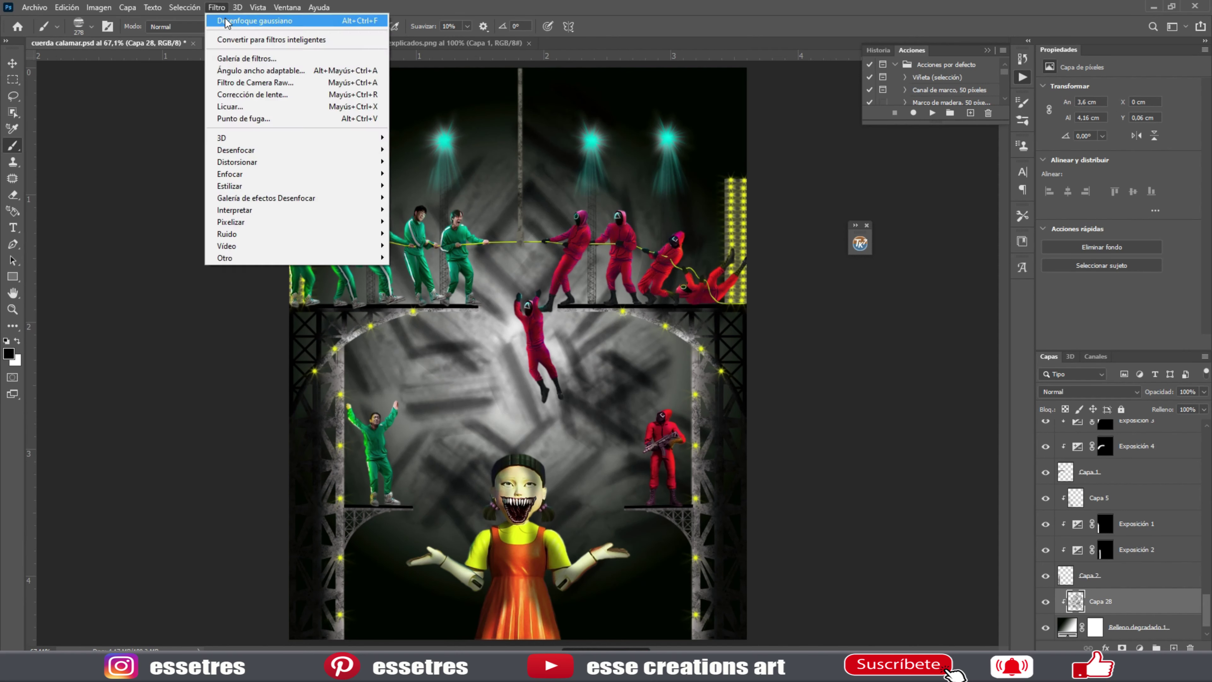
click(859, 244)
Stamp all visible layers into a merged copy and raise its Camera Raw temperature, contrast, highlights and whites.
key(ctrl+alt+shift+e)
click(882, 356)
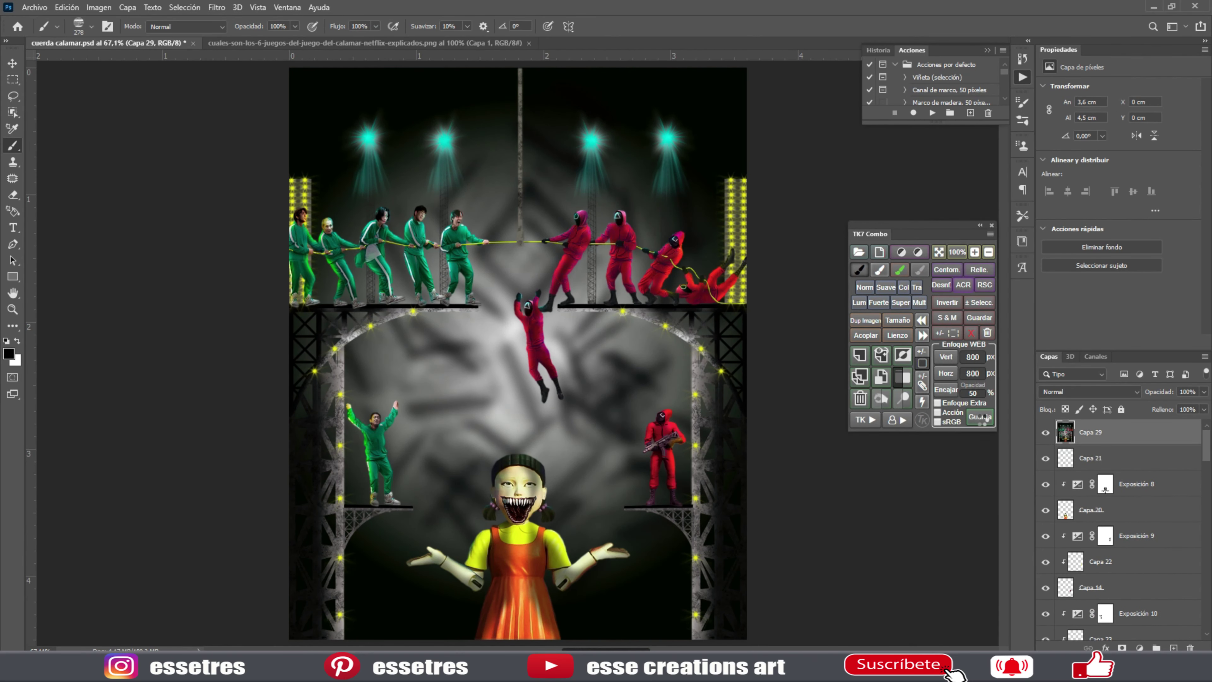
drag(918, 242, 930, 246)
drag(918, 294, 939, 370)
Set Texture to +20 and Dehaze to -32, cool the temperature, and apply the Artístico 04 profile.
drag(937, 425, 931, 425)
drag(917, 462, 895, 462)
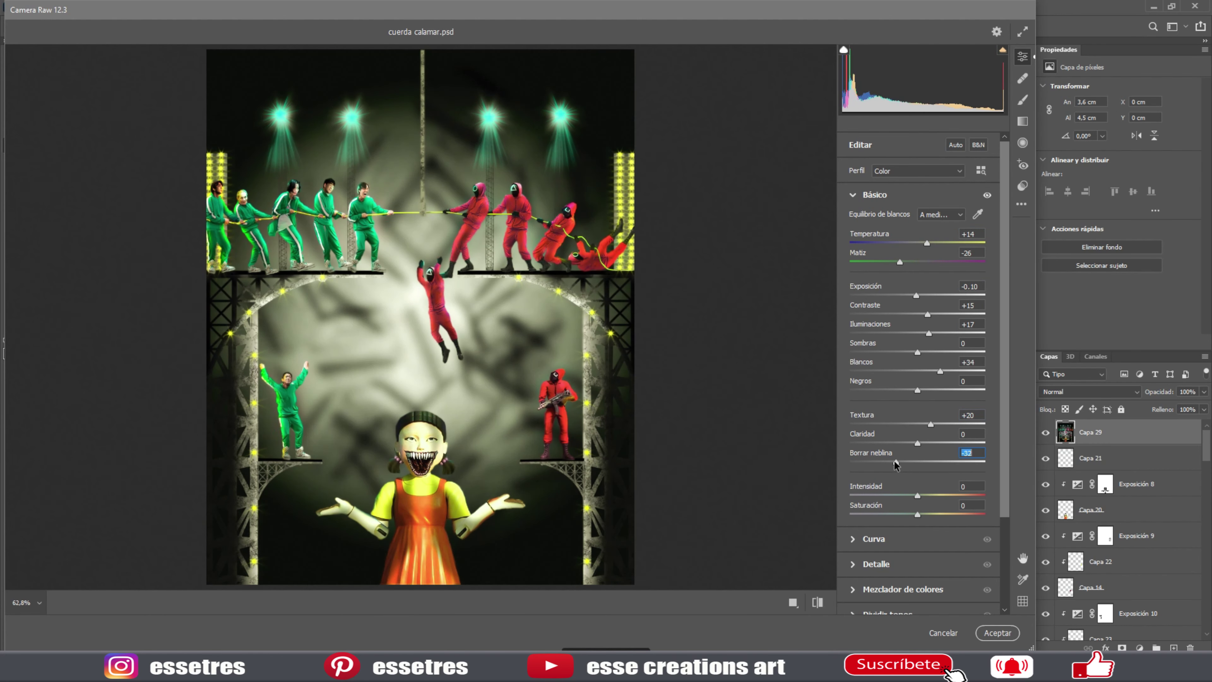
drag(926, 242, 909, 243)
click(981, 171)
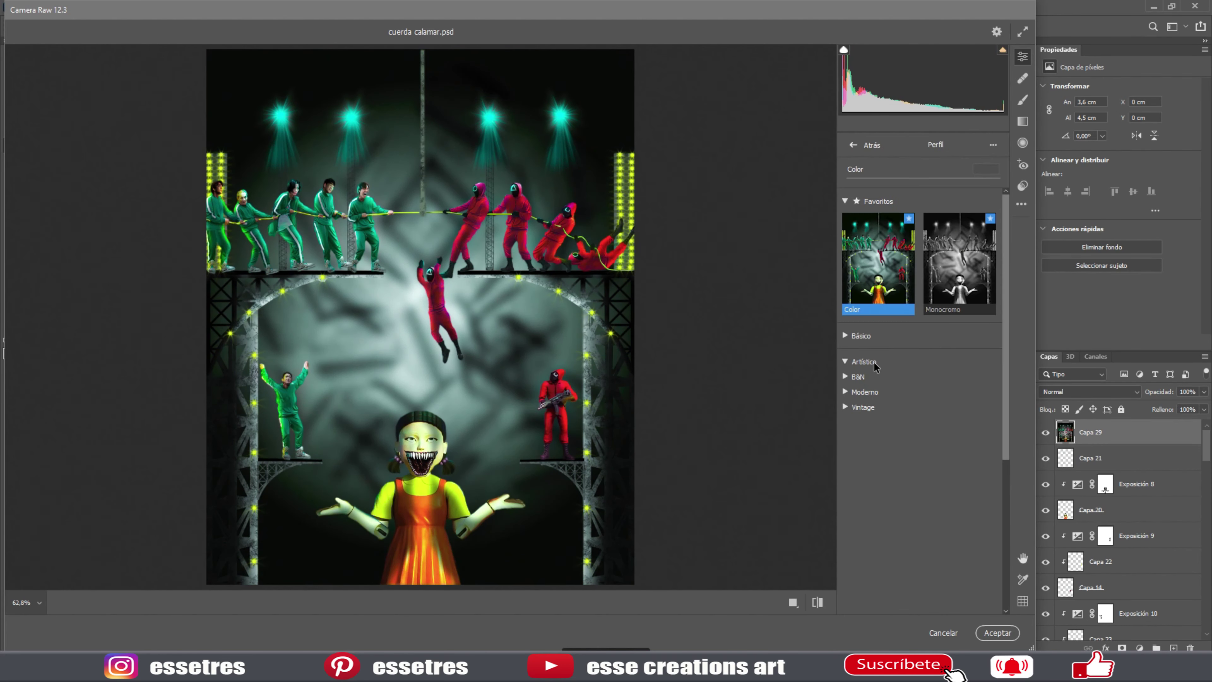
click(959, 511)
scroll(959, 510, down, 3)
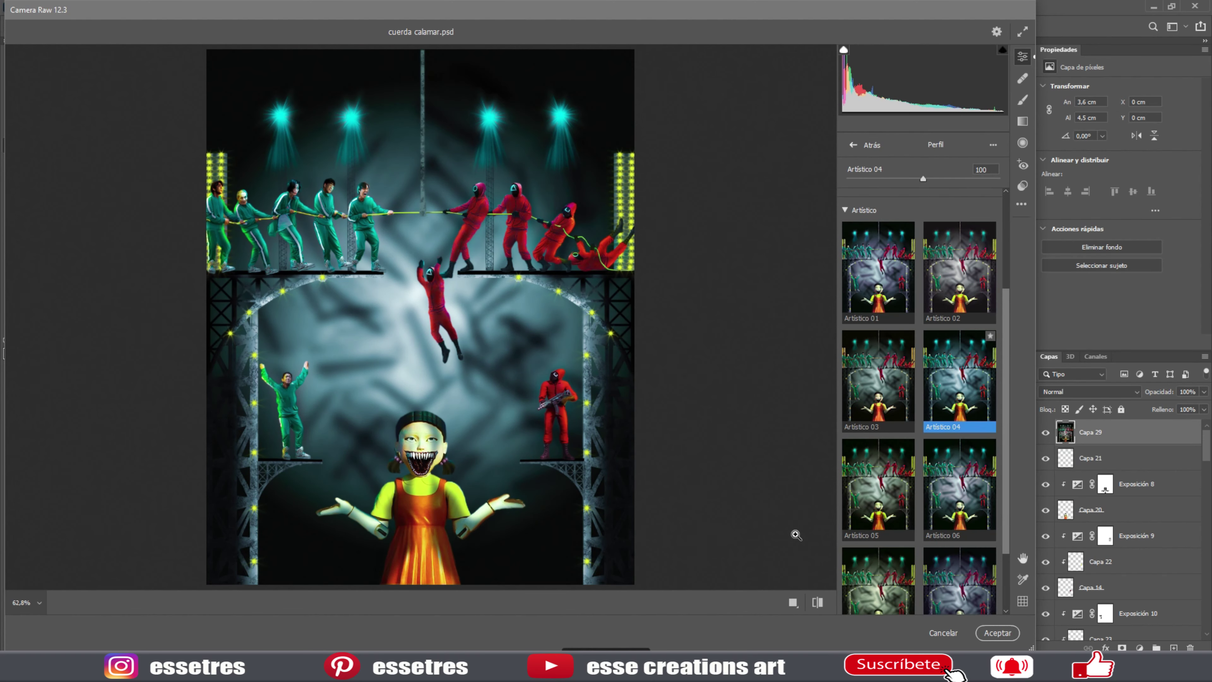
key(Return)
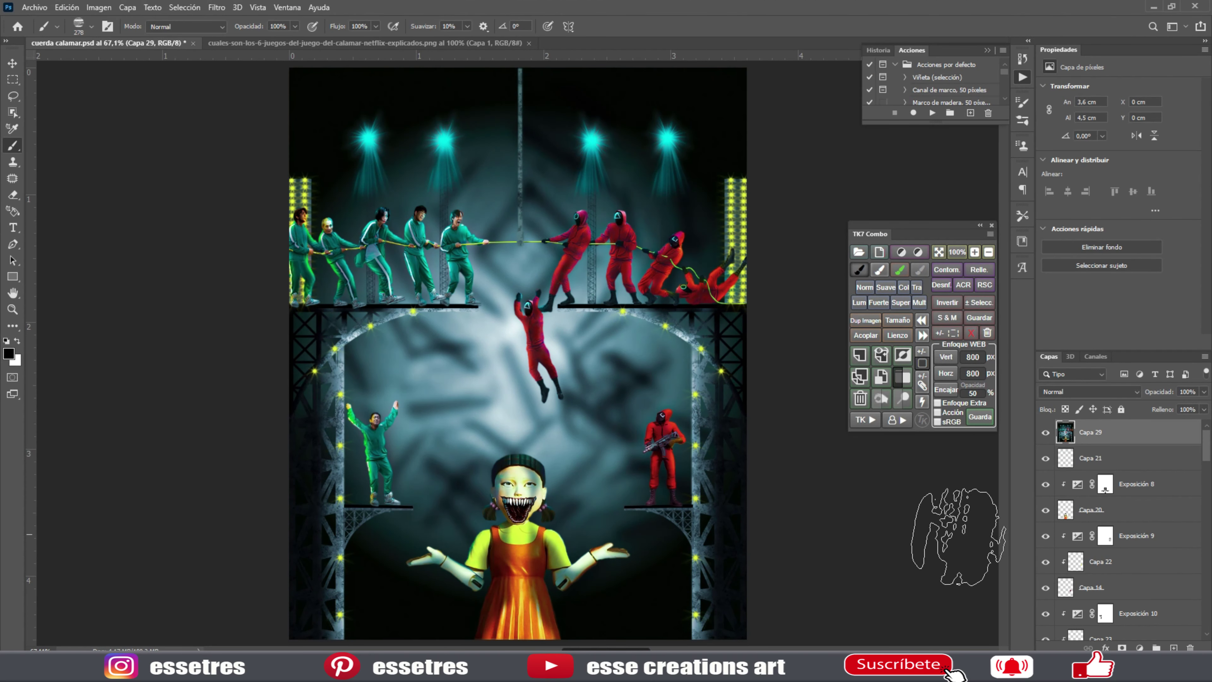